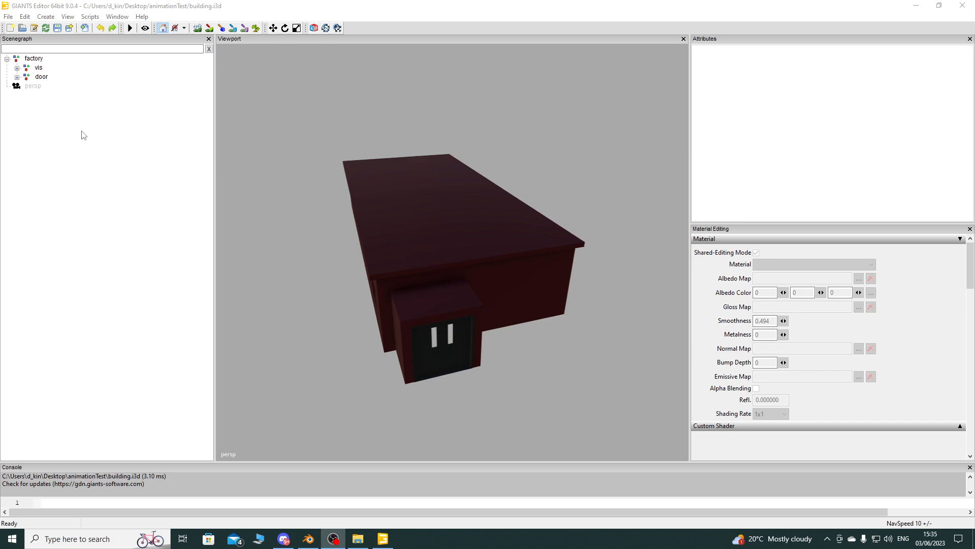
Create a plane primitive and stretch it along its Z axis to a scale of about 12
{"action": "left_click", "coordinate": [39, 19]}
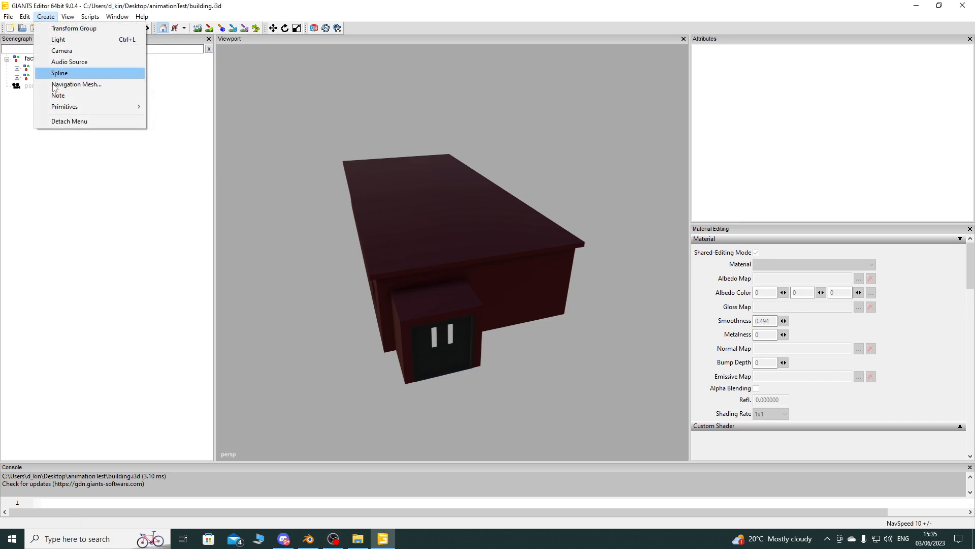
{"action": "mouse_move", "coordinate": [91, 107]}
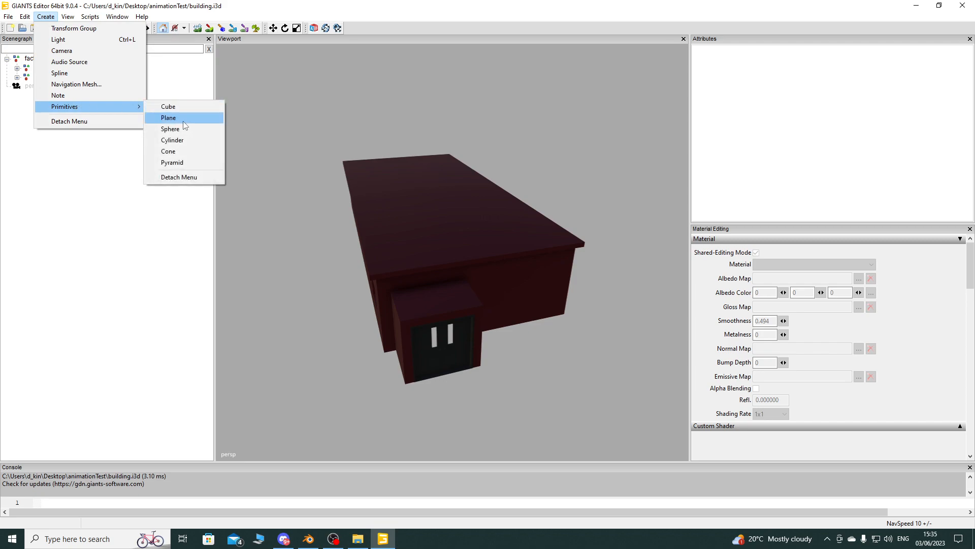
{"action": "left_click", "coordinate": [169, 118]}
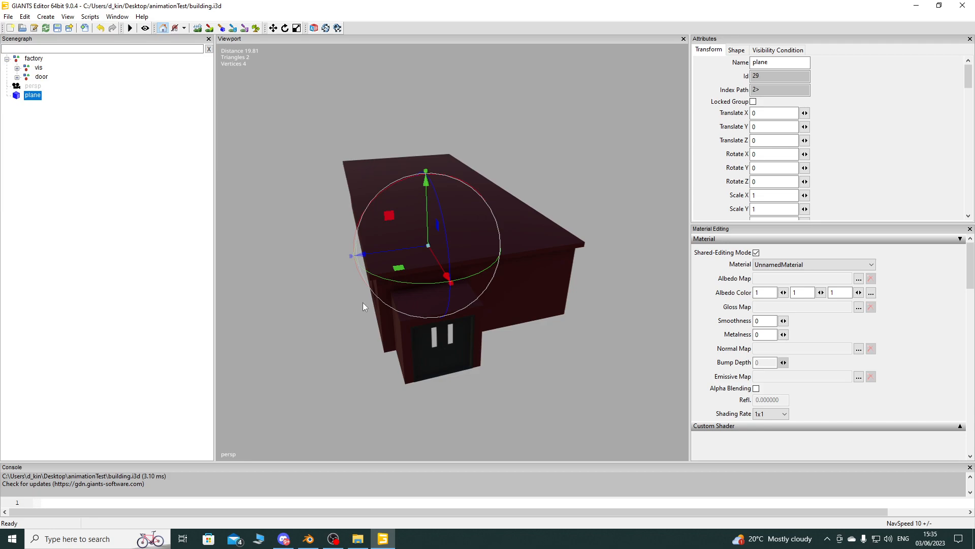
{"action": "left_click_drag", "start_coordinate": [422, 238], "coordinate": [427, 284]}
Switch to Blender, check the building object's overall dimensions, and return to GIANTS Editor
{"action": "left_click", "coordinate": [309, 539]}
{"action": "key", "text": "n"}
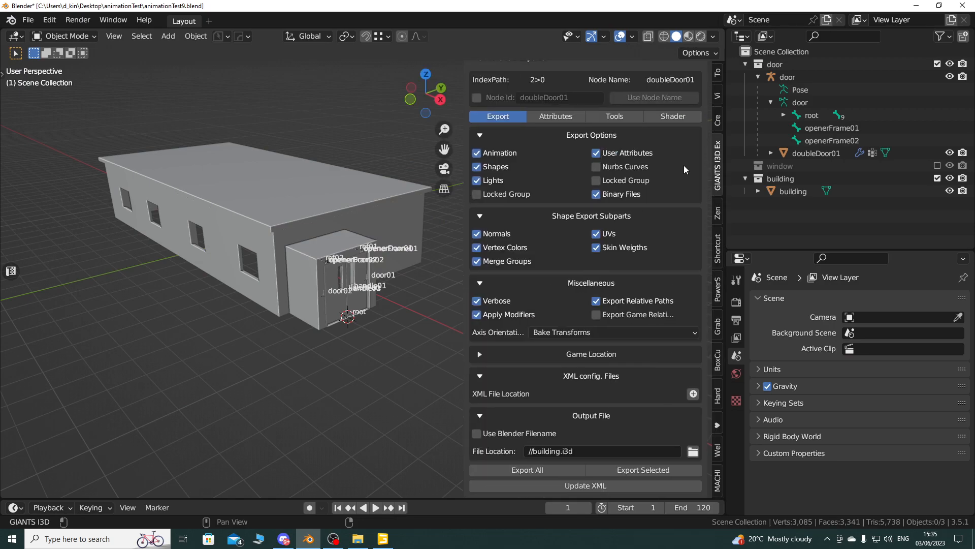
{"action": "left_click", "coordinate": [718, 73]}
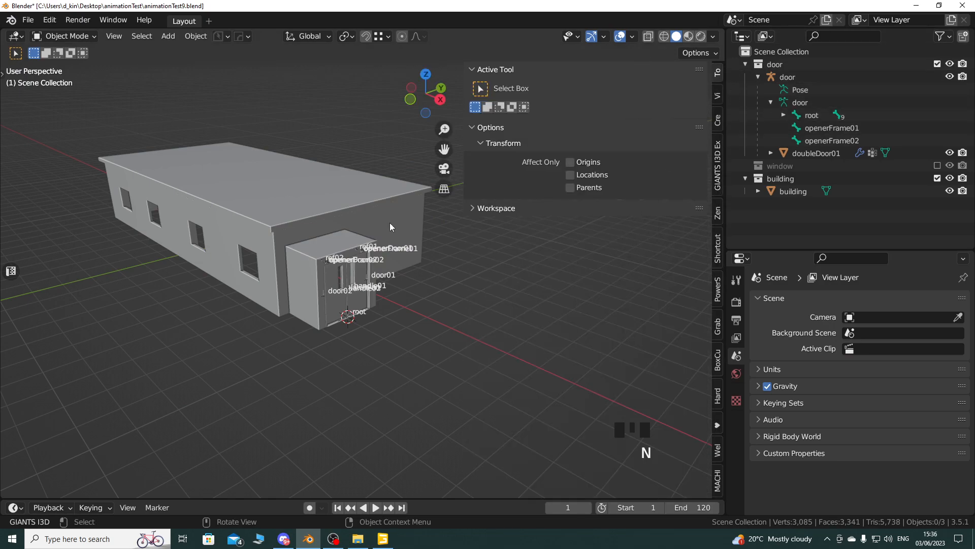
{"action": "double_click", "coordinate": [333, 217]}
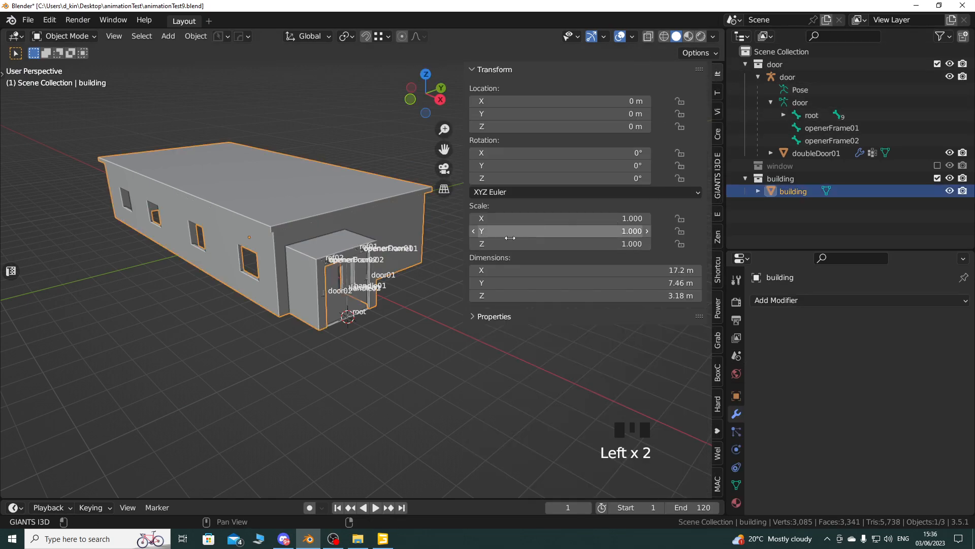
{"action": "left_click", "coordinate": [502, 192]}
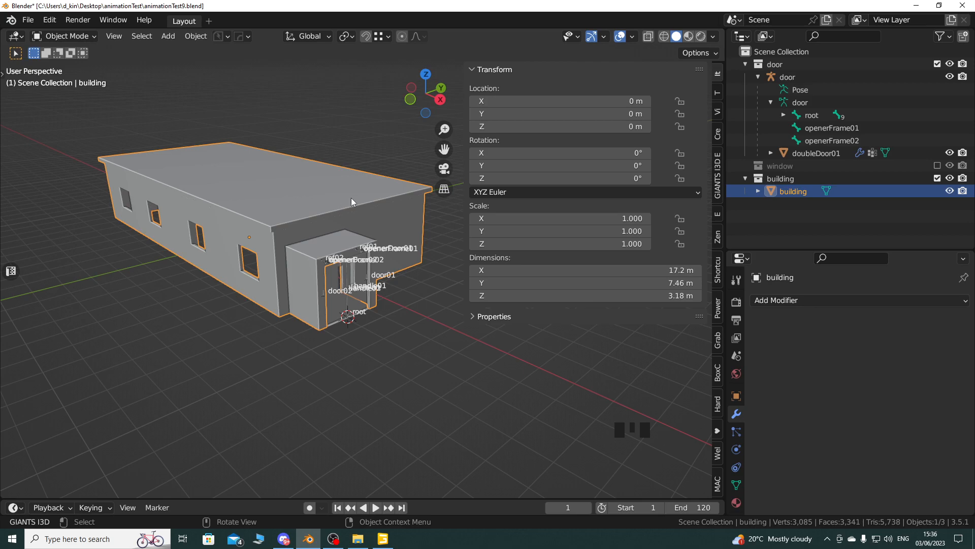
{"action": "left_click", "coordinate": [916, 6]}
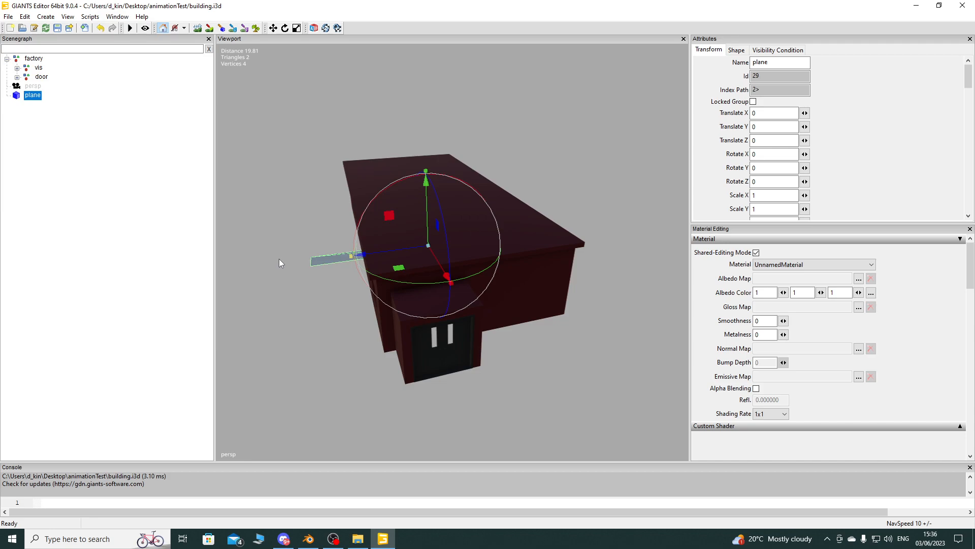
Set the plane's scale to 12 in Z and 22 in X
{"action": "scroll", "coordinate": [908, 177], "scroll_direction": "down", "scroll_amount": 2}
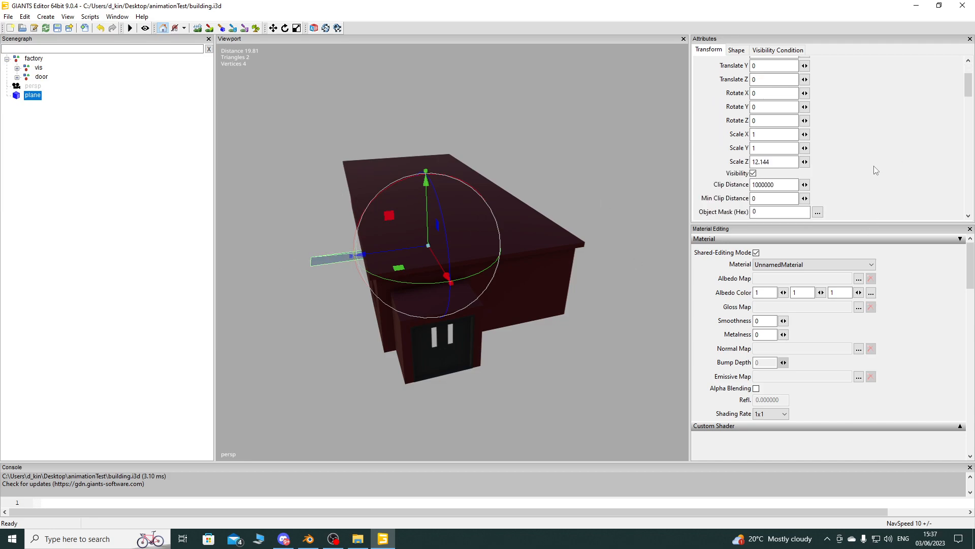
{"action": "key", "text": "BackSpace"}
{"action": "key", "text": "BackSpace"}
{"action": "key", "text": "BackSpace"}
{"action": "key", "text": "BackSpace"}
{"action": "scroll", "coordinate": [334, 260], "scroll_direction": "down", "scroll_amount": 1}
{"action": "left_click_drag", "start_coordinate": [471, 308], "coordinate": [276, 307], "text": "alt"}
{"action": "scroll", "coordinate": [355, 286], "scroll_direction": "up", "scroll_amount": 6}
{"action": "left_click_drag", "start_coordinate": [355, 286], "coordinate": [726, 227], "text": "alt"}
{"action": "type", "text": "22"}
Check the plane's margin around the building and set its X scale to 24
{"action": "left_click_drag", "start_coordinate": [473, 292], "coordinate": [398, 218], "text": "alt"}
{"action": "middle_click_drag", "start_coordinate": [398, 219], "coordinate": [491, 215], "text": "alt"}
{"action": "left_click_drag", "start_coordinate": [492, 216], "coordinate": [513, 239], "text": "alt"}
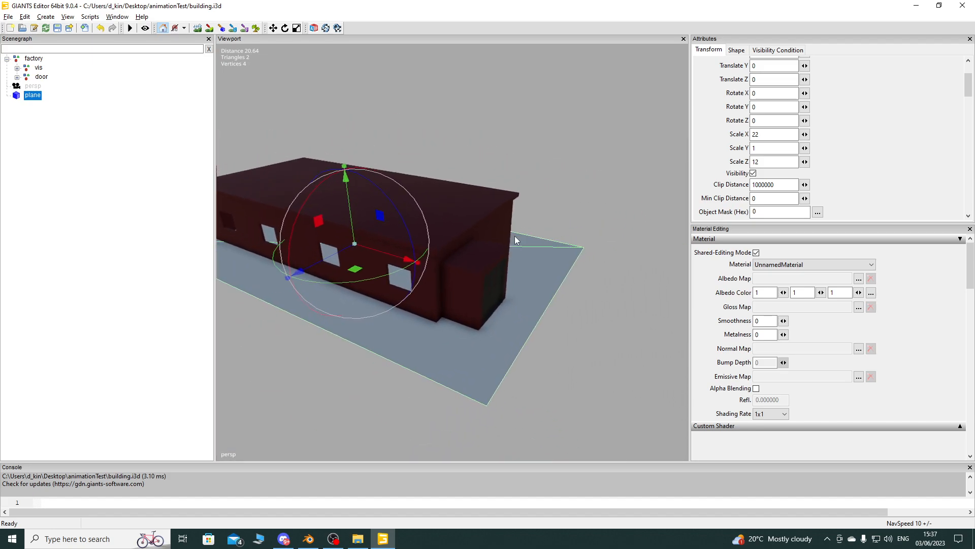
{"action": "scroll", "coordinate": [540, 198], "scroll_direction": "up", "scroll_amount": 3}
{"action": "scroll", "coordinate": [541, 197], "scroll_direction": "down", "scroll_amount": 3}
{"action": "left_click_drag", "start_coordinate": [545, 194], "coordinate": [481, 288], "text": "alt"}
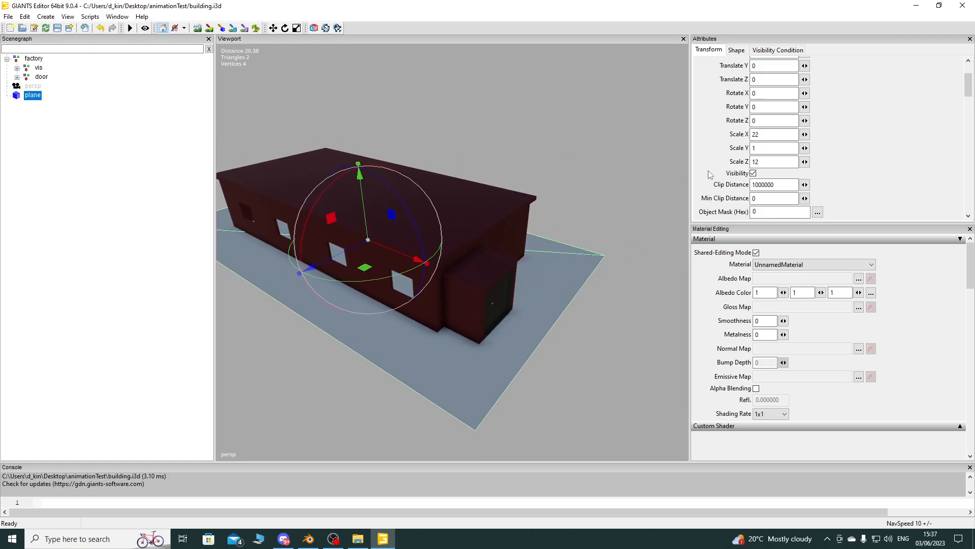
{"action": "double_click", "coordinate": [770, 134]}
{"action": "type", "text": "24"}
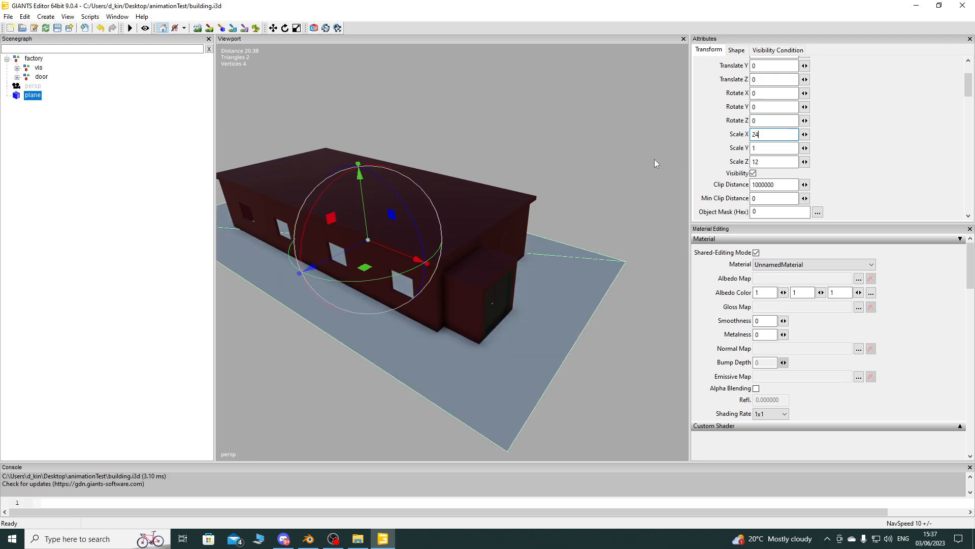
{"action": "left_click_drag", "start_coordinate": [499, 348], "coordinate": [474, 345], "text": "alt"}
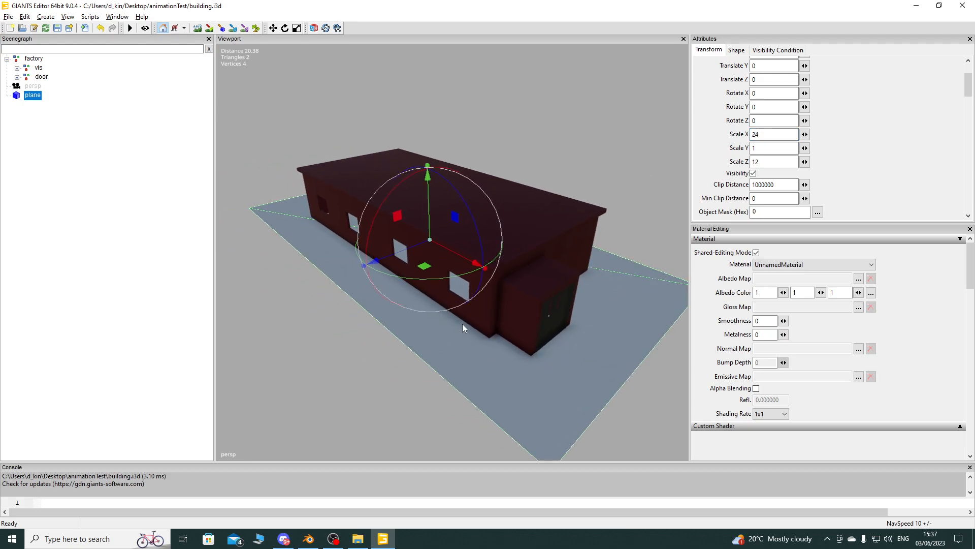
Create a transform group and duplicate it three times
{"action": "left_click", "coordinate": [41, 17]}
{"action": "left_click", "coordinate": [49, 28]}
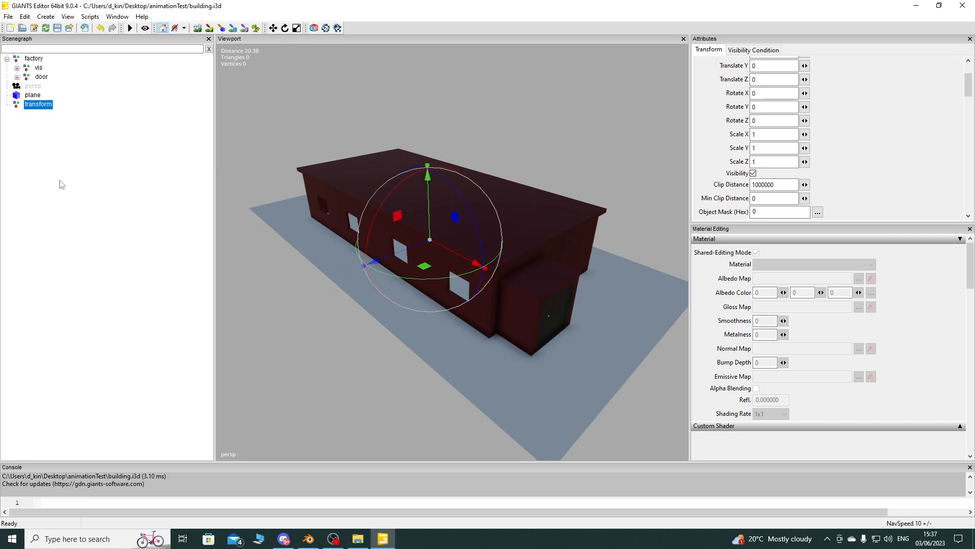
{"action": "key", "text": "ctrl+d"}
{"action": "key", "text": "ctrl+d"}
{"action": "key", "text": "ctrl+d"}
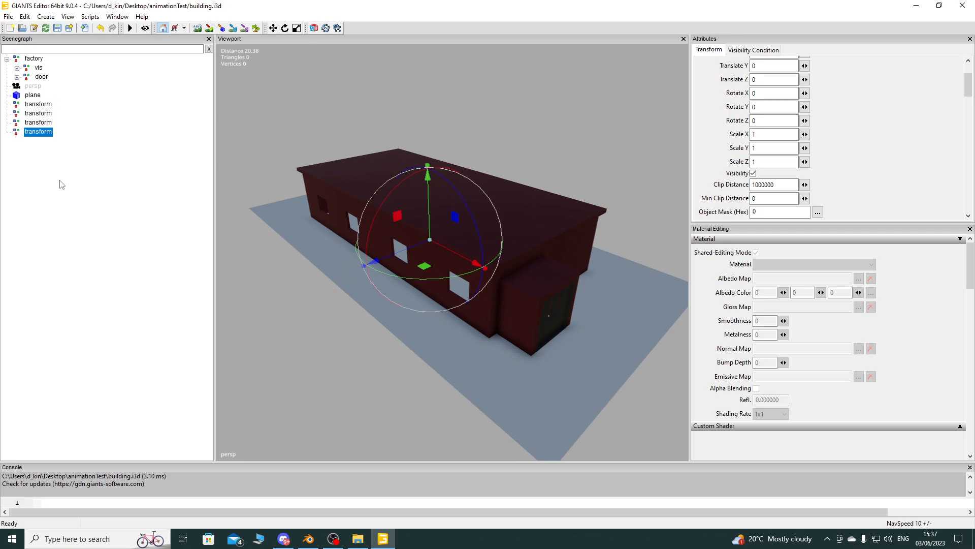
Nest the three duplicated transform groups inside the first transform group and expand it
{"action": "left_click", "coordinate": [40, 113]}
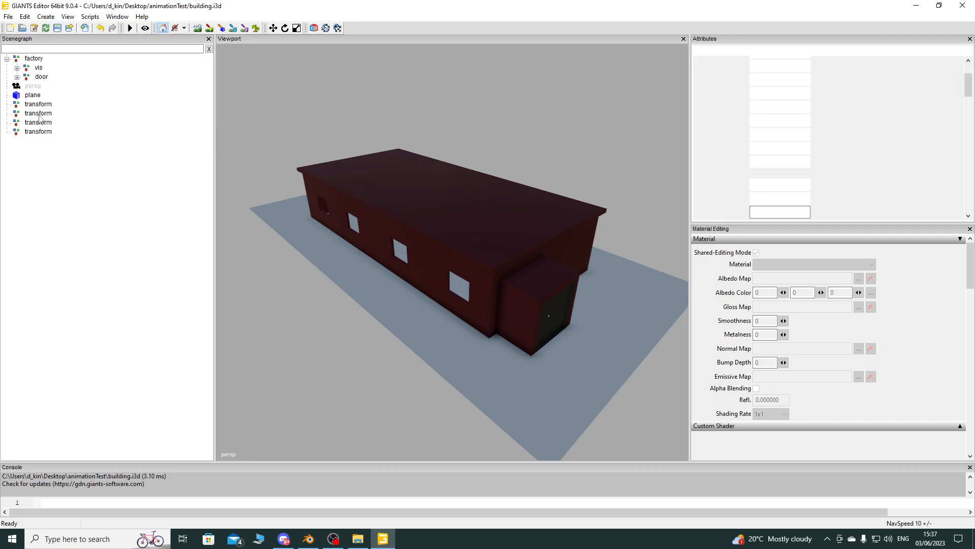
{"action": "left_click", "coordinate": [39, 131], "text": "shift"}
{"action": "left_click_drag", "start_coordinate": [40, 121], "coordinate": [46, 105]}
{"action": "left_click", "coordinate": [7, 104]}
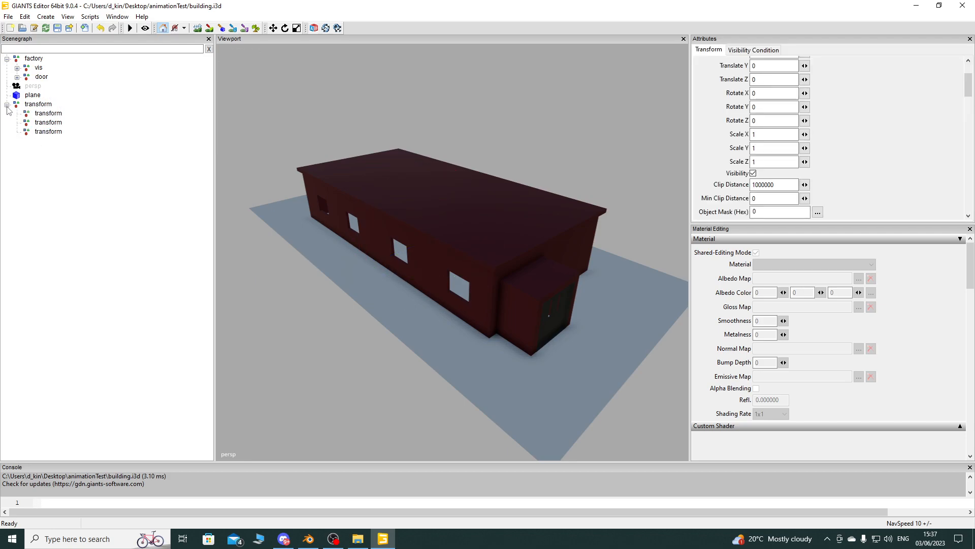
Nest the last two child transform groups inside the first child group
{"action": "left_click", "coordinate": [49, 123]}
{"action": "left_click", "coordinate": [56, 152]}
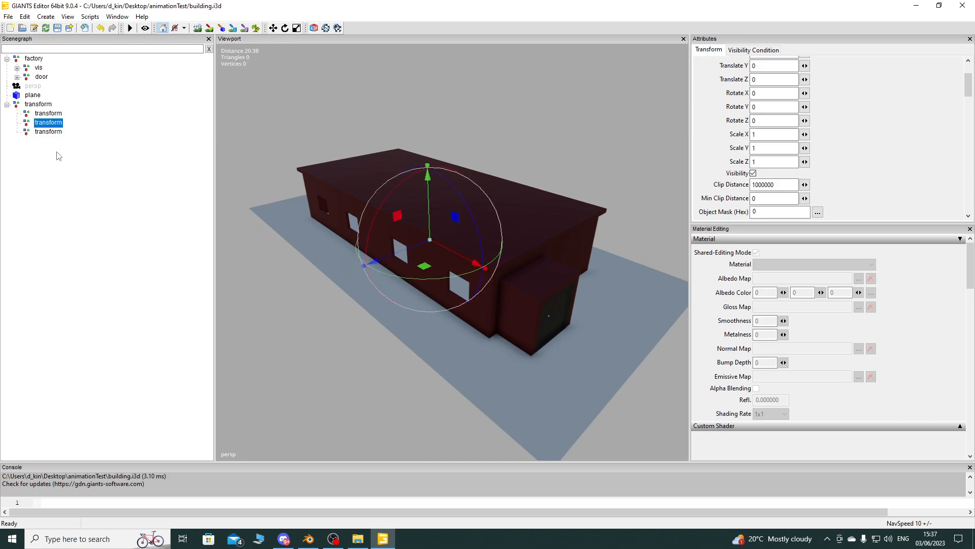
{"action": "left_click", "coordinate": [56, 124]}
{"action": "left_click", "coordinate": [56, 131], "text": "shift"}
{"action": "left_click_drag", "start_coordinate": [56, 126], "coordinate": [48, 112]}
Rename the outermost new transform group clearAreas
{"action": "left_click", "coordinate": [46, 105]}
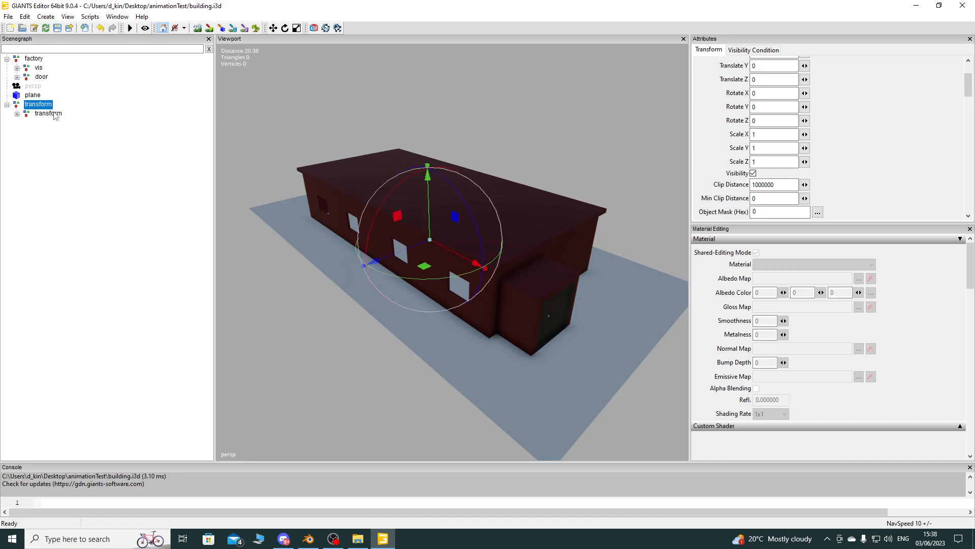
{"action": "left_click", "coordinate": [46, 108]}
{"action": "type", "text": "clearAreas"}
{"action": "key", "text": "Return"}
Rename the child of clearAreas to clearAreaStart and move the clearAreas group into the factory group
{"action": "double_click", "coordinate": [45, 113]}
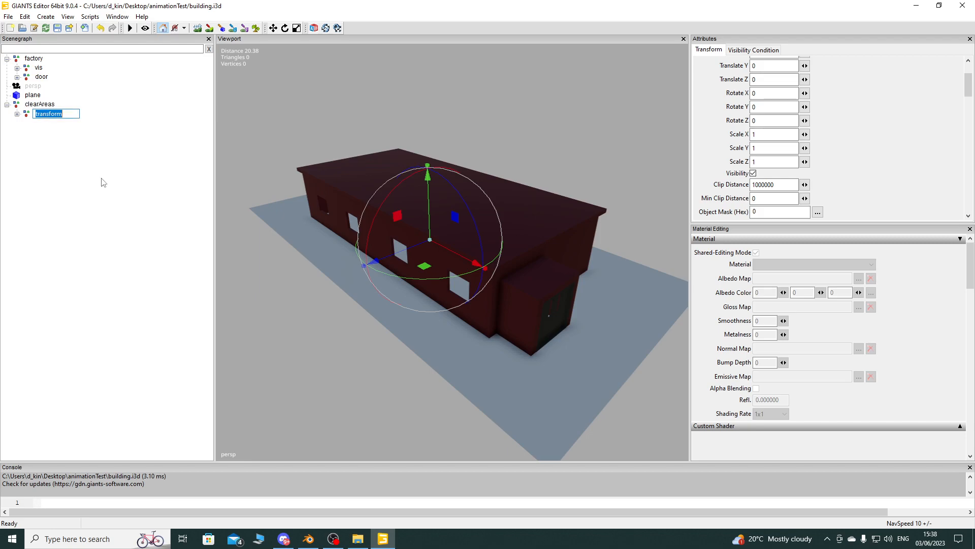
{"action": "type", "text": "clearAreaStart"}
{"action": "key", "text": "Return"}
{"action": "left_click", "coordinate": [45, 105]}
{"action": "left_click_drag", "start_coordinate": [47, 106], "coordinate": [81, 70]}
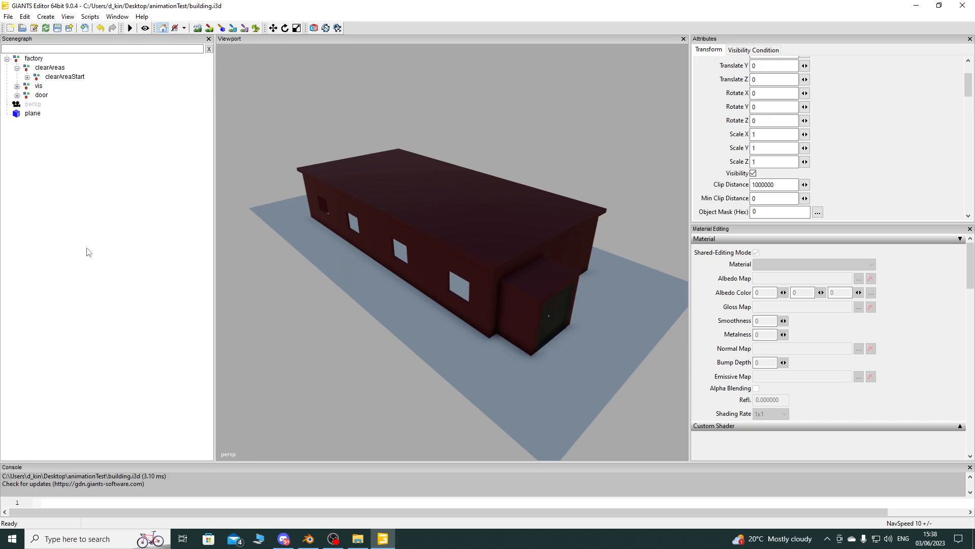
Open the reference model hayLoft.i3d from the Farming Simulator 2022 folder data/placeables/lizard/hayLoft
{"action": "key", "text": "super+e"}
{"action": "left_click", "coordinate": [447, 285]}
{"action": "double_click", "coordinate": [447, 285]}
{"action": "double_click", "coordinate": [342, 257]}
{"action": "left_click", "coordinate": [303, 206]}
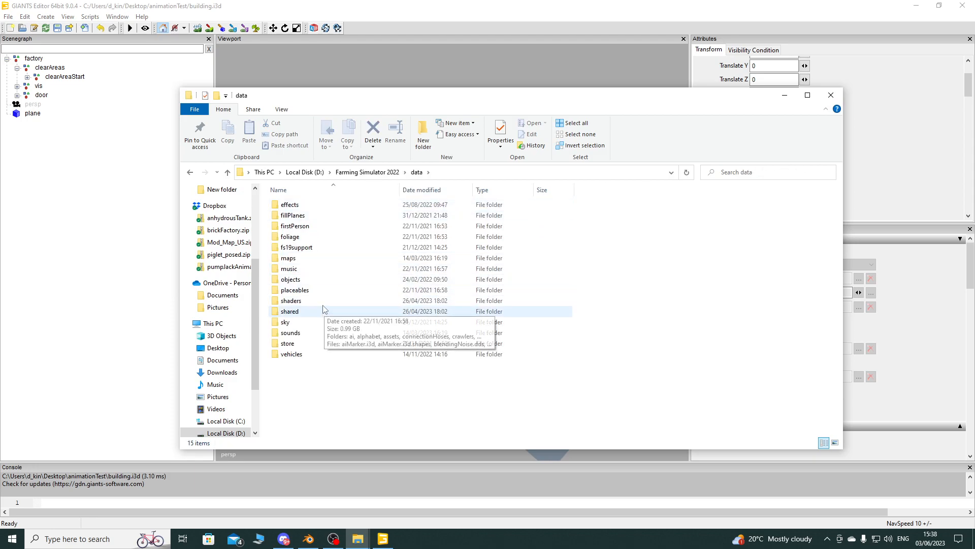
{"action": "double_click", "coordinate": [315, 289]}
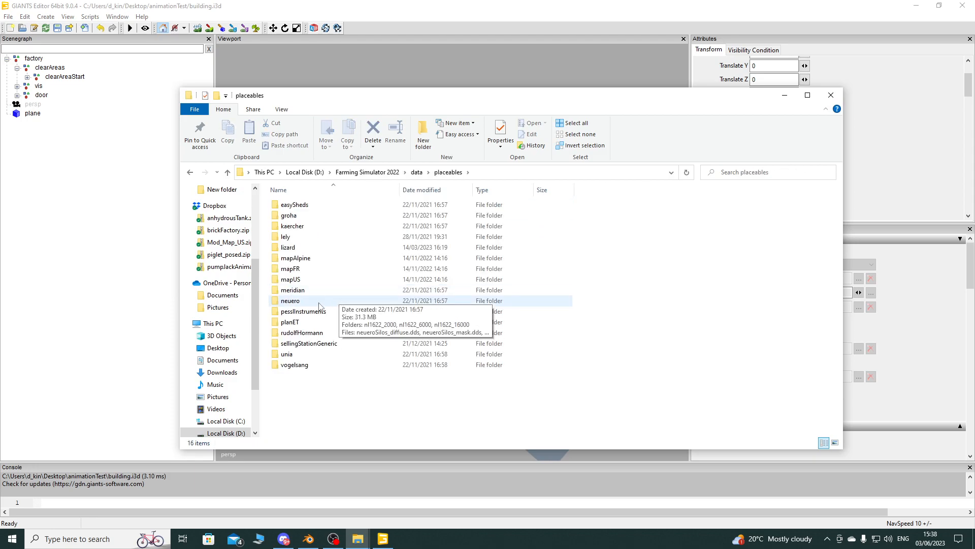
{"action": "double_click", "coordinate": [301, 248]}
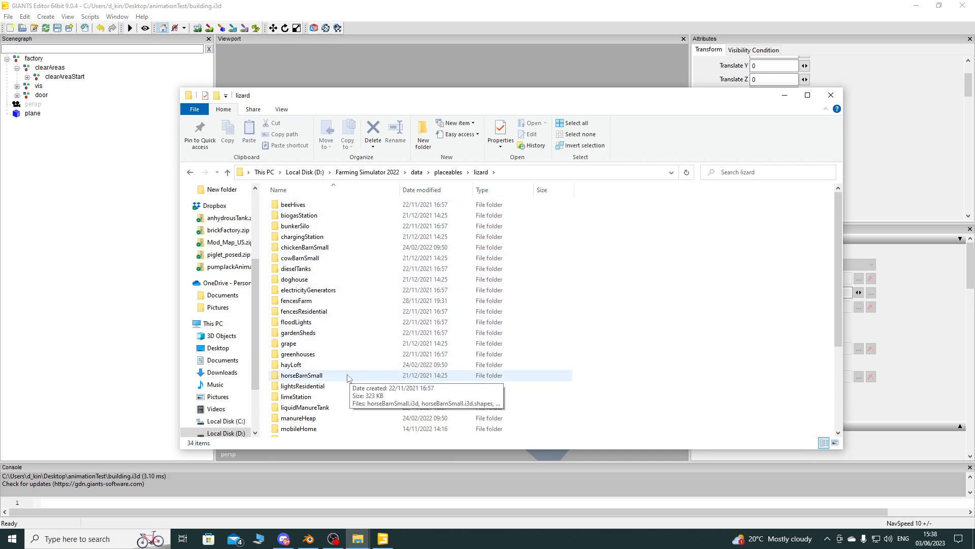
{"action": "double_click", "coordinate": [305, 364]}
{"action": "left_click", "coordinate": [472, 216]}
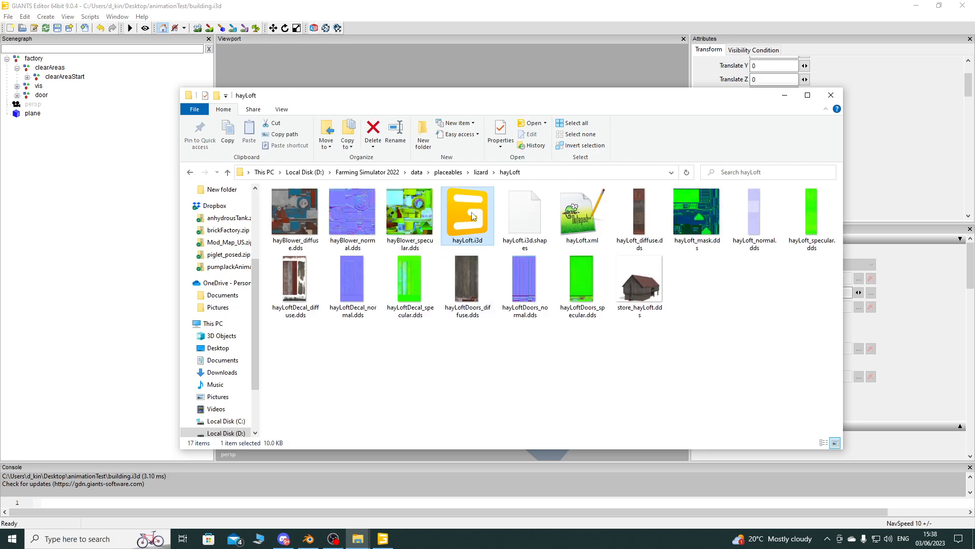
{"action": "double_click", "coordinate": [472, 216]}
{"action": "left_click", "coordinate": [463, 331]}
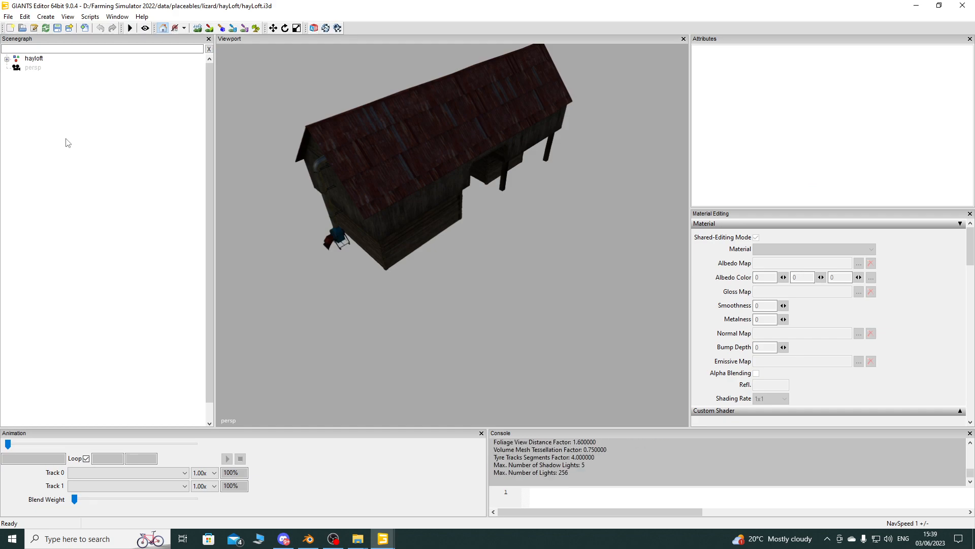
Examine the hay loft's clearAreas group, including the naming and placement of its start, width and height nodes
{"action": "left_click", "coordinate": [7, 59]}
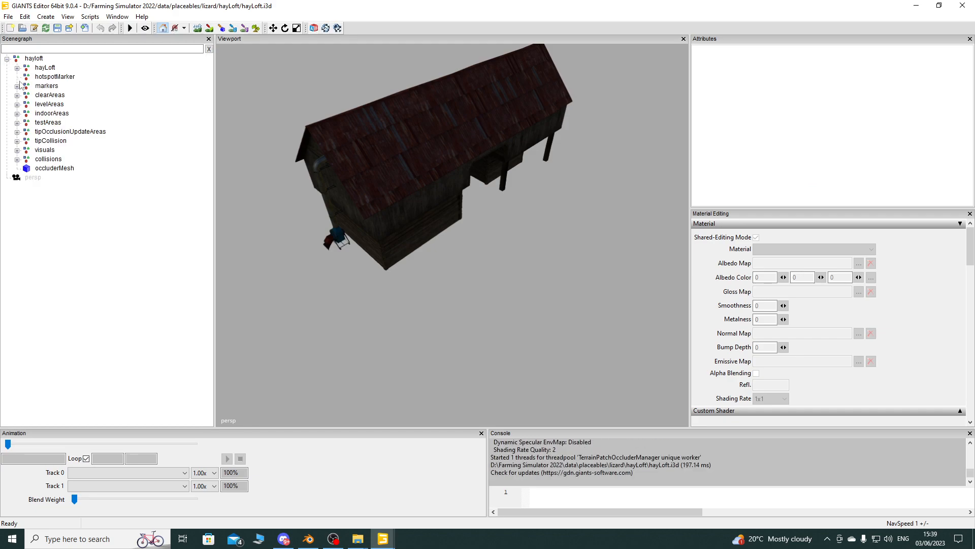
{"action": "left_click", "coordinate": [16, 96]}
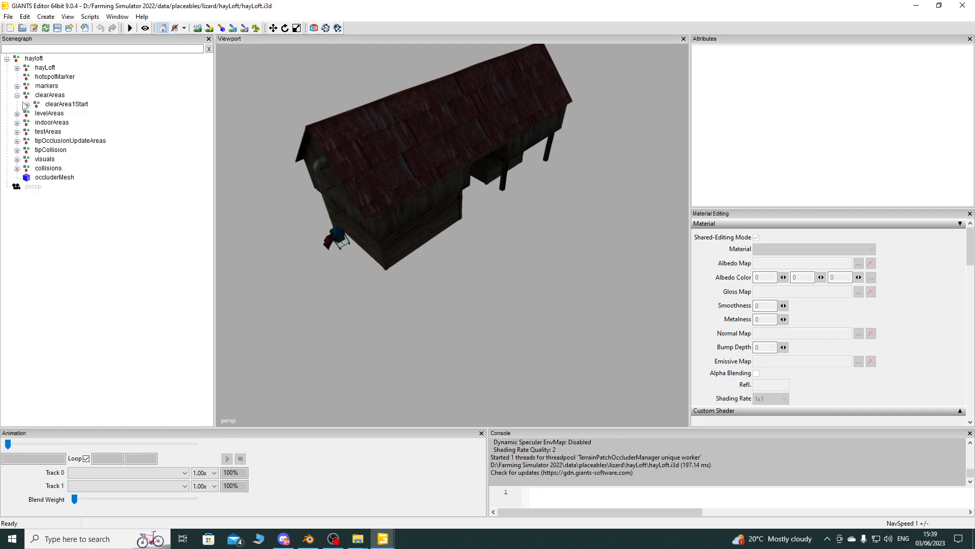
{"action": "left_click", "coordinate": [28, 104]}
{"action": "left_click", "coordinate": [69, 105]}
{"action": "left_click", "coordinate": [76, 114]}
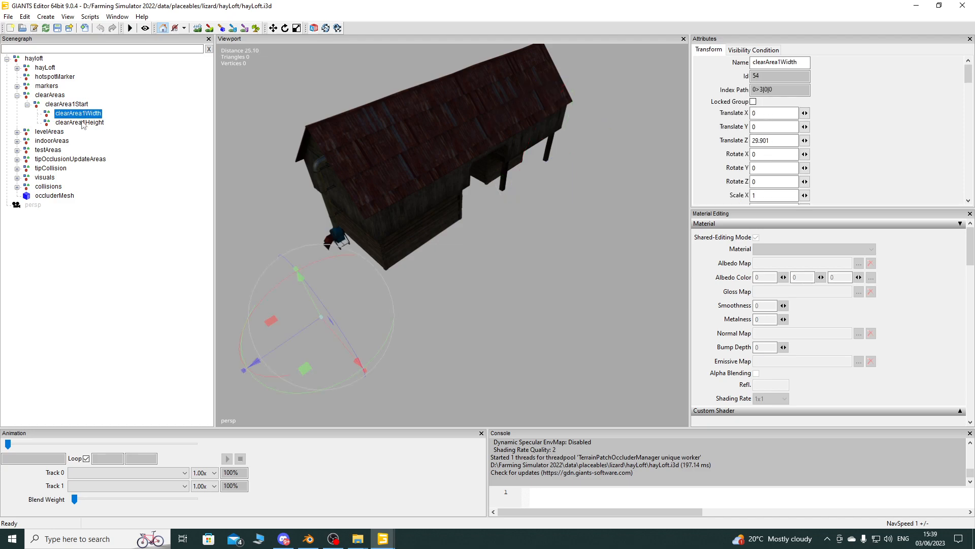
{"action": "left_click", "coordinate": [85, 124]}
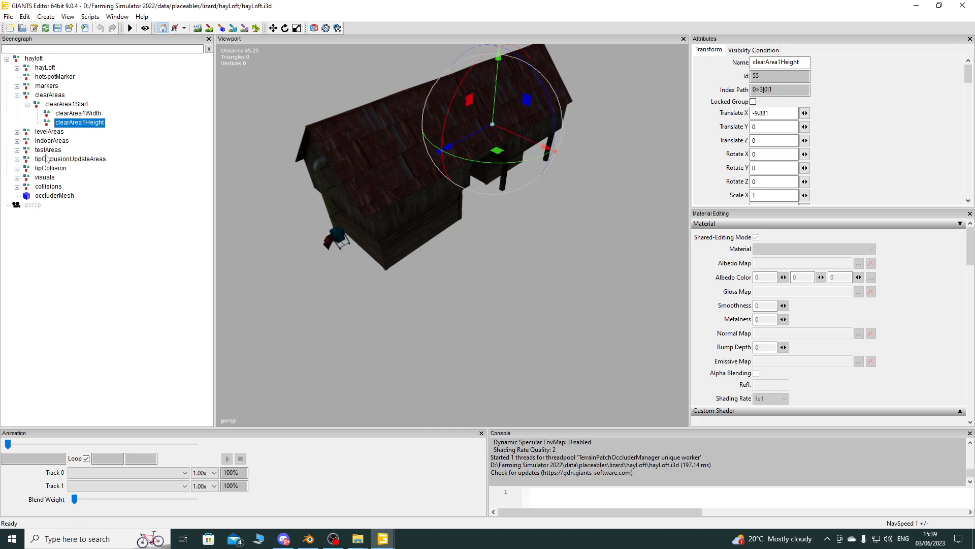
Examine the hay loft's testAreas and tipOcclusionUpdateAreas nodes, and return to the building scene with the file browser closed
{"action": "left_click", "coordinate": [21, 151]}
{"action": "left_click", "coordinate": [17, 150]}
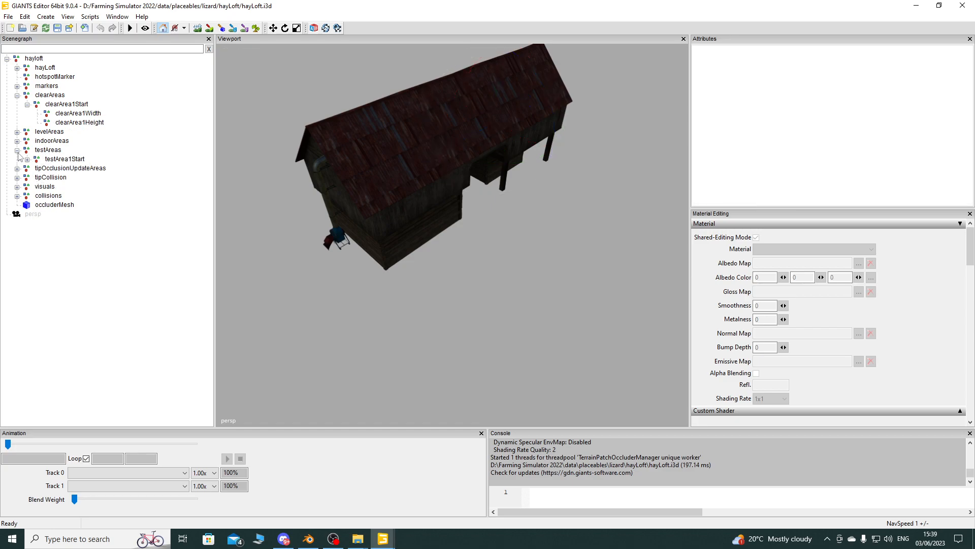
{"action": "left_click", "coordinate": [27, 159]}
{"action": "left_click", "coordinate": [58, 169]}
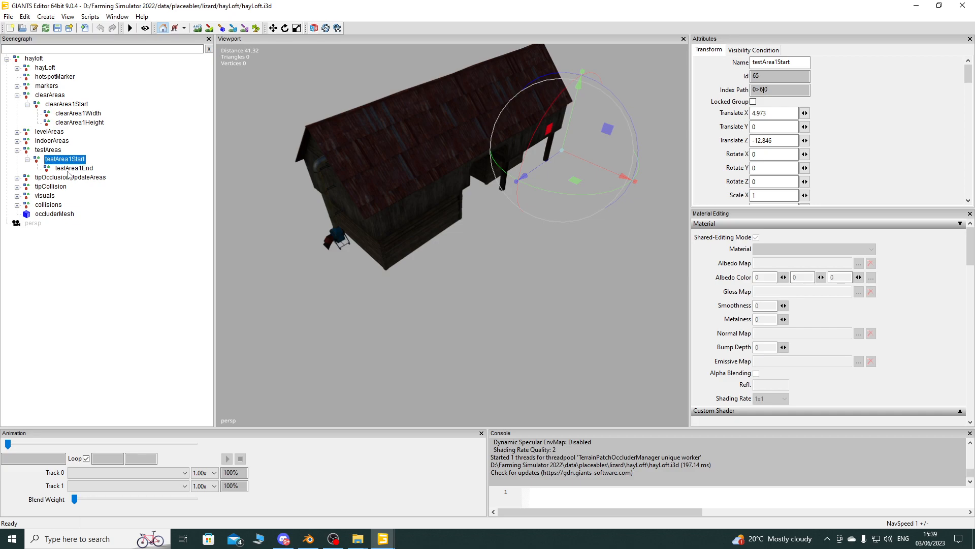
{"action": "left_click", "coordinate": [17, 177]}
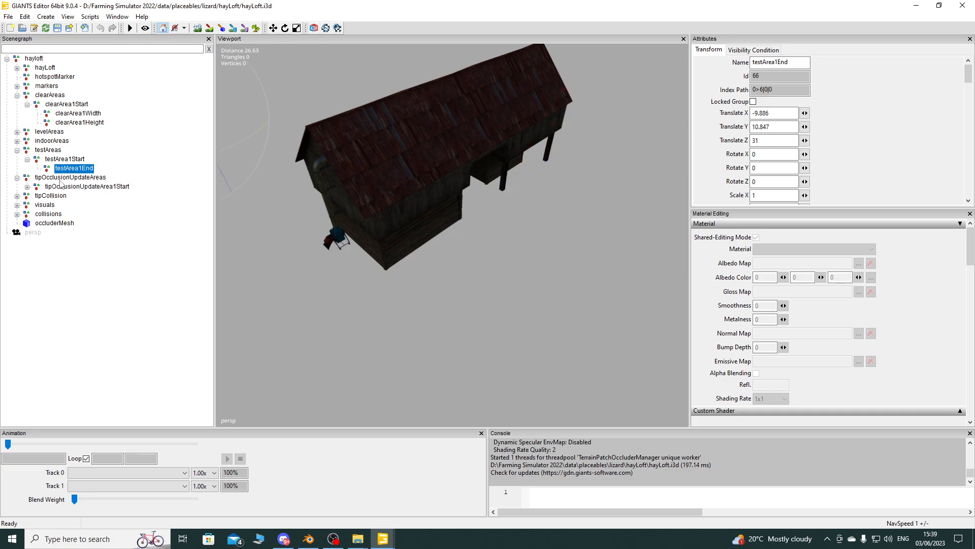
{"action": "left_click", "coordinate": [27, 186]}
{"action": "left_click", "coordinate": [84, 195]}
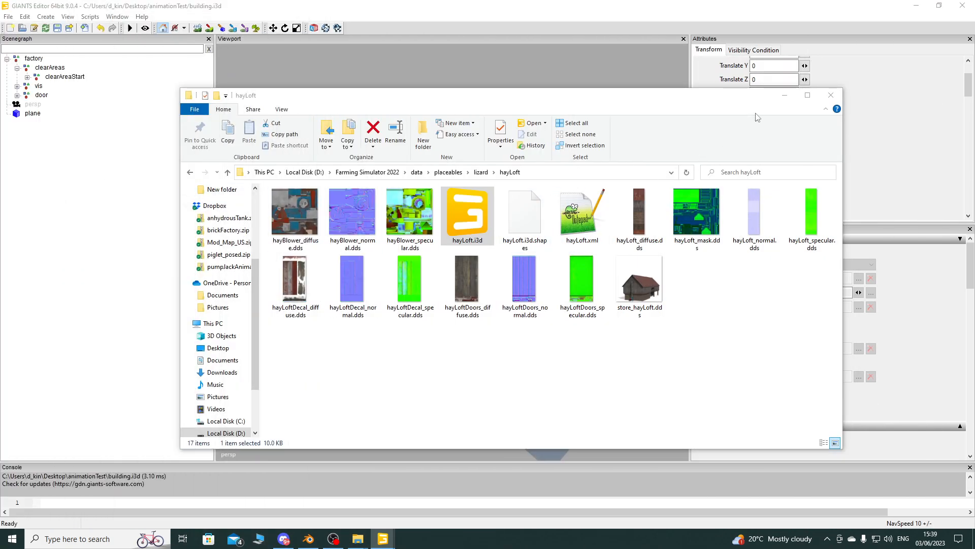
{"action": "left_click", "coordinate": [831, 95]}
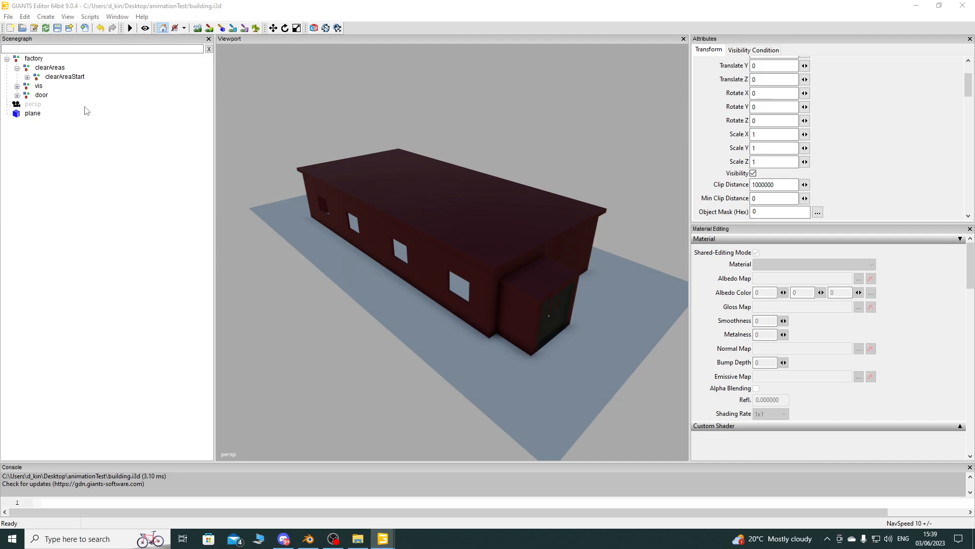
Rename the two child transforms under clearAreaStart as clearArea1Width and clearArea1Height
{"action": "left_click", "coordinate": [27, 76]}
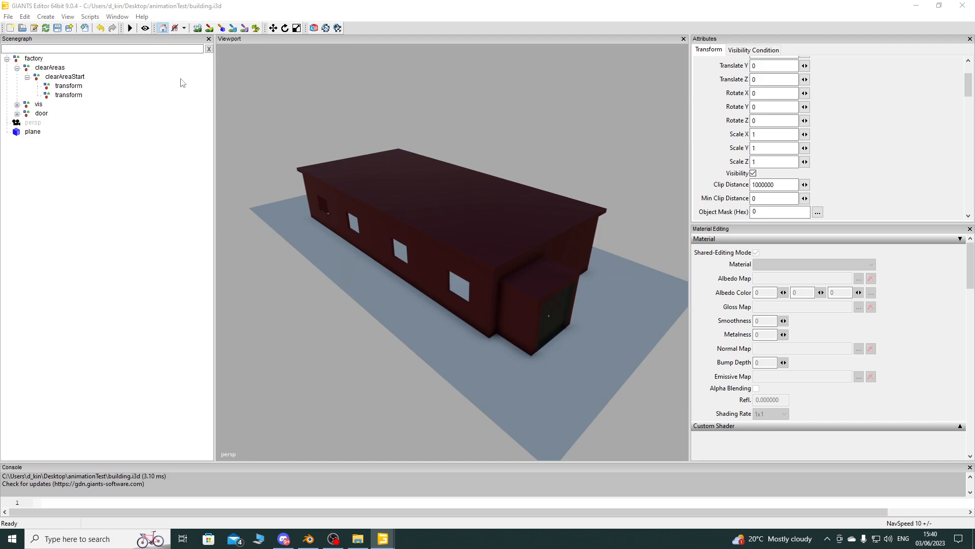
{"action": "left_click", "coordinate": [82, 86]}
{"action": "left_click", "coordinate": [131, 153]}
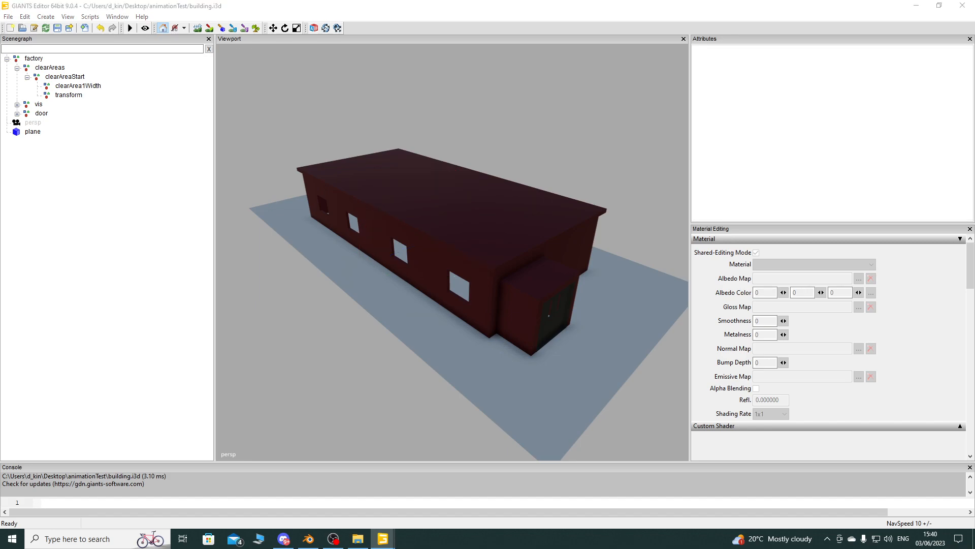
{"action": "double_click", "coordinate": [81, 95]}
{"action": "type", "text": "clearArea1Height"}
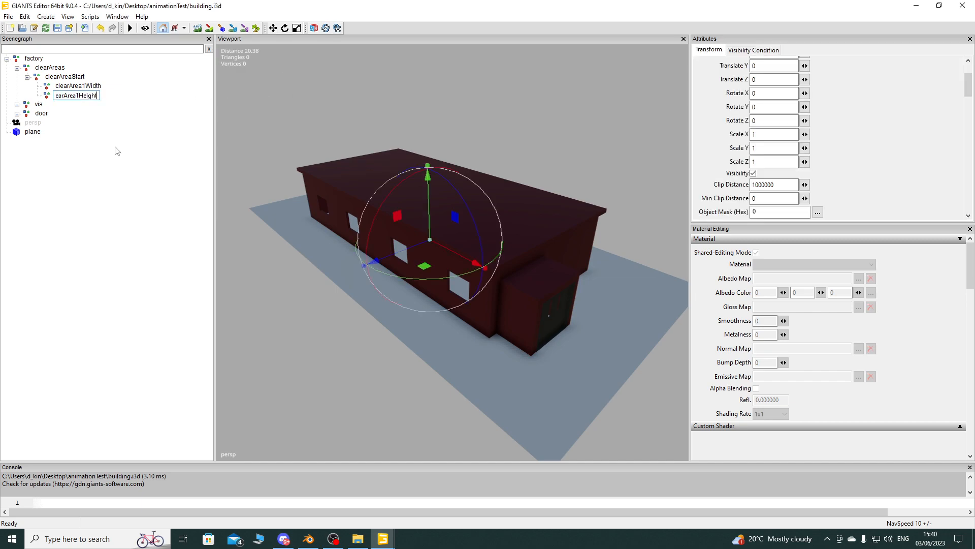
{"action": "left_click", "coordinate": [115, 157]}
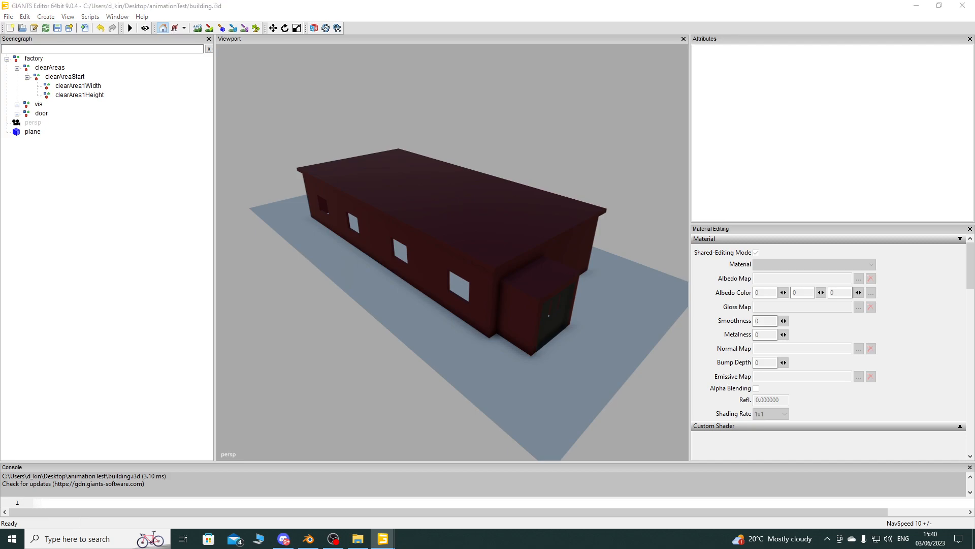
Rename the clearAreaStart node to clearArea1Start and leave it selected
{"action": "double_click", "coordinate": [69, 79]}
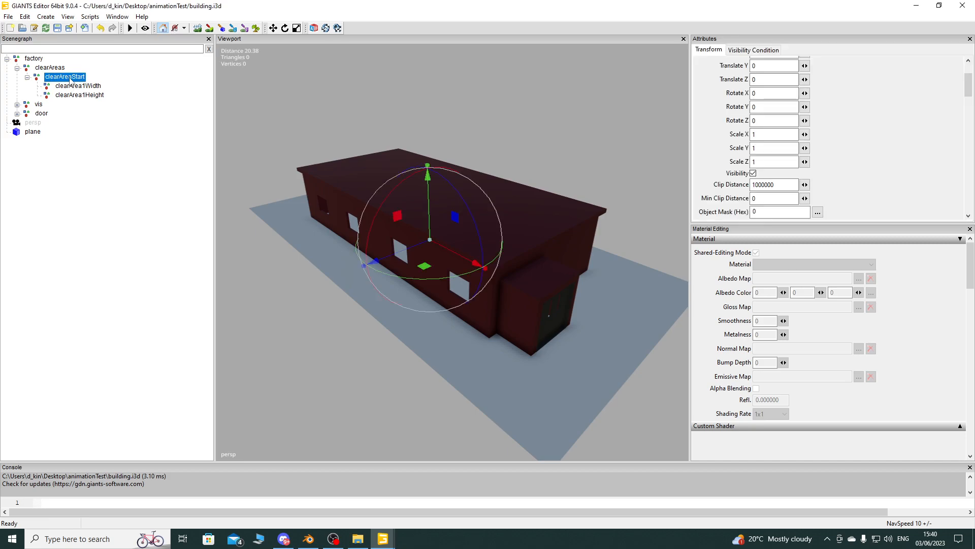
{"action": "type", "text": "clearArea1Start"}
{"action": "left_click", "coordinate": [98, 153]}
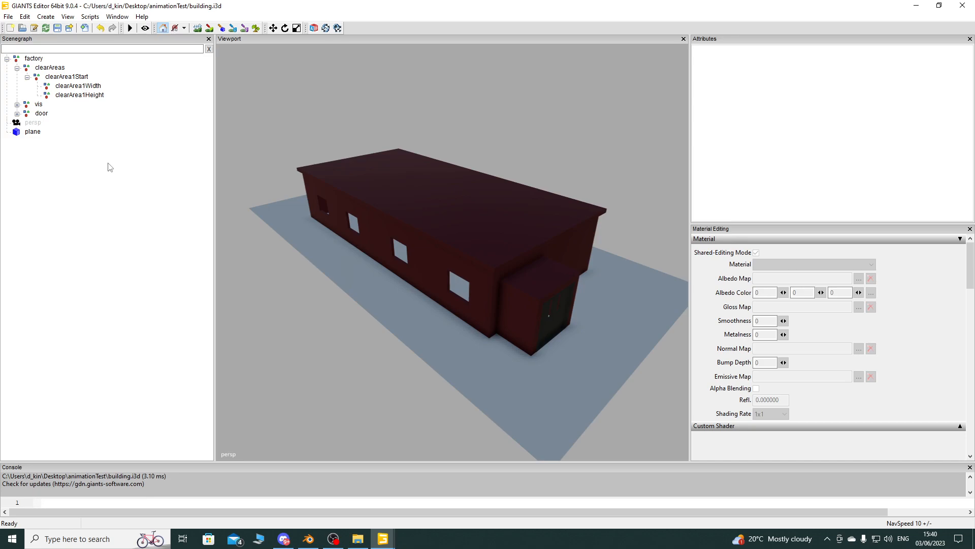
{"action": "left_click", "coordinate": [66, 77]}
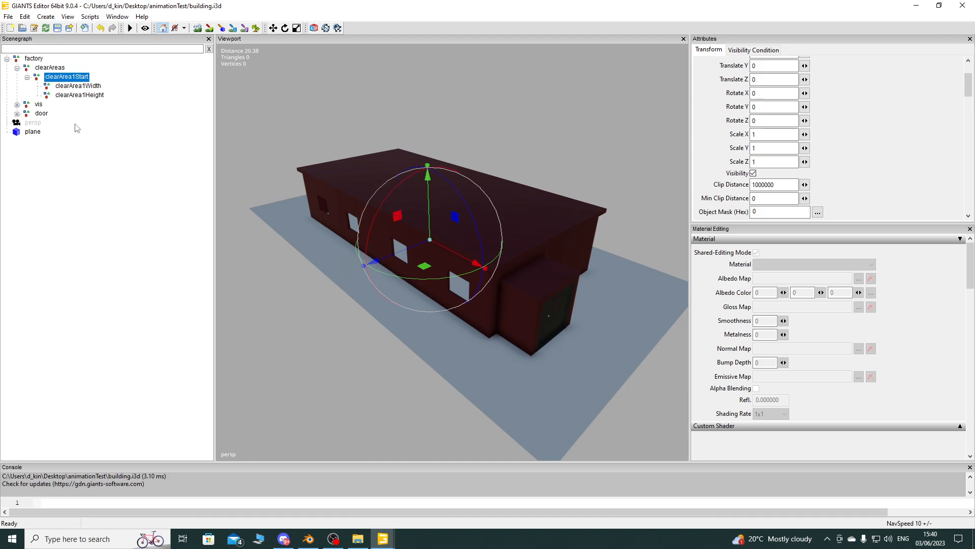
{"action": "left_click_drag", "start_coordinate": [495, 257], "coordinate": [331, 246], "text": "alt"}
{"action": "scroll", "coordinate": [382, 237], "scroll_direction": "down", "scroll_amount": 3}
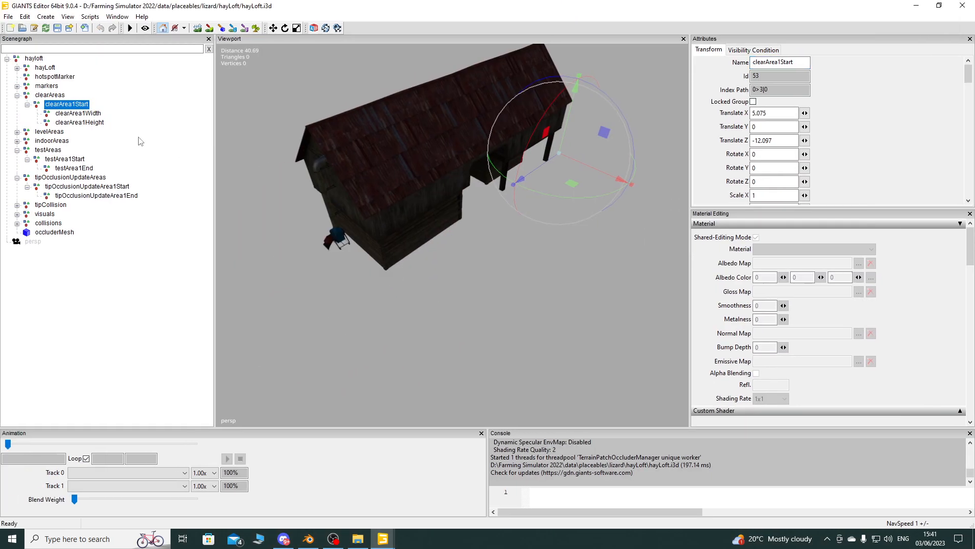
Switch to the hay loft scene and compare the corner positions and translate values of clearArea1Start, clearArea1Width and clearArea1Height
{"action": "left_click_drag", "start_coordinate": [414, 222], "coordinate": [795, 4], "text": "alt"}
{"action": "scroll", "coordinate": [447, 260], "scroll_direction": "up", "scroll_amount": 3}
{"action": "key", "text": "plus"}
{"action": "left_click_drag", "start_coordinate": [511, 211], "coordinate": [372, 192], "text": "alt"}
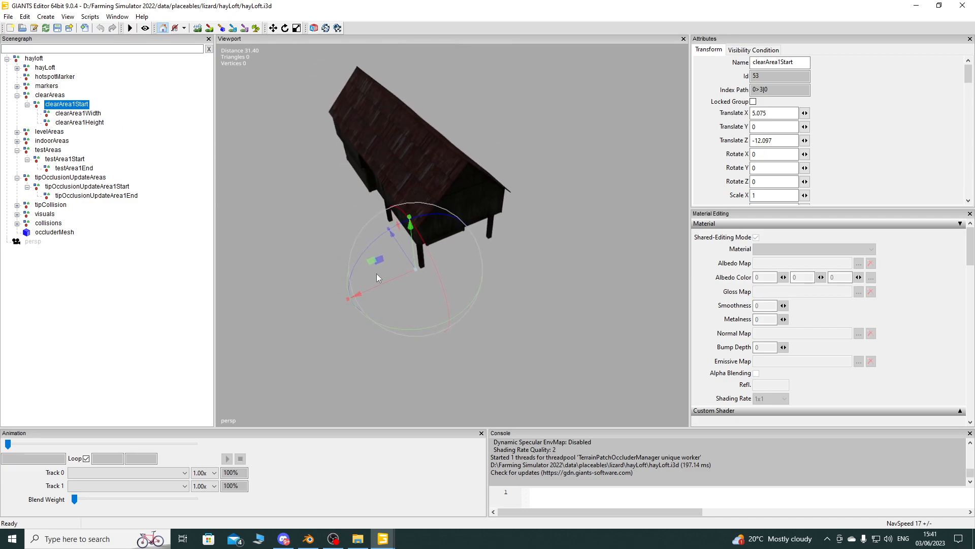
{"action": "left_click", "coordinate": [95, 113]}
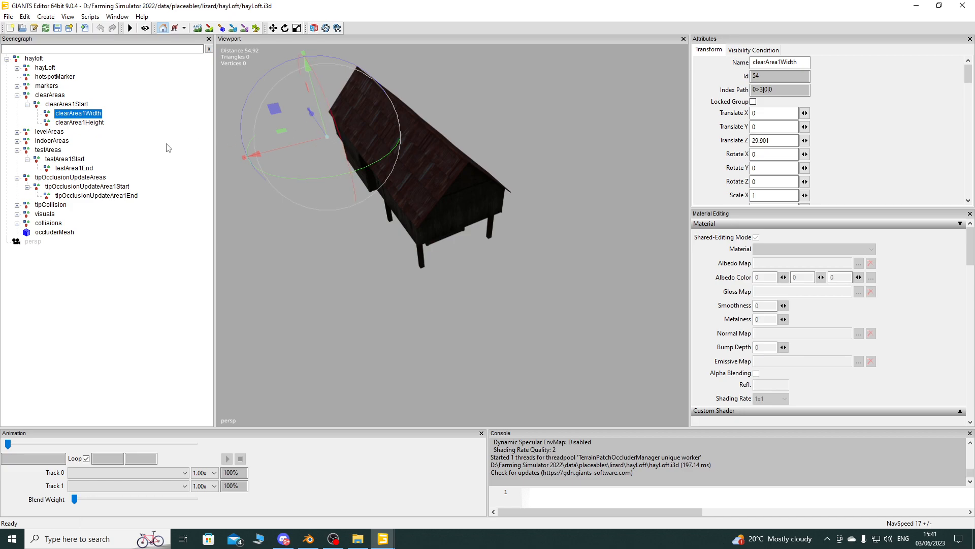
{"action": "left_click", "coordinate": [91, 123]}
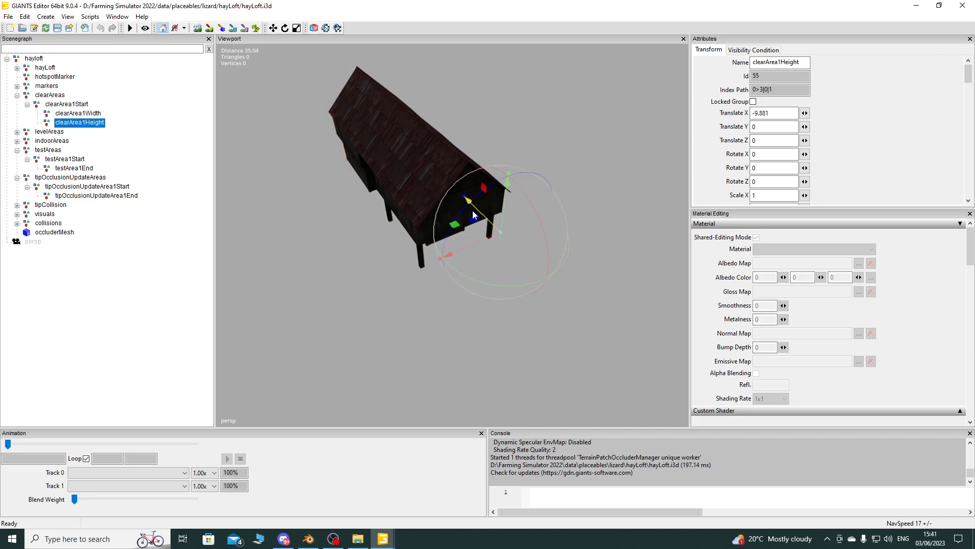
{"action": "left_click", "coordinate": [82, 105]}
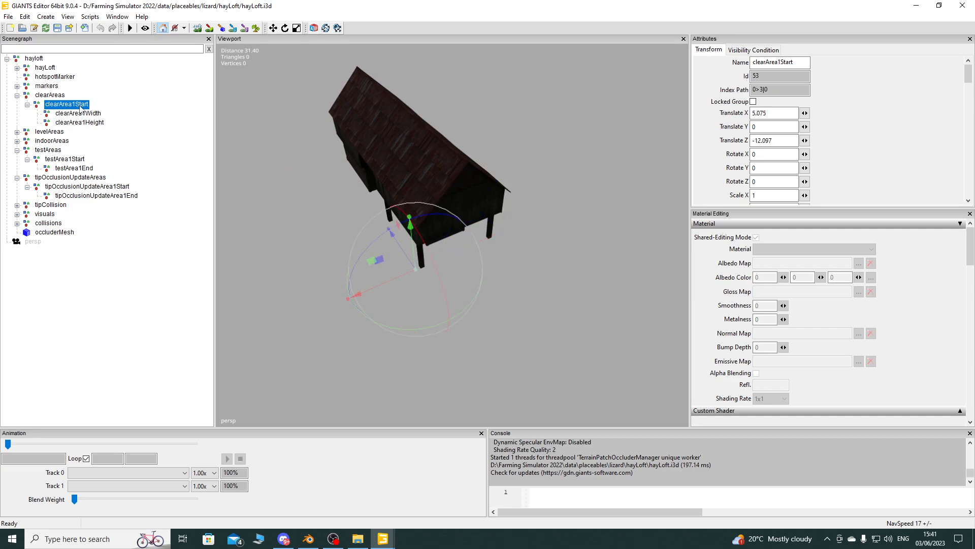
{"action": "left_click", "coordinate": [87, 115]}
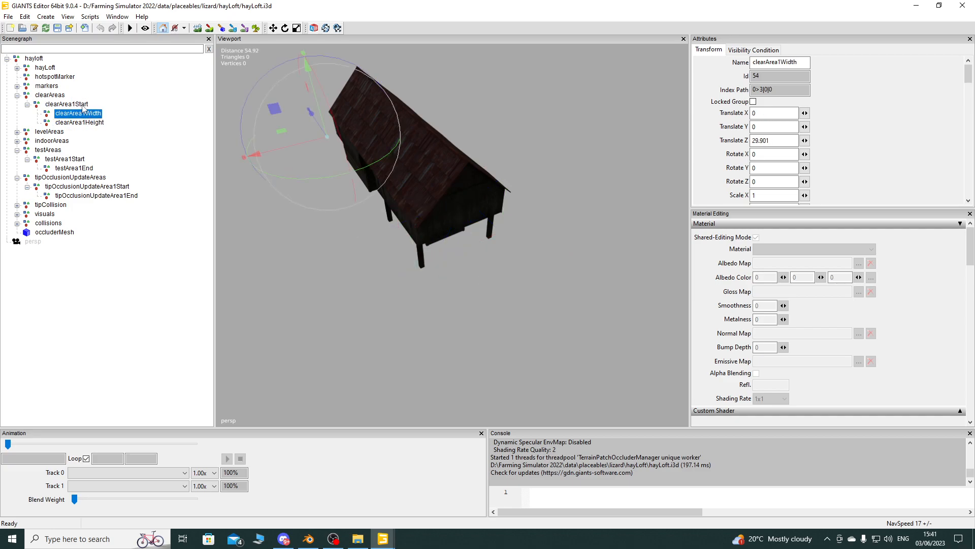
{"action": "left_click", "coordinate": [81, 105]}
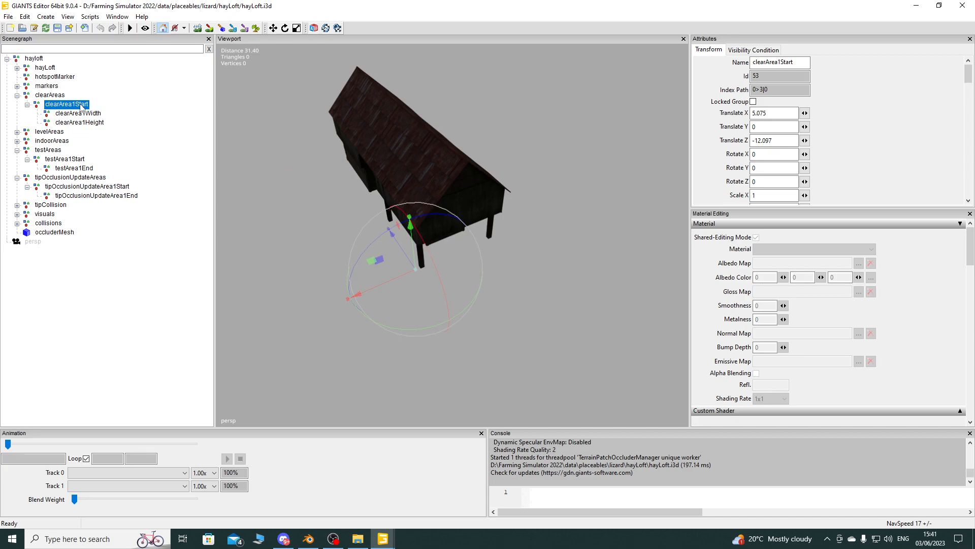
{"action": "left_click", "coordinate": [84, 114]}
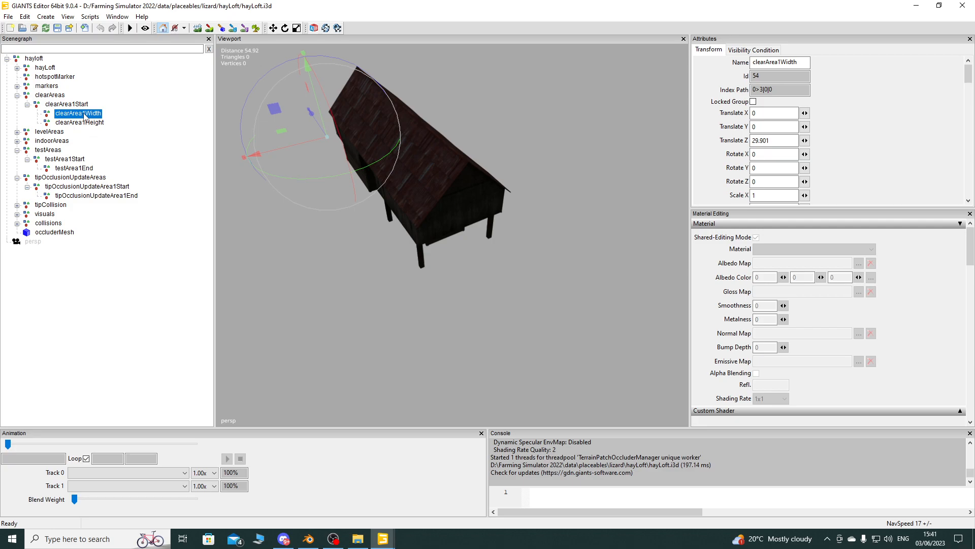
{"action": "left_click", "coordinate": [80, 104]}
{"action": "left_click", "coordinate": [87, 113]}
{"action": "left_click", "coordinate": [80, 105]}
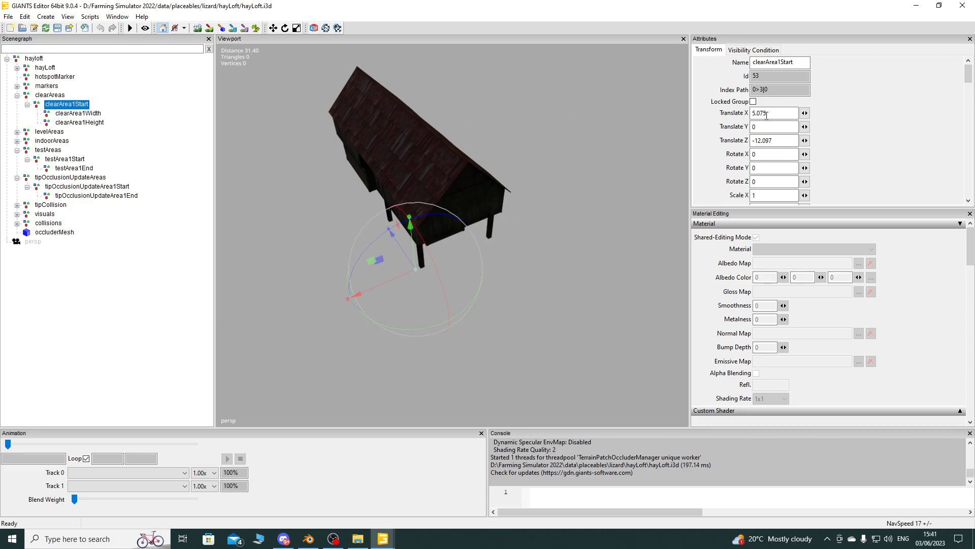
{"action": "left_click", "coordinate": [85, 114]}
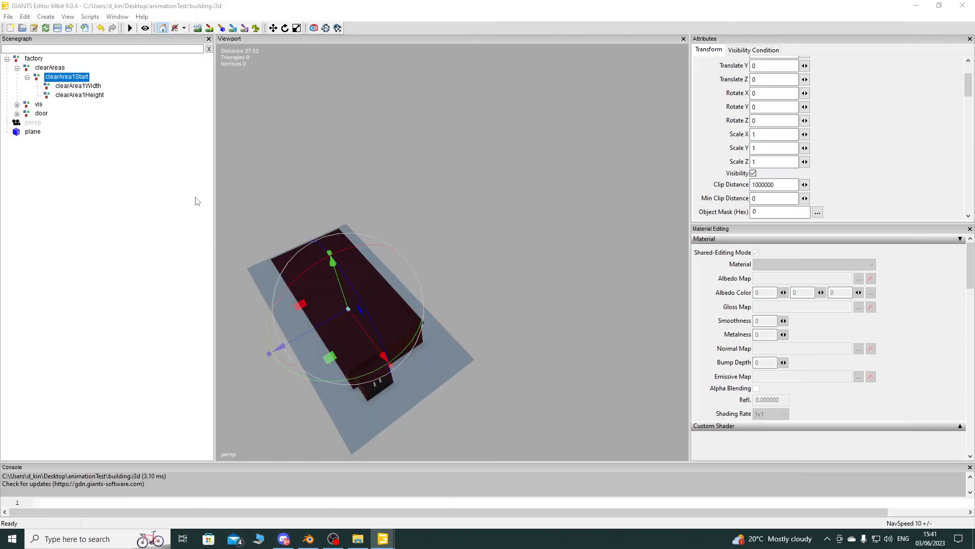
Return to the building scene and examine how the clearArea1Start axes line up with the factory and its ground plane
{"action": "left_click_drag", "start_coordinate": [473, 305], "coordinate": [491, 319], "text": "alt"}
{"action": "scroll", "coordinate": [420, 326], "scroll_direction": "down", "scroll_amount": 3}
{"action": "left_click_drag", "start_coordinate": [414, 207], "coordinate": [489, 260], "text": "alt"}
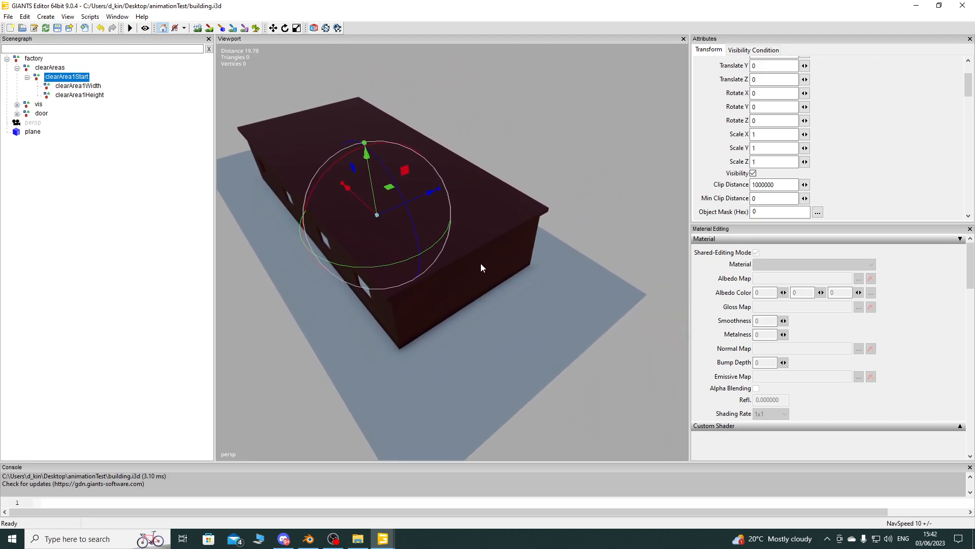
{"action": "left_click_drag", "start_coordinate": [402, 261], "coordinate": [358, 188], "text": "alt"}
{"action": "scroll", "coordinate": [382, 224], "scroll_direction": "up", "scroll_amount": 4}
{"action": "left_click_drag", "start_coordinate": [382, 224], "coordinate": [446, 288], "text": "alt"}
{"action": "scroll", "coordinate": [446, 288], "scroll_direction": "down", "scroll_amount": 6}
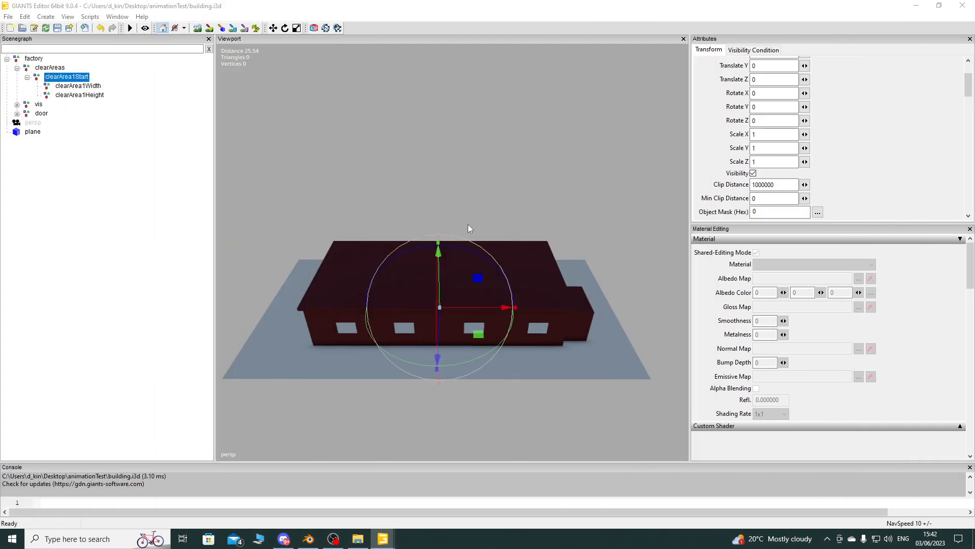
{"action": "middle_click_drag", "start_coordinate": [483, 264], "coordinate": [522, 270]}
{"action": "middle_click_drag", "start_coordinate": [415, 268], "coordinate": [476, 253]}
{"action": "scroll", "coordinate": [477, 249], "scroll_direction": "down", "scroll_amount": 4}
{"action": "left_click_drag", "start_coordinate": [406, 311], "coordinate": [564, 259], "text": "alt"}
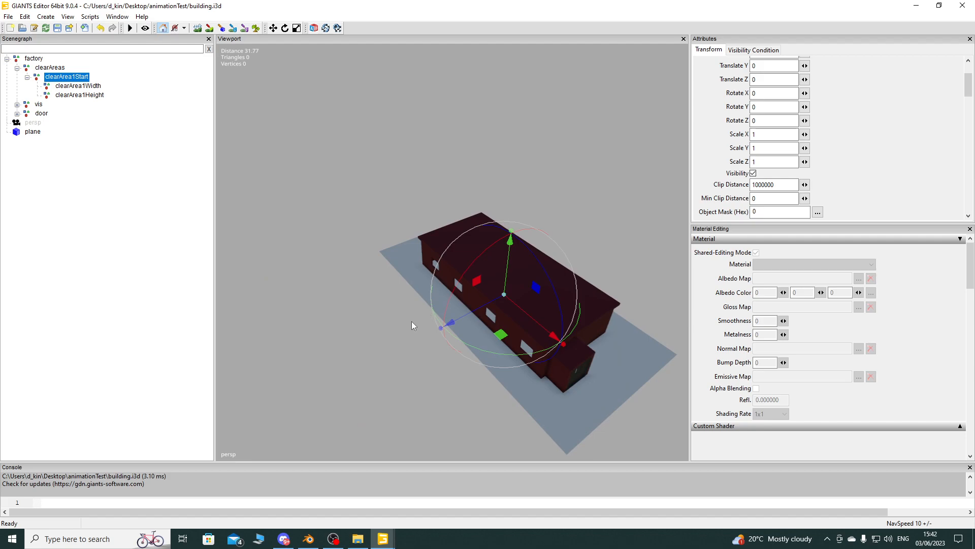
{"action": "scroll", "coordinate": [564, 263], "scroll_direction": "down", "scroll_amount": 4}
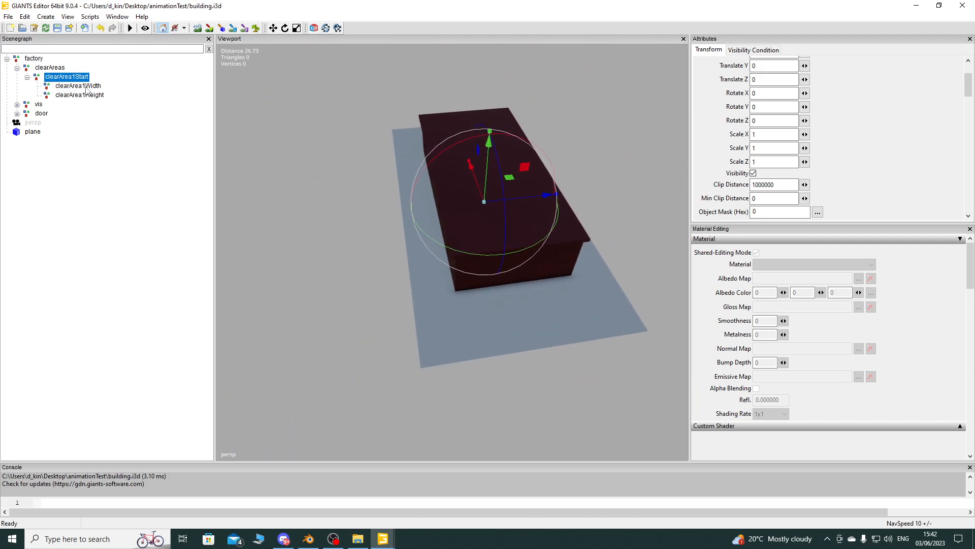
Try moving the clearArea1Width node about 2.5 along the X axis, and undo the move
{"action": "key", "text": "Down"}
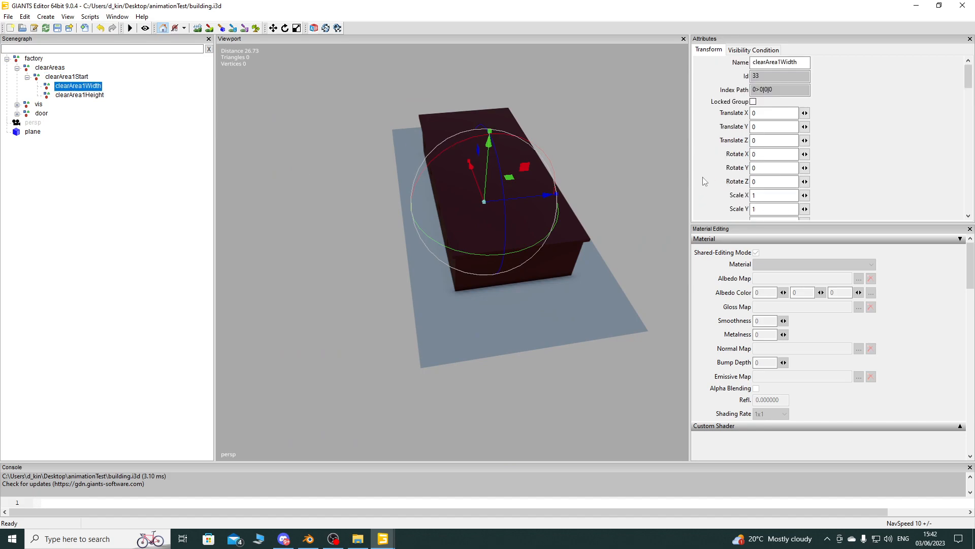
{"action": "left_click_drag", "start_coordinate": [477, 188], "coordinate": [471, 149]}
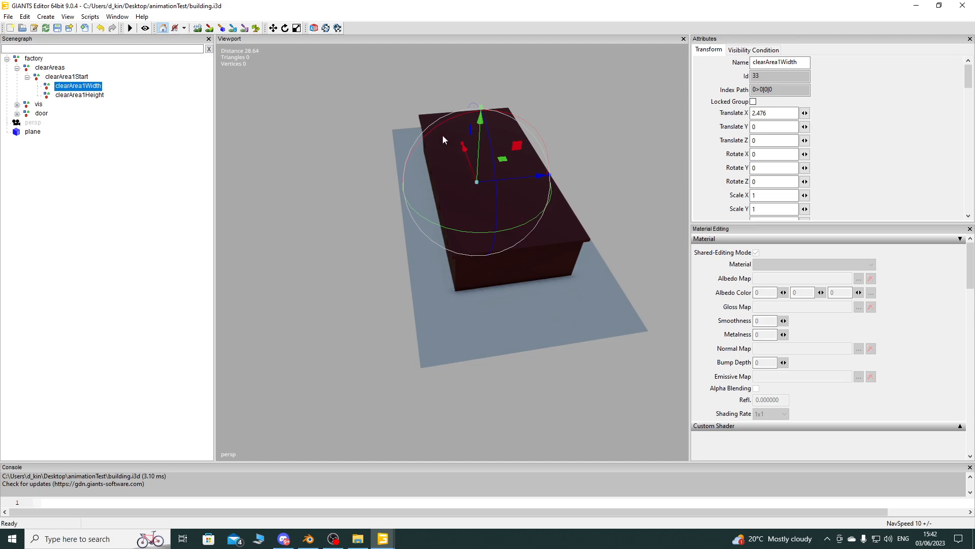
{"action": "left_click_drag", "start_coordinate": [428, 212], "coordinate": [581, 211], "text": "alt"}
{"action": "scroll", "coordinate": [495, 257], "scroll_direction": "down", "scroll_amount": 4}
{"action": "mouse_move", "coordinate": [495, 257]}
{"action": "left_mouse_down", "text": "alt"}
{"action": "mouse_move", "coordinate": [580, 251]}
{"action": "mouse_move", "coordinate": [523, 183]}
{"action": "mouse_move", "coordinate": [465, 238]}
{"action": "mouse_move", "coordinate": [507, 257]}
{"action": "left_mouse_up", "text": "alt"}
{"action": "scroll", "coordinate": [580, 251], "scroll_direction": "up", "scroll_amount": 1}
{"action": "key", "text": "ctrl+z"}
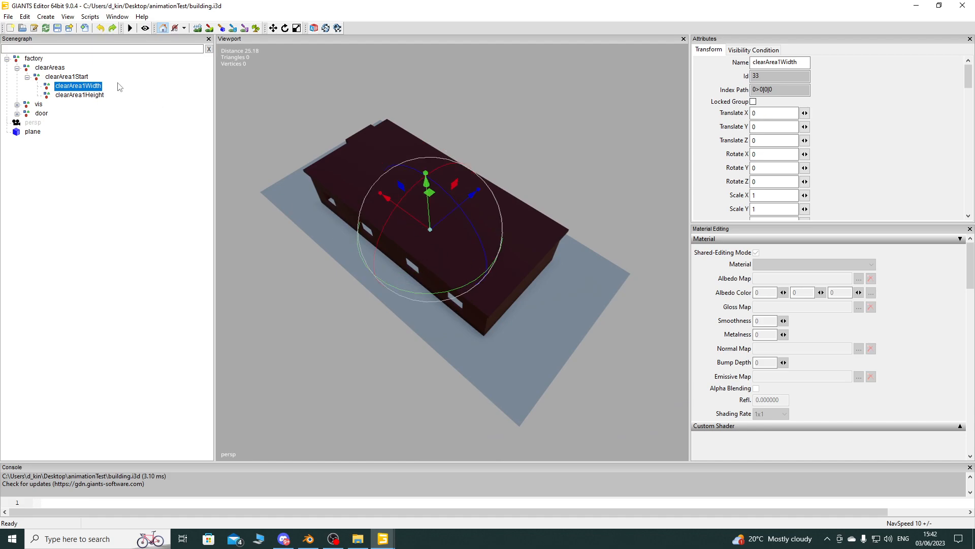
Check the ground plane's scale values and set Translate X of clearArea1Start to -12, placing it on the plane's end edge
{"action": "left_click", "coordinate": [83, 77]}
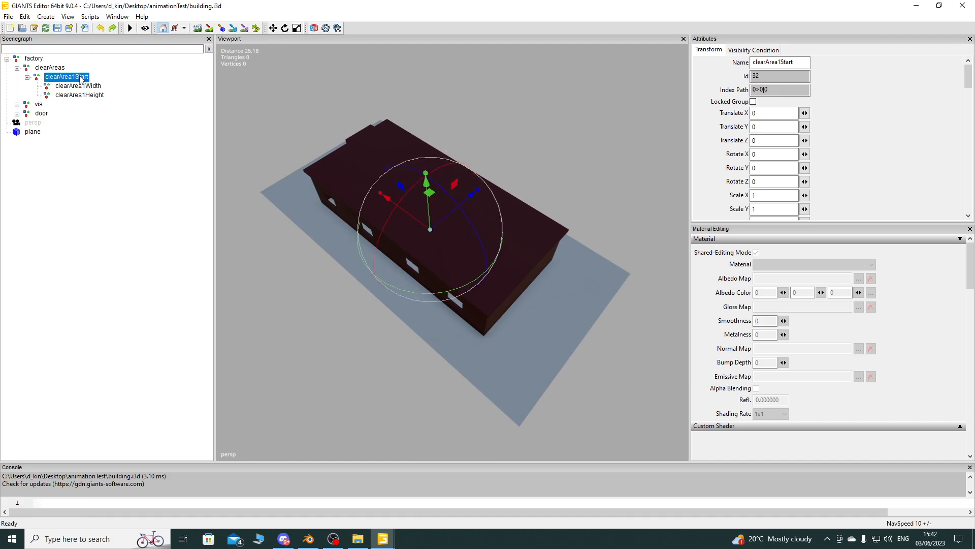
{"action": "left_click", "coordinate": [508, 357]}
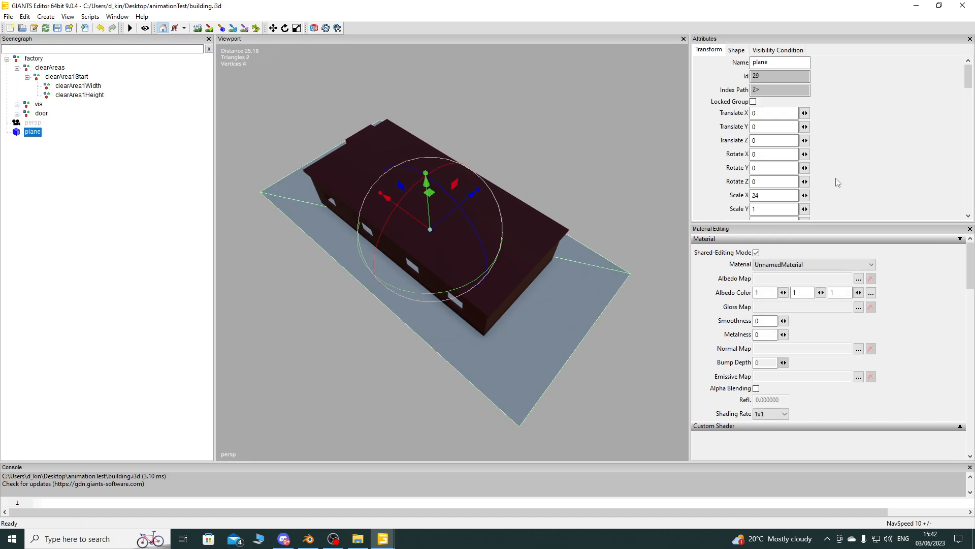
{"action": "scroll", "coordinate": [865, 162], "scroll_direction": "down", "scroll_amount": 3}
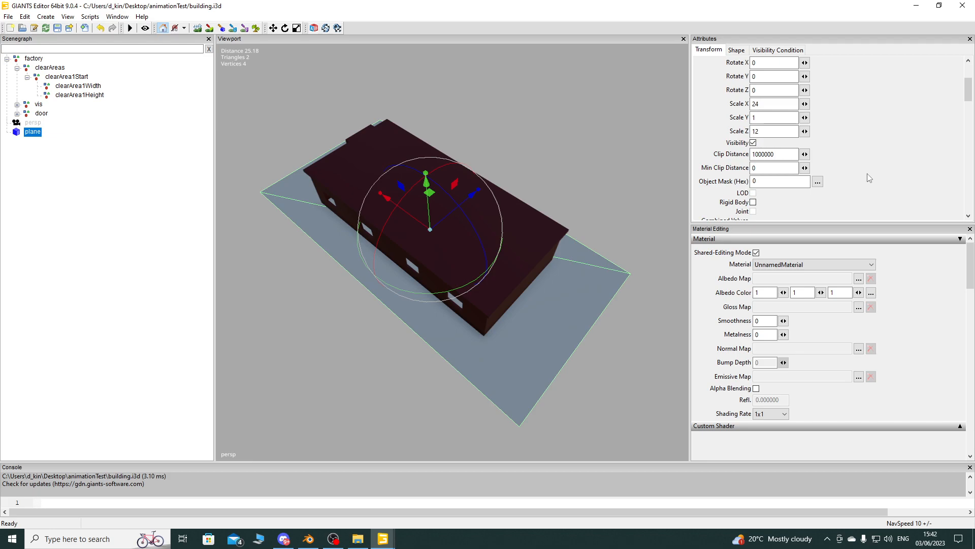
{"action": "left_click", "coordinate": [81, 78]}
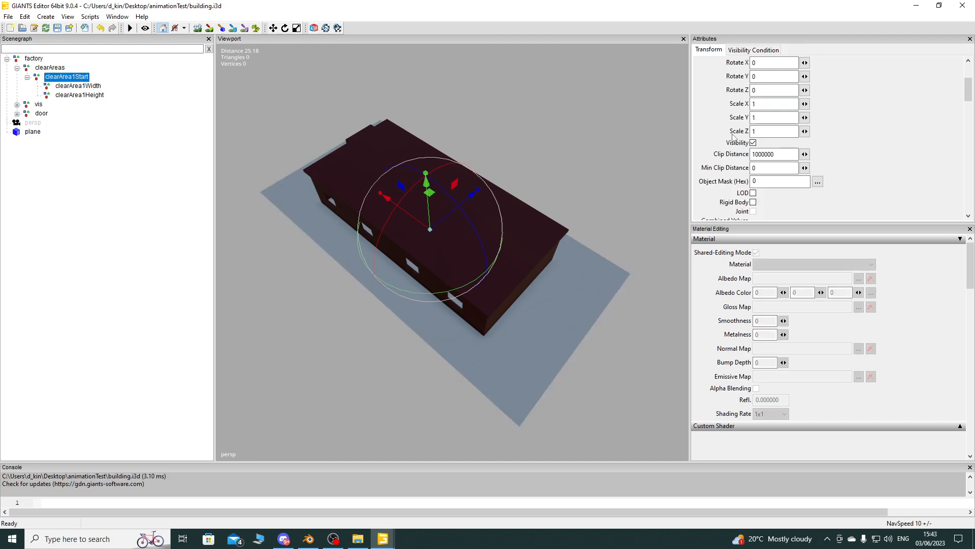
{"action": "left_click", "coordinate": [767, 104]}
{"action": "scroll", "coordinate": [767, 104], "scroll_direction": "up", "scroll_amount": 3}
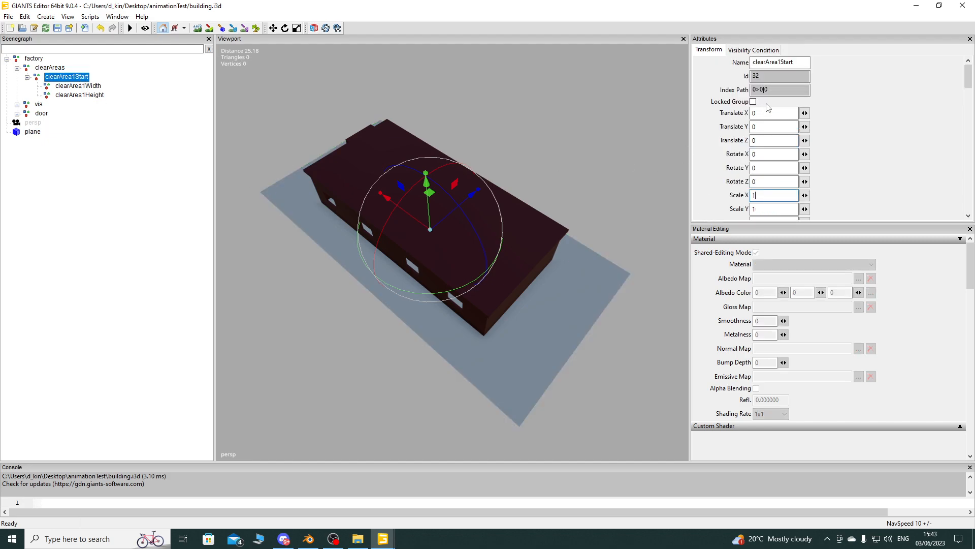
{"action": "double_click", "coordinate": [771, 113]}
{"action": "type", "text": "12"}
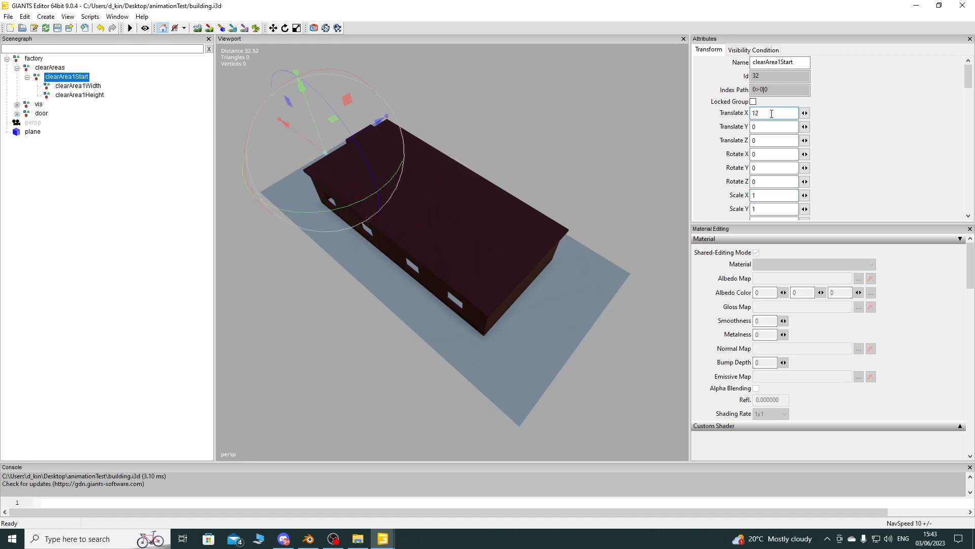
{"action": "left_click_drag", "start_coordinate": [771, 114], "coordinate": [711, 114]}
{"action": "type", "text": "-12"}
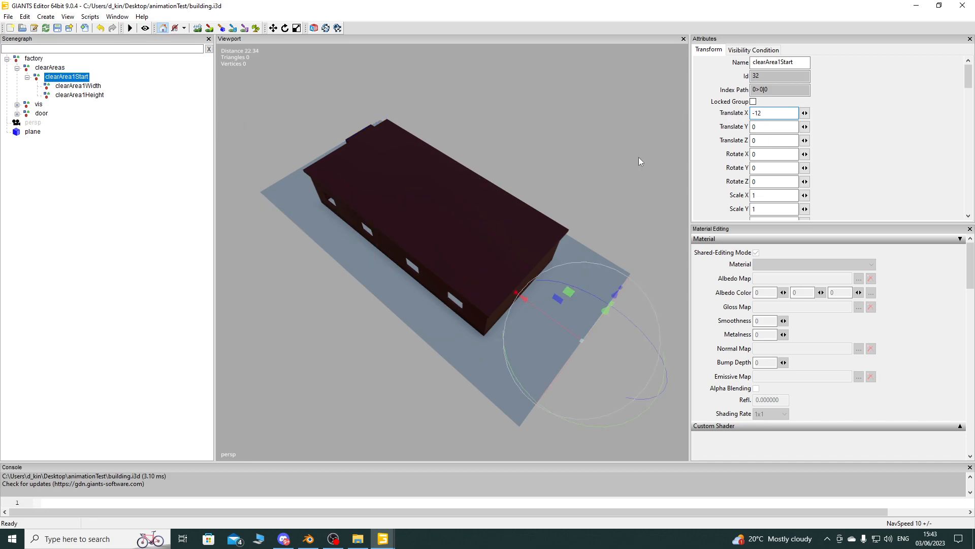
Recheck the plane's scale and set Translate Z of clearArea1Start to -6, placing it at the plane's corner
{"action": "scroll", "coordinate": [452, 248], "scroll_direction": "down", "scroll_amount": 3}
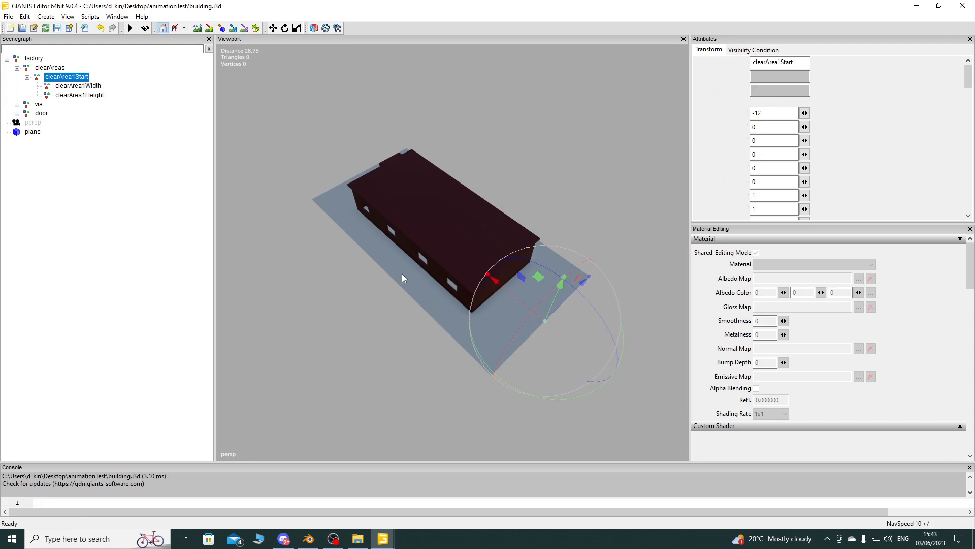
{"action": "left_click", "coordinate": [401, 273]}
{"action": "scroll", "coordinate": [727, 215], "scroll_direction": "down", "scroll_amount": 2}
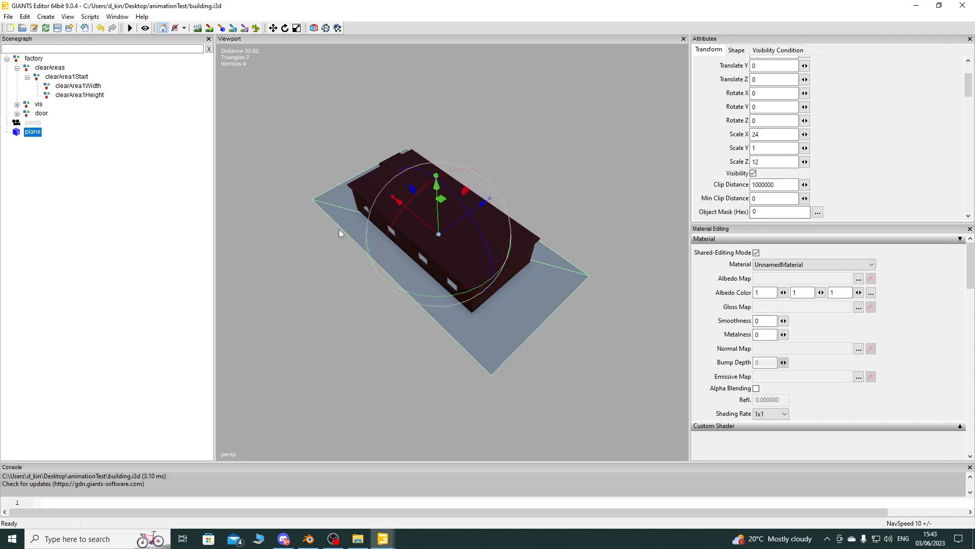
{"action": "left_click", "coordinate": [72, 77]}
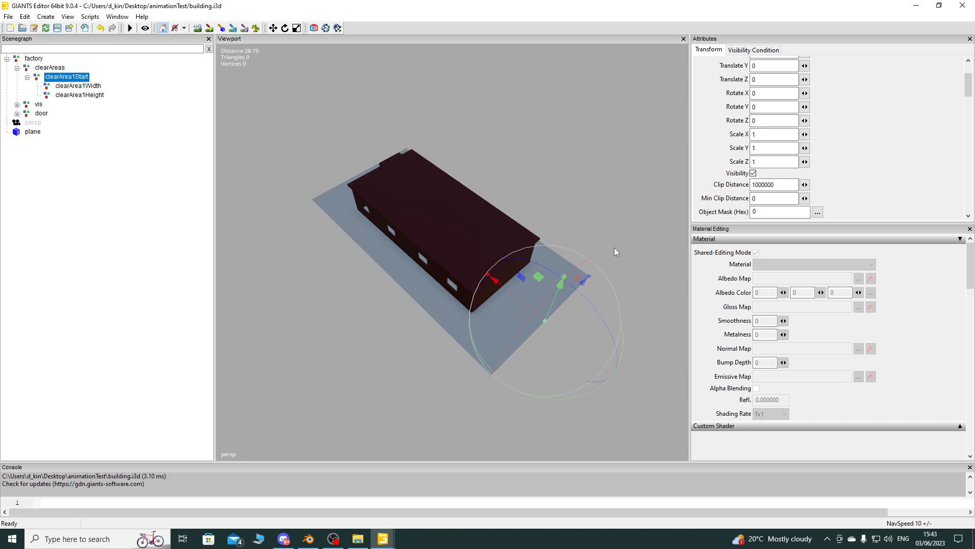
{"action": "left_click_drag", "start_coordinate": [572, 297], "coordinate": [560, 308]}
{"action": "left_click_drag", "start_coordinate": [775, 80], "coordinate": [655, 81]}
{"action": "type", "text": "-6"}
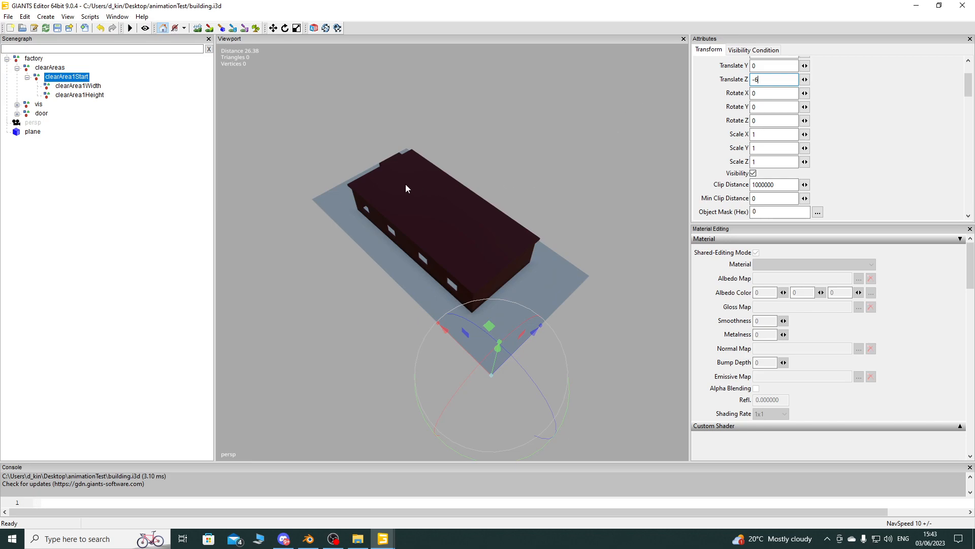
Set Translate X of the clearArea1Width node to 24, placing it at the far corner along the plane's long side
{"action": "left_click", "coordinate": [90, 86]}
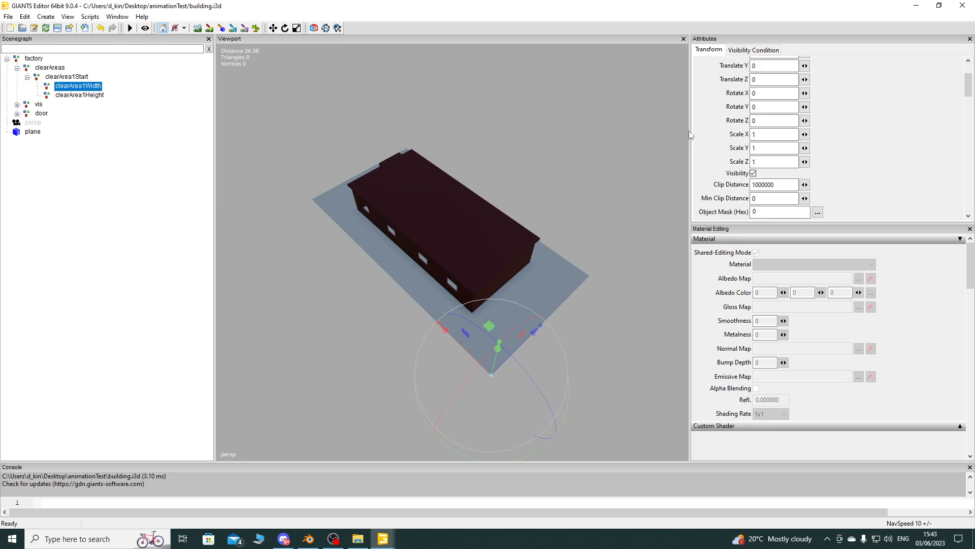
{"action": "left_click_drag", "start_coordinate": [462, 349], "coordinate": [325, 204]}
{"action": "double_click", "coordinate": [767, 113]}
{"action": "type", "text": "24"}
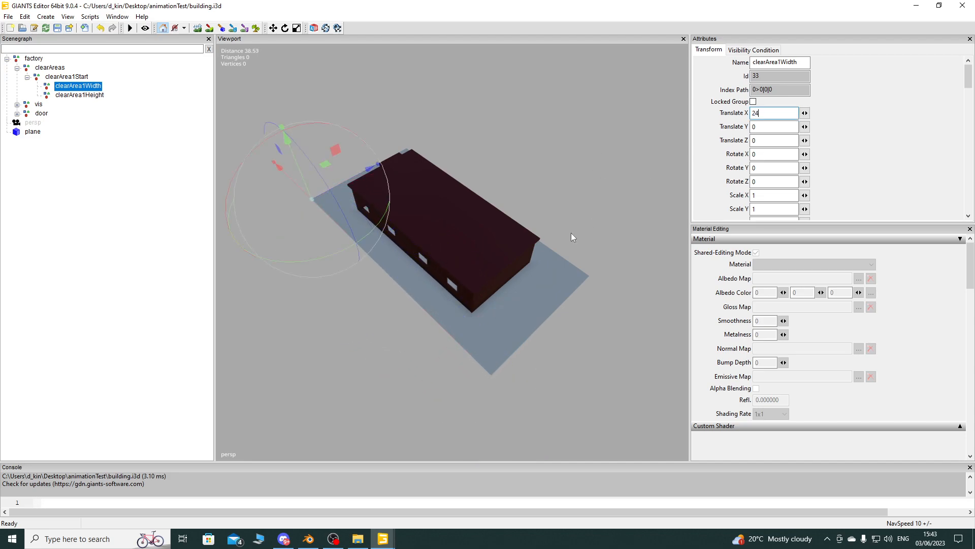
Set Translate Z of the clearArea1Height node to 12, and check the positions of all three clear area nodes
{"action": "left_click", "coordinate": [80, 96]}
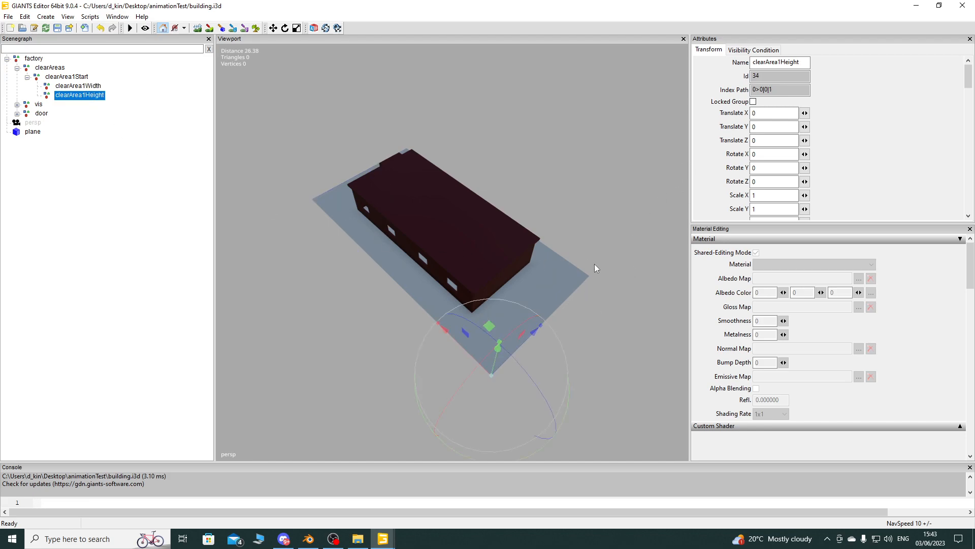
{"action": "double_click", "coordinate": [757, 141]}
{"action": "type", "text": "12"}
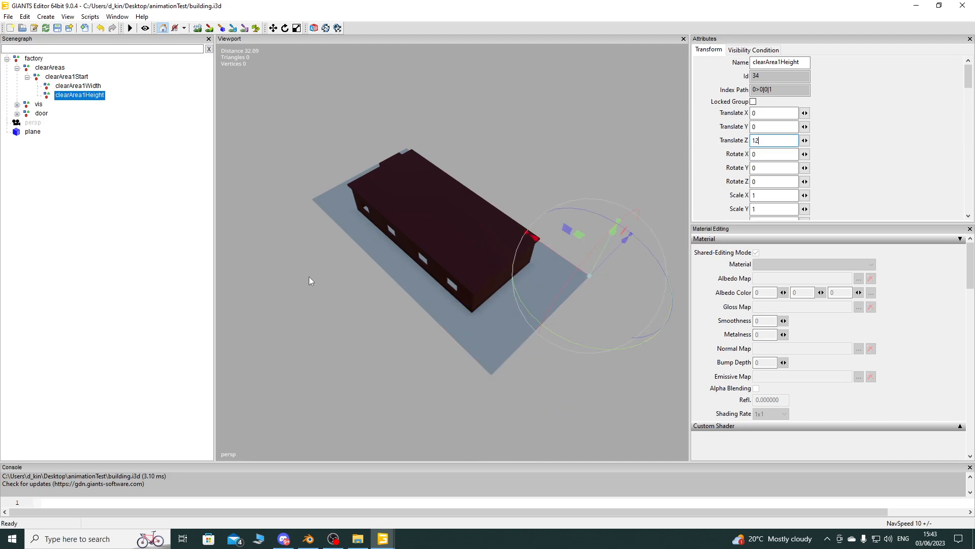
{"action": "left_click", "coordinate": [78, 80]}
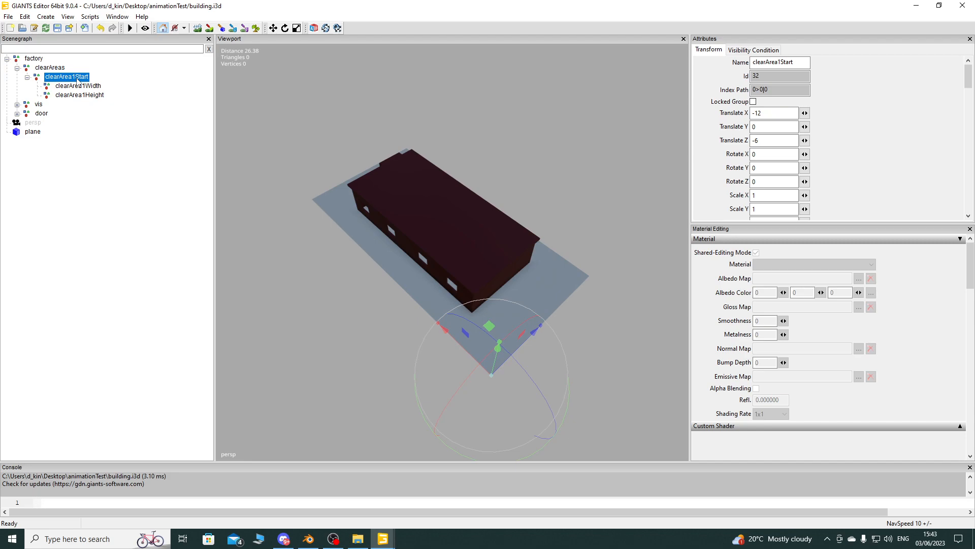
{"action": "left_click", "coordinate": [80, 87]}
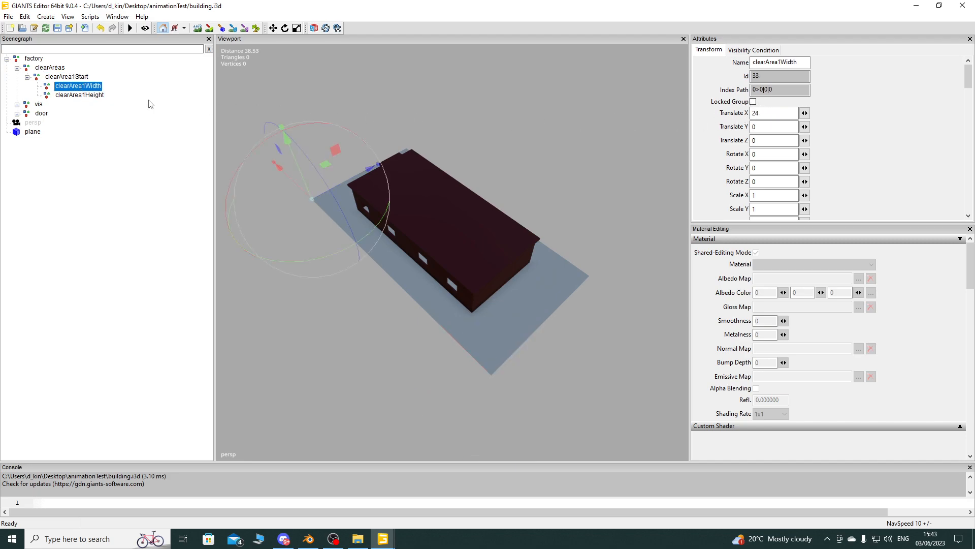
{"action": "left_click", "coordinate": [91, 96]}
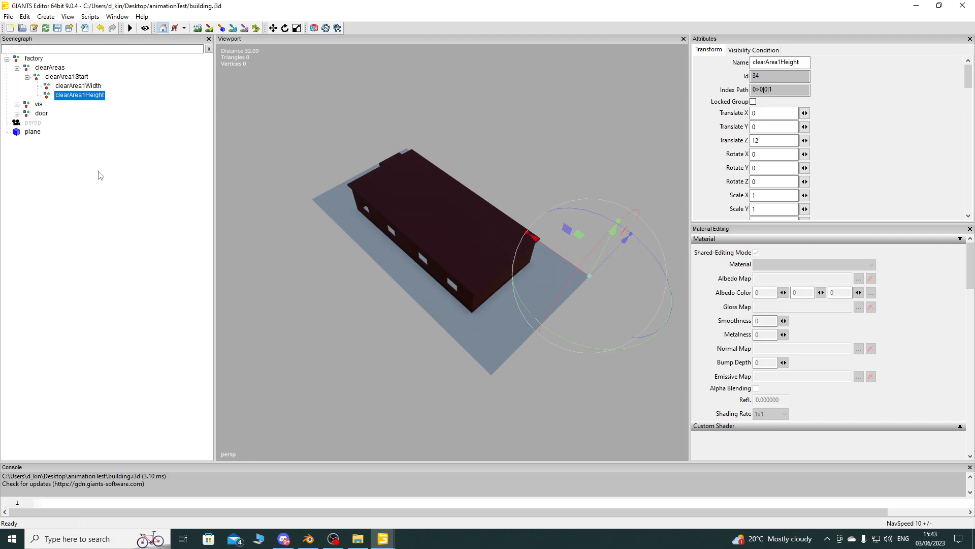
Duplicate the clearAreas group, place the copy directly below the original in the factory hierarchy, and expand its nodes
{"action": "left_click", "coordinate": [27, 77]}
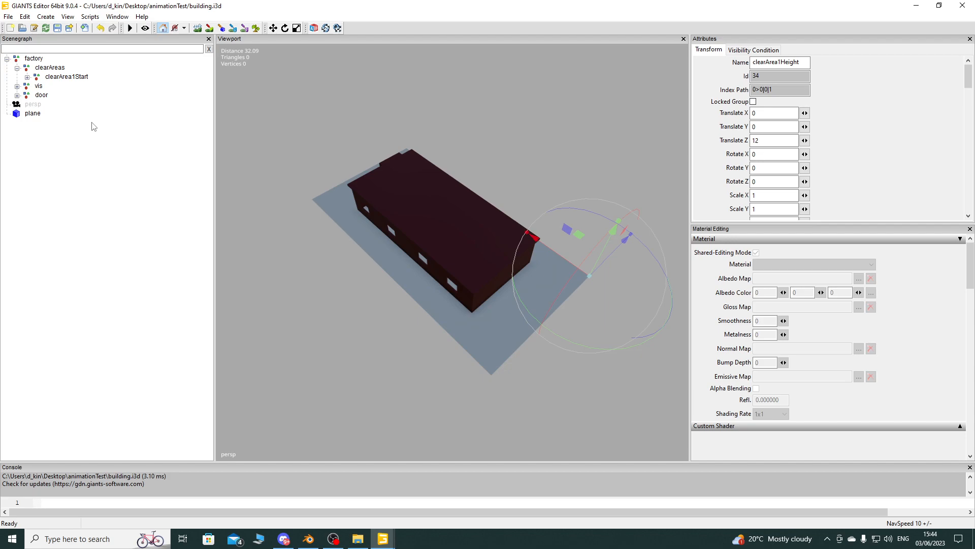
{"action": "left_click", "coordinate": [66, 78]}
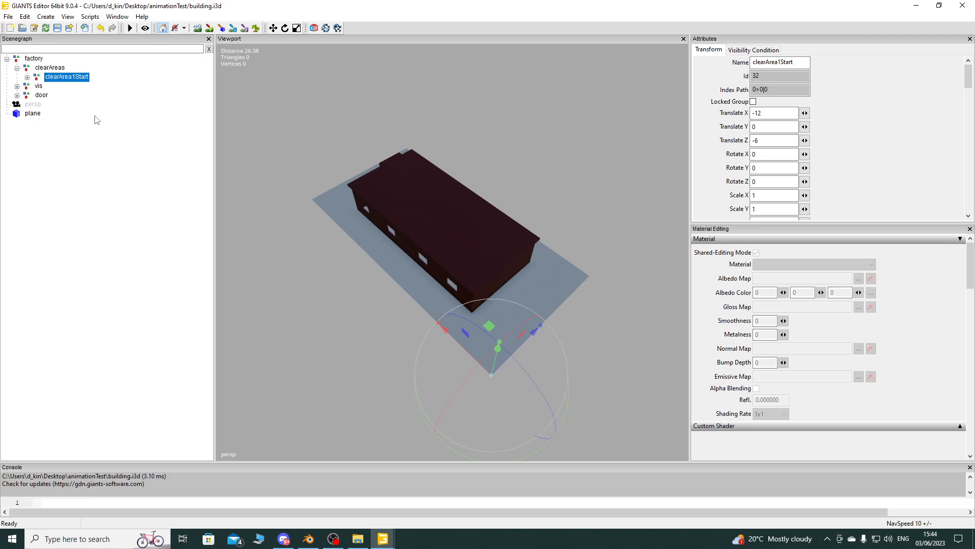
{"action": "left_click", "coordinate": [46, 69]}
{"action": "left_click", "coordinate": [17, 68]}
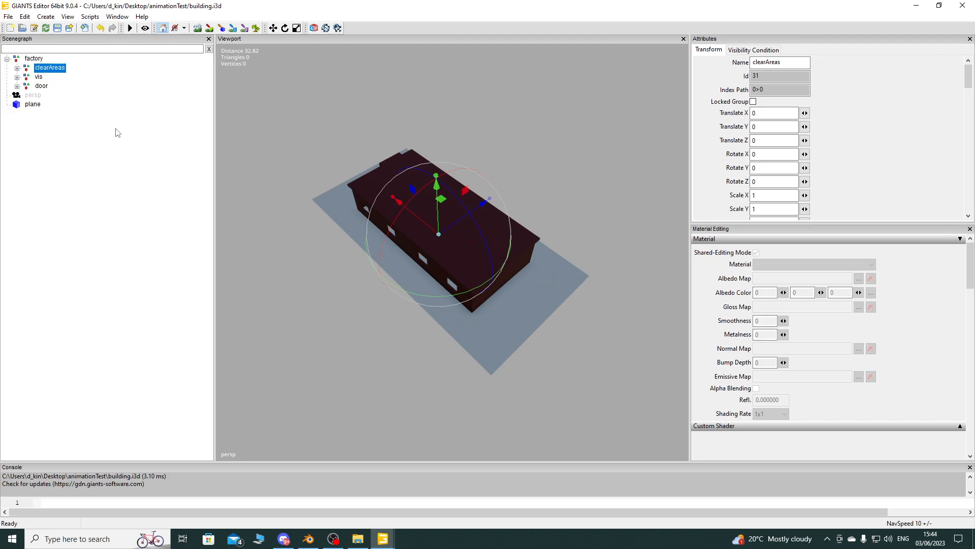
{"action": "key", "text": "ctrl+d"}
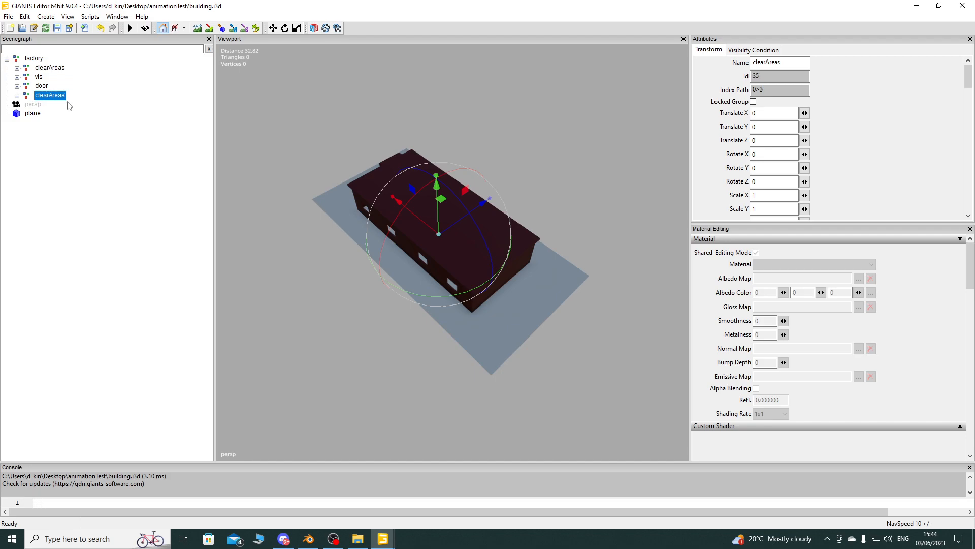
{"action": "left_click_drag", "start_coordinate": [61, 98], "coordinate": [75, 76]}
{"action": "left_click", "coordinate": [17, 78]}
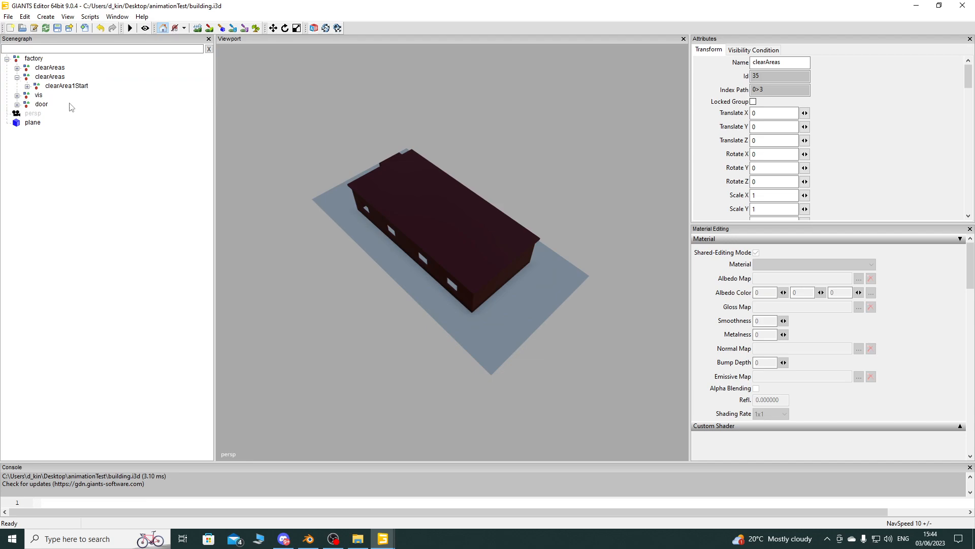
{"action": "left_click", "coordinate": [27, 87]}
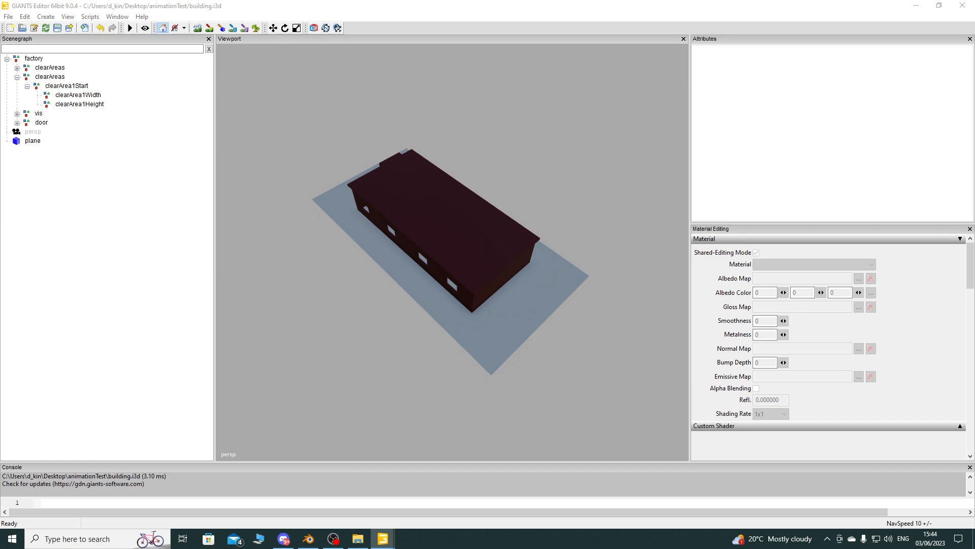
Rename the copied group levelAreas and its start node levelArea1Start
{"action": "double_click", "coordinate": [58, 79]}
{"action": "type", "text": "levelAreas"}
{"action": "key", "text": "Return"}
{"action": "left_click", "coordinate": [74, 162]}
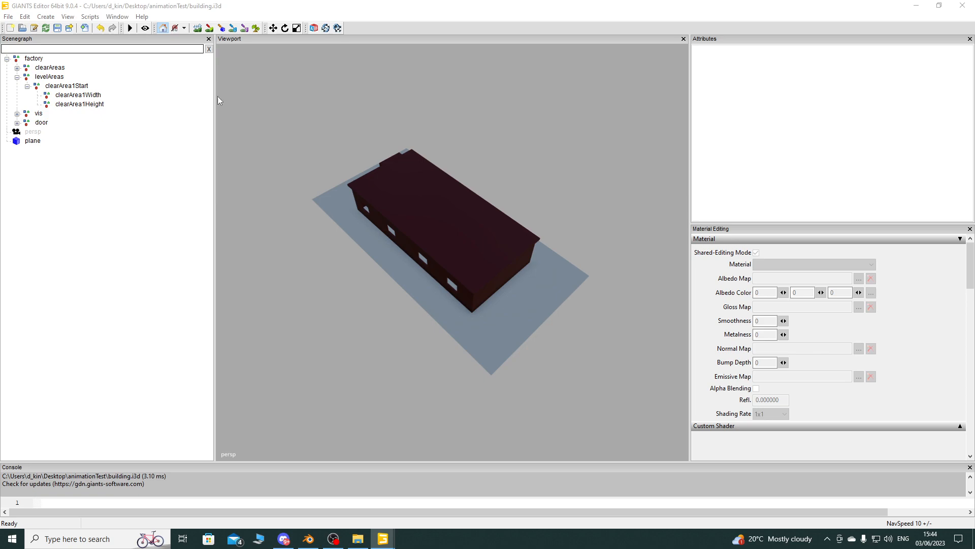
{"action": "double_click", "coordinate": [81, 87]}
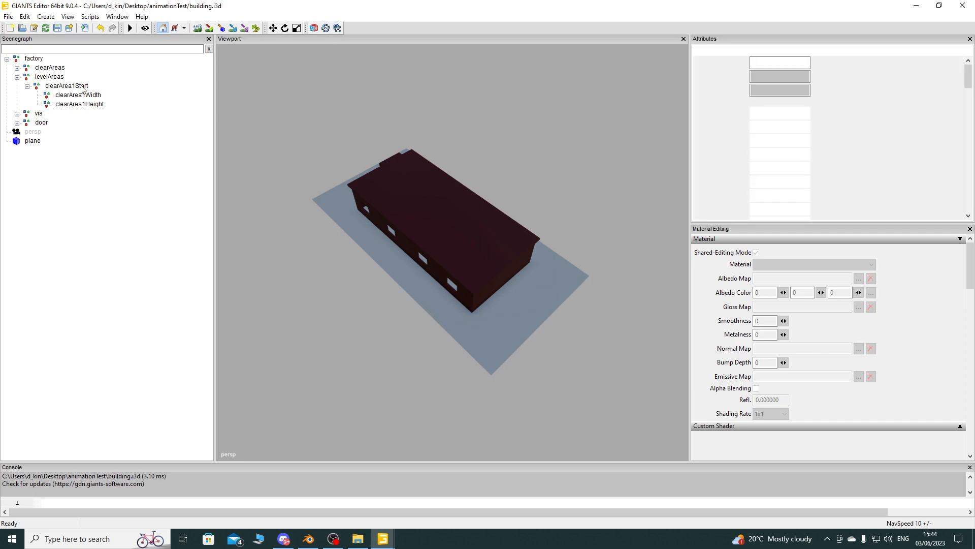
{"action": "type", "text": "levelArea1Start"}
{"action": "left_click", "coordinate": [111, 155]}
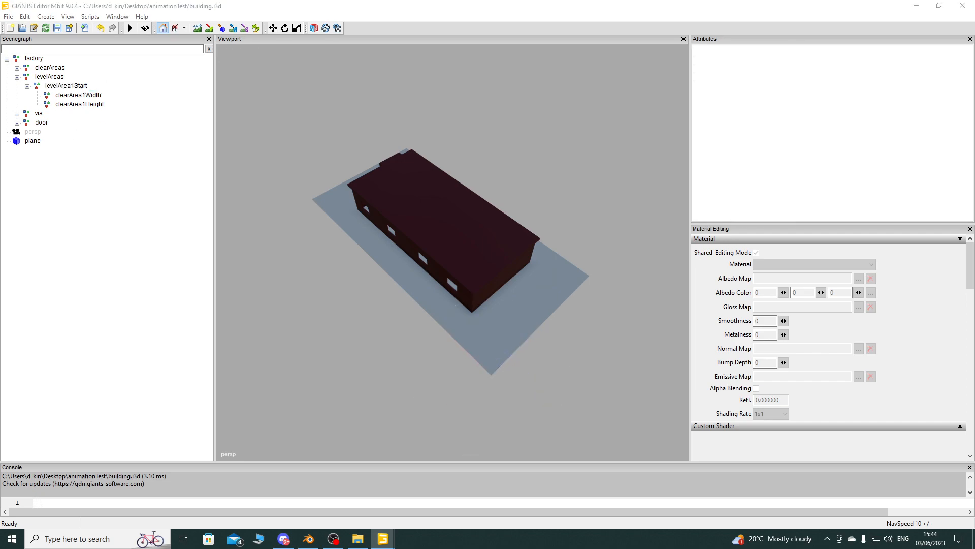
Rename the group's two child nodes levelArea1Width and levelArea1Height, and check the level area nodes' positions
{"action": "double_click", "coordinate": [86, 94]}
{"action": "type", "text": "levelArea1Width"}
{"action": "left_click", "coordinate": [102, 156]}
{"action": "left_click", "coordinate": [60, 162]}
{"action": "double_click", "coordinate": [90, 105]}
{"action": "type", "text": "levelArea1Height"}
{"action": "left_click", "coordinate": [103, 156]}
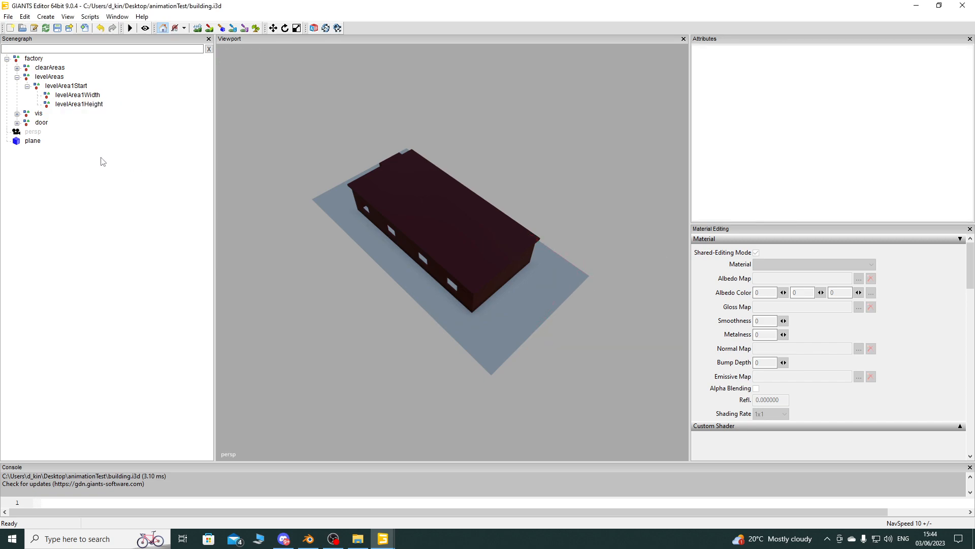
{"action": "left_click", "coordinate": [63, 94]}
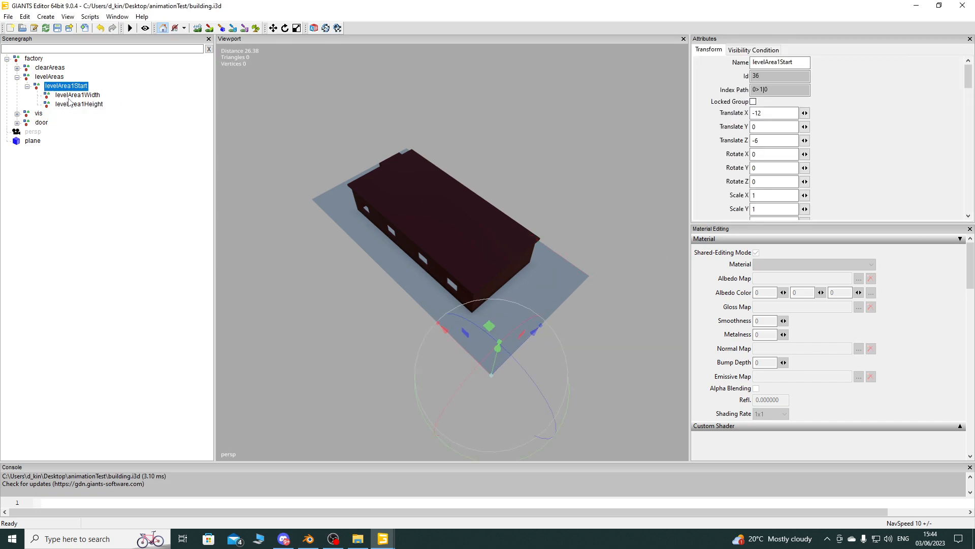
{"action": "left_click", "coordinate": [74, 104]}
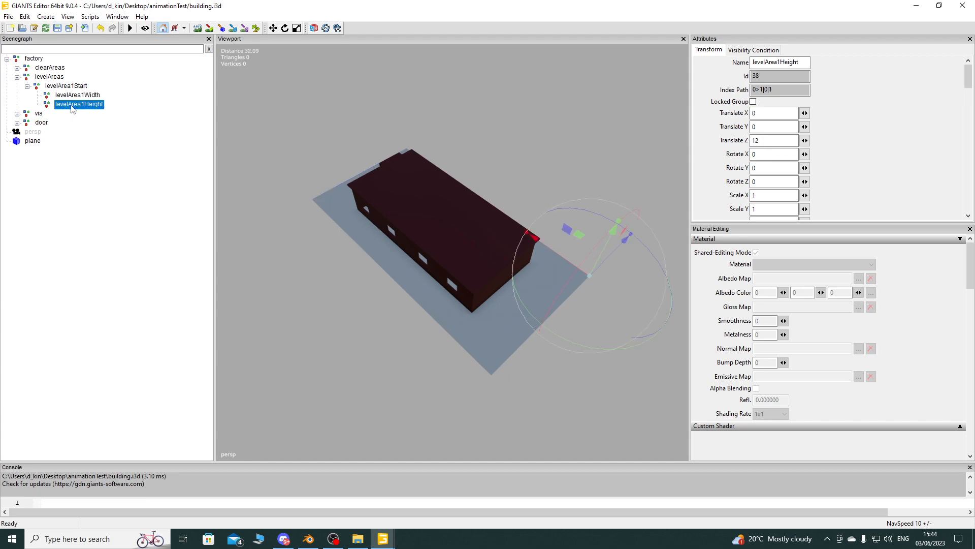
Duplicate the levelAreas group, place the copy directly below the original, and expand its nodes
{"action": "left_click", "coordinate": [27, 88]}
{"action": "left_click", "coordinate": [17, 77]}
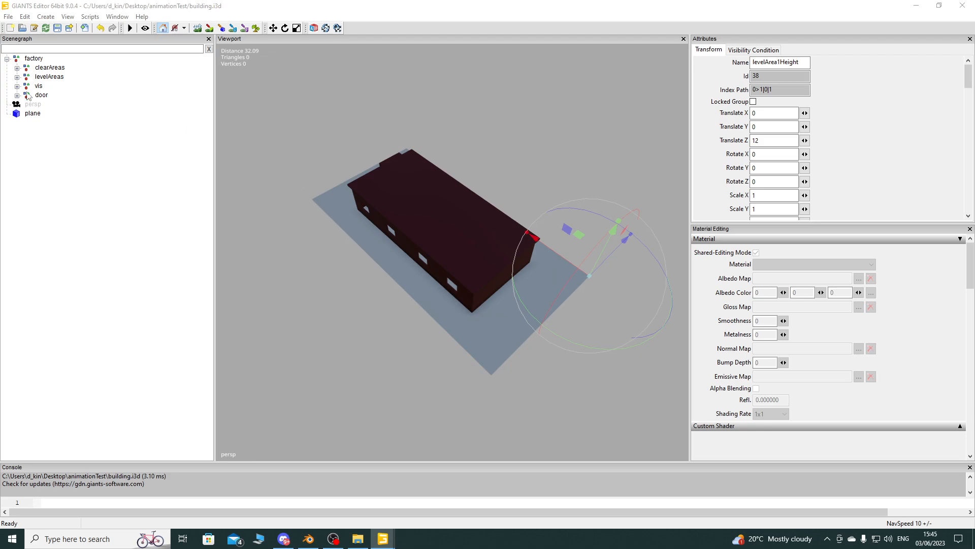
{"action": "left_click", "coordinate": [37, 80]}
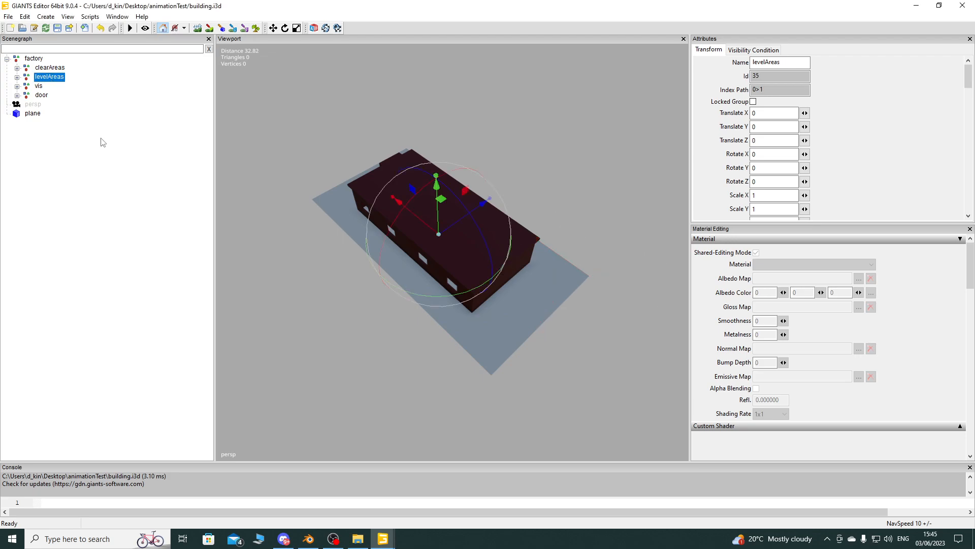
{"action": "key", "text": "ctrl+d"}
{"action": "left_click_drag", "start_coordinate": [59, 105], "coordinate": [82, 84]}
{"action": "left_click", "coordinate": [16, 86]}
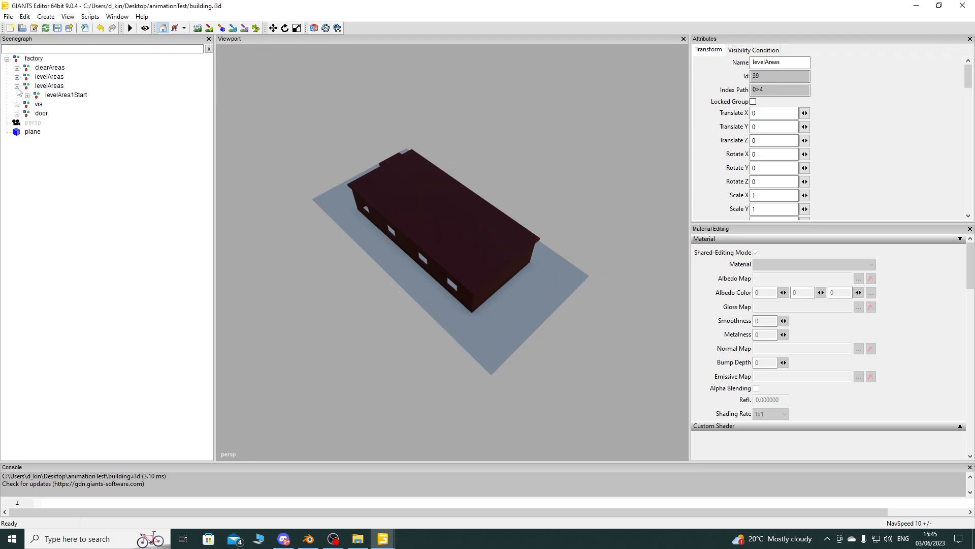
{"action": "left_click", "coordinate": [27, 95]}
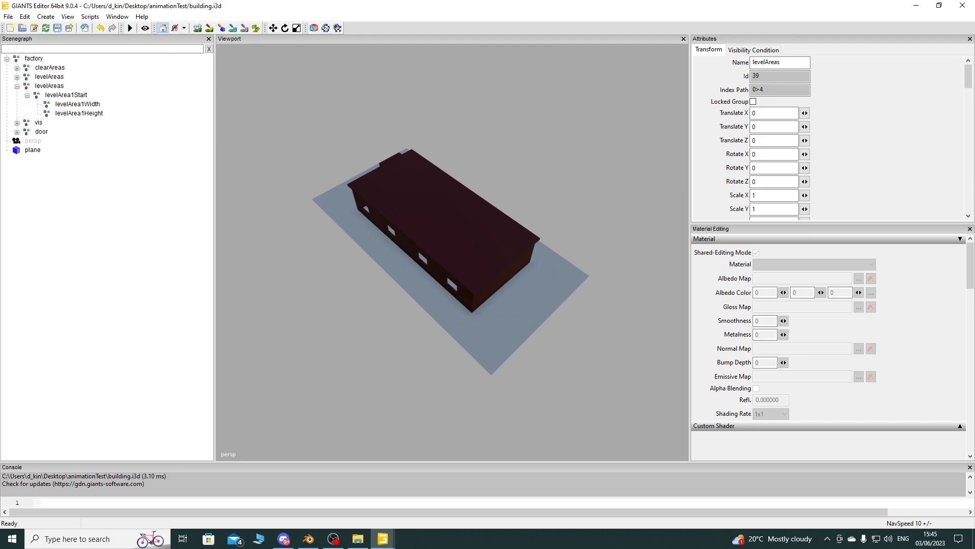
Rename the second levelAreas group indoorAreas and its start node indoorArea1Start
{"action": "double_click", "coordinate": [47, 86]}
{"action": "type", "text": "indoorAreas"}
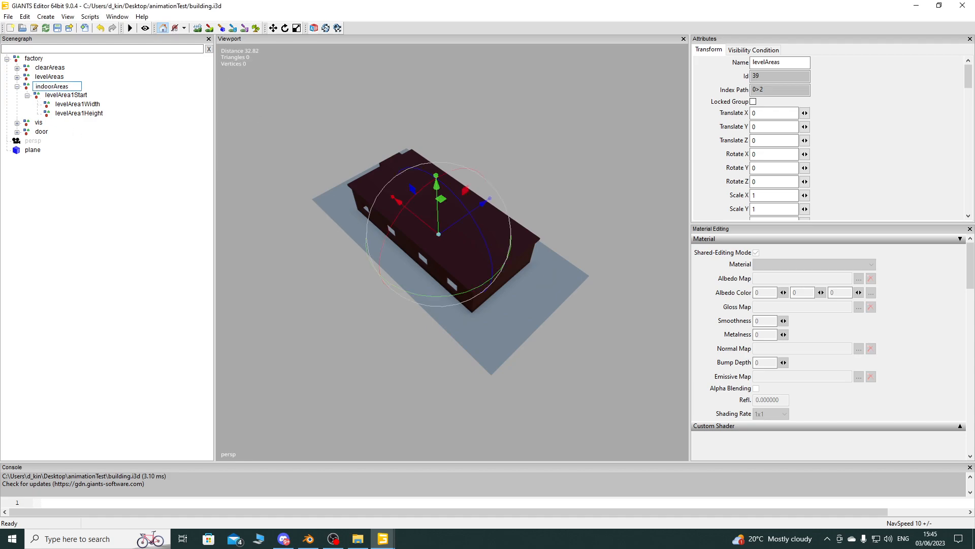
{"action": "key", "text": "Return"}
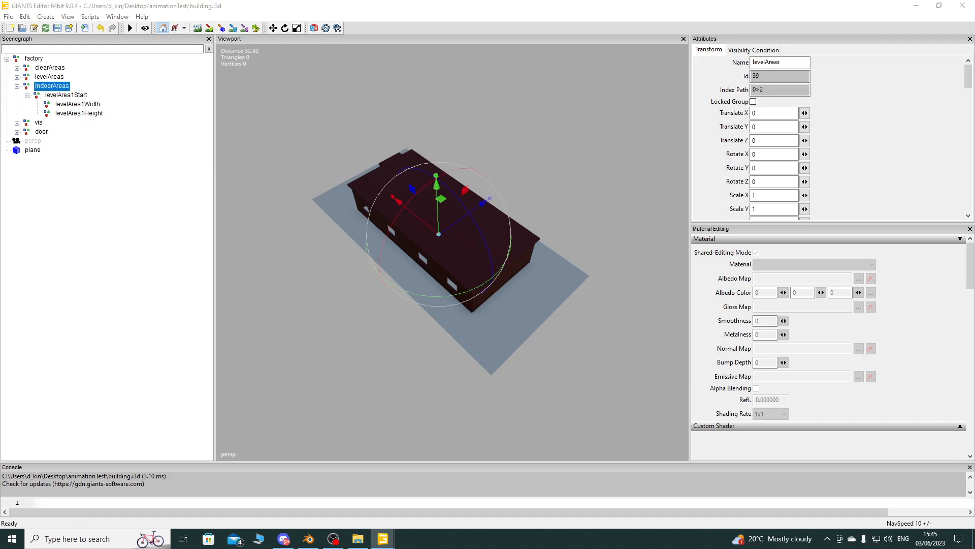
{"action": "left_click", "coordinate": [79, 96]}
{"action": "left_click", "coordinate": [79, 95]}
{"action": "type", "text": "indoorArea1Start"}
{"action": "left_click", "coordinate": [80, 174]}
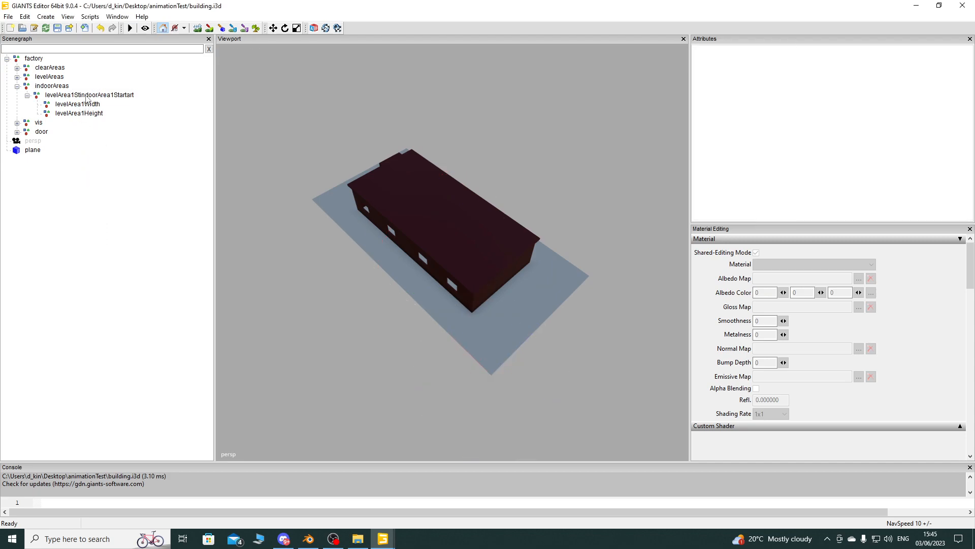
{"action": "double_click", "coordinate": [89, 95]}
{"action": "type", "text": "indoorArea1Start"}
{"action": "left_click", "coordinate": [88, 165]}
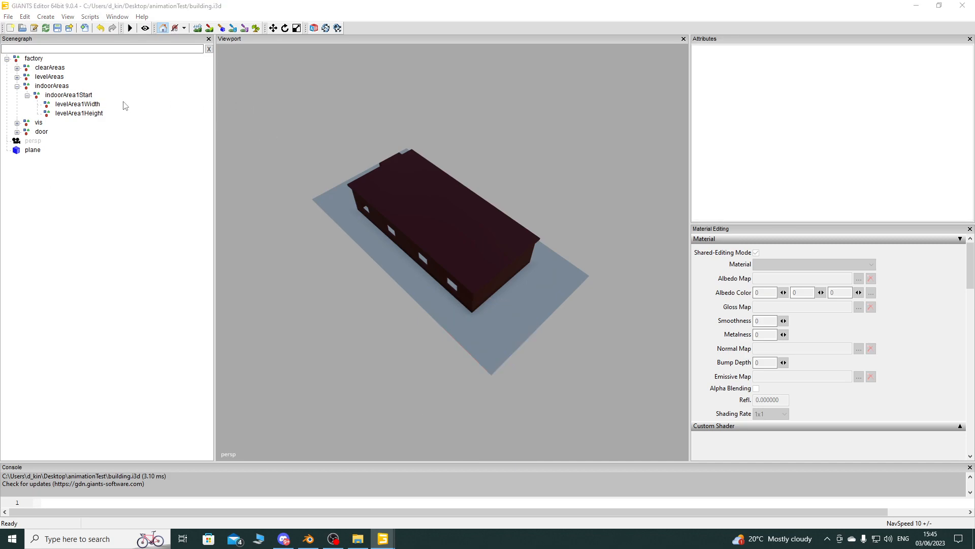
Rename the indoor group's width and height nodes indoorArea1Width and indoorArea1Height
{"action": "double_click", "coordinate": [89, 105]}
{"action": "type", "text": "indoorArea1Width"}
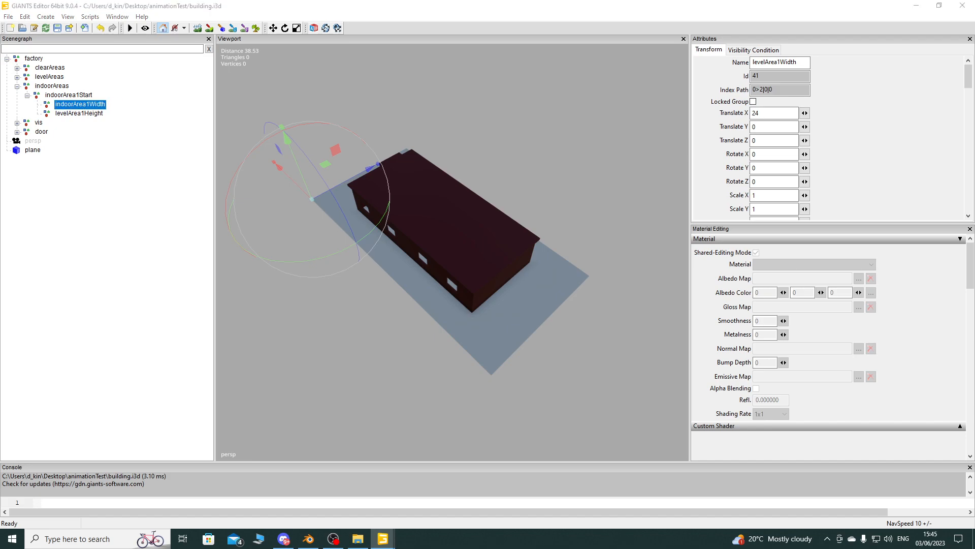
{"action": "left_click", "coordinate": [94, 113]}
{"action": "left_click", "coordinate": [90, 117]}
{"action": "type", "text": "indoorArea1Height"}
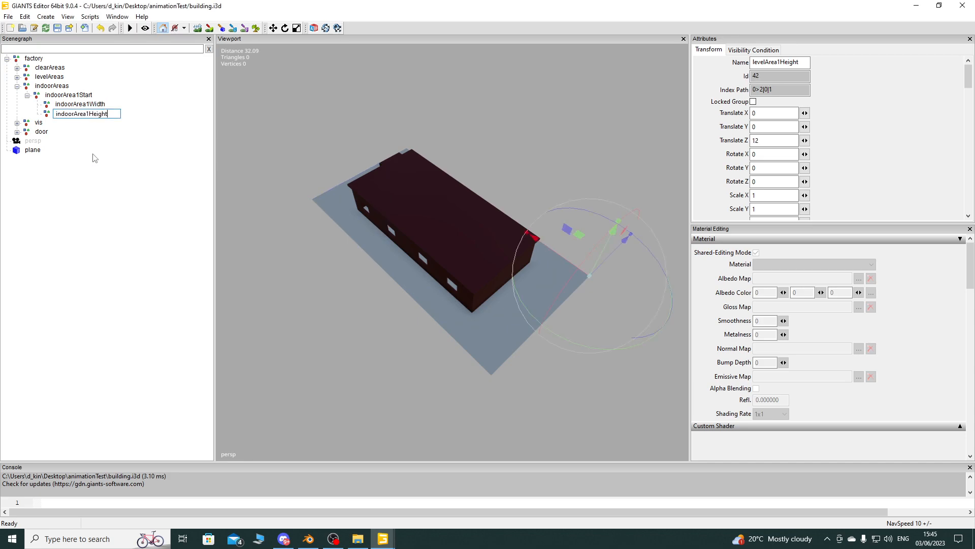
{"action": "left_click", "coordinate": [95, 167]}
Move the indoorArea1Start node along Z to about -3.936, toward the inside of the factory's side wall
{"action": "left_click", "coordinate": [83, 96]}
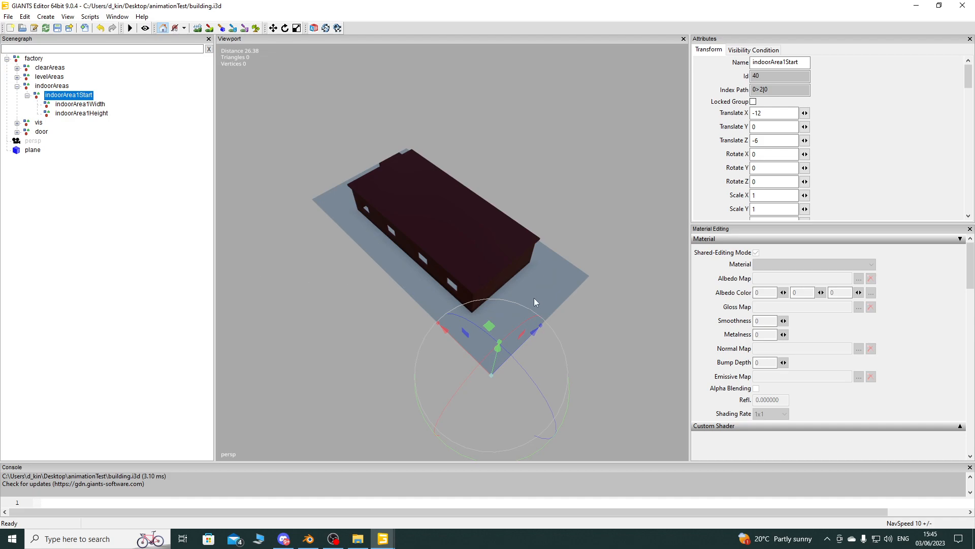
{"action": "scroll", "coordinate": [432, 310], "scroll_direction": "up", "scroll_amount": 8}
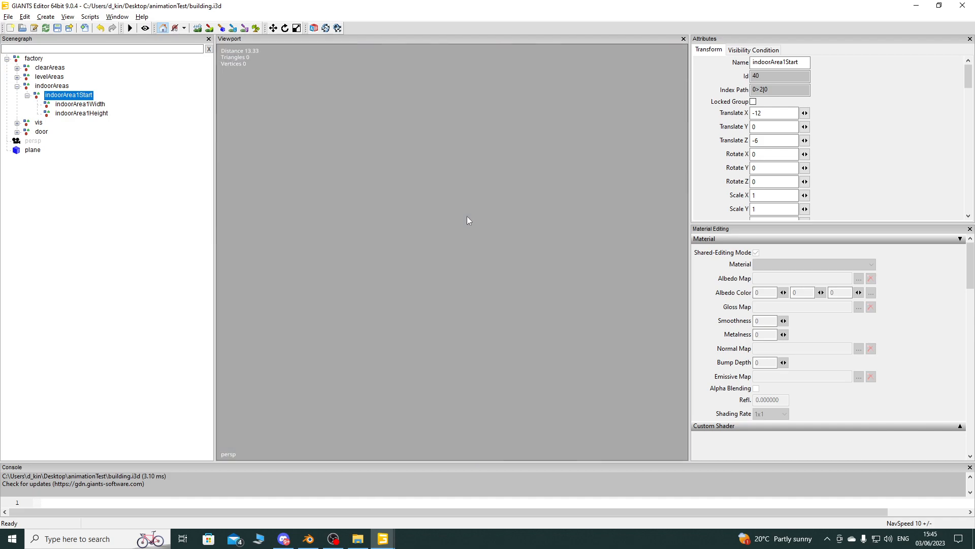
{"action": "scroll", "coordinate": [572, 264], "scroll_direction": "down", "scroll_amount": 6}
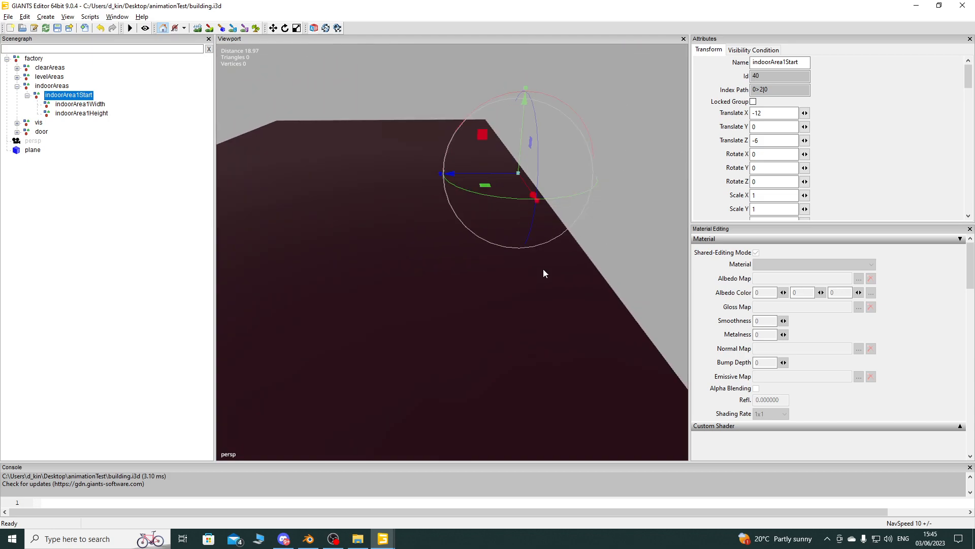
{"action": "scroll", "coordinate": [534, 242], "scroll_direction": "up", "scroll_amount": 3}
{"action": "scroll", "coordinate": [459, 211], "scroll_direction": "up", "scroll_amount": 4}
{"action": "left_click_drag", "start_coordinate": [539, 239], "coordinate": [448, 243], "text": "alt"}
{"action": "scroll", "coordinate": [472, 223], "scroll_direction": "down", "scroll_amount": 5}
{"action": "scroll", "coordinate": [450, 209], "scroll_direction": "up", "scroll_amount": 3}
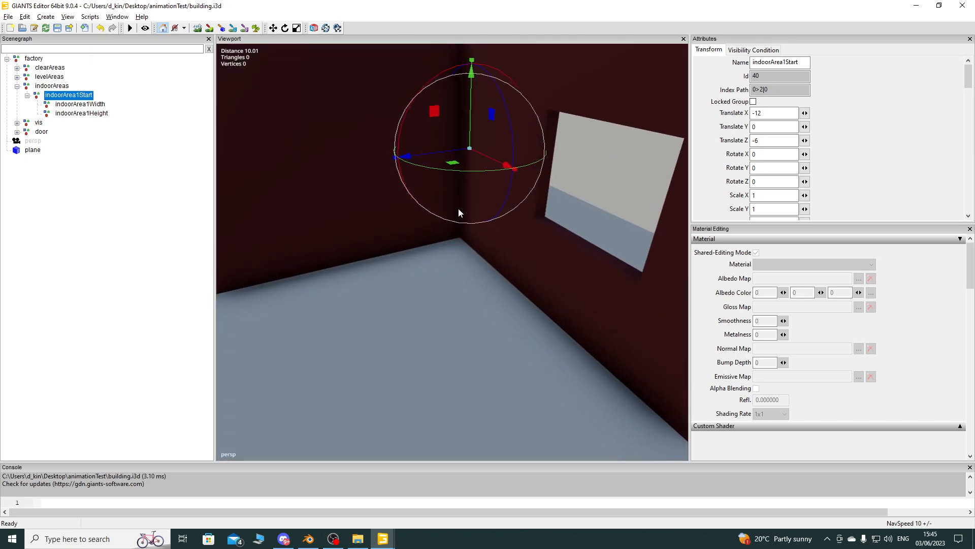
{"action": "left_click_drag", "start_coordinate": [457, 152], "coordinate": [389, 152]}
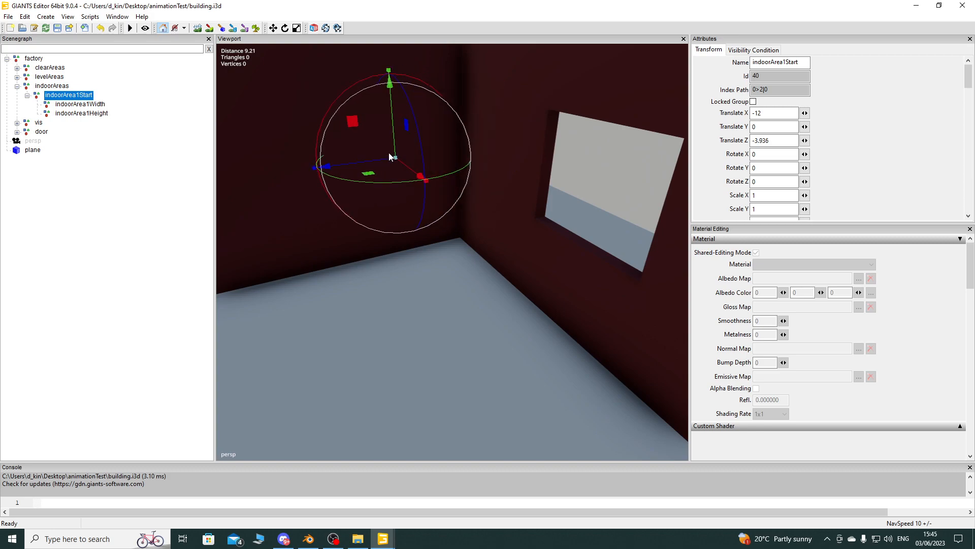
Move the indoorArea1Start node along X to about -6.695, bringing it inside the building near the interior corner
{"action": "left_click_drag", "start_coordinate": [409, 224], "coordinate": [471, 282], "text": "alt"}
{"action": "scroll", "coordinate": [471, 282], "scroll_direction": "down", "scroll_amount": 4}
{"action": "left_click_drag", "start_coordinate": [334, 262], "coordinate": [413, 206]}
{"action": "scroll", "coordinate": [474, 264], "scroll_direction": "up", "scroll_amount": 6}
{"action": "scroll", "coordinate": [413, 206], "scroll_direction": "down", "scroll_amount": 3}
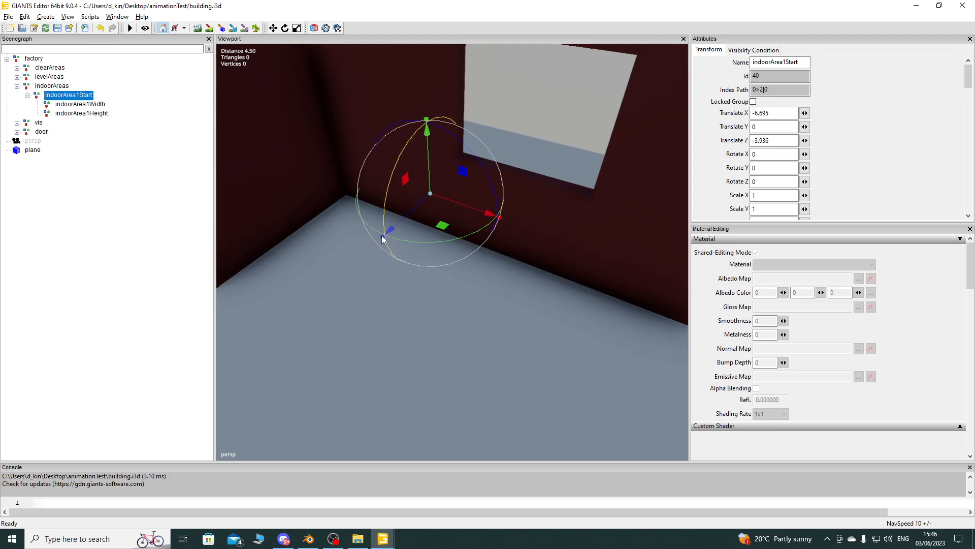
Move the indoorArea1Start node into the interior floor corner, at about X -7.577 and Z -3.401
{"action": "middle_click_drag", "start_coordinate": [413, 206], "coordinate": [472, 255], "text": "alt"}
{"action": "left_click_drag", "start_coordinate": [473, 254], "coordinate": [410, 286]}
{"action": "scroll", "coordinate": [425, 263], "scroll_direction": "up", "scroll_amount": 2}
{"action": "scroll", "coordinate": [425, 263], "scroll_direction": "up", "scroll_amount": 5}
{"action": "scroll", "coordinate": [422, 255], "scroll_direction": "down", "scroll_amount": 3}
{"action": "middle_click_drag", "start_coordinate": [410, 286], "coordinate": [372, 236], "text": "alt"}
{"action": "left_click_drag", "start_coordinate": [537, 317], "coordinate": [413, 213]}
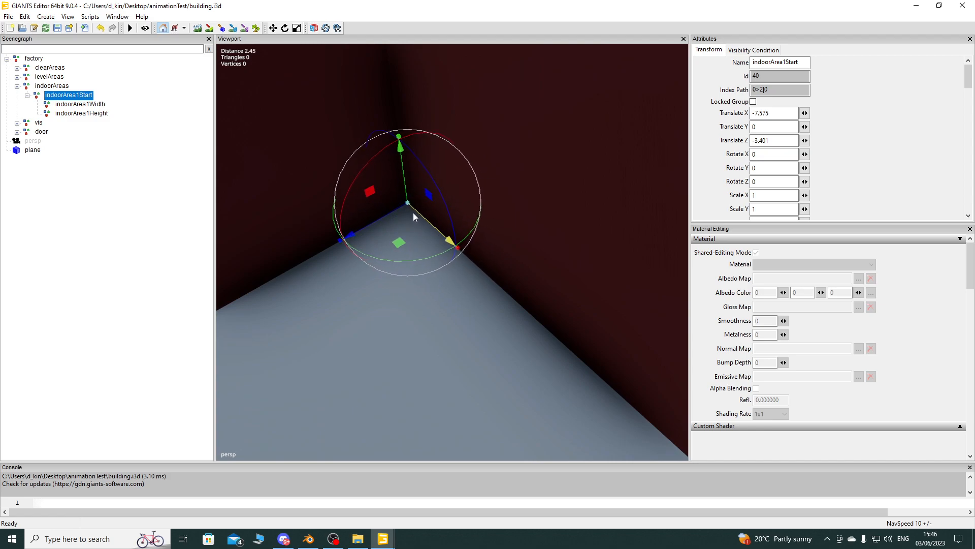
{"action": "left_click_drag", "start_coordinate": [411, 267], "coordinate": [354, 291], "text": "alt"}
{"action": "scroll", "coordinate": [424, 277], "scroll_direction": "up", "scroll_amount": 5}
{"action": "scroll", "coordinate": [486, 299], "scroll_direction": "down", "scroll_amount": 8}
{"action": "scroll", "coordinate": [379, 340], "scroll_direction": "up", "scroll_amount": 3}
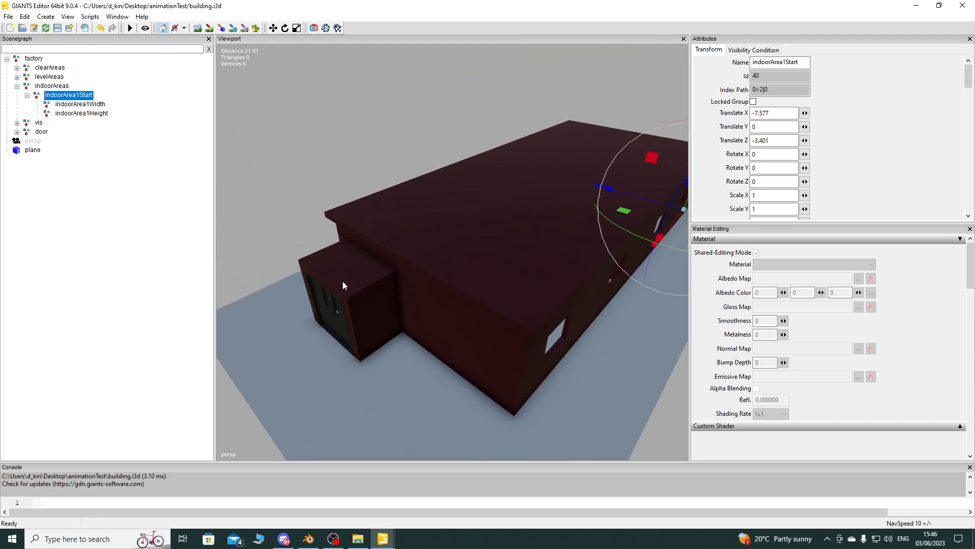
Move the indoorArea1Width node along X to about 15.128, at the interior corner toward the porch end of the factory
{"action": "left_click_drag", "start_coordinate": [350, 313], "coordinate": [460, 303], "text": "alt"}
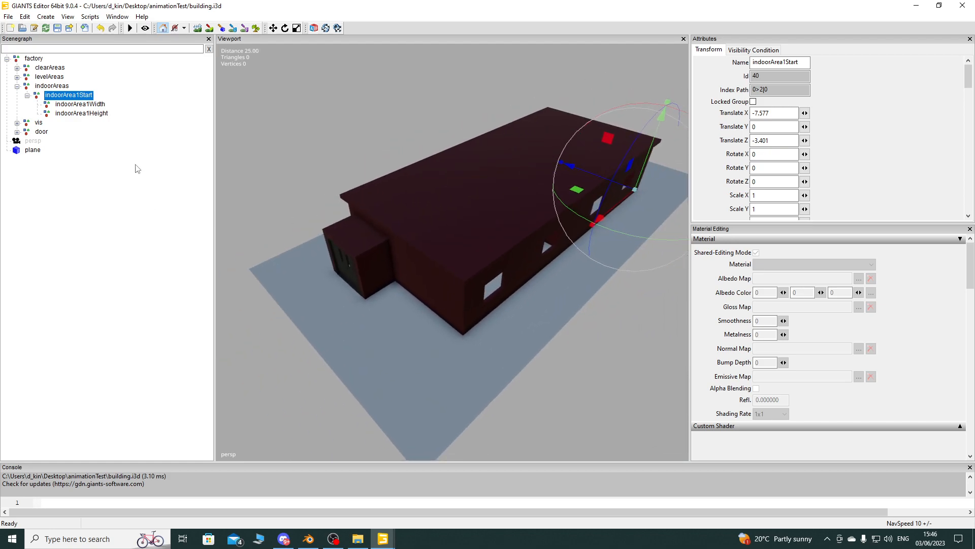
{"action": "left_click", "coordinate": [104, 105]}
{"action": "left_click_drag", "start_coordinate": [386, 239], "coordinate": [341, 205], "text": "alt"}
{"action": "left_click_drag", "start_coordinate": [435, 188], "coordinate": [488, 158]}
{"action": "left_click_drag", "start_coordinate": [495, 153], "coordinate": [536, 195], "text": "alt"}
{"action": "left_click_drag", "start_coordinate": [537, 195], "coordinate": [550, 296], "text": "alt"}
Move the indoorArea1Height node along Z to about 6.789, fitting it into the opposite interior floor corner
{"action": "left_click", "coordinate": [101, 114]}
{"action": "left_click_drag", "start_coordinate": [409, 310], "coordinate": [559, 309], "text": "alt"}
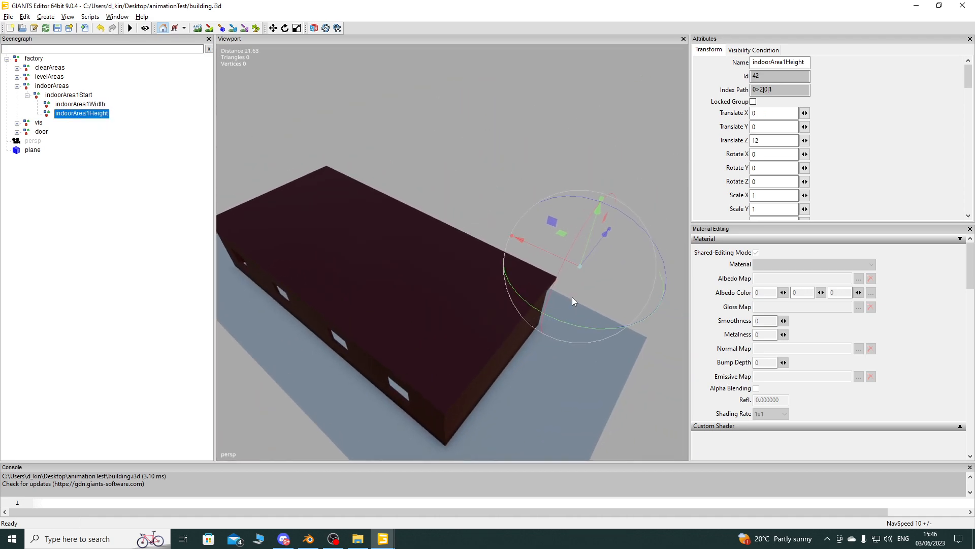
{"action": "left_click_drag", "start_coordinate": [597, 249], "coordinate": [528, 327]}
{"action": "scroll", "coordinate": [480, 304], "scroll_direction": "up", "scroll_amount": 6}
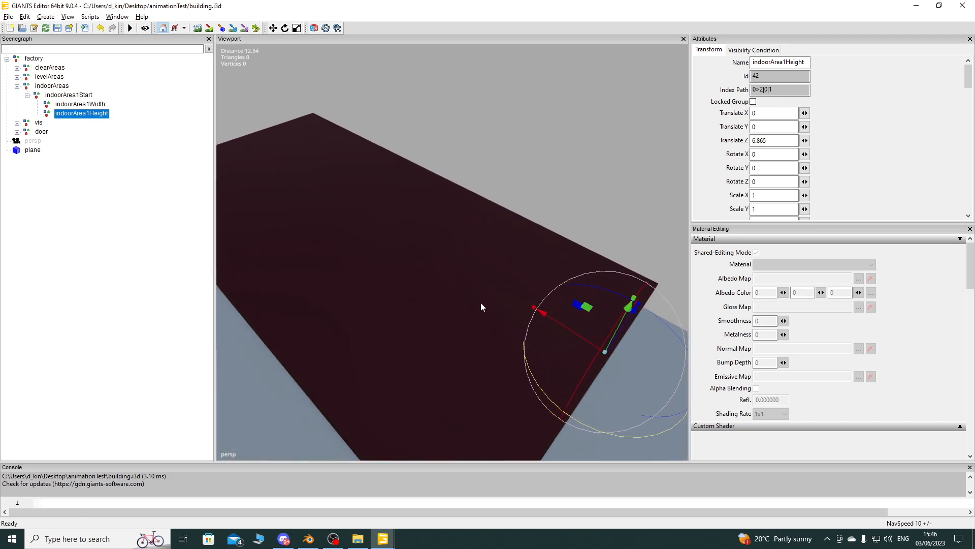
{"action": "left_click_drag", "start_coordinate": [500, 264], "coordinate": [584, 300], "text": "alt"}
{"action": "scroll", "coordinate": [511, 321], "scroll_direction": "up", "scroll_amount": 3}
{"action": "left_click_drag", "start_coordinate": [513, 304], "coordinate": [528, 285], "text": "alt"}
{"action": "scroll", "coordinate": [464, 301], "scroll_direction": "down", "scroll_amount": 3}
{"action": "scroll", "coordinate": [529, 285], "scroll_direction": "up", "scroll_amount": 3}
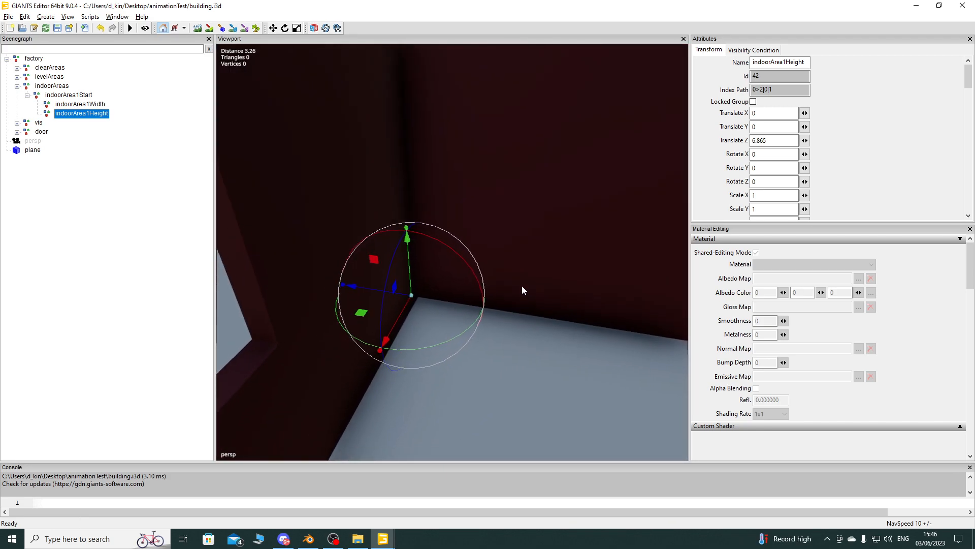
{"action": "left_click_drag", "start_coordinate": [349, 287], "coordinate": [355, 322]}
Duplicate the indoorArea1Start node together with its children inside the indoorAreas group
{"action": "scroll", "coordinate": [355, 322], "scroll_direction": "down", "scroll_amount": 5}
{"action": "left_click_drag", "start_coordinate": [419, 310], "coordinate": [533, 300], "text": "alt"}
{"action": "scroll", "coordinate": [471, 316], "scroll_direction": "down", "scroll_amount": 3}
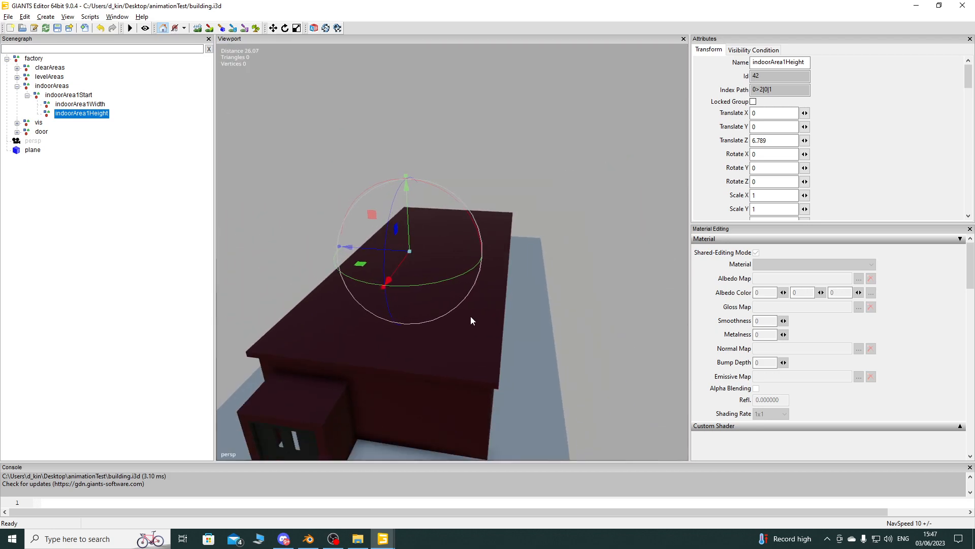
{"action": "left_click_drag", "start_coordinate": [471, 316], "coordinate": [410, 350], "text": "alt"}
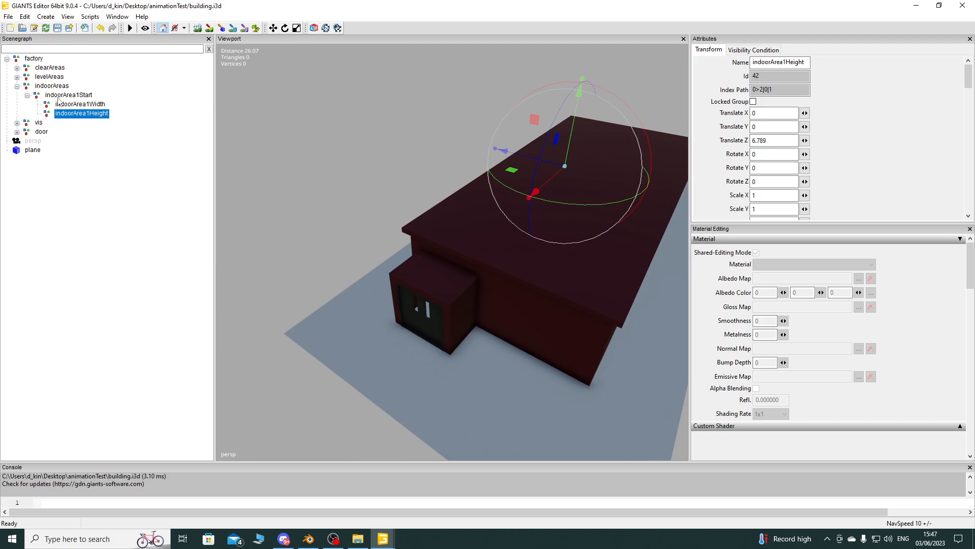
{"action": "left_click", "coordinate": [57, 97]}
{"action": "left_click", "coordinate": [40, 110]}
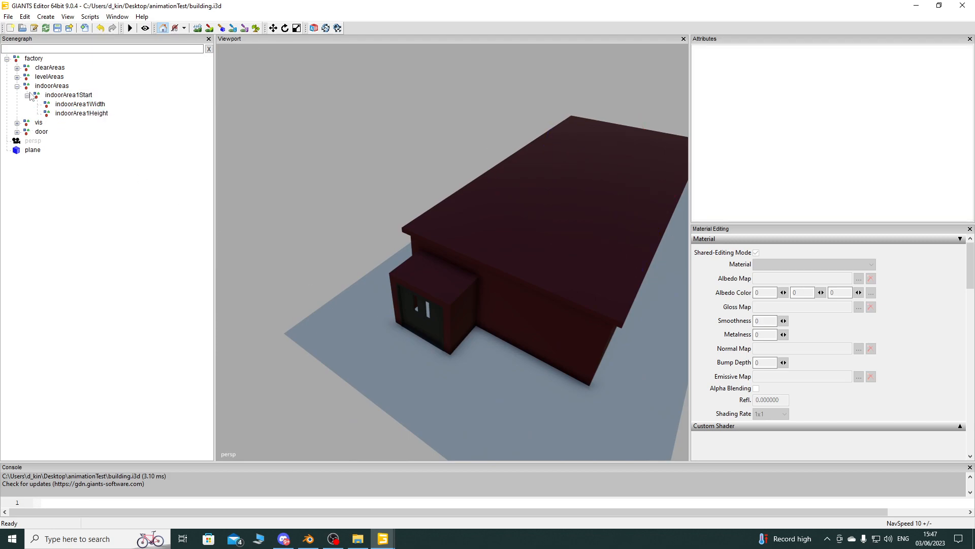
{"action": "left_click", "coordinate": [27, 96]}
{"action": "left_click", "coordinate": [72, 98]}
{"action": "key", "text": "ctrl+d"}
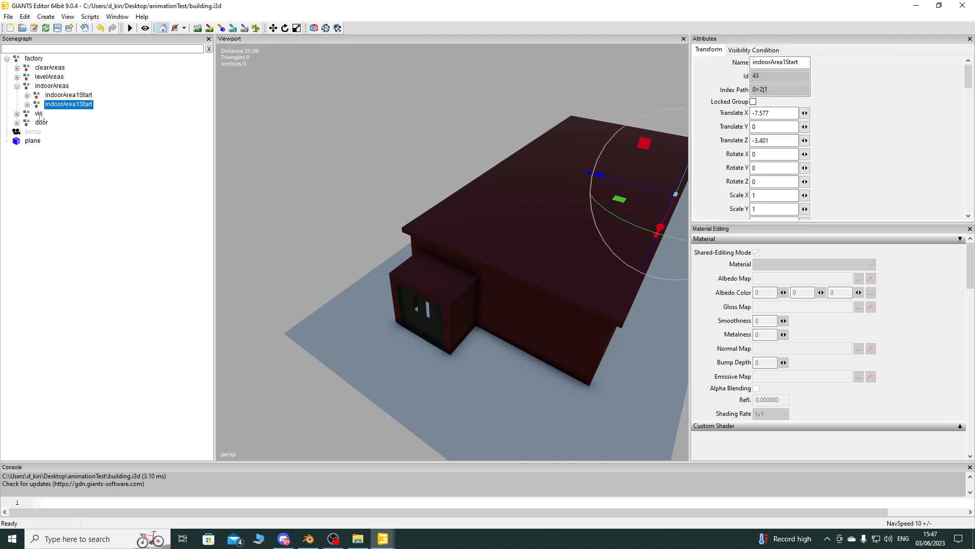
Rename the duplicated start node indoorArea2Start
{"action": "left_click", "coordinate": [27, 104]}
{"action": "left_click", "coordinate": [777, 62]}
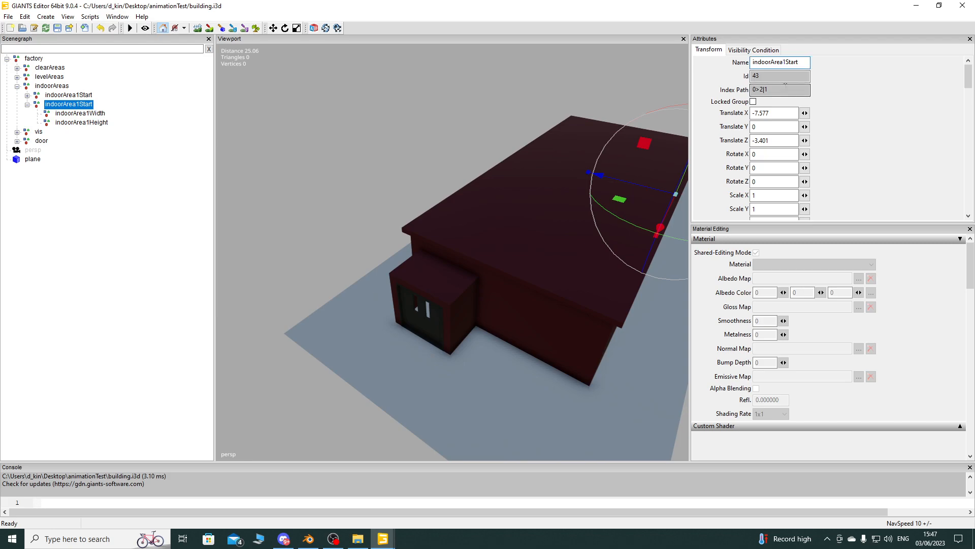
{"action": "type", "text": "2"}
{"action": "key", "text": "Return"}
Rename the child nodes of indoorArea2Start to indoorArea2Width and indoorArea2Height
{"action": "double_click", "coordinate": [100, 114]}
{"action": "left_click", "coordinate": [87, 114]}
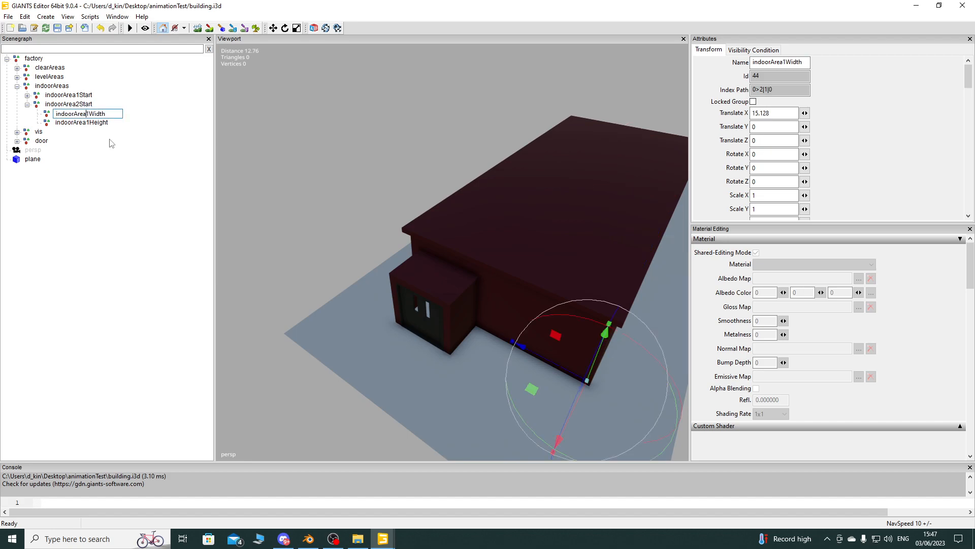
{"action": "key", "text": "Delete"}
{"action": "type", "text": "2"}
{"action": "left_click", "coordinate": [92, 123]}
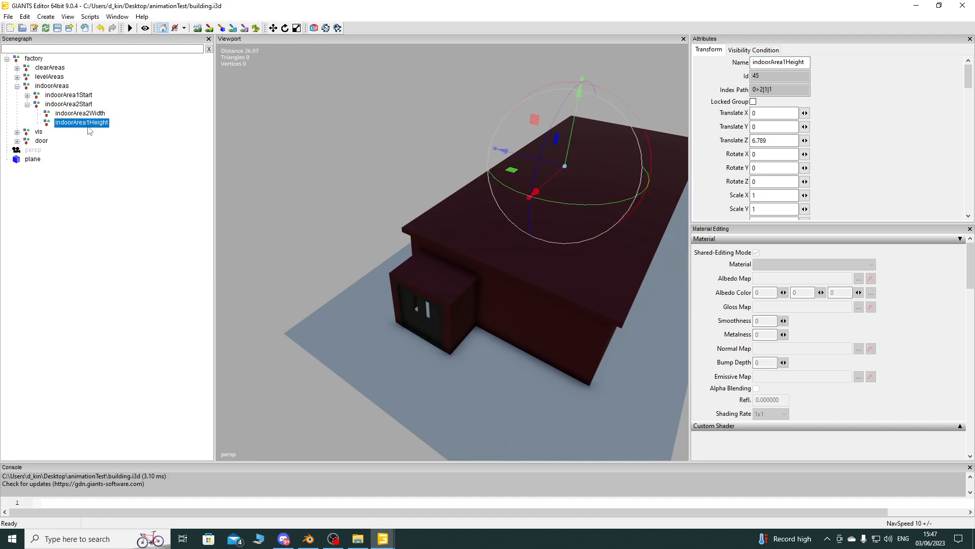
{"action": "double_click", "coordinate": [87, 126]}
{"action": "left_click", "coordinate": [88, 126]}
{"action": "key", "text": "Delete"}
{"action": "type", "text": "2"}
{"action": "key", "text": "Return"}
{"action": "left_click", "coordinate": [96, 155]}
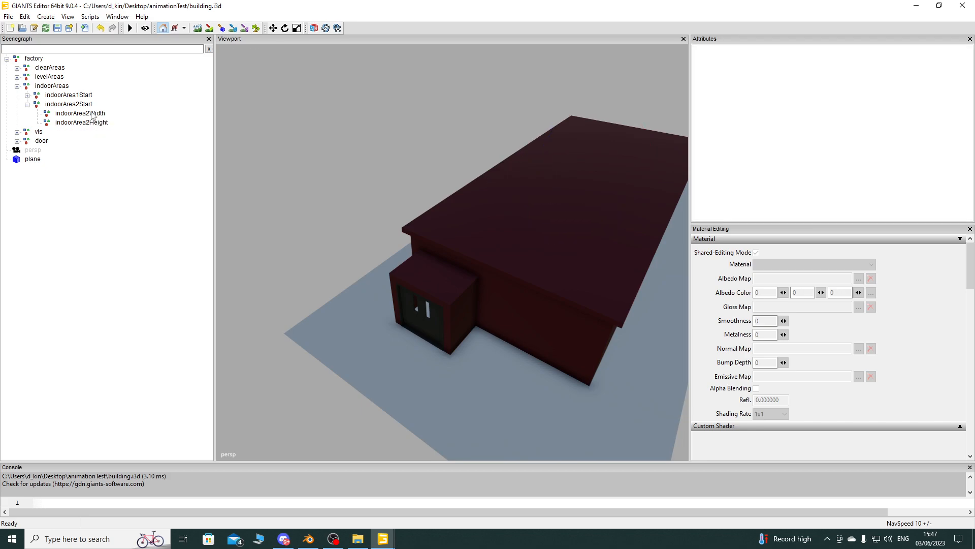
Place the indoorArea2Start node by Interactive Placement at the inner corner of the porch opening, about X 7.568 and Z 0.781
{"action": "left_click", "coordinate": [79, 105]}
{"action": "left_click_drag", "start_coordinate": [554, 251], "coordinate": [425, 298], "text": "alt"}
{"action": "scroll", "coordinate": [471, 264], "scroll_direction": "up", "scroll_amount": 5}
{"action": "left_click_drag", "start_coordinate": [498, 260], "coordinate": [456, 269], "text": "alt"}
{"action": "scroll", "coordinate": [458, 261], "scroll_direction": "up", "scroll_amount": 5}
{"action": "left_click", "coordinate": [473, 266]}
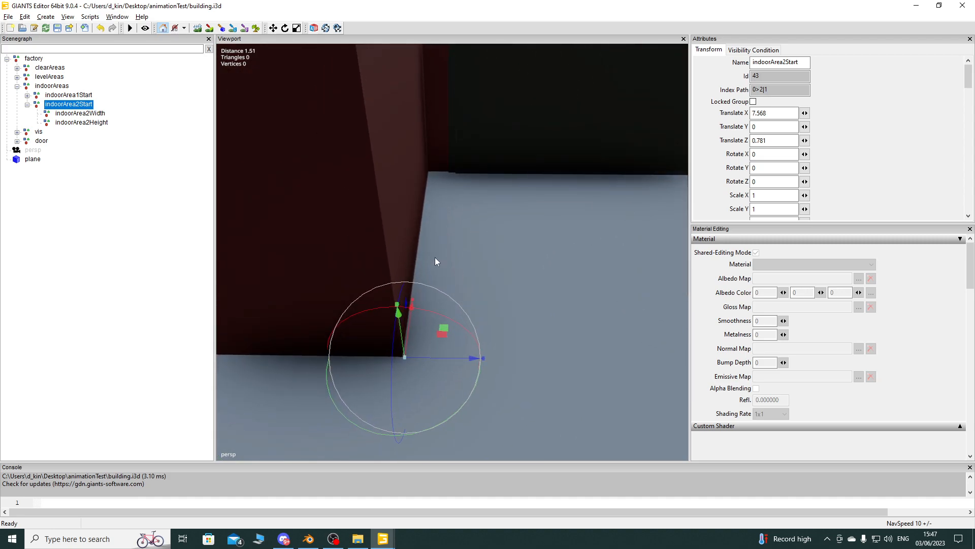
{"action": "left_click", "coordinate": [24, 16]}
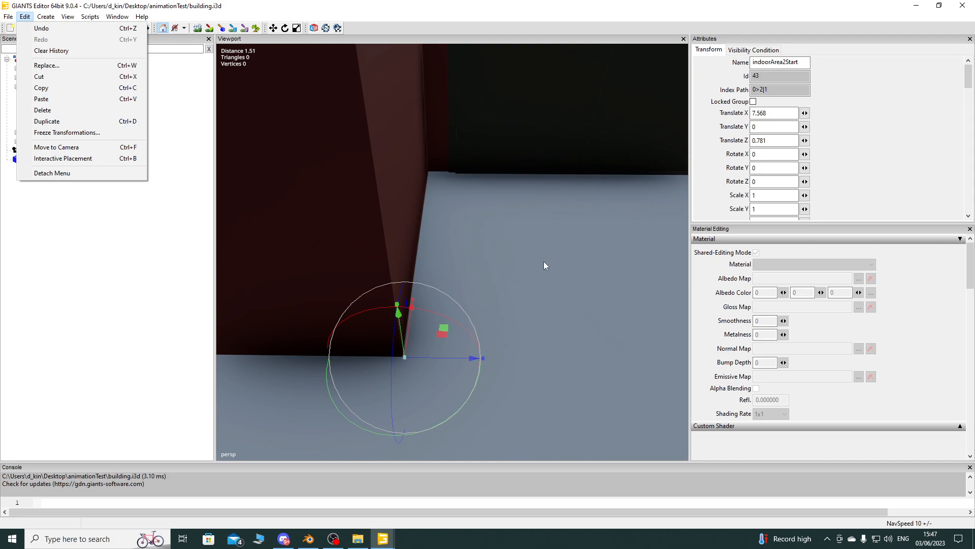
{"action": "left_click", "coordinate": [157, 270]}
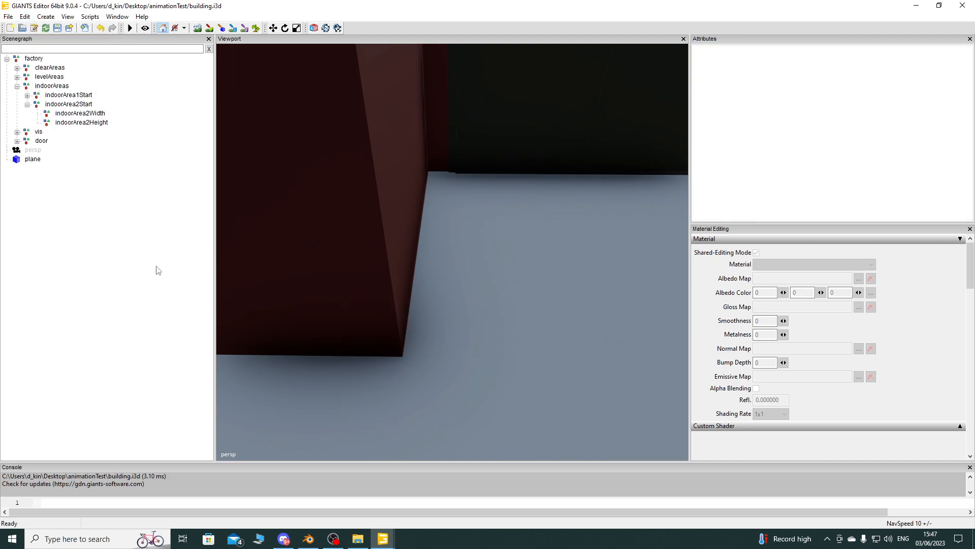
Place the indoorArea2Width node by Interactive Placement where the porch wall meets the door, about X 1.565, and set its Translate Z to 0
{"action": "left_click", "coordinate": [76, 105]}
{"action": "right_click_drag", "start_coordinate": [422, 351], "coordinate": [453, 341]}
{"action": "scroll", "coordinate": [453, 341], "scroll_direction": "down", "scroll_amount": 5}
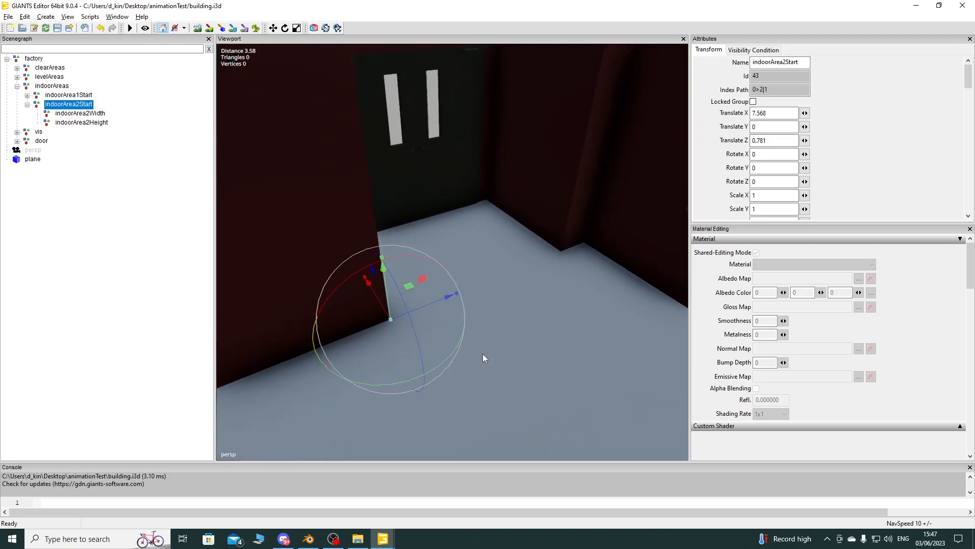
{"action": "left_click", "coordinate": [94, 113]}
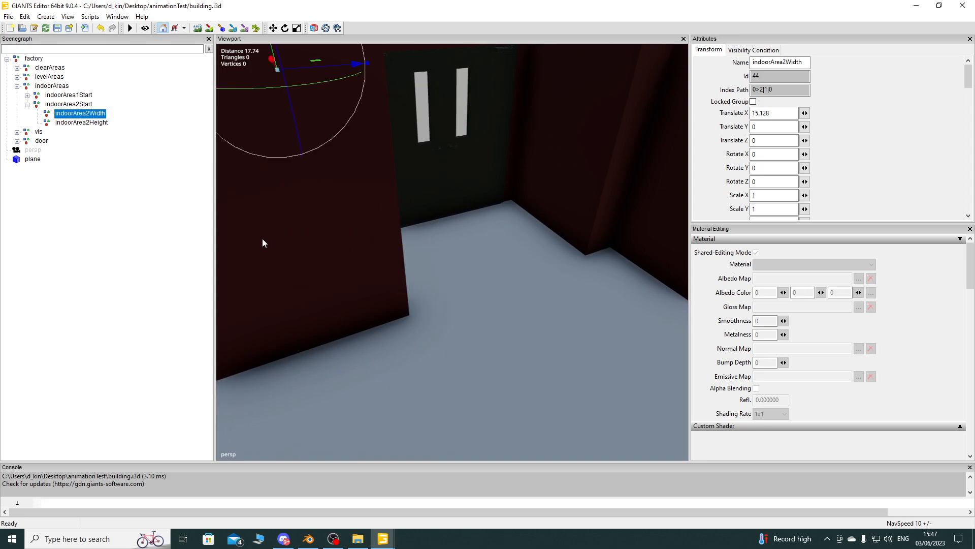
{"action": "right_click_drag", "start_coordinate": [427, 294], "coordinate": [442, 326]}
{"action": "key", "text": "ctrl+b"}
{"action": "left_click", "coordinate": [414, 284]}
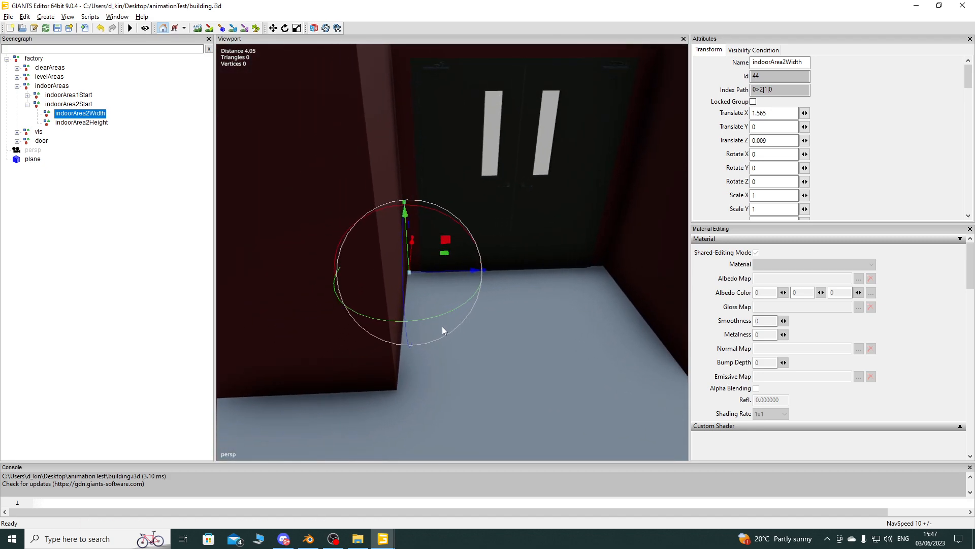
{"action": "right_click_drag", "start_coordinate": [646, 210], "coordinate": [610, 224]}
{"action": "left_click_drag", "start_coordinate": [771, 140], "coordinate": [677, 140]}
{"action": "type", "text": "0"}
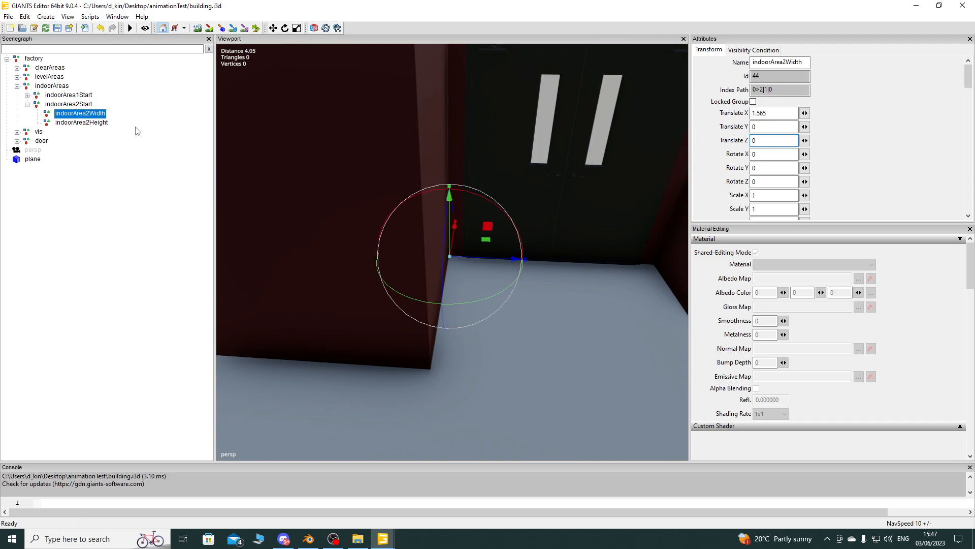
Place the indoorArea2Height node at the opposite corner of the porch opening, with Translate X 0 and Z about 2.222
{"action": "left_click", "coordinate": [91, 122]}
{"action": "right_click_drag", "start_coordinate": [229, 203], "coordinate": [331, 228]}
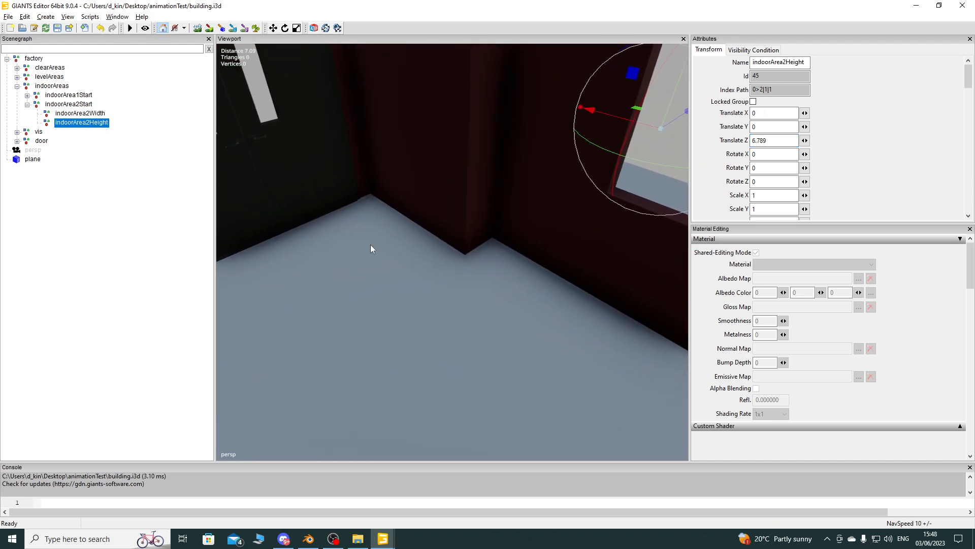
{"action": "key", "text": "ctrl+b"}
{"action": "left_click", "coordinate": [462, 255]}
{"action": "right_click_drag", "start_coordinate": [465, 255], "coordinate": [419, 259]}
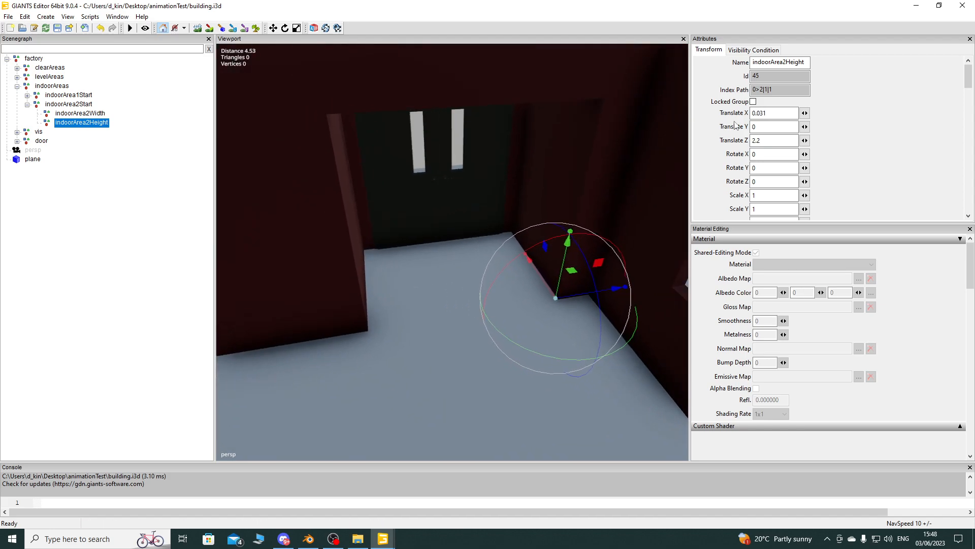
{"action": "double_click", "coordinate": [779, 113]}
{"action": "type", "text": "0"}
{"action": "key", "text": "Return"}
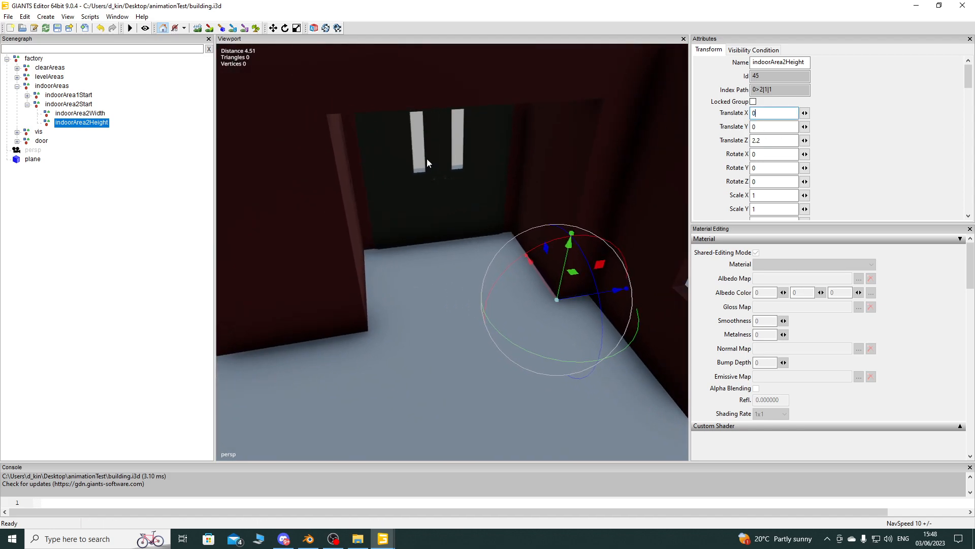
{"action": "left_click_drag", "start_coordinate": [577, 302], "coordinate": [580, 294]}
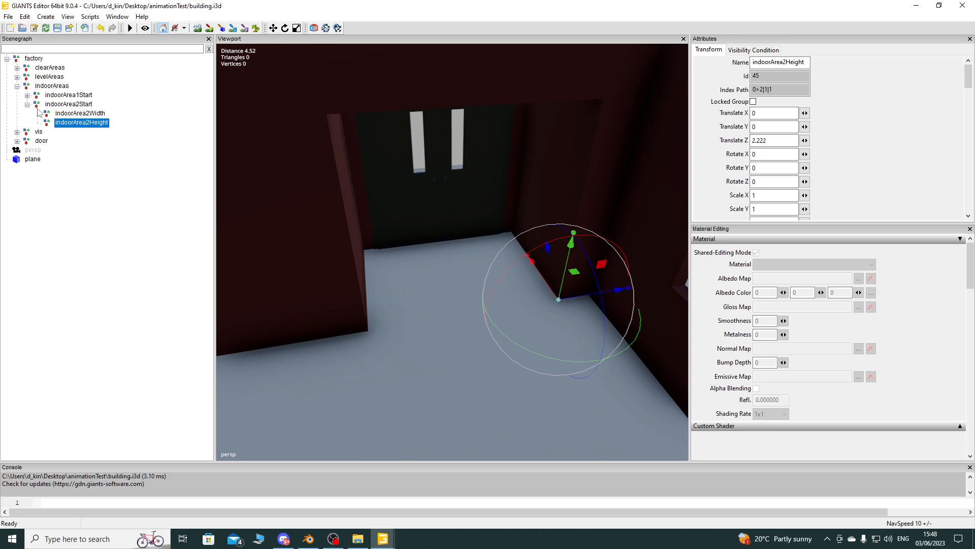
Duplicate the indoorAreas group and reorder the copy directly below the original in the factory hierarchy
{"action": "left_click", "coordinate": [17, 86]}
{"action": "right_click_drag", "start_coordinate": [279, 203], "coordinate": [745, 246]}
{"action": "scroll", "coordinate": [435, 277], "scroll_direction": "down", "scroll_amount": 6}
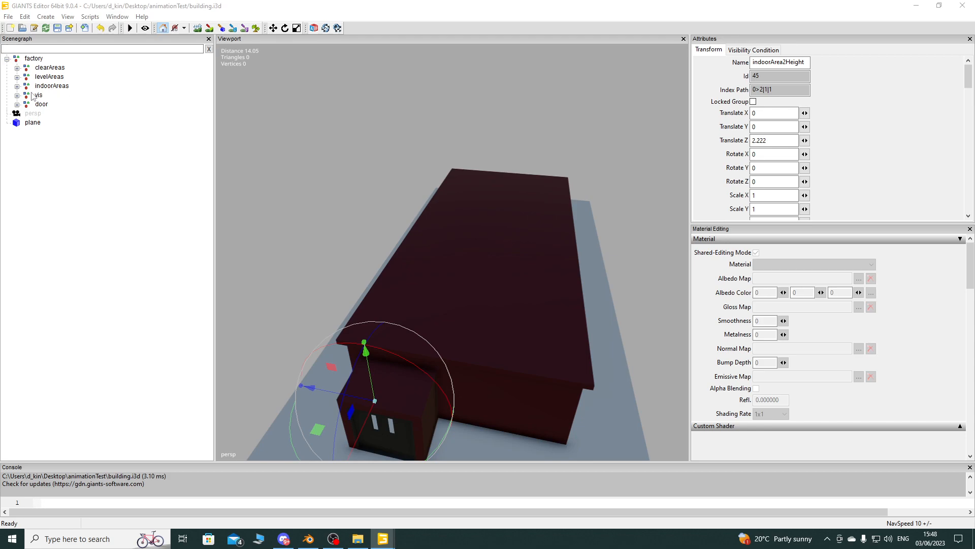
{"action": "left_click", "coordinate": [53, 86]}
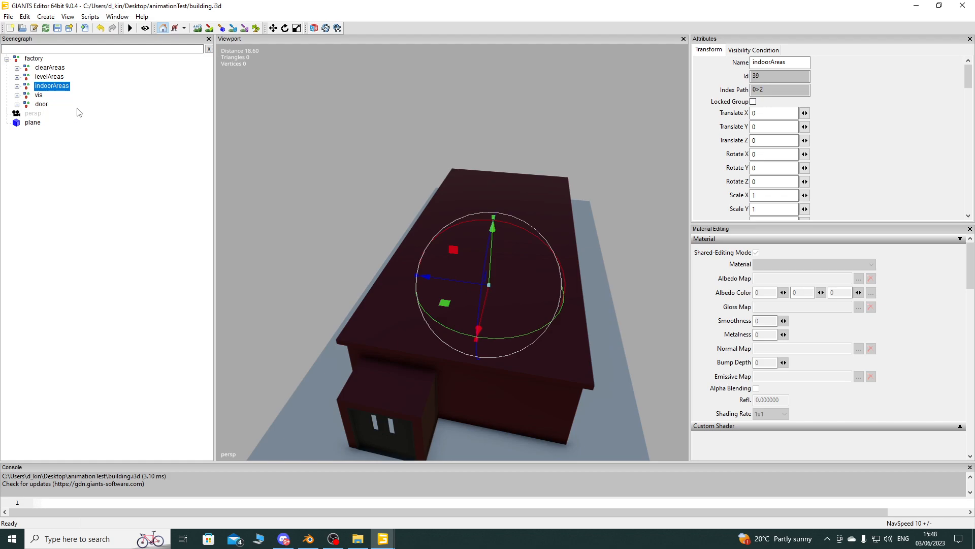
{"action": "key", "text": "ctrl+d"}
{"action": "left_click_drag", "start_coordinate": [47, 114], "coordinate": [80, 92]}
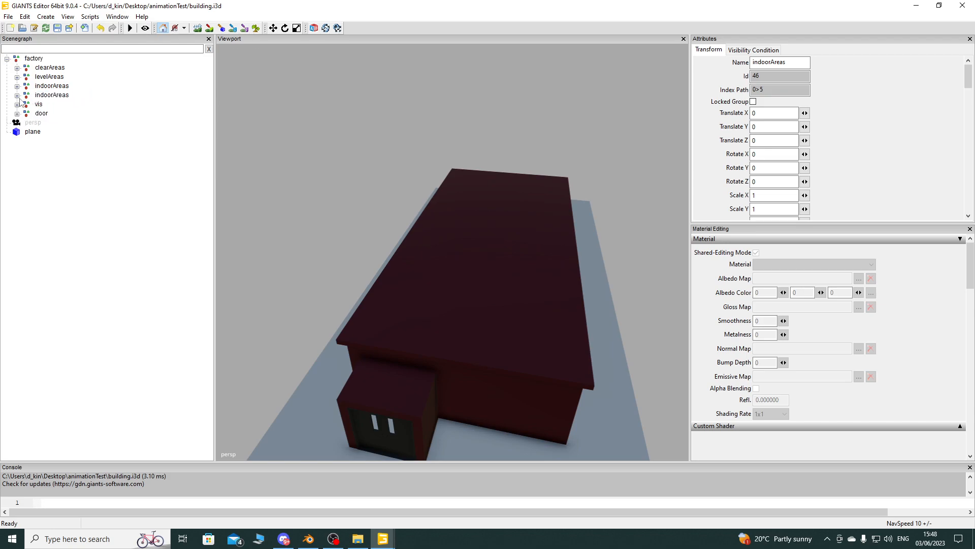
Delete the indoorArea2Start and indoorArea1Width nodes from the duplicated indoorAreas group
{"action": "left_click", "coordinate": [17, 96]}
{"action": "left_click", "coordinate": [53, 114]}
{"action": "key", "text": "Delete"}
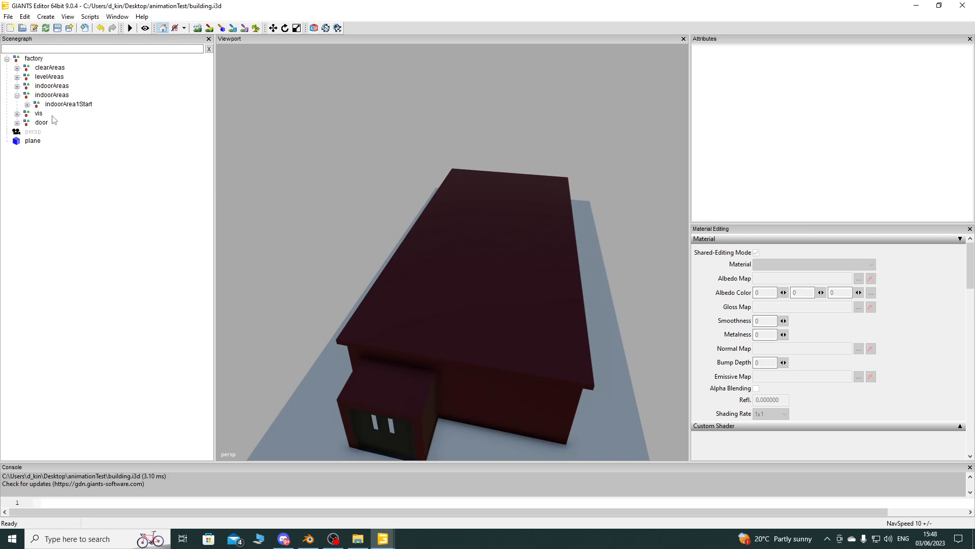
{"action": "left_click", "coordinate": [27, 105]}
{"action": "left_click", "coordinate": [72, 114]}
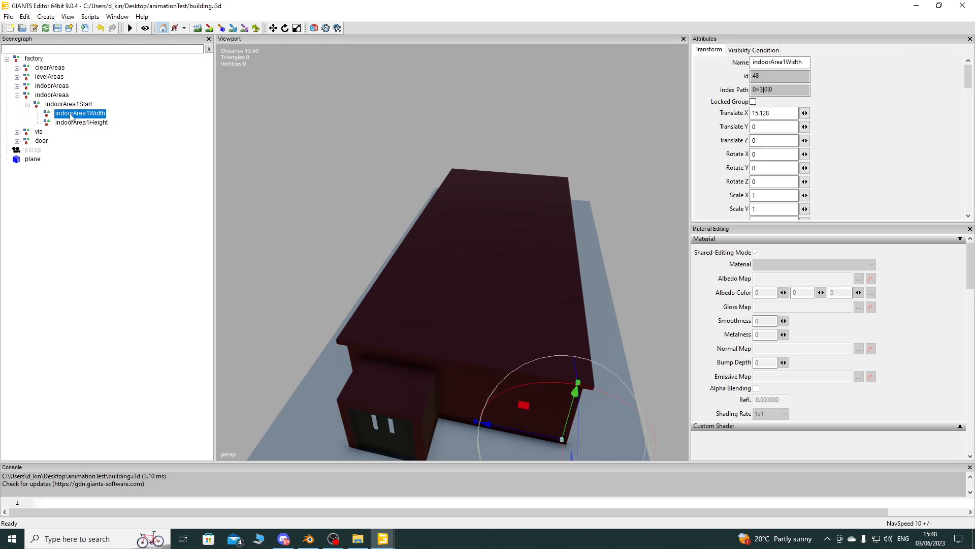
{"action": "key", "text": "Delete"}
{"action": "left_click", "coordinate": [73, 116]}
Rename the duplicated indoorAreas group testAreas and its start node testArea1Start
{"action": "left_click", "coordinate": [73, 107]}
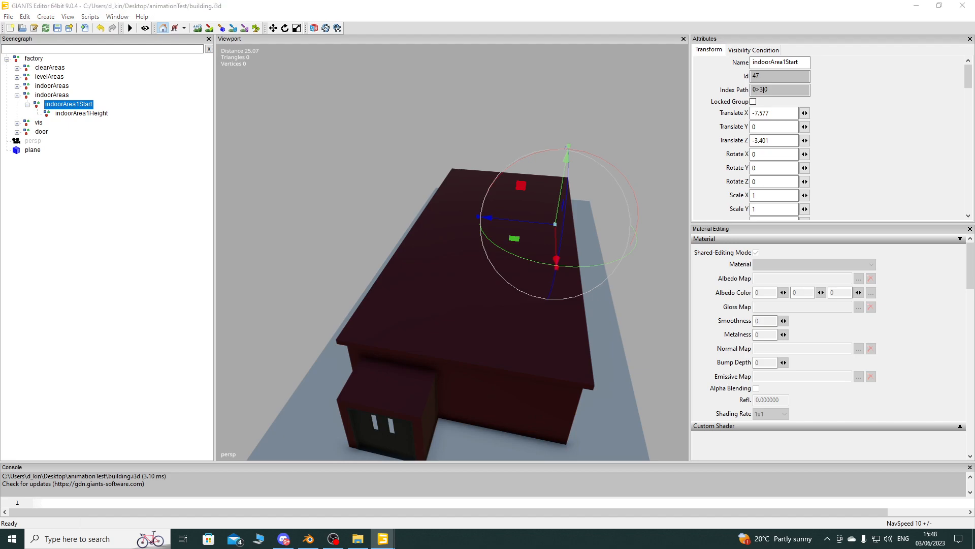
{"action": "double_click", "coordinate": [59, 98]}
{"action": "type", "text": "testAreas"}
{"action": "left_click", "coordinate": [78, 168]}
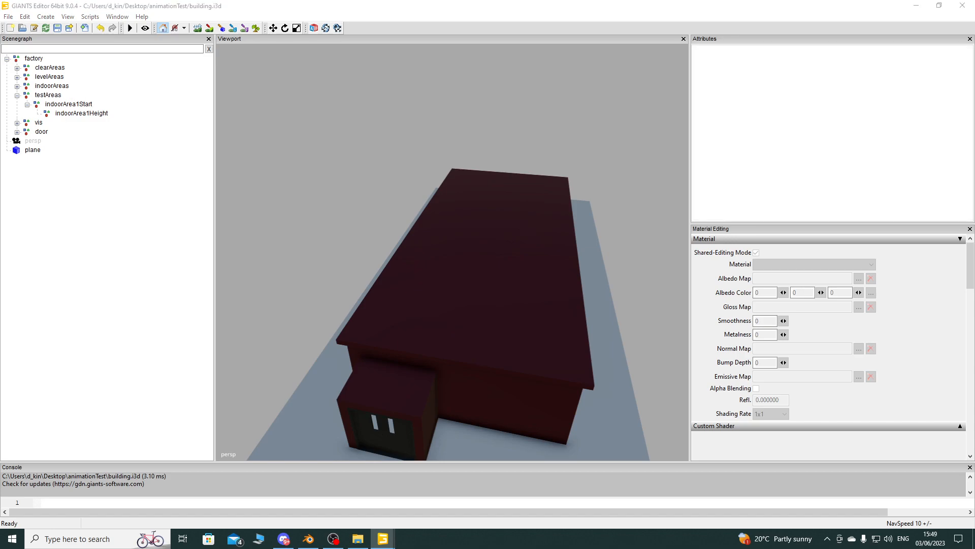
{"action": "double_click", "coordinate": [85, 104]}
{"action": "type", "text": "testArea1Start"}
{"action": "left_click", "coordinate": [93, 152]}
Rename the remaining height node under testArea1Start to testArea1End
{"action": "double_click", "coordinate": [86, 114]}
{"action": "left_click", "coordinate": [87, 114]}
{"action": "double_click", "coordinate": [117, 112]}
{"action": "type", "text": "testArea1End"}
{"action": "left_click", "coordinate": [106, 150]}
Position testArea1Start just outside the building's rear corner opposite the door, at about X -8.328, Z -3.921
{"action": "left_click", "coordinate": [82, 104]}
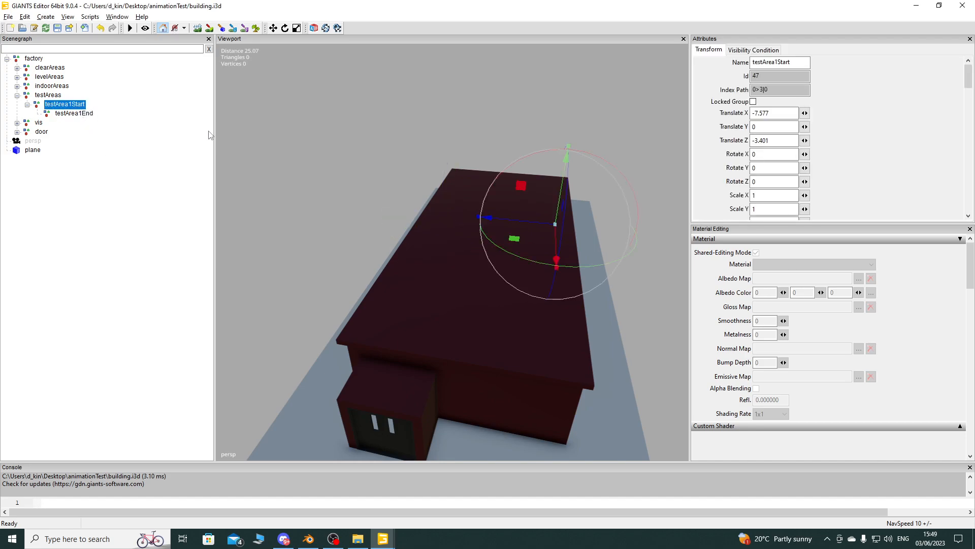
{"action": "middle_click_drag", "start_coordinate": [468, 117], "coordinate": [336, 175], "text": "alt"}
{"action": "left_click_drag", "start_coordinate": [337, 175], "coordinate": [485, 145], "text": "alt"}
{"action": "scroll", "coordinate": [418, 231], "scroll_direction": "down", "scroll_amount": 5}
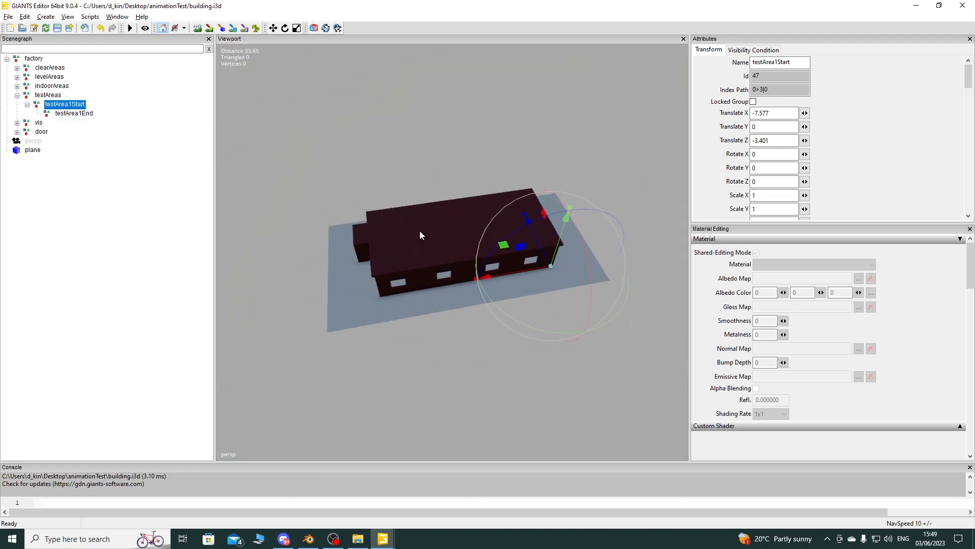
{"action": "left_click_drag", "start_coordinate": [419, 236], "coordinate": [532, 156], "text": "alt"}
{"action": "scroll", "coordinate": [531, 156], "scroll_direction": "up", "scroll_amount": 4}
{"action": "middle_click_drag", "start_coordinate": [322, 232], "coordinate": [370, 238], "text": "alt"}
{"action": "scroll", "coordinate": [505, 243], "scroll_direction": "up", "scroll_amount": 5}
{"action": "left_click_drag", "start_coordinate": [505, 242], "coordinate": [304, 221], "text": "alt"}
{"action": "scroll", "coordinate": [431, 275], "scroll_direction": "down", "scroll_amount": 4}
{"action": "scroll", "coordinate": [335, 238], "scroll_direction": "down", "scroll_amount": 3}
{"action": "left_click_drag", "start_coordinate": [350, 244], "coordinate": [426, 260], "text": "alt"}
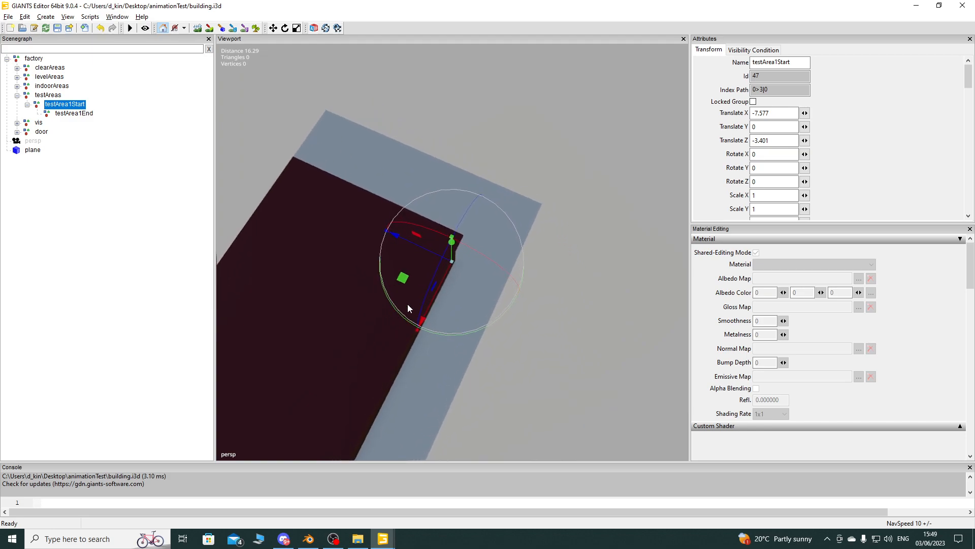
{"action": "left_click_drag", "start_coordinate": [483, 274], "coordinate": [400, 249], "text": "alt"}
{"action": "scroll", "coordinate": [537, 289], "scroll_direction": "up", "scroll_amount": 7}
{"action": "scroll", "coordinate": [383, 130], "scroll_direction": "down", "scroll_amount": 4}
{"action": "left_click_drag", "start_coordinate": [339, 191], "coordinate": [376, 285], "text": "alt"}
{"action": "scroll", "coordinate": [595, 205], "scroll_direction": "down", "scroll_amount": 5}
{"action": "left_click_drag", "start_coordinate": [440, 324], "coordinate": [453, 327]}
{"action": "left_click_drag", "start_coordinate": [487, 262], "coordinate": [406, 295], "text": "alt"}
{"action": "scroll", "coordinate": [367, 248], "scroll_direction": "up", "scroll_amount": 4}
{"action": "scroll", "coordinate": [392, 320], "scroll_direction": "down", "scroll_amount": 3}
Move testArea1End diagonally across the building from the start node, to about Z 8.029 and X 18.167
{"action": "left_click", "coordinate": [87, 115]}
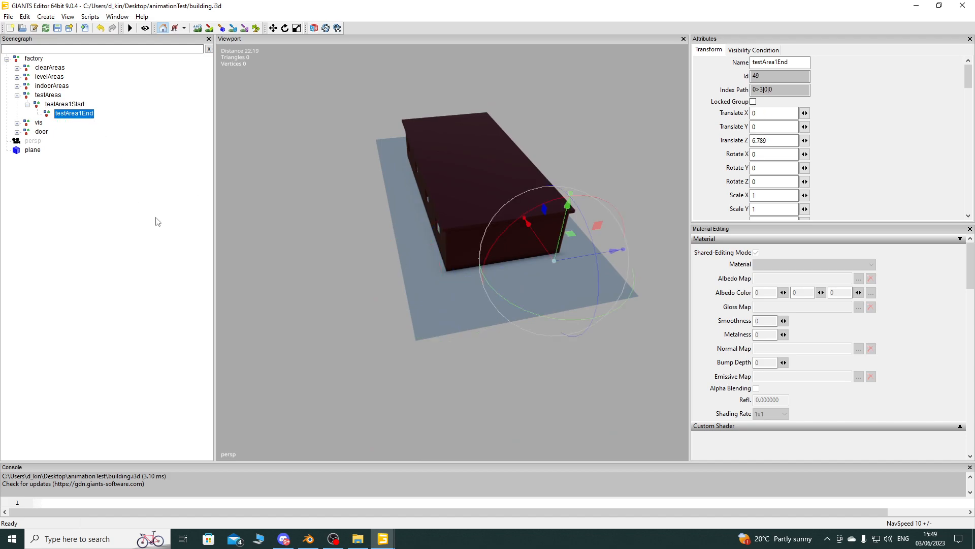
{"action": "left_click_drag", "start_coordinate": [350, 237], "coordinate": [475, 218], "text": "alt"}
{"action": "left_click_drag", "start_coordinate": [492, 268], "coordinate": [520, 267]}
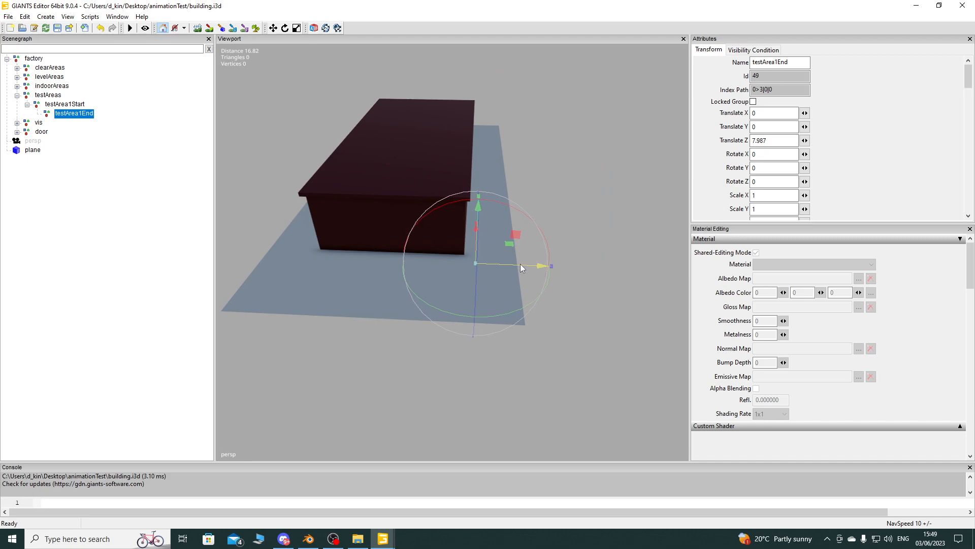
{"action": "scroll", "coordinate": [576, 160], "scroll_direction": "up", "scroll_amount": 5}
{"action": "left_click_drag", "start_coordinate": [576, 159], "coordinate": [466, 170], "text": "alt"}
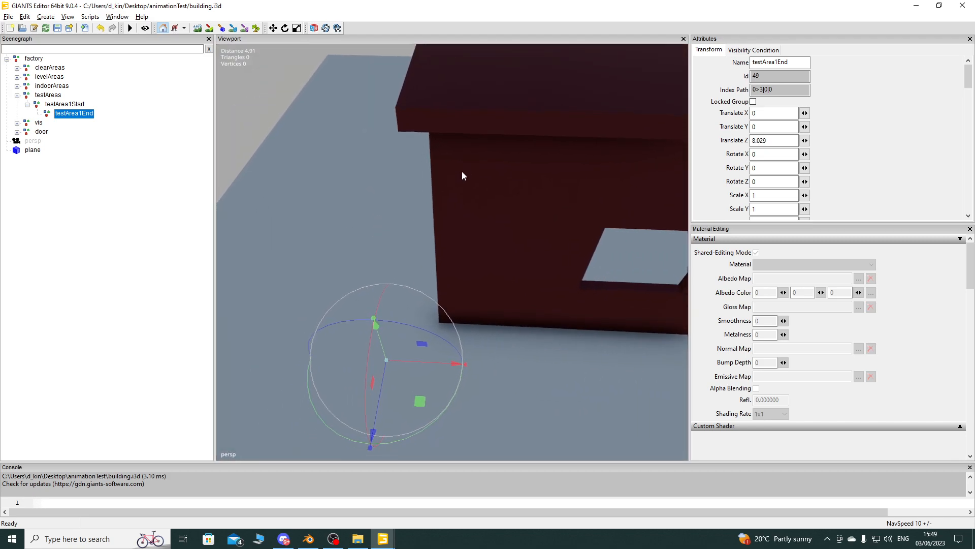
{"action": "scroll", "coordinate": [339, 266], "scroll_direction": "down", "scroll_amount": 5}
{"action": "left_click_drag", "start_coordinate": [339, 266], "coordinate": [517, 255], "text": "alt"}
{"action": "left_click_drag", "start_coordinate": [437, 272], "coordinate": [479, 240]}
Raise testArea1End at the door end of the building to about Y 3.28
{"action": "scroll", "coordinate": [471, 271], "scroll_direction": "up", "scroll_amount": 2}
{"action": "scroll", "coordinate": [413, 240], "scroll_direction": "up", "scroll_amount": 3}
{"action": "scroll", "coordinate": [457, 298], "scroll_direction": "up", "scroll_amount": 3}
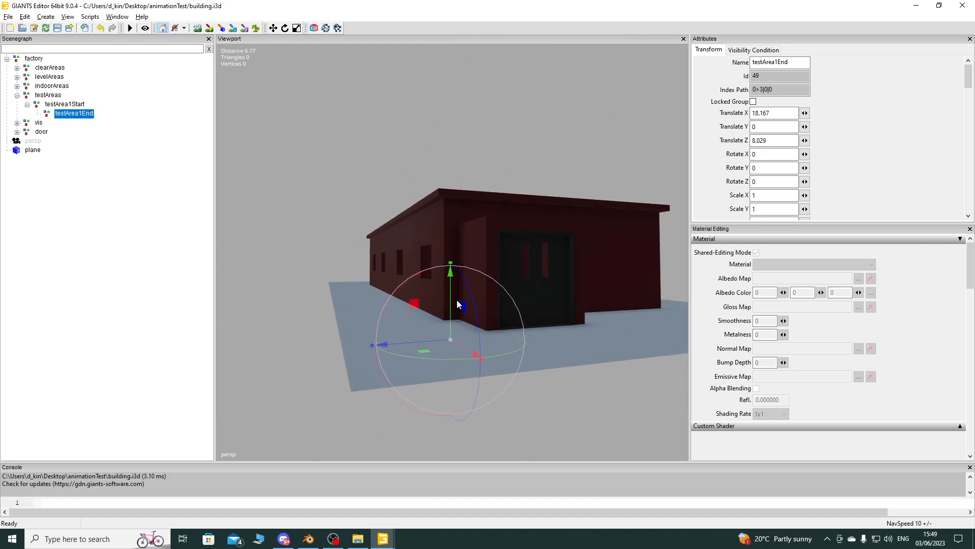
{"action": "left_click_drag", "start_coordinate": [446, 305], "coordinate": [428, 266]}
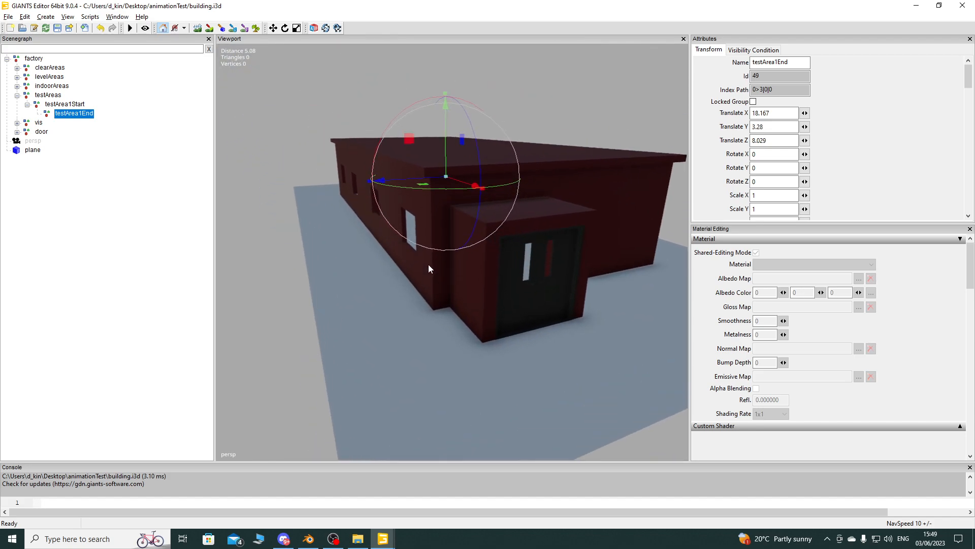
{"action": "right_click_drag", "start_coordinate": [428, 267], "coordinate": [432, 233], "text": "alt"}
{"action": "left_click_drag", "start_coordinate": [432, 238], "coordinate": [501, 294], "text": "alt"}
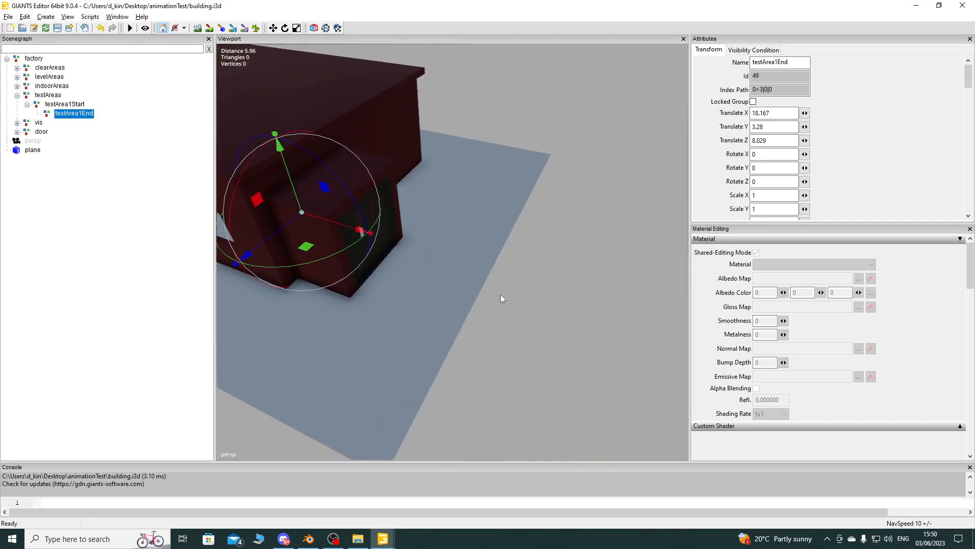
{"action": "right_click_drag", "start_coordinate": [501, 294], "coordinate": [345, 297], "text": "alt"}
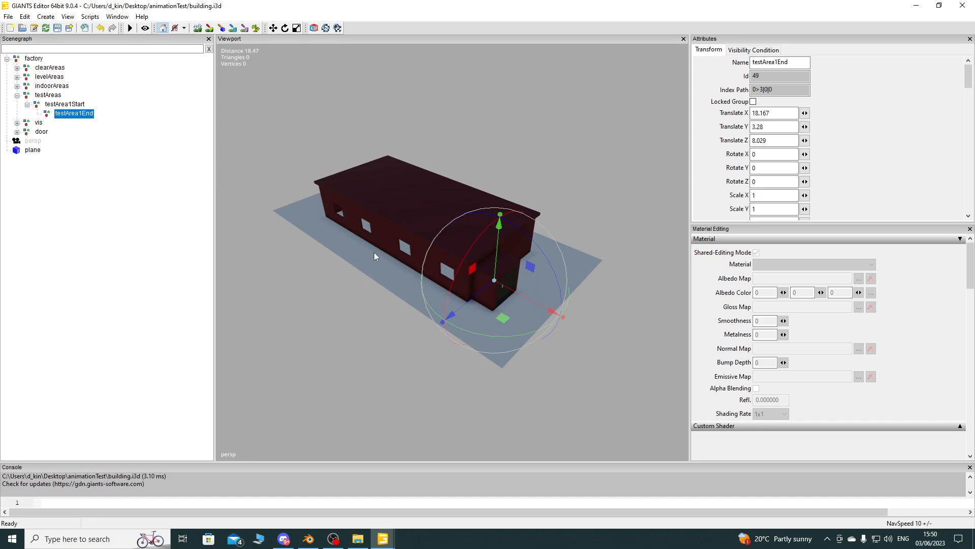
{"action": "left_click_drag", "start_coordinate": [379, 251], "coordinate": [462, 286], "text": "alt"}
{"action": "scroll", "coordinate": [529, 284], "scroll_direction": "down", "scroll_amount": 4}
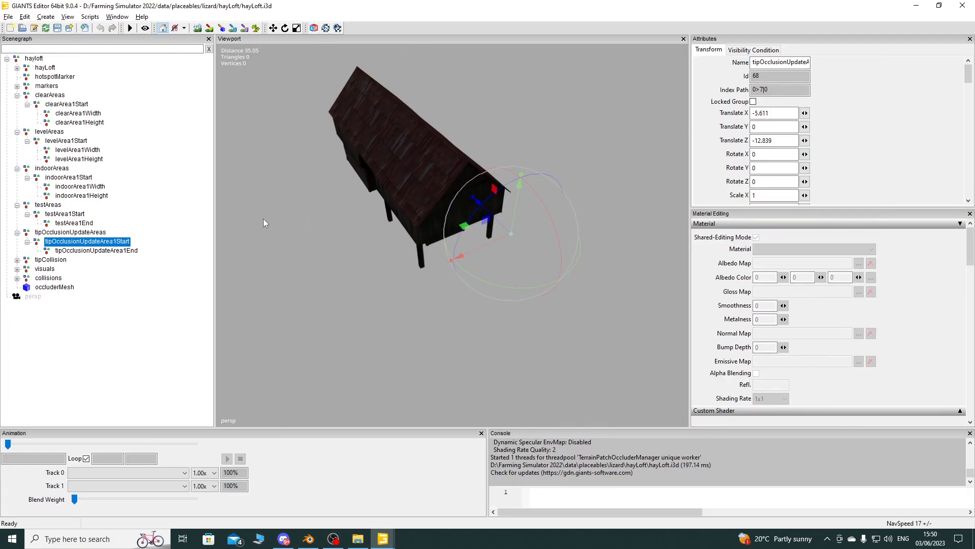
Switch to the hayLoft.i3d reference and examine where its indoor, test and tip occlusion update area nodes sit around the barn
{"action": "left_click", "coordinate": [75, 178]}
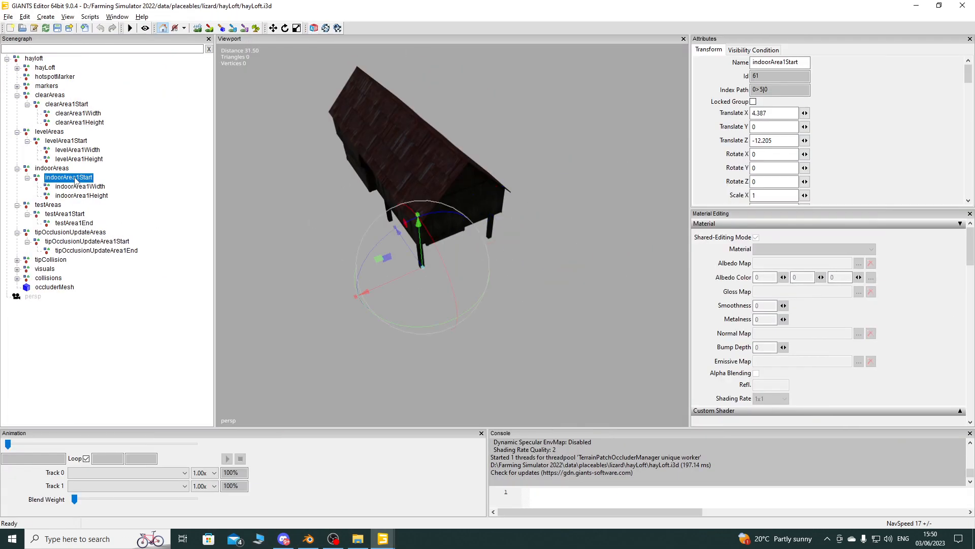
{"action": "left_click", "coordinate": [70, 214]}
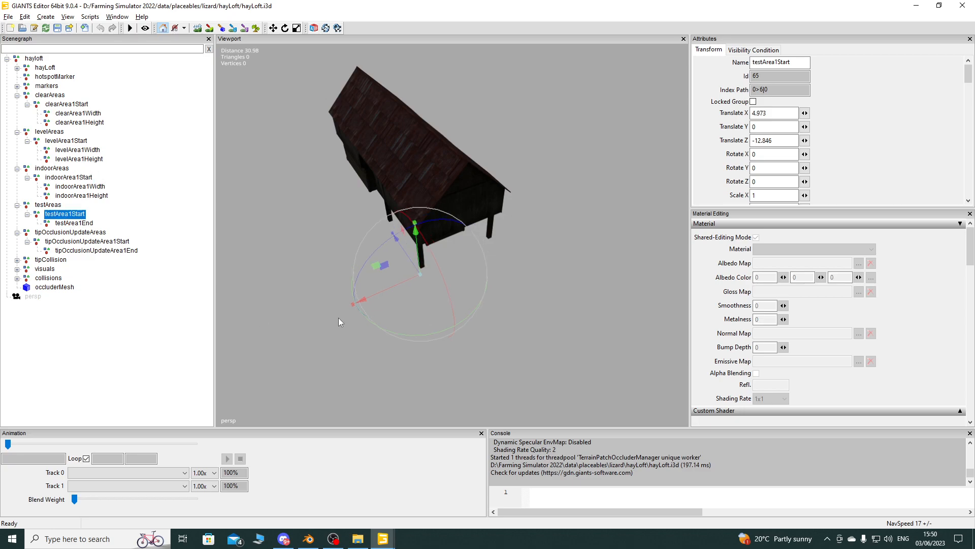
{"action": "left_click", "coordinate": [76, 242]}
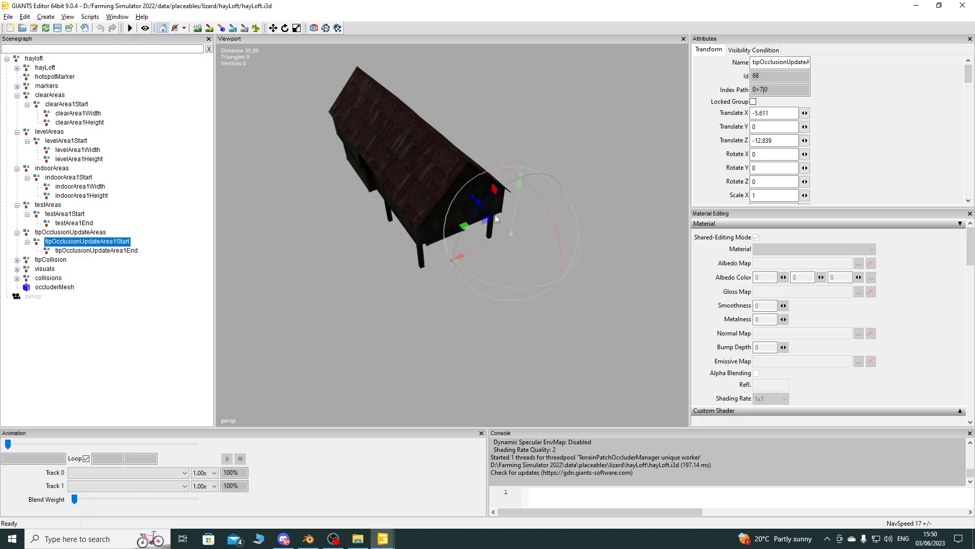
{"action": "left_click", "coordinate": [116, 250]}
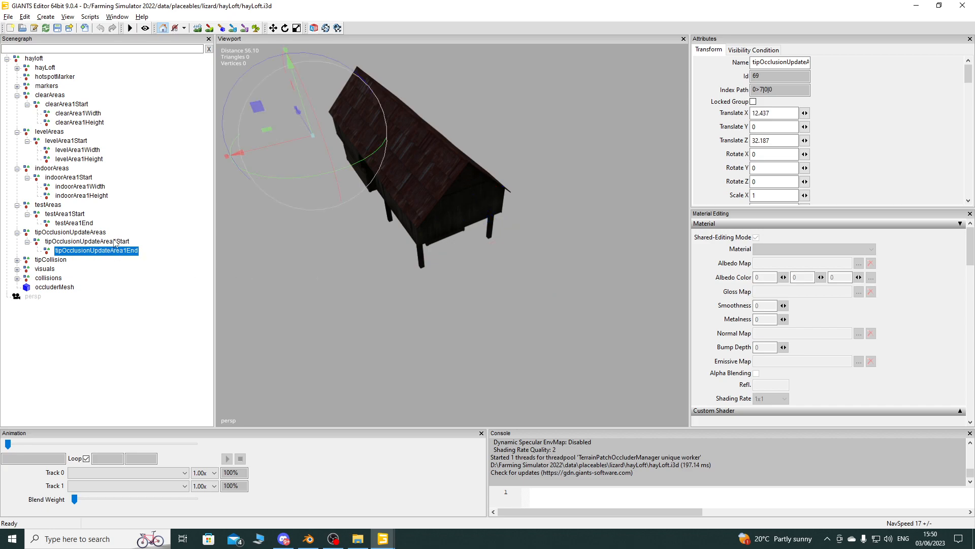
{"action": "left_click", "coordinate": [115, 242]}
{"action": "left_click", "coordinate": [117, 252]}
{"action": "left_click", "coordinate": [111, 244]}
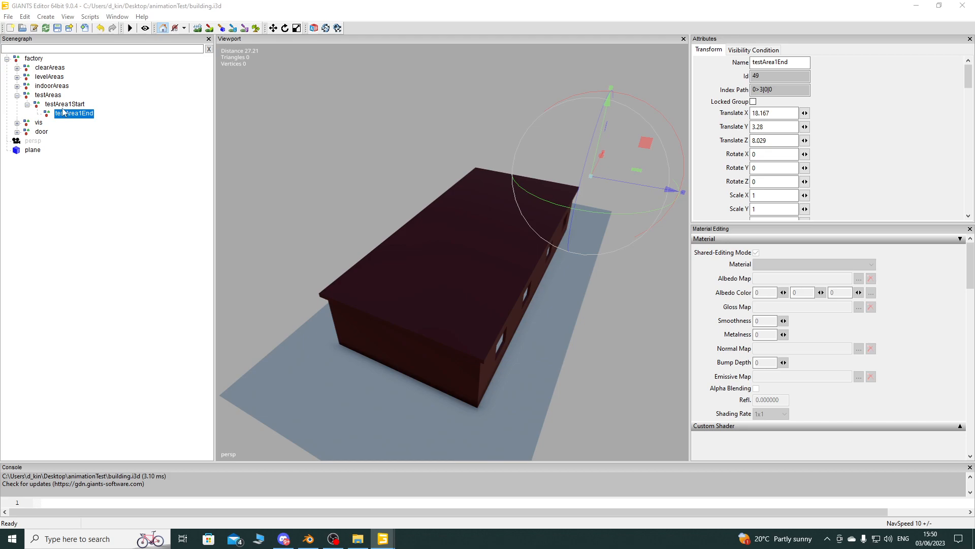
Back in building.i3d, duplicate the testAreas group and place the copy directly below the original at the same hierarchy level
{"action": "left_click_drag", "start_coordinate": [422, 270], "coordinate": [443, 260], "text": "alt"}
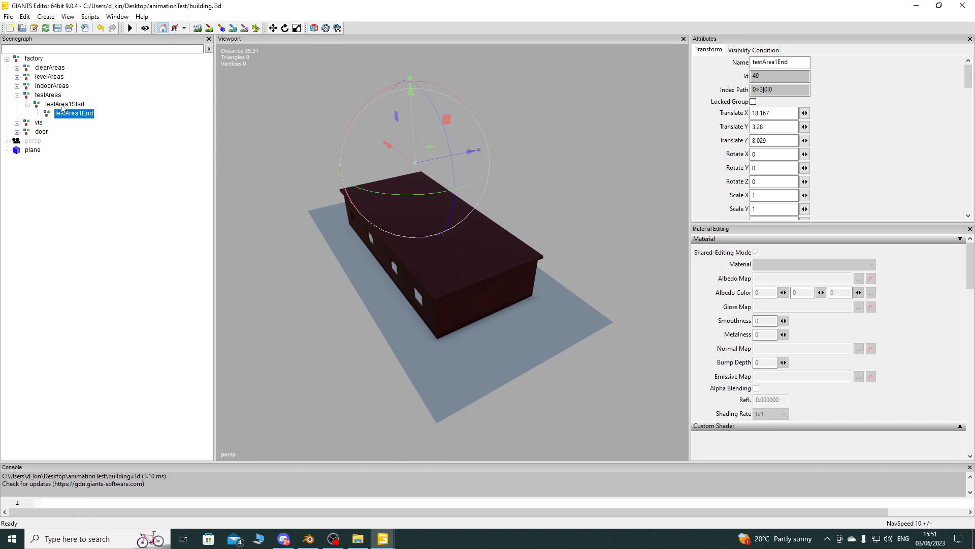
{"action": "left_click", "coordinate": [62, 105]}
{"action": "left_click", "coordinate": [54, 96]}
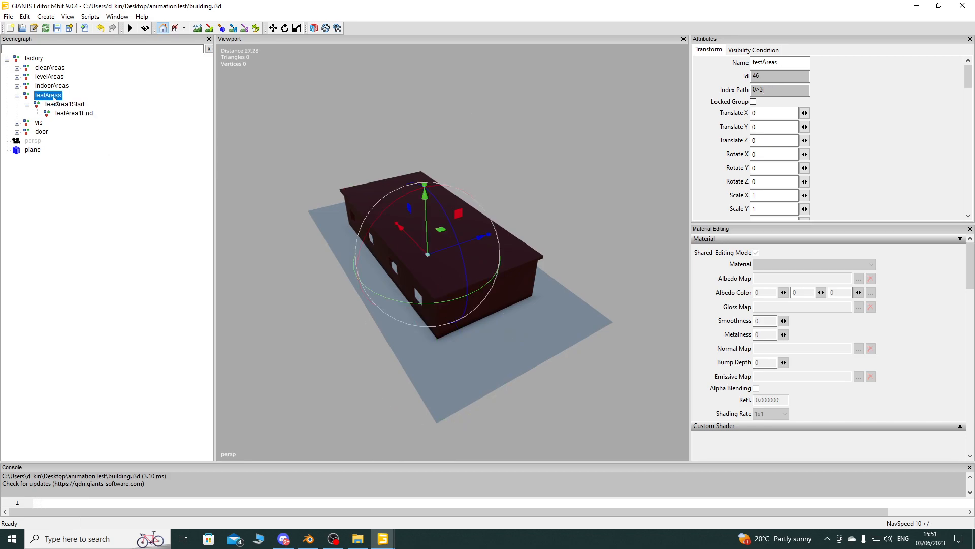
{"action": "key", "text": "ctrl+d"}
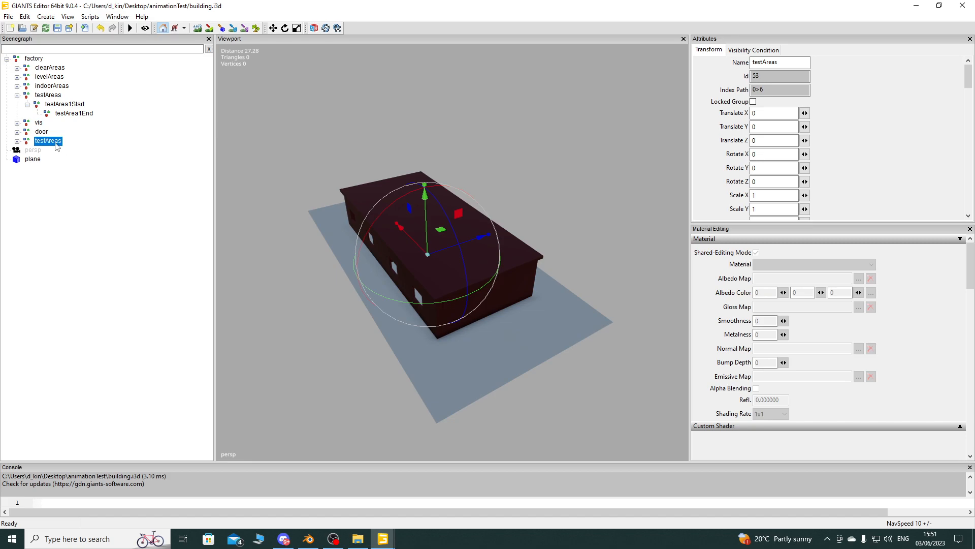
{"action": "left_click_drag", "start_coordinate": [51, 145], "coordinate": [122, 126]}
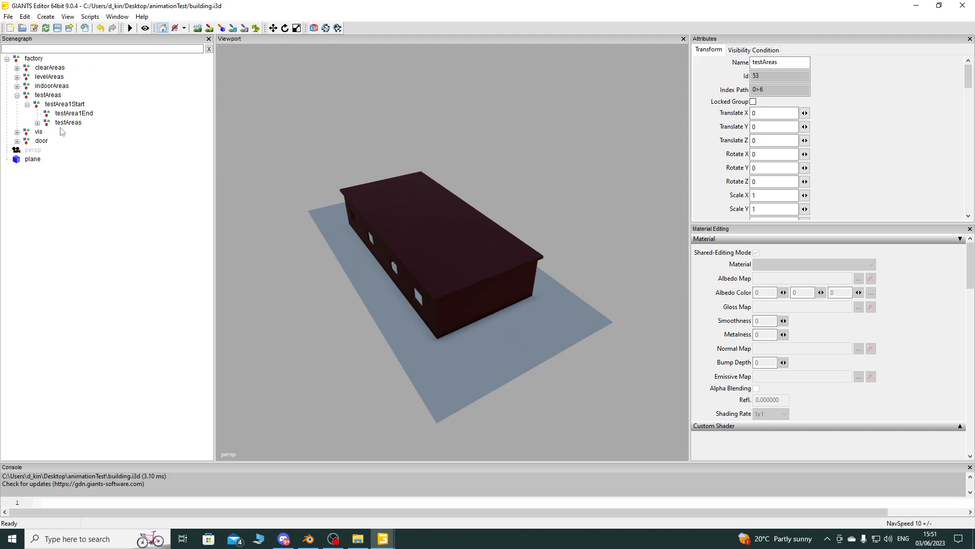
{"action": "left_click", "coordinate": [64, 123]}
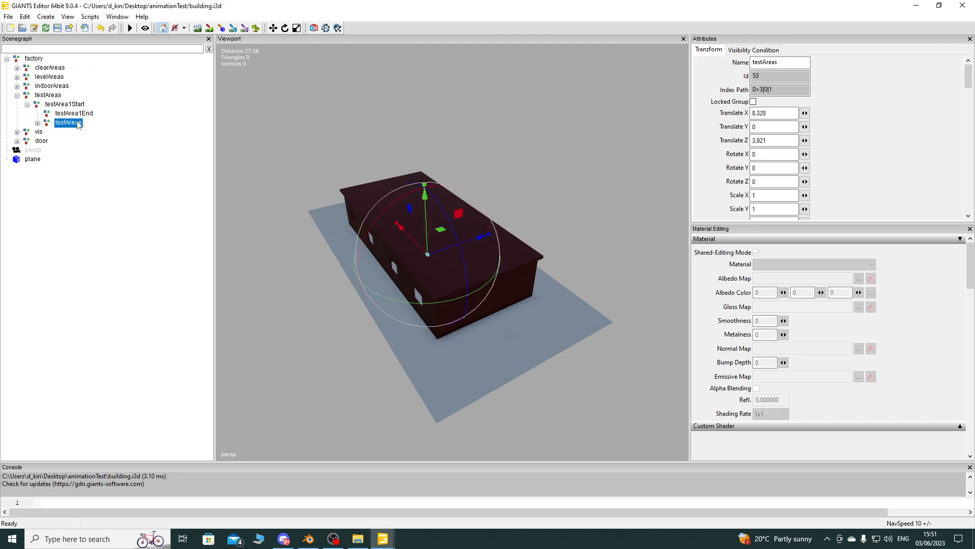
{"action": "left_click_drag", "start_coordinate": [79, 123], "coordinate": [89, 138]}
{"action": "left_click", "coordinate": [75, 124]}
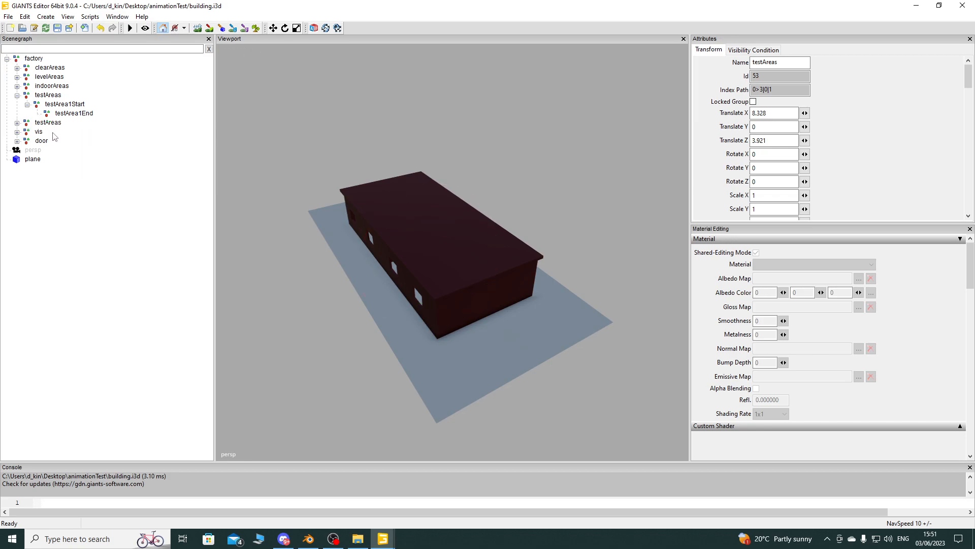
Expand the duplicated testAreas group and rename it tipOcclusionUpdateAreas
{"action": "left_click", "coordinate": [27, 105]}
{"action": "left_click", "coordinate": [16, 95]}
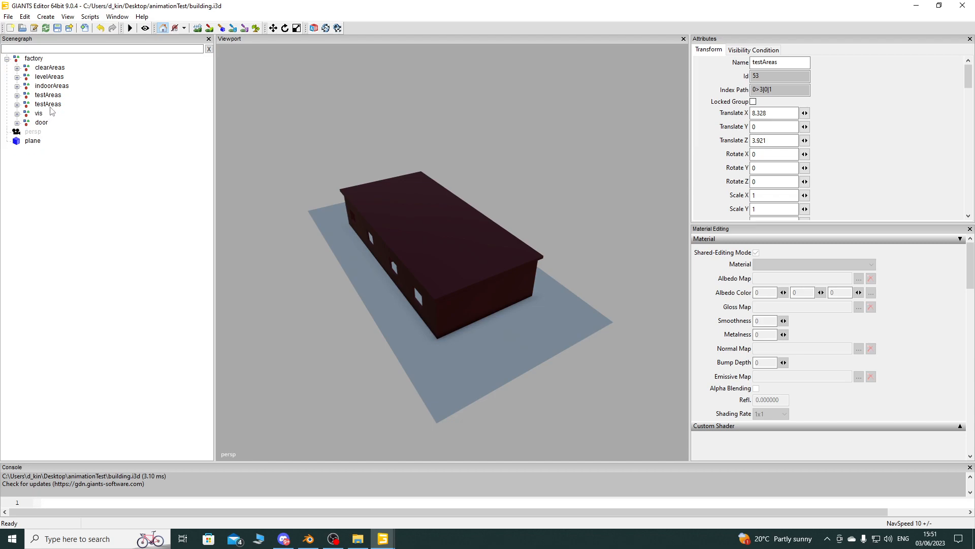
{"action": "left_click", "coordinate": [28, 107]}
{"action": "left_click", "coordinate": [17, 105]}
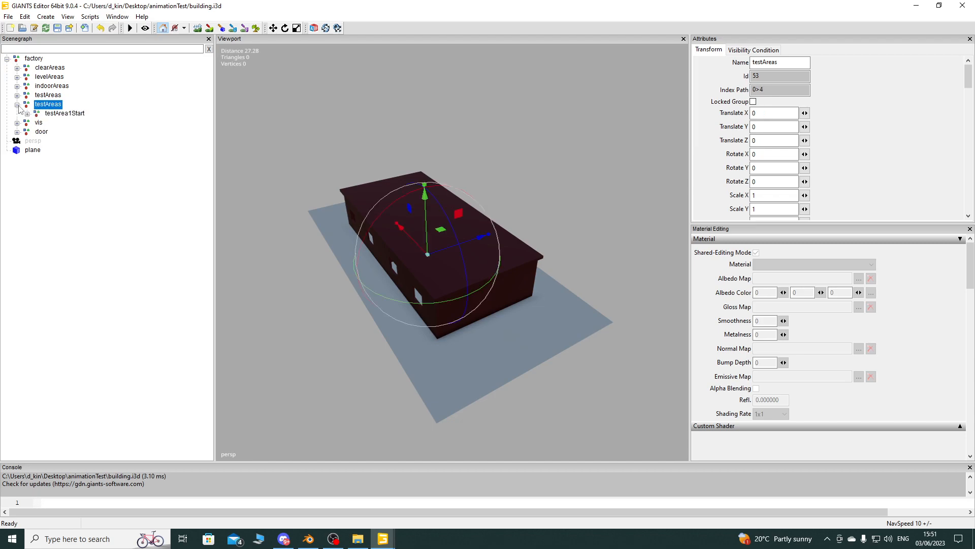
{"action": "left_click", "coordinate": [27, 114]}
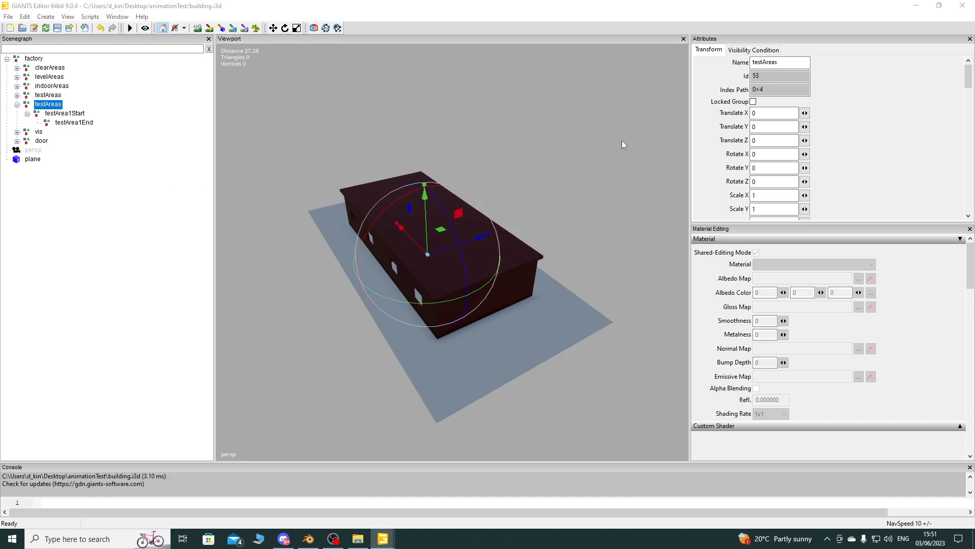
{"action": "left_click", "coordinate": [792, 74]}
{"action": "double_click", "coordinate": [792, 65]}
{"action": "type", "text": "tipOcclusionUpdateAreas"}
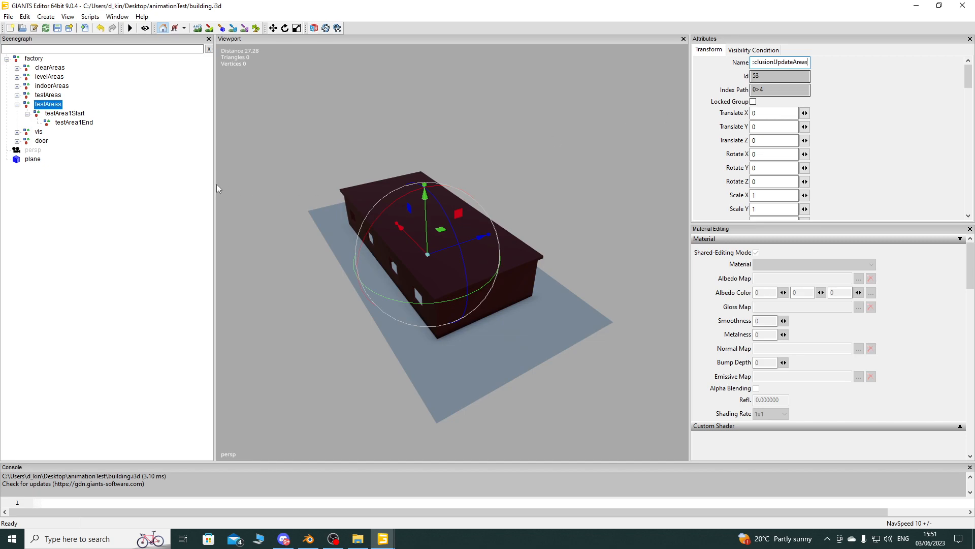
{"action": "key", "text": "Return"}
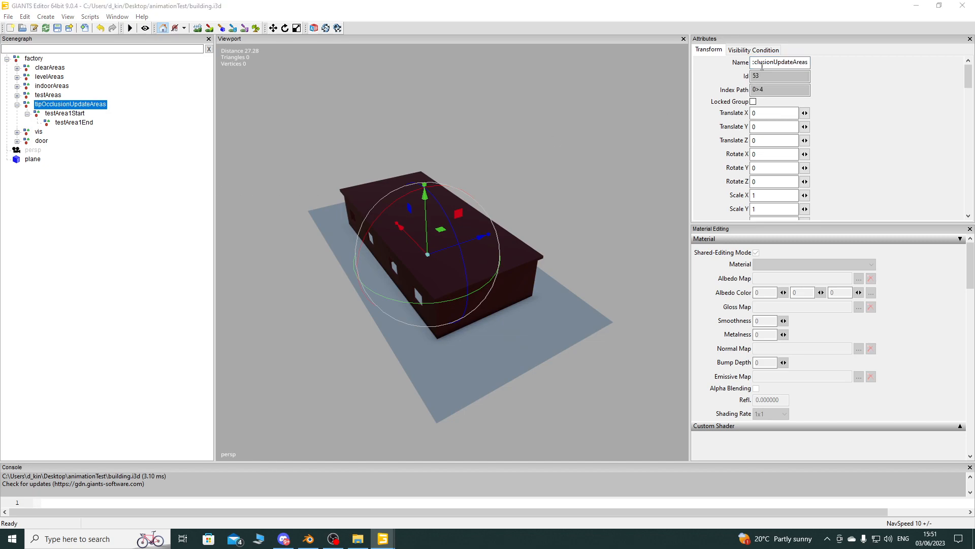
Rename the duplicated group's start node tipOcclusionUpdateArea1Start and its child node tipOcclusionUpdateArea1End
{"action": "left_click", "coordinate": [72, 114]}
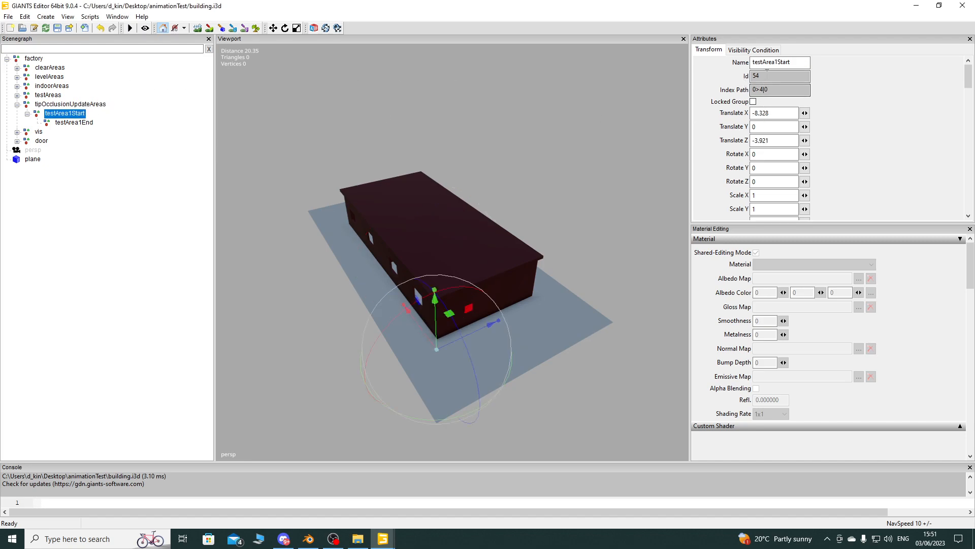
{"action": "left_click_drag", "start_coordinate": [774, 62], "coordinate": [751, 62]}
{"action": "type", "text": "tipOcclusionUpdateArea"}
{"action": "key", "text": "Return"}
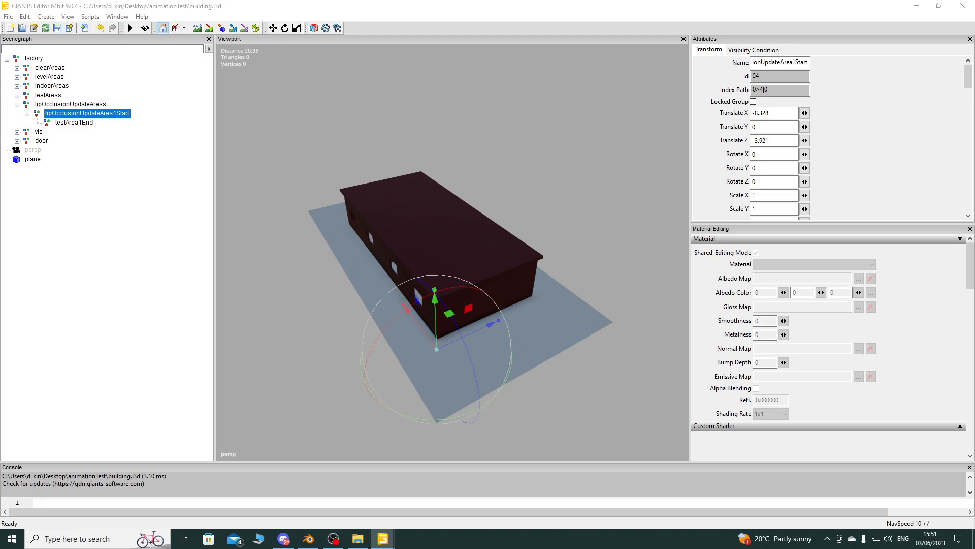
{"action": "double_click", "coordinate": [81, 122]}
{"action": "type", "text": "tipOcclusionUpdateArea1End"}
{"action": "left_click", "coordinate": [107, 184]}
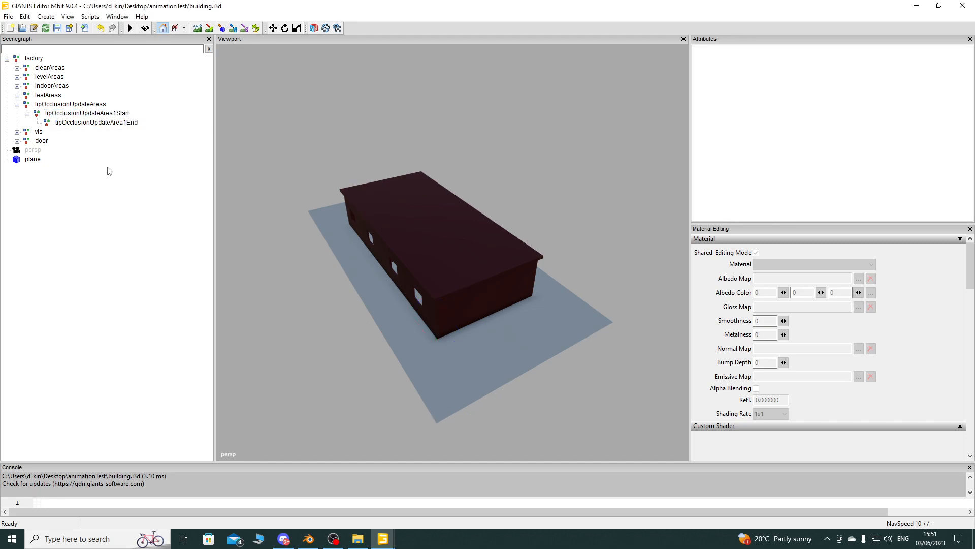
Move tipOcclusionUpdateArea1Start across to the other side of the building's rear end, to about Z 4.43
{"action": "left_click", "coordinate": [100, 114]}
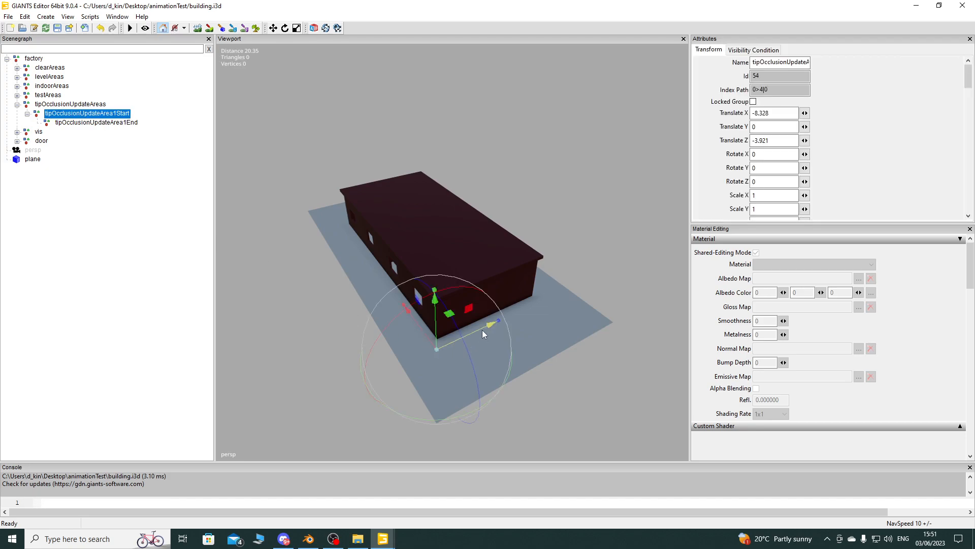
{"action": "left_click_drag", "start_coordinate": [477, 330], "coordinate": [598, 334]}
{"action": "scroll", "coordinate": [658, 269], "scroll_direction": "up", "scroll_amount": 3}
{"action": "left_click_drag", "start_coordinate": [658, 269], "coordinate": [412, 332], "text": "alt"}
{"action": "scroll", "coordinate": [459, 337], "scroll_direction": "down", "scroll_amount": 4}
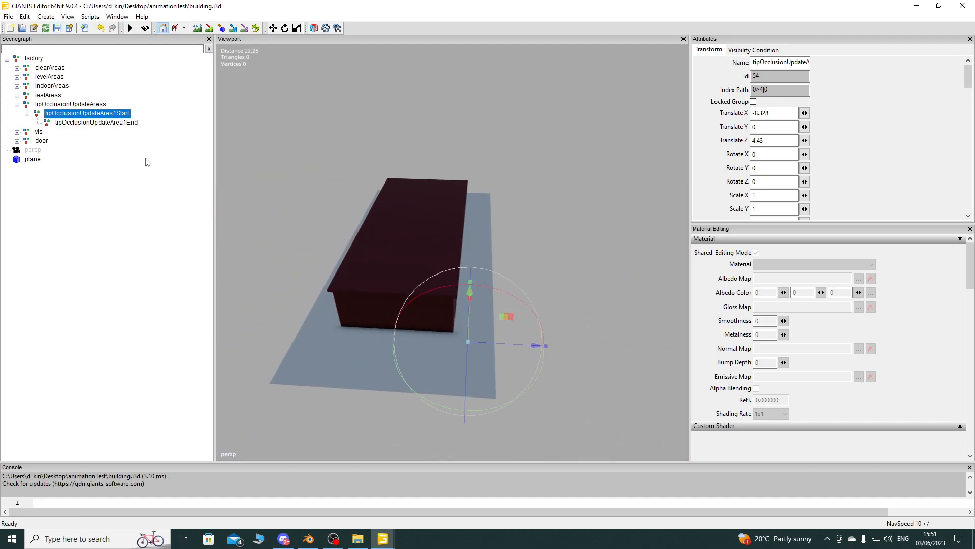
Move tipOcclusionUpdateArea1End to the side of the building diagonally opposite its start node, at about Z -9.346
{"action": "left_click", "coordinate": [127, 122]}
{"action": "scroll", "coordinate": [365, 288], "scroll_direction": "down", "scroll_amount": 4}
{"action": "left_click_drag", "start_coordinate": [364, 288], "coordinate": [385, 294], "text": "alt"}
{"action": "left_click_drag", "start_coordinate": [586, 175], "coordinate": [407, 234]}
{"action": "scroll", "coordinate": [526, 269], "scroll_direction": "up", "scroll_amount": 3}
{"action": "scroll", "coordinate": [300, 263], "scroll_direction": "up", "scroll_amount": 3}
{"action": "scroll", "coordinate": [407, 234], "scroll_direction": "up", "scroll_amount": 3}
{"action": "scroll", "coordinate": [514, 212], "scroll_direction": "down", "scroll_amount": 5}
{"action": "left_click_drag", "start_coordinate": [428, 288], "coordinate": [414, 344], "text": "alt"}
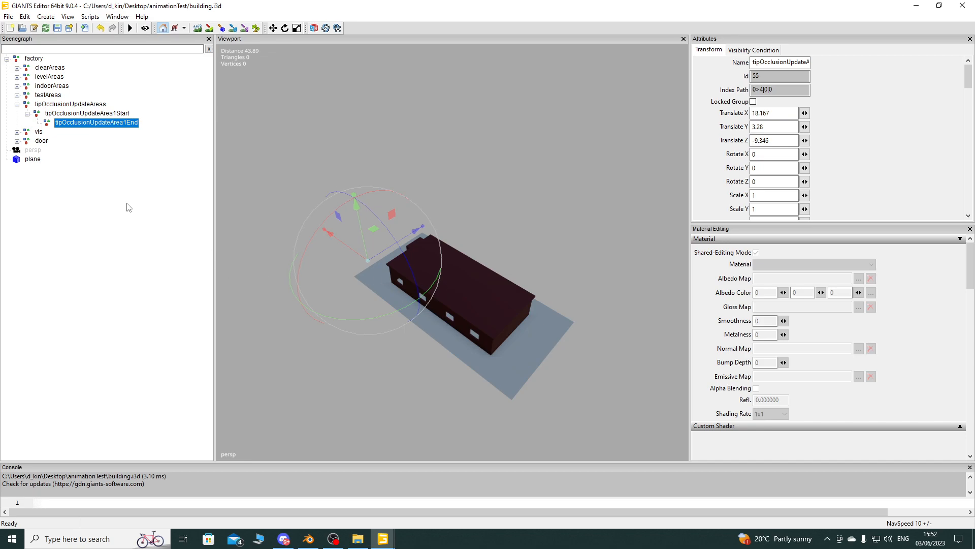
{"action": "left_click", "coordinate": [94, 114]}
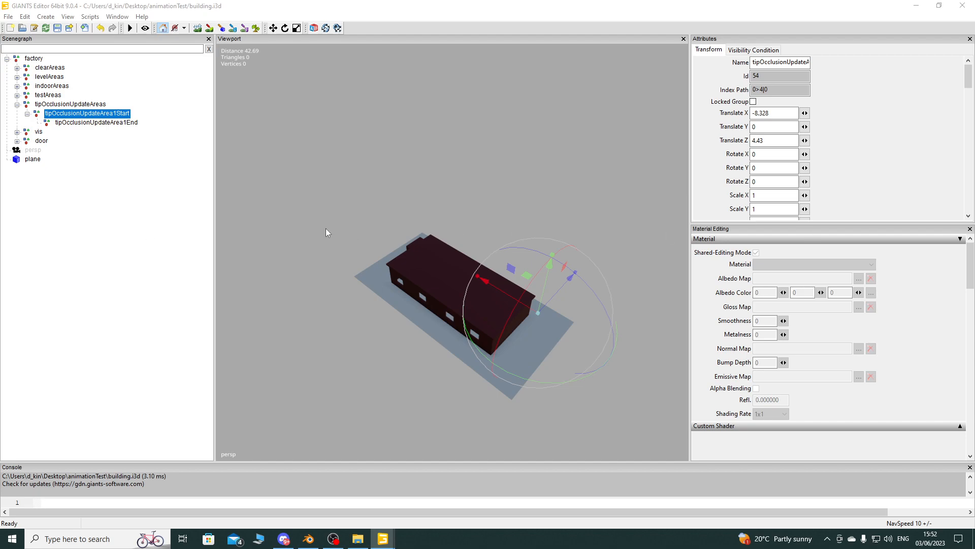
{"action": "left_click", "coordinate": [76, 189]}
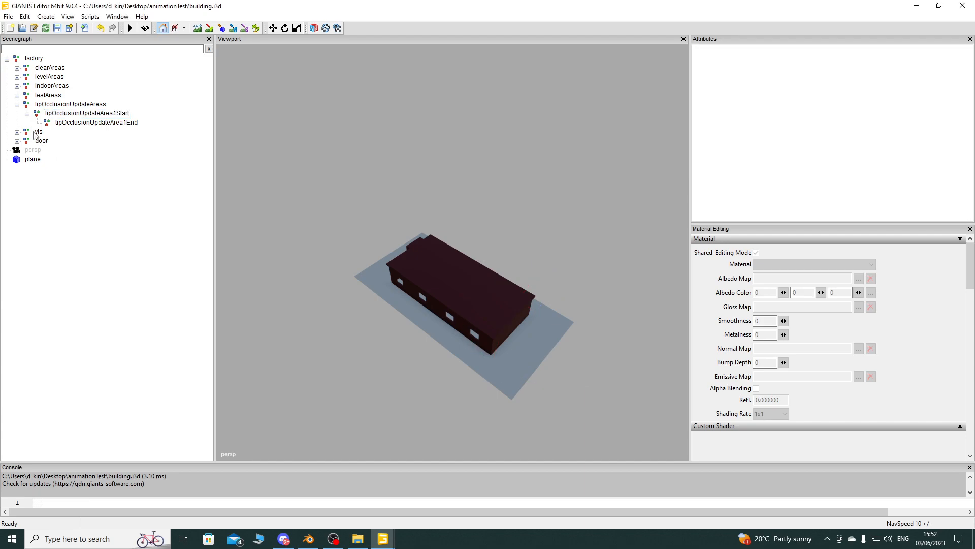
Create a transform group and place it inside factory directly below the collapsed tipOcclusionUpdateAreas group
{"action": "left_click", "coordinate": [16, 105]}
{"action": "left_click", "coordinate": [46, 17]}
{"action": "left_click", "coordinate": [74, 28]}
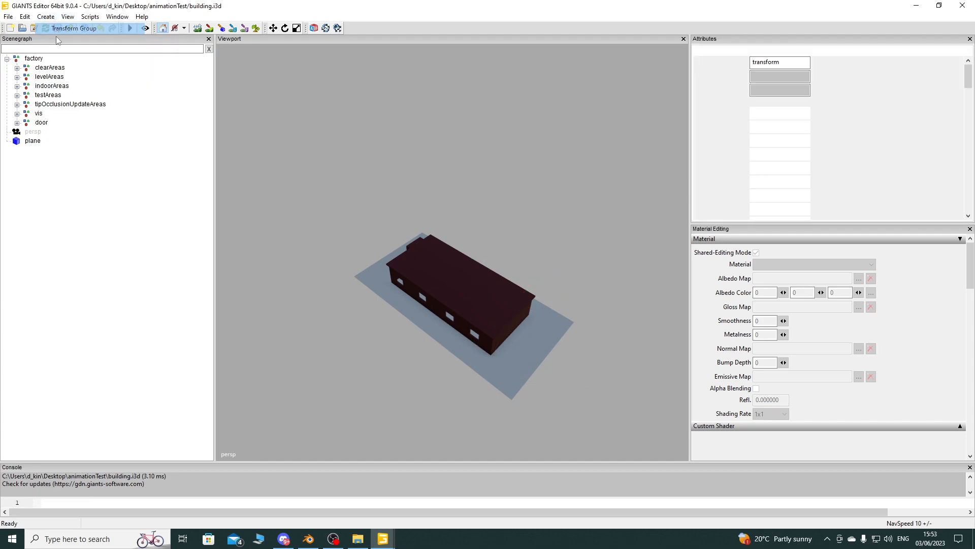
{"action": "left_click_drag", "start_coordinate": [39, 150], "coordinate": [92, 68]}
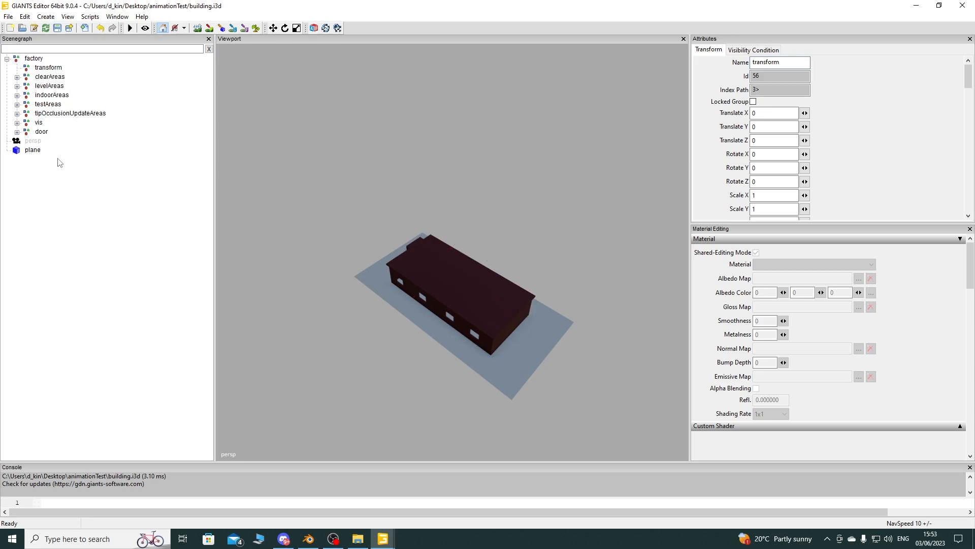
{"action": "left_click_drag", "start_coordinate": [56, 68], "coordinate": [95, 122]}
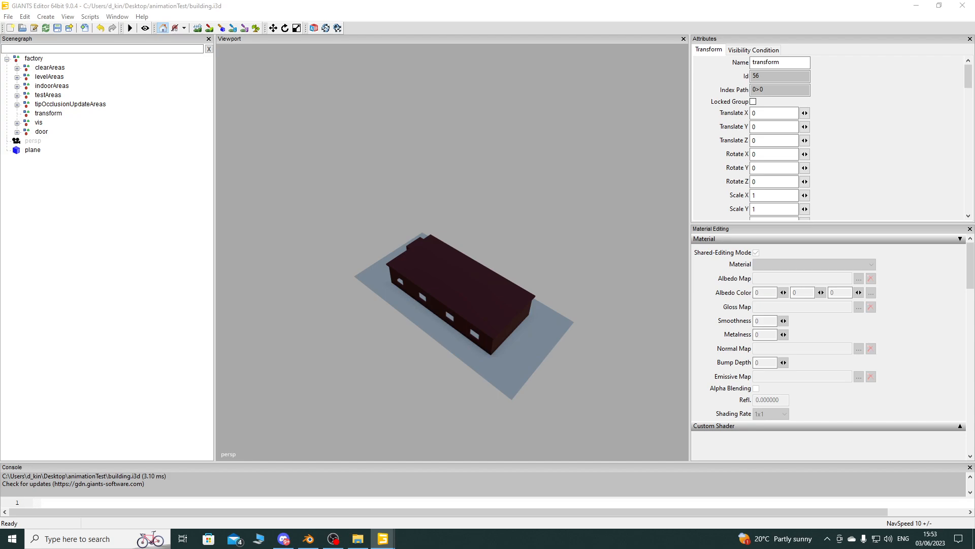
Rename the new transform group tipCollision and save the scene
{"action": "double_click", "coordinate": [48, 113]}
{"action": "type", "text": "tipCollision"}
{"action": "left_click", "coordinate": [90, 178]}
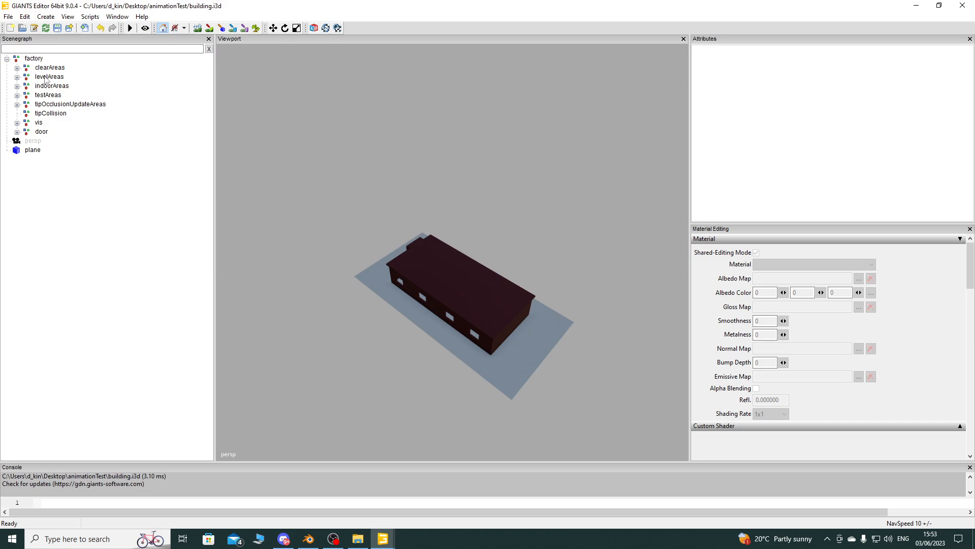
{"action": "key", "text": "ctrl+s"}
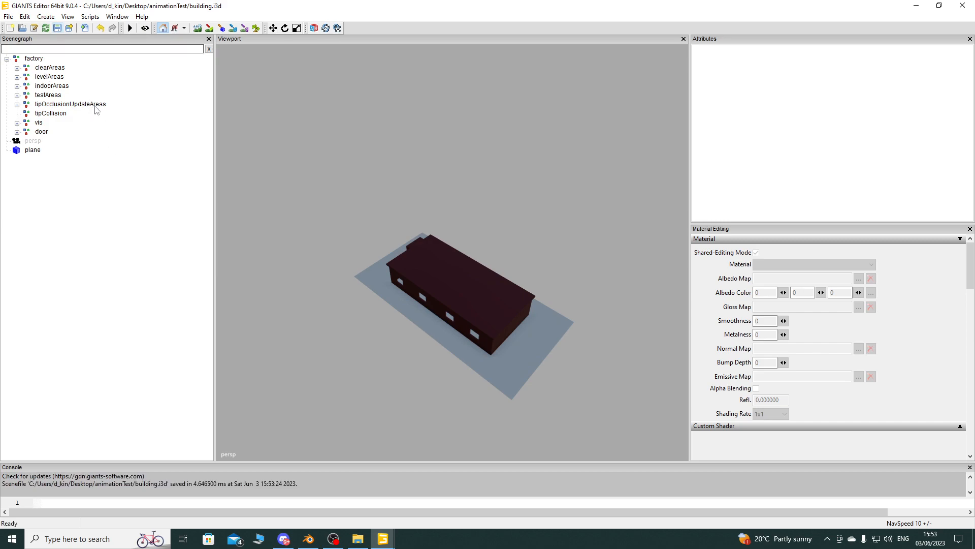
Create a cube primitive and make it a child of the tipCollision group
{"action": "left_click", "coordinate": [46, 17]}
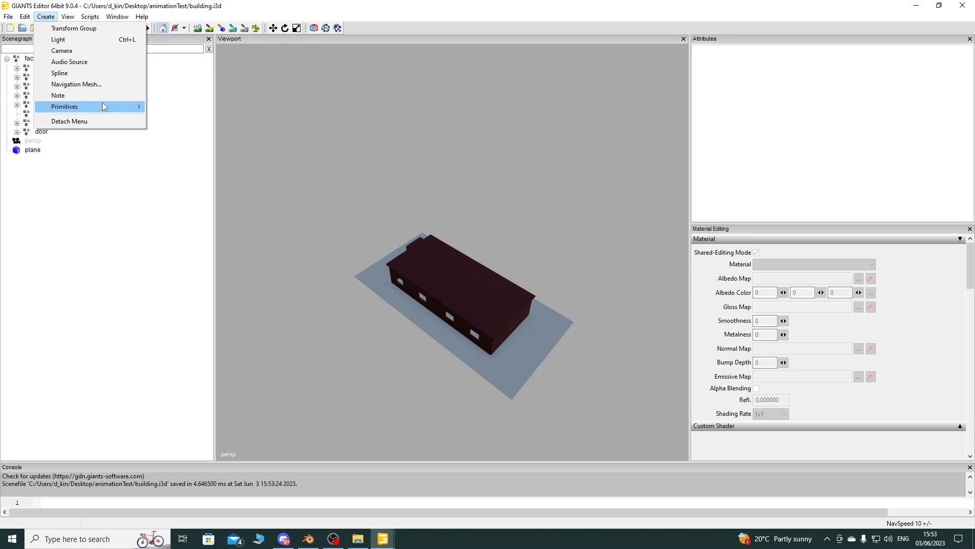
{"action": "mouse_move", "coordinate": [103, 106]}
{"action": "left_click", "coordinate": [203, 108]}
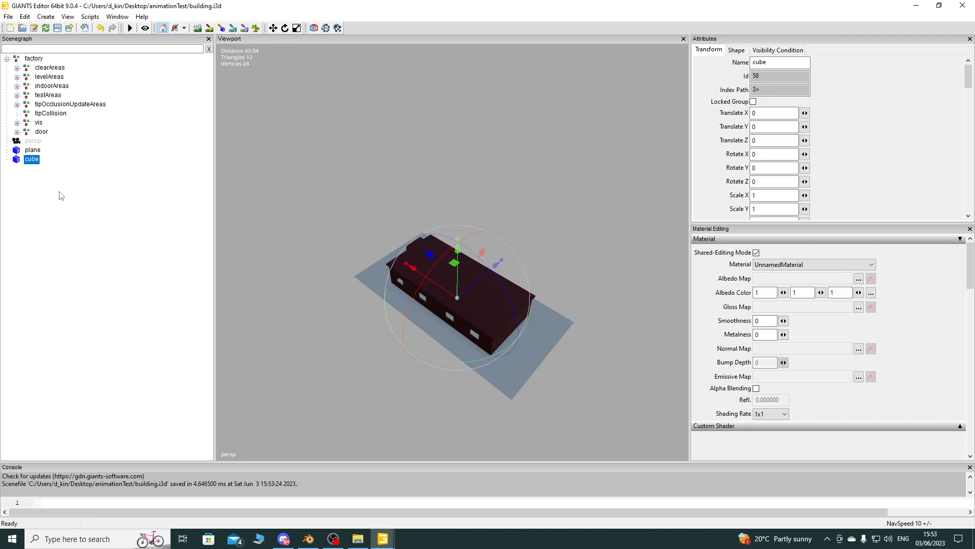
{"action": "left_click_drag", "start_coordinate": [33, 159], "coordinate": [70, 115]}
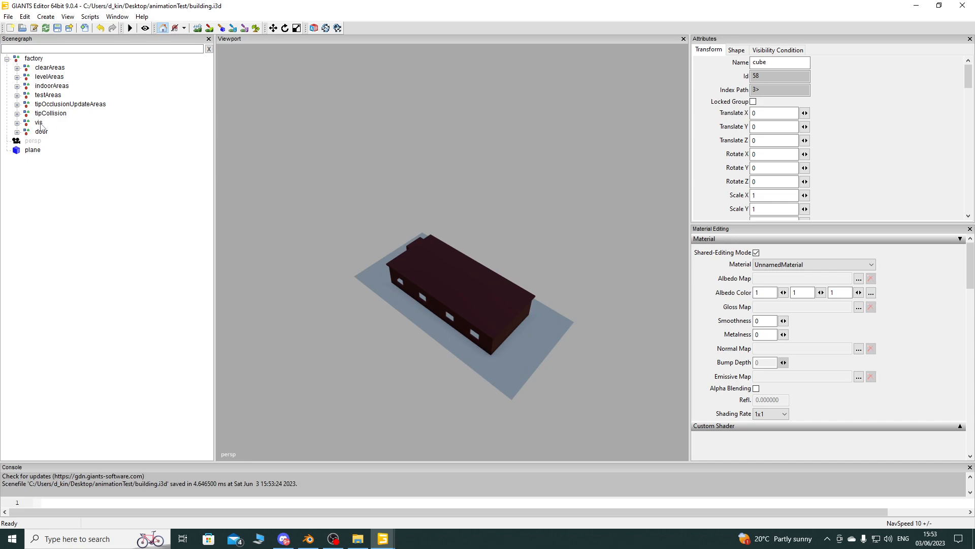
{"action": "left_click", "coordinate": [17, 113]}
Set the cube's Translate Y to 1
{"action": "left_click", "coordinate": [48, 123]}
{"action": "left_click_drag", "start_coordinate": [399, 343], "coordinate": [528, 319], "text": "alt"}
{"action": "scroll", "coordinate": [567, 295], "scroll_direction": "up", "scroll_amount": 3}
{"action": "scroll", "coordinate": [567, 294], "scroll_direction": "up", "scroll_amount": 4}
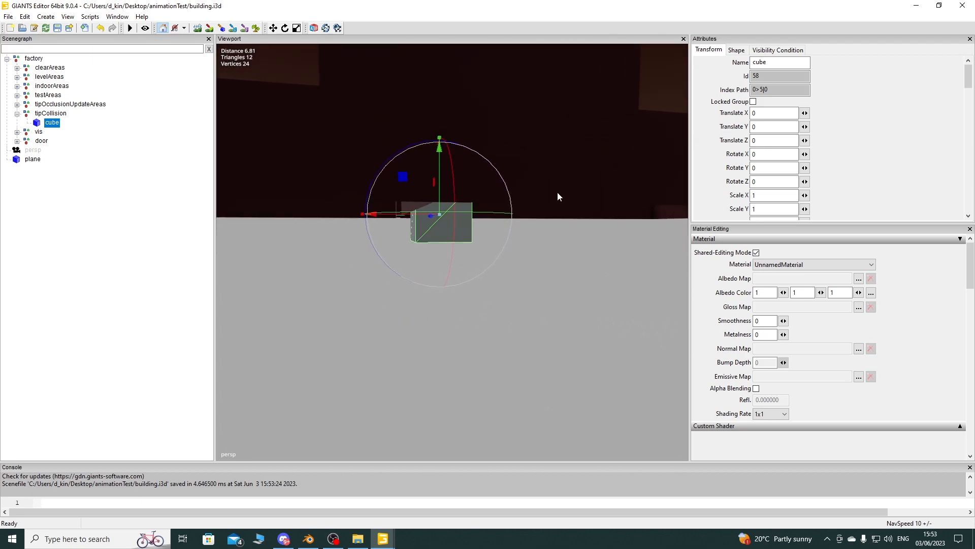
{"action": "double_click", "coordinate": [768, 127]}
{"action": "type", "text": "1"}
{"action": "key", "text": "Return"}
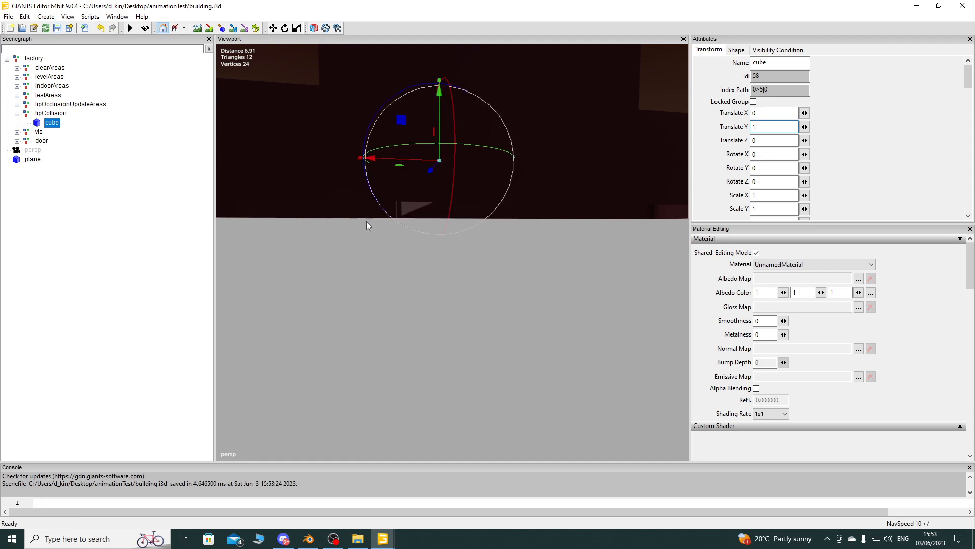
Set the cube's Translate Y to 0.5 so its base rests on the ground plane
{"action": "scroll", "coordinate": [398, 226], "scroll_direction": "up", "scroll_amount": 5}
{"action": "left_click_drag", "start_coordinate": [398, 227], "coordinate": [432, 235], "text": "alt"}
{"action": "scroll", "coordinate": [373, 222], "scroll_direction": "down", "scroll_amount": 4}
{"action": "scroll", "coordinate": [416, 236], "scroll_direction": "up", "scroll_amount": 4}
{"action": "scroll", "coordinate": [419, 233], "scroll_direction": "down", "scroll_amount": 3}
{"action": "left_click_drag", "start_coordinate": [773, 127], "coordinate": [645, 128]}
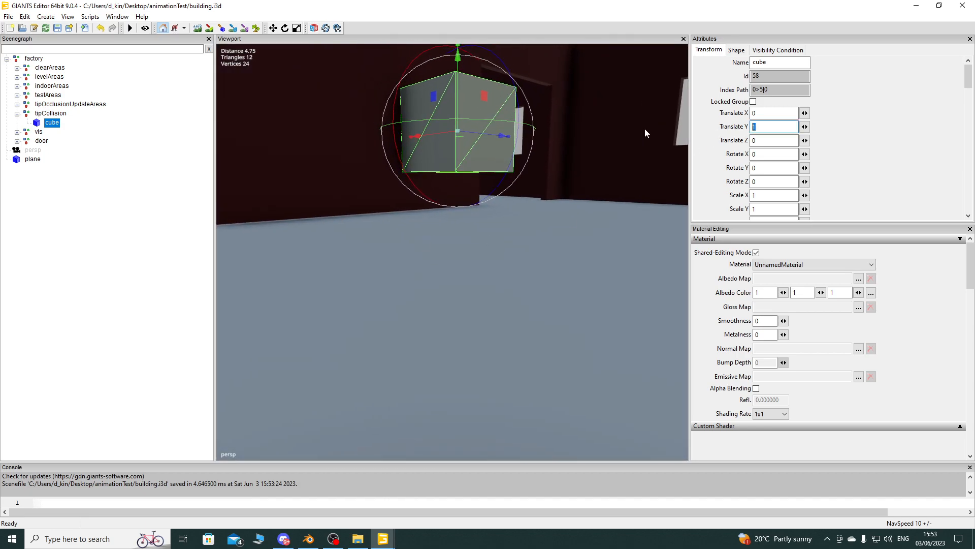
{"action": "type", "text": ".5"}
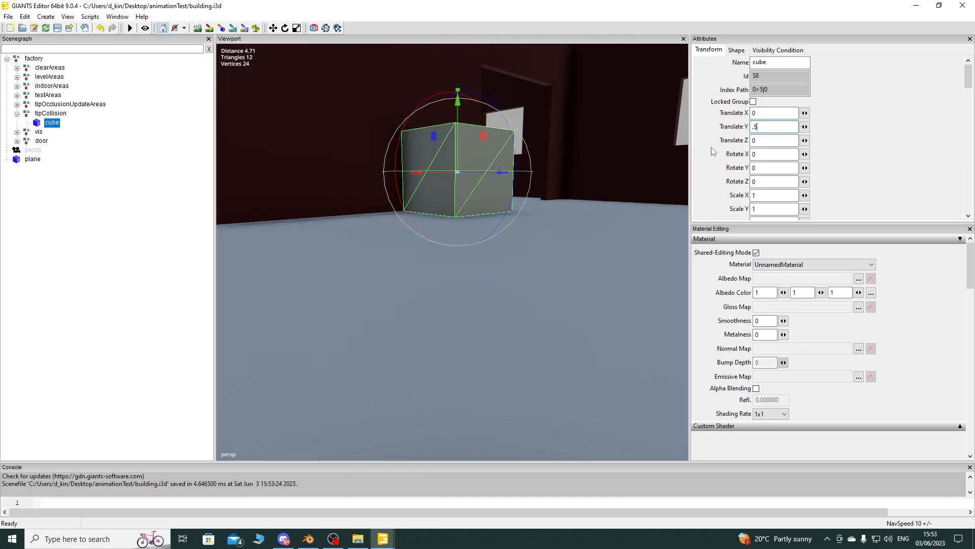
{"action": "left_click", "coordinate": [118, 218]}
Freeze only the translation of the cube, preserving instances
{"action": "left_click", "coordinate": [25, 17]}
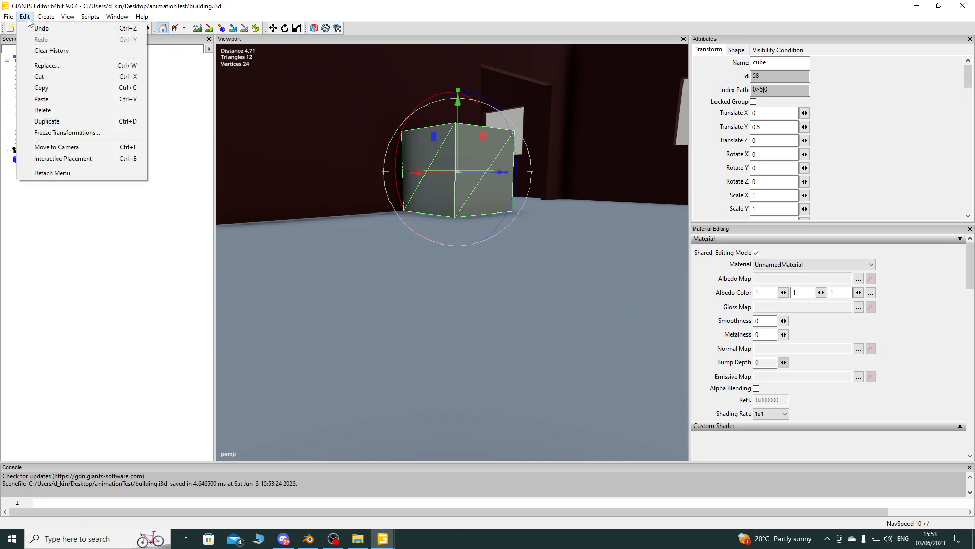
{"action": "left_click", "coordinate": [90, 133]}
{"action": "left_click", "coordinate": [65, 120]}
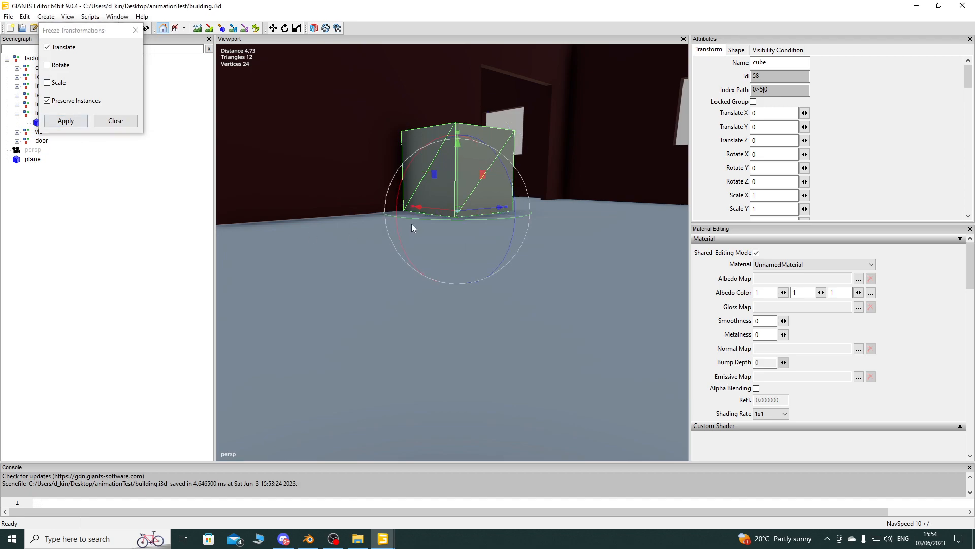
{"action": "left_click", "coordinate": [117, 121]}
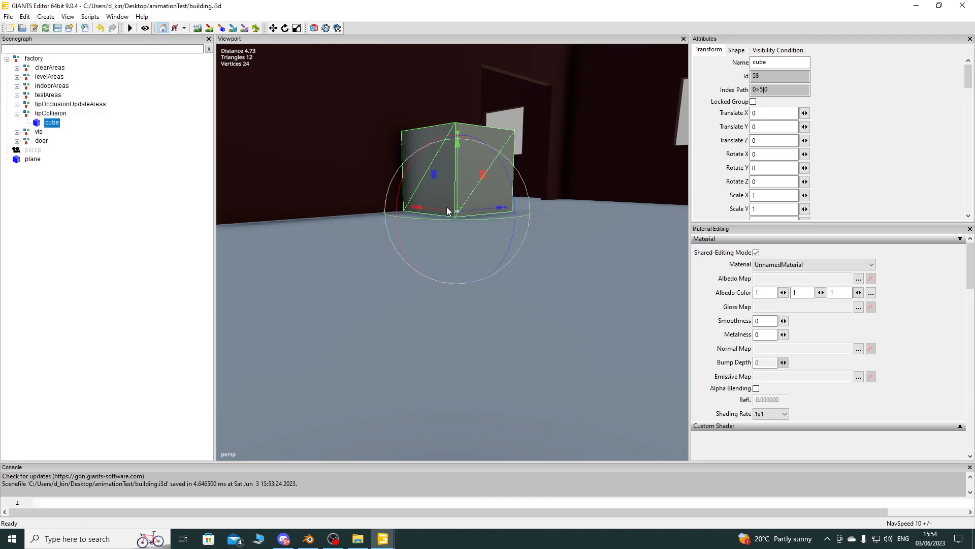
Stretch the cube along Z and X beyond the building's footprint, with Scale X at about 19.1
{"action": "right_click_drag", "start_coordinate": [451, 228], "coordinate": [433, 256]}
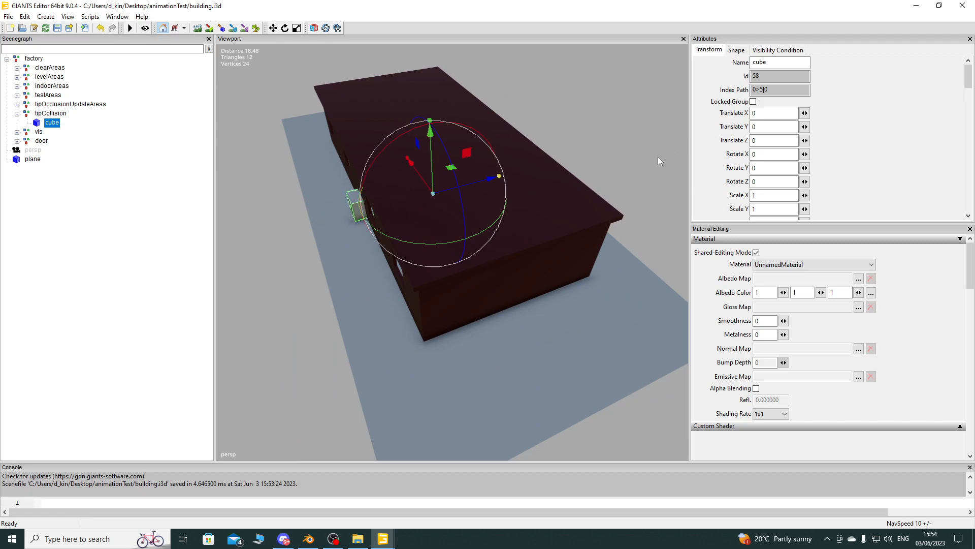
{"action": "right_click_drag", "start_coordinate": [657, 159], "coordinate": [465, 263]}
{"action": "left_click_drag", "start_coordinate": [439, 248], "coordinate": [215, 261]}
{"action": "right_click_drag", "start_coordinate": [217, 261], "coordinate": [374, 274]}
{"action": "left_click_drag", "start_coordinate": [374, 274], "coordinate": [270, 332]}
{"action": "scroll", "coordinate": [495, 254], "scroll_direction": "up", "scroll_amount": 5}
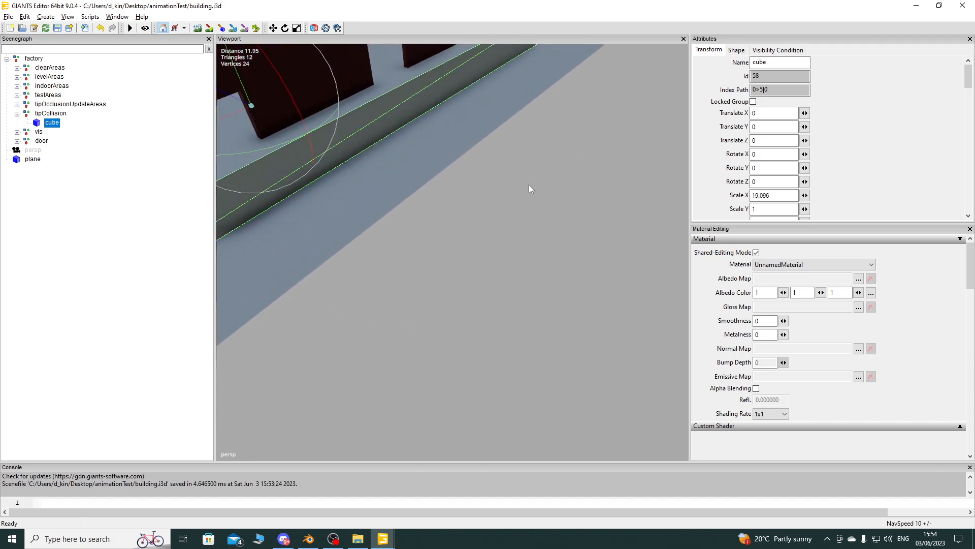
Flatten the stretched cube into a thin slab by reducing Scale Y to about 0.178
{"action": "left_click_drag", "start_coordinate": [542, 184], "coordinate": [435, 116], "text": "alt"}
{"action": "scroll", "coordinate": [426, 202], "scroll_direction": "down", "scroll_amount": 4}
{"action": "scroll", "coordinate": [458, 153], "scroll_direction": "up", "scroll_amount": 4}
{"action": "left_click_drag", "start_coordinate": [427, 203], "coordinate": [425, 223], "text": "alt"}
{"action": "scroll", "coordinate": [456, 172], "scroll_direction": "down", "scroll_amount": 3}
{"action": "scroll", "coordinate": [427, 213], "scroll_direction": "up", "scroll_amount": 2}
{"action": "left_click_drag", "start_coordinate": [449, 176], "coordinate": [451, 284]}
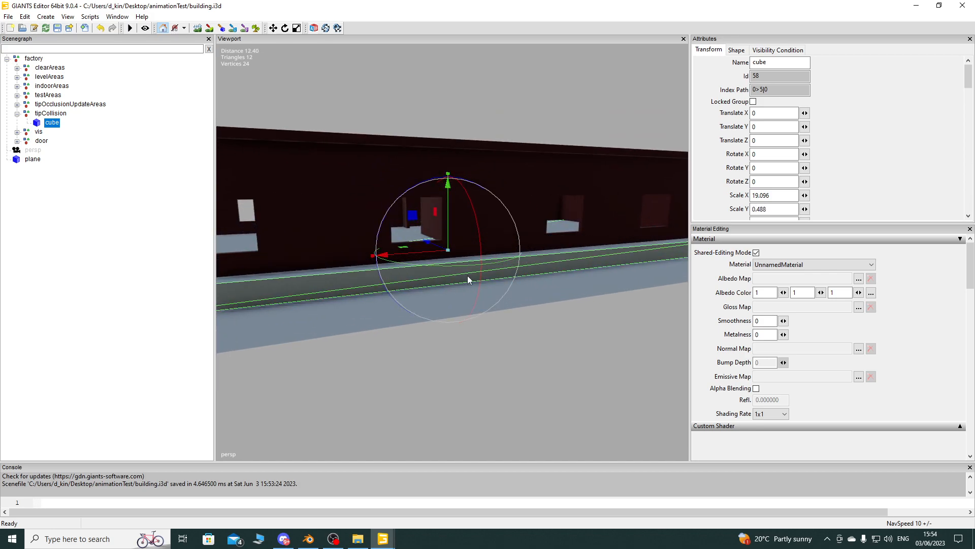
{"action": "left_click_drag", "start_coordinate": [449, 178], "coordinate": [450, 186]}
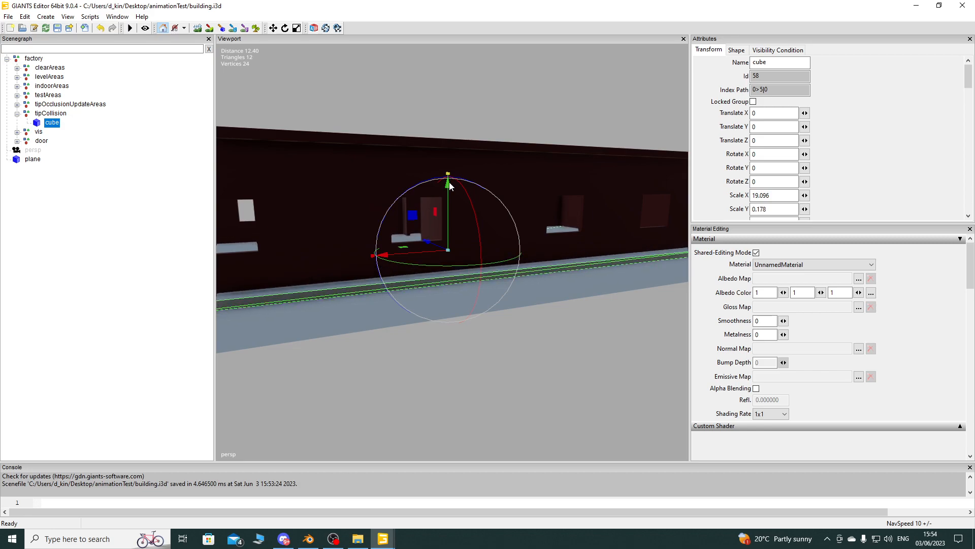
{"action": "middle_click_drag", "start_coordinate": [438, 215], "coordinate": [408, 258]}
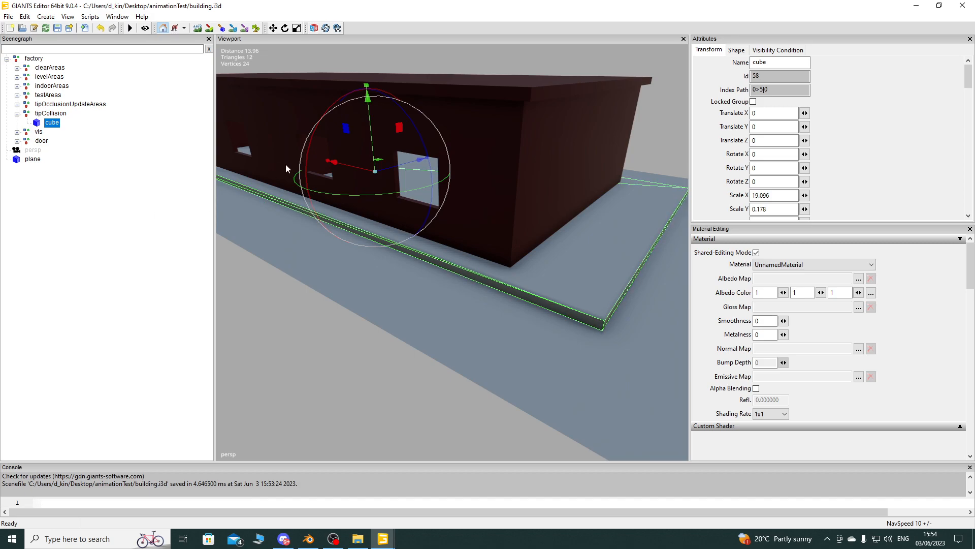
Freeze only the scale of the flattened cube, leaving translation out and preserving instances
{"action": "left_click", "coordinate": [25, 16]}
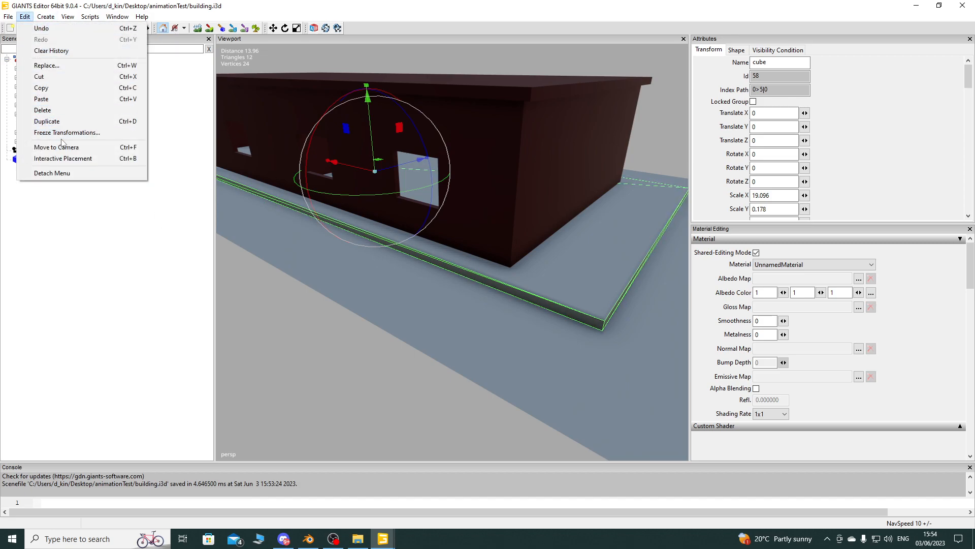
{"action": "left_click", "coordinate": [62, 134]}
{"action": "left_click", "coordinate": [55, 48]}
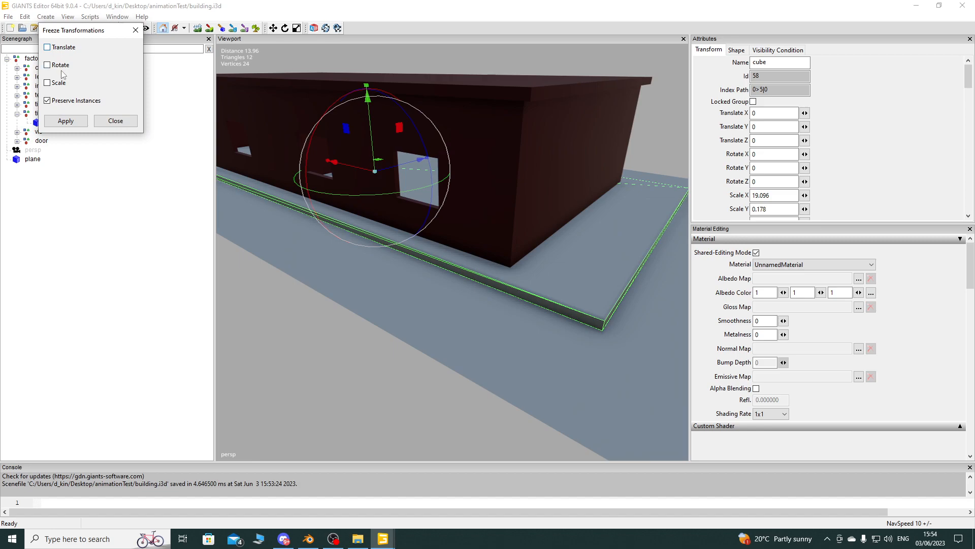
{"action": "left_click", "coordinate": [58, 83]}
{"action": "left_click", "coordinate": [65, 121]}
{"action": "left_click", "coordinate": [117, 125]}
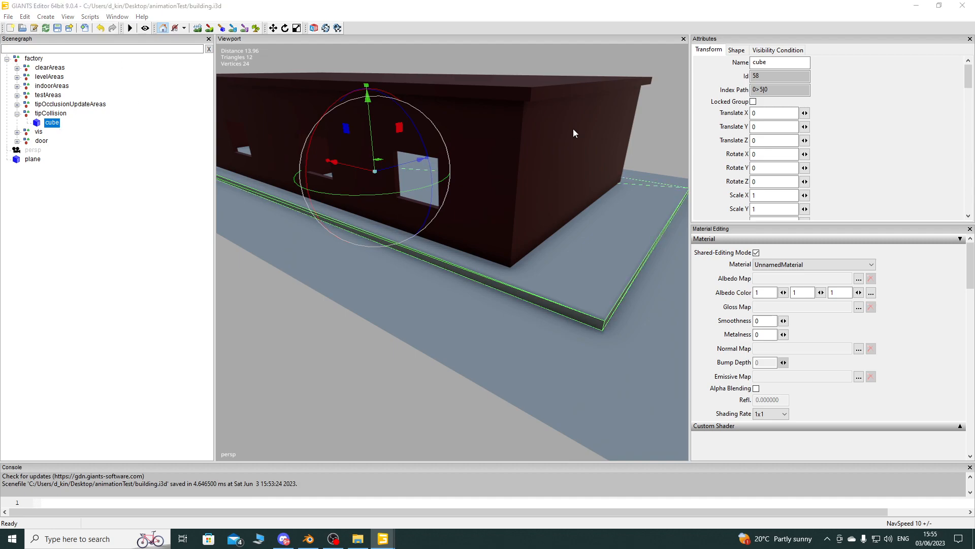
Rename the flattened cube tipCol
{"action": "left_click", "coordinate": [778, 75]}
{"action": "double_click", "coordinate": [781, 63]}
{"action": "type", "text": "tipCol"}
{"action": "key", "text": "Return"}
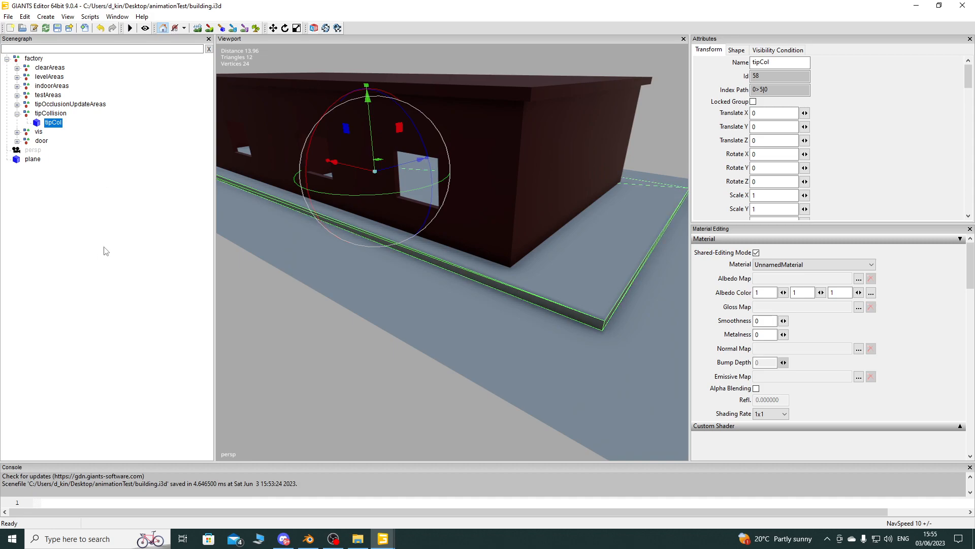
Examine the building mesh and the doubleDoor01 mesh at the entrance in relation to the tip collision slab
{"action": "left_click", "coordinate": [16, 132]}
{"action": "left_click", "coordinate": [57, 143]}
{"action": "left_click_drag", "start_coordinate": [469, 214], "coordinate": [413, 263], "text": "alt"}
{"action": "scroll", "coordinate": [412, 264], "scroll_direction": "down", "scroll_amount": 3}
{"action": "middle_click_drag", "start_coordinate": [412, 263], "coordinate": [424, 325], "text": "alt"}
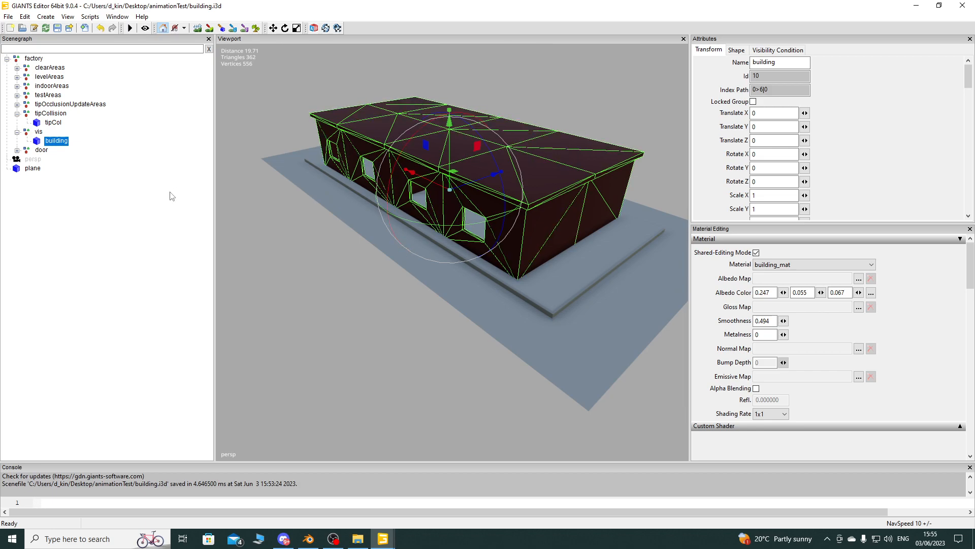
{"action": "left_click", "coordinate": [16, 151]}
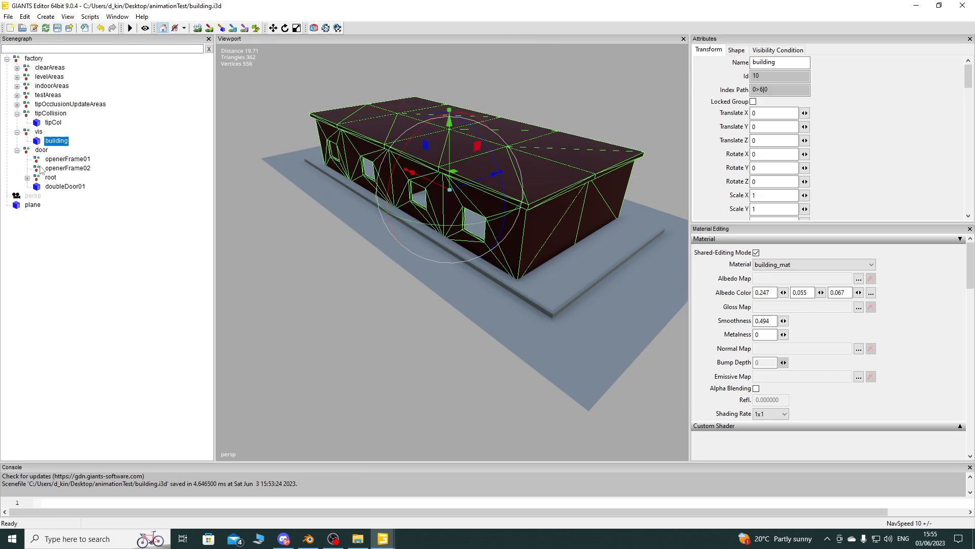
{"action": "left_click", "coordinate": [65, 186]}
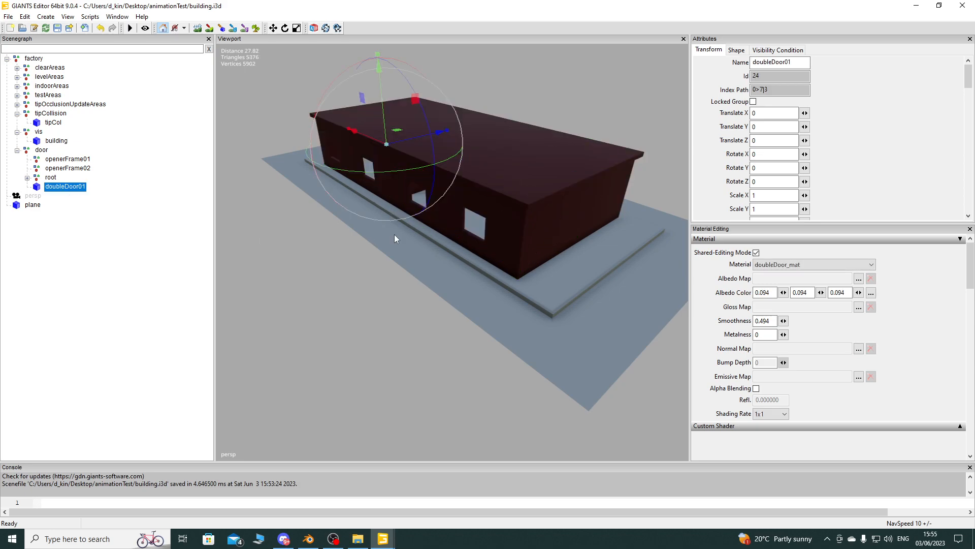
{"action": "key", "text": "f"}
{"action": "left_click_drag", "start_coordinate": [454, 94], "coordinate": [453, 225], "text": "alt"}
{"action": "scroll", "coordinate": [405, 249], "scroll_direction": "up", "scroll_amount": 5}
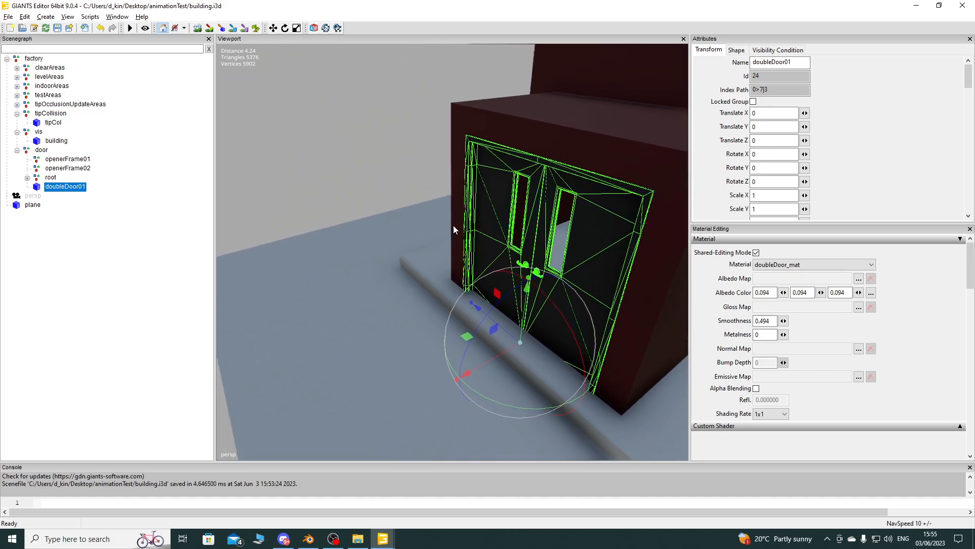
{"action": "scroll", "coordinate": [453, 225], "scroll_direction": "down", "scroll_amount": 5}
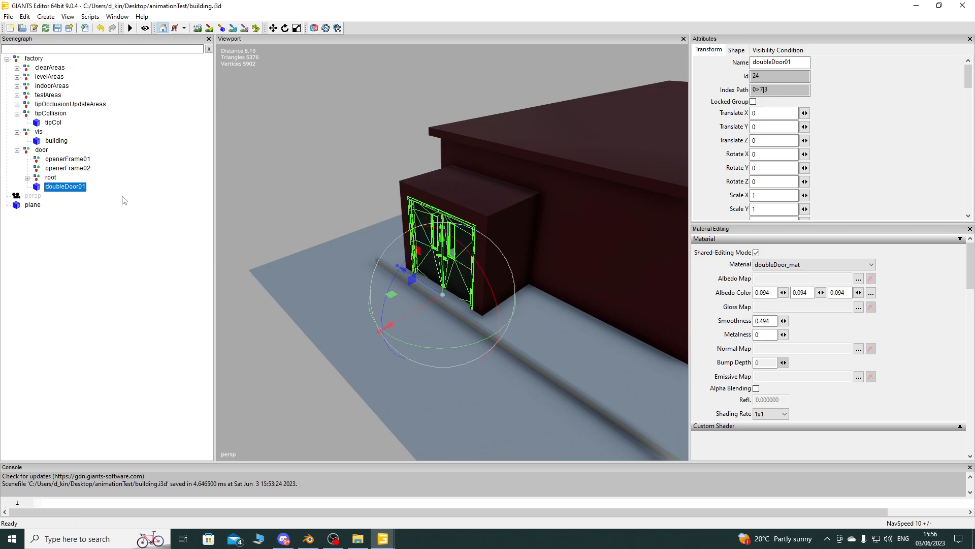
Collapse the door, vis and tipCollision groups and save the scene
{"action": "left_click", "coordinate": [16, 151]}
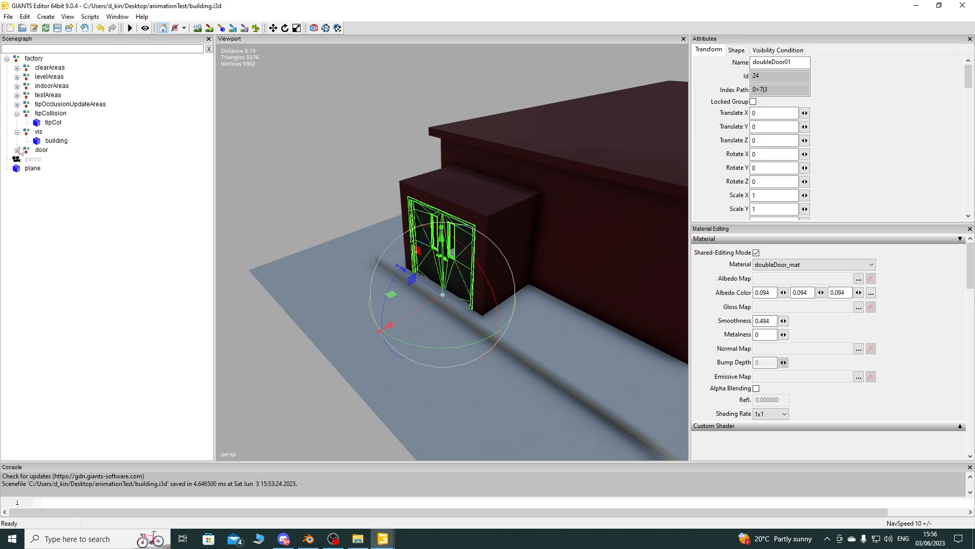
{"action": "left_click", "coordinate": [17, 132]}
{"action": "left_click", "coordinate": [17, 113]}
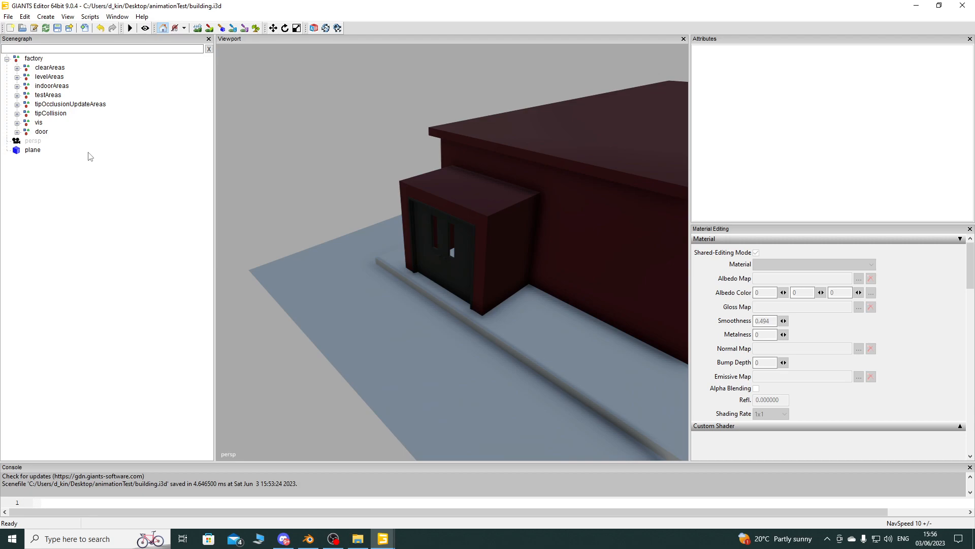
{"action": "left_click", "coordinate": [58, 28]}
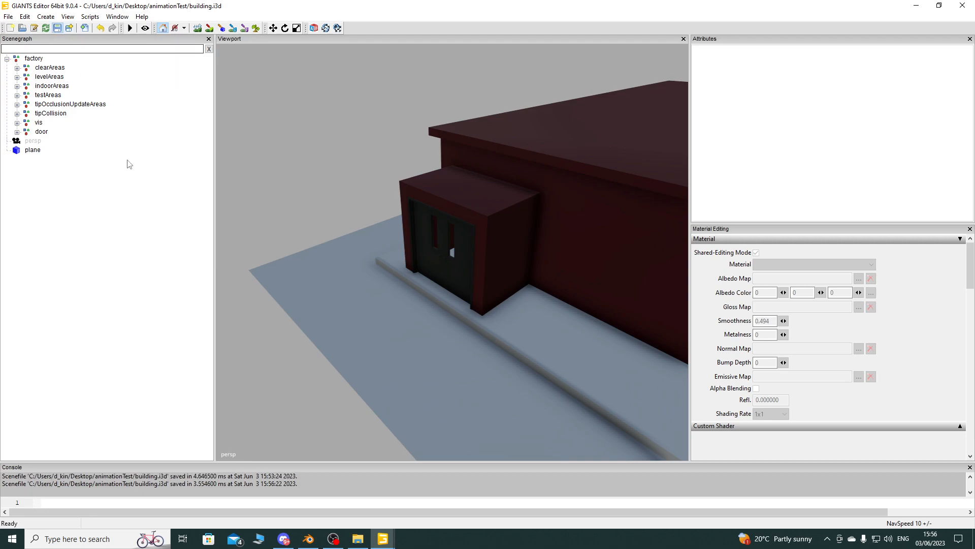
Make tipCol in the tipCollision group a rigid body and open its rigid body settings
{"action": "left_click_drag", "start_coordinate": [272, 215], "coordinate": [423, 278], "text": "alt"}
{"action": "scroll", "coordinate": [423, 279], "scroll_direction": "up", "scroll_amount": 4}
{"action": "left_click_drag", "start_coordinate": [364, 173], "coordinate": [295, 181], "text": "alt"}
{"action": "scroll", "coordinate": [394, 183], "scroll_direction": "down", "scroll_amount": 4}
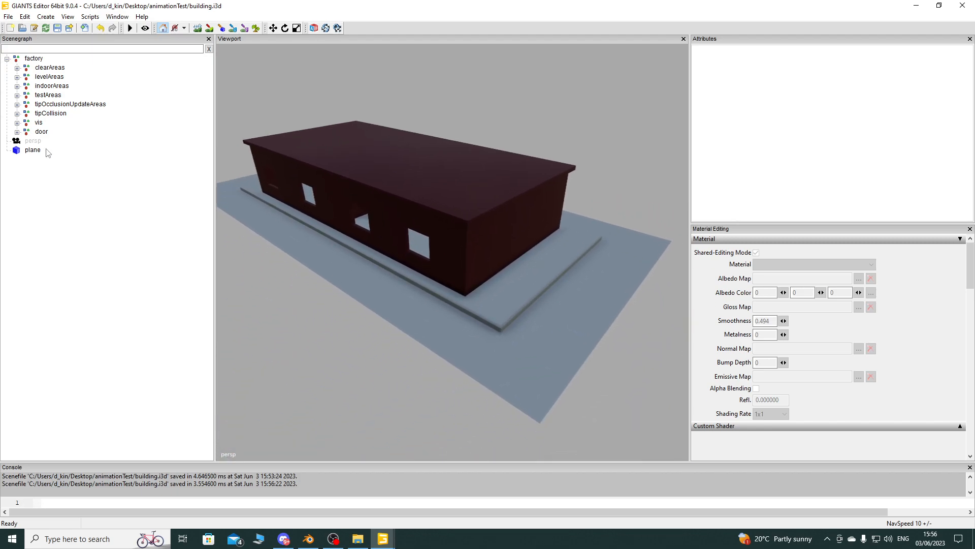
{"action": "left_click", "coordinate": [17, 114]}
{"action": "left_click", "coordinate": [54, 123]}
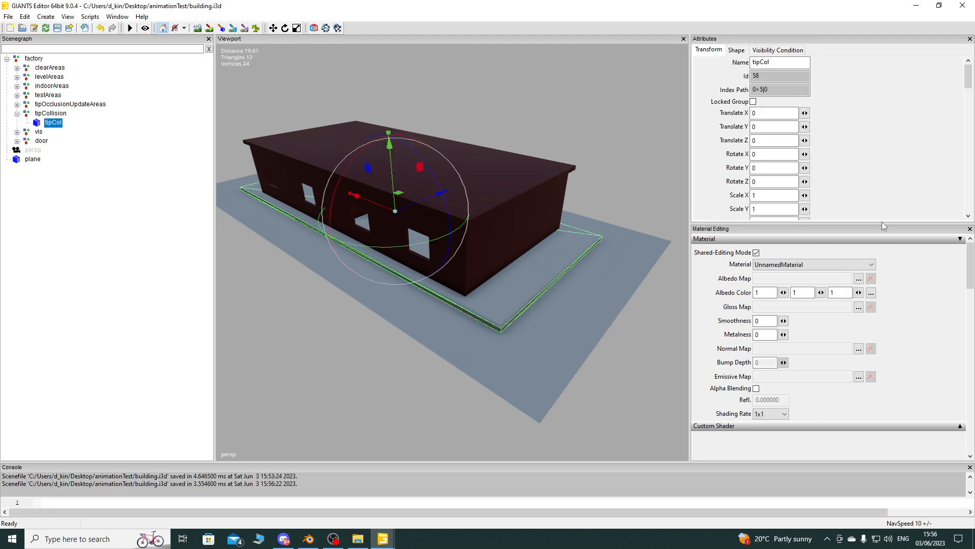
{"action": "left_click_drag", "start_coordinate": [882, 226], "coordinate": [882, 348]}
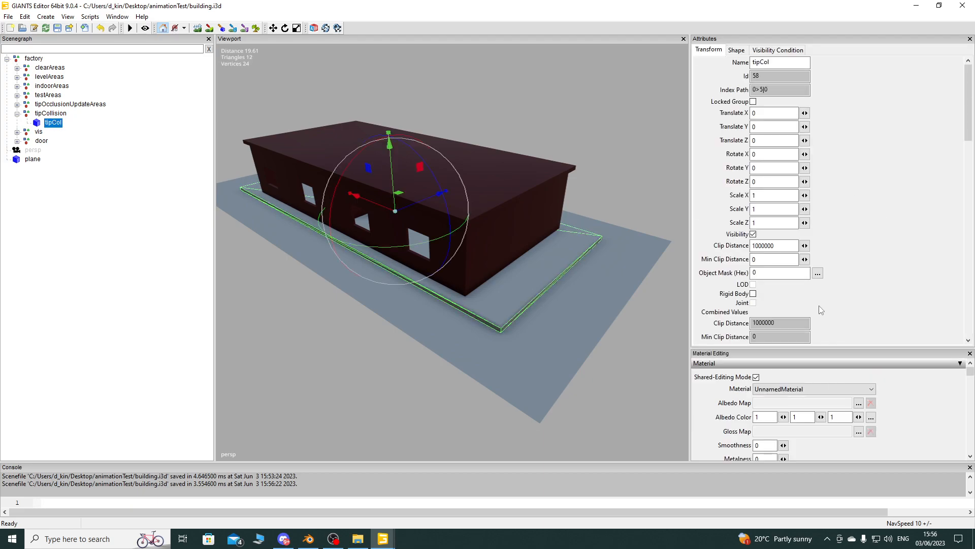
{"action": "left_click", "coordinate": [753, 294]}
{"action": "left_click", "coordinate": [742, 49]}
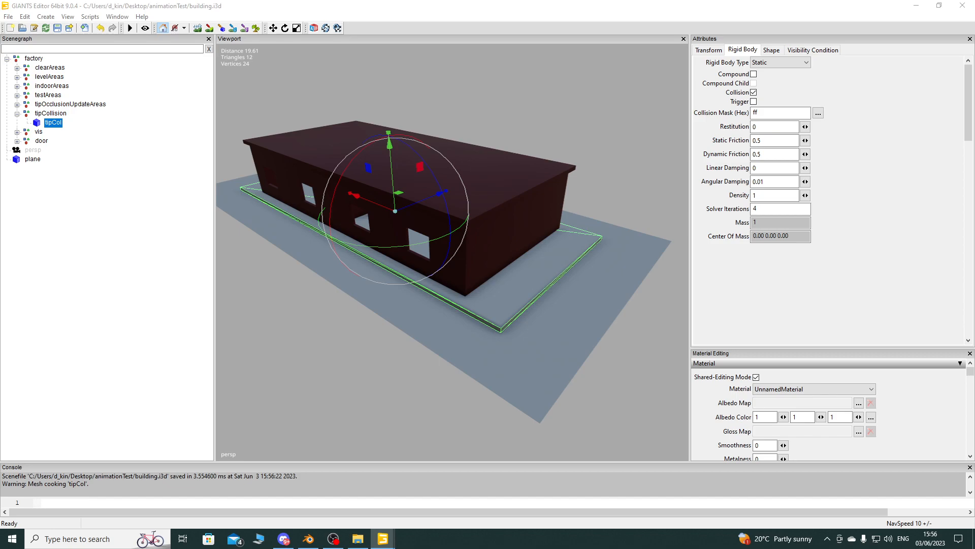
Set the tipCol rigid body's collision mask to hex 80000 and recheck the mask's bit settings
{"action": "left_click", "coordinate": [819, 113]}
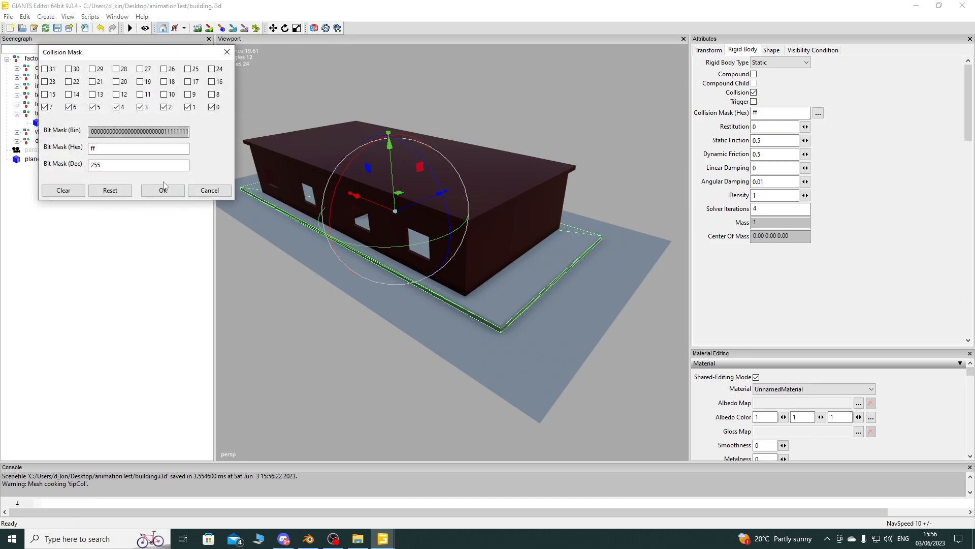
{"action": "double_click", "coordinate": [102, 149]}
{"action": "type", "text": "80000"}
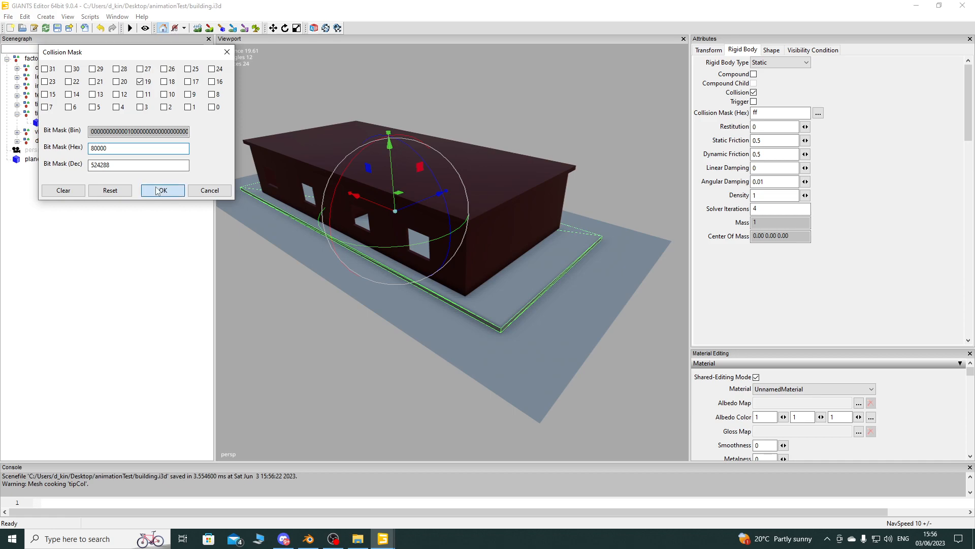
{"action": "left_click", "coordinate": [163, 190]}
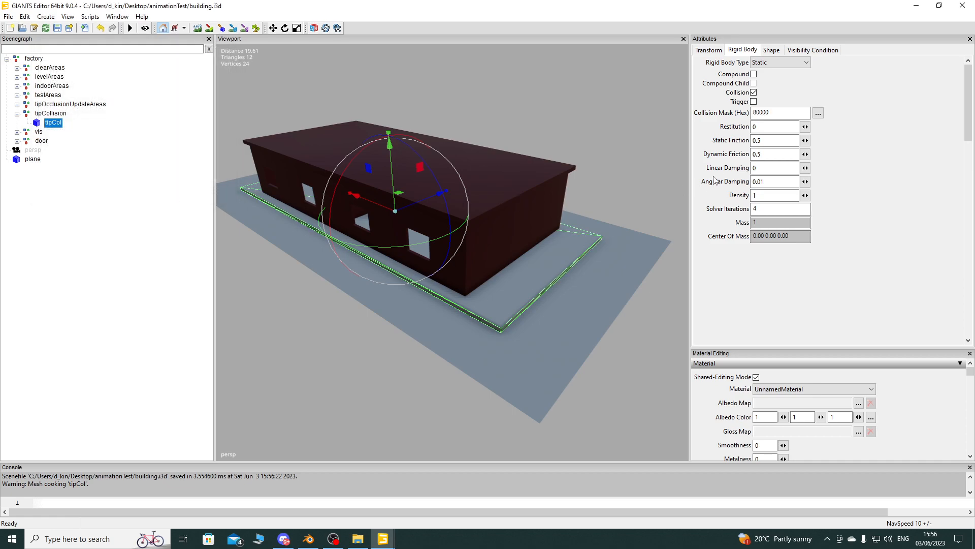
{"action": "left_click", "coordinate": [819, 113]}
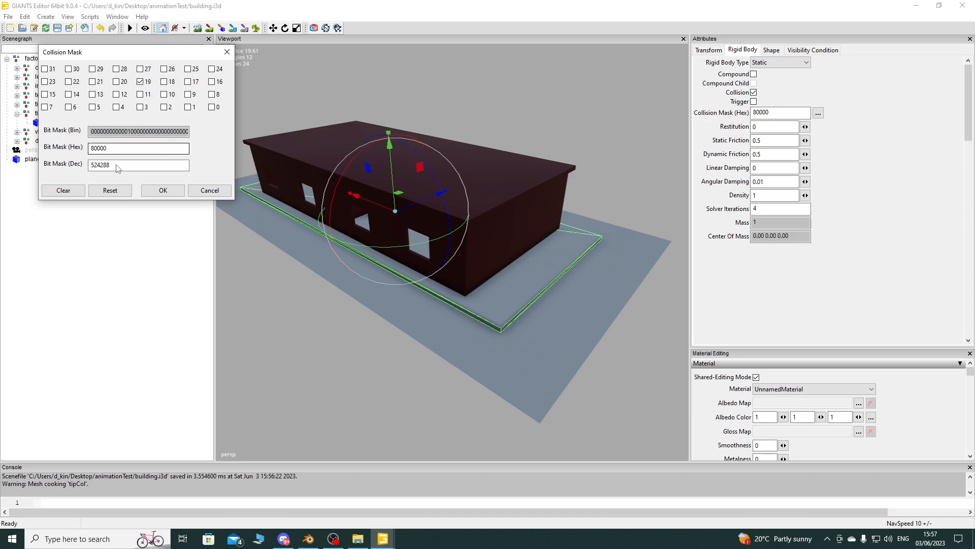
{"action": "left_click", "coordinate": [163, 190]}
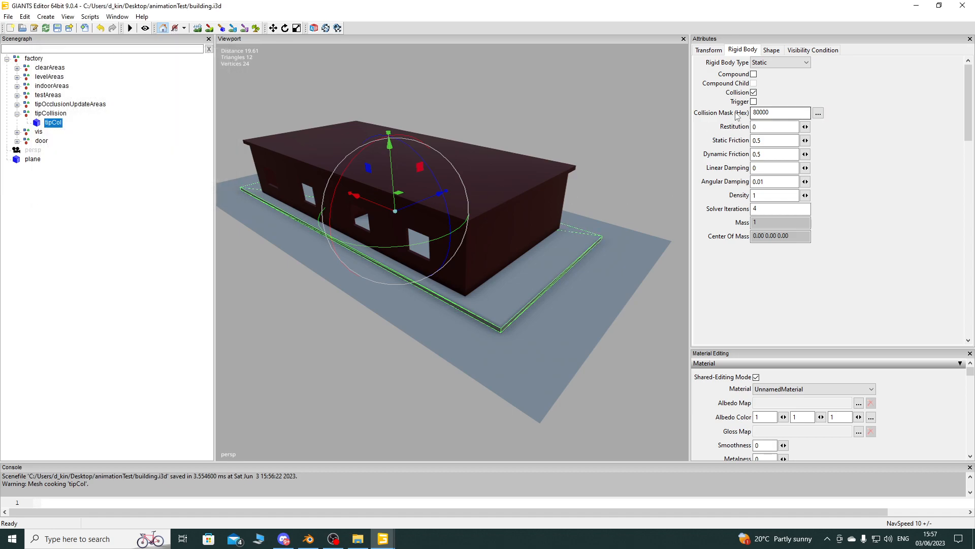
Enable Cast Shadowmap, Receive Shadowmap, Non Renderable and Distance Blending for the tipCol shape
{"action": "left_click", "coordinate": [772, 50]}
{"action": "left_click", "coordinate": [773, 138]}
{"action": "left_click", "coordinate": [773, 147]}
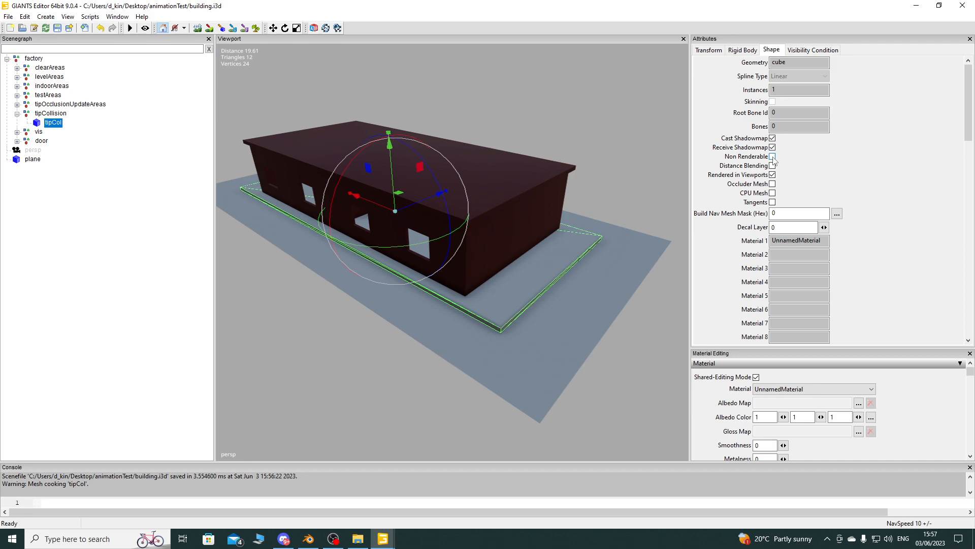
{"action": "left_click", "coordinate": [773, 157]}
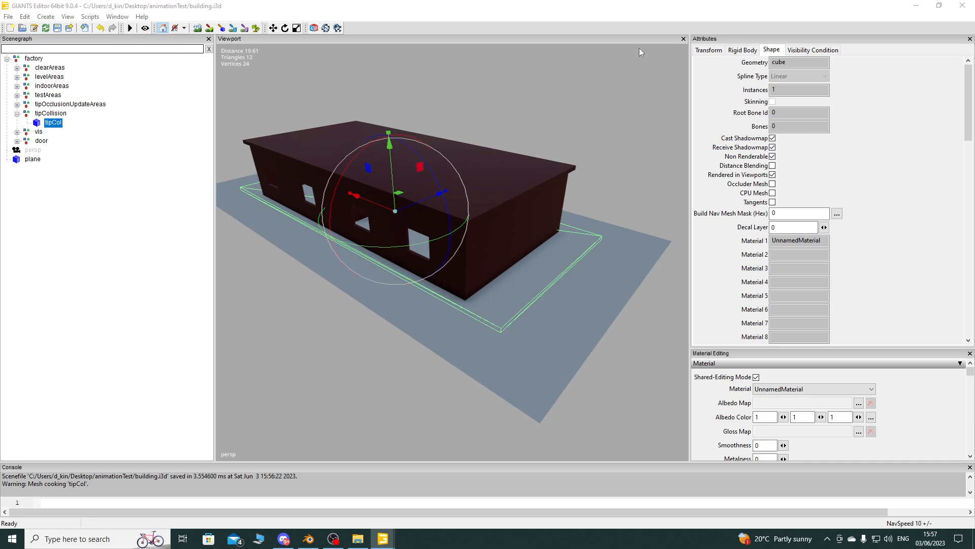
{"action": "left_click", "coordinate": [773, 166]}
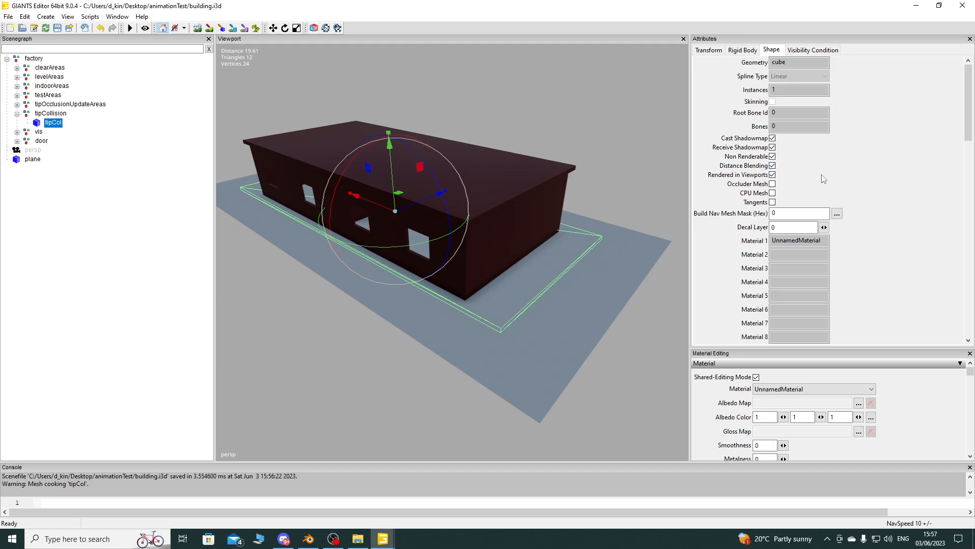
Turn off tipCol's visibility and save the building scene
{"action": "left_click", "coordinate": [465, 327]}
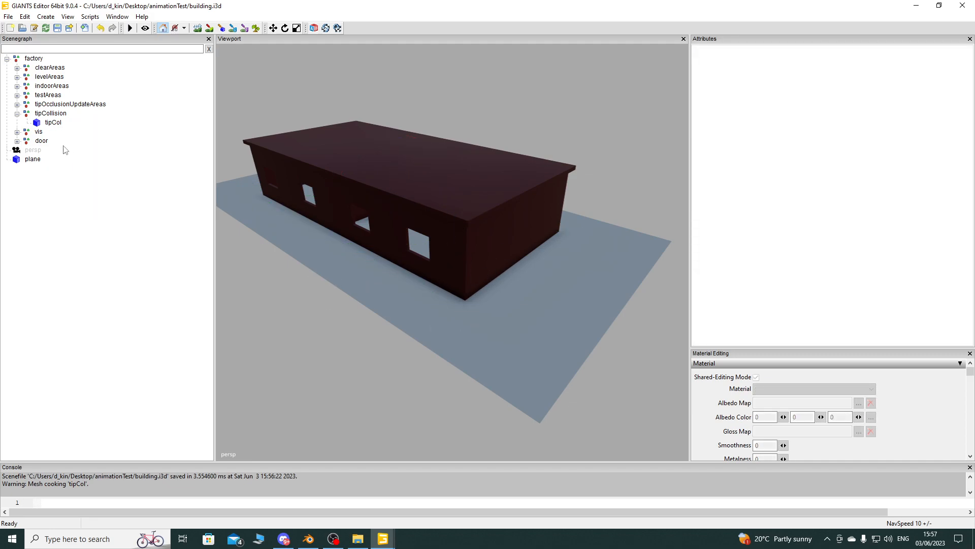
{"action": "left_click", "coordinate": [49, 122]}
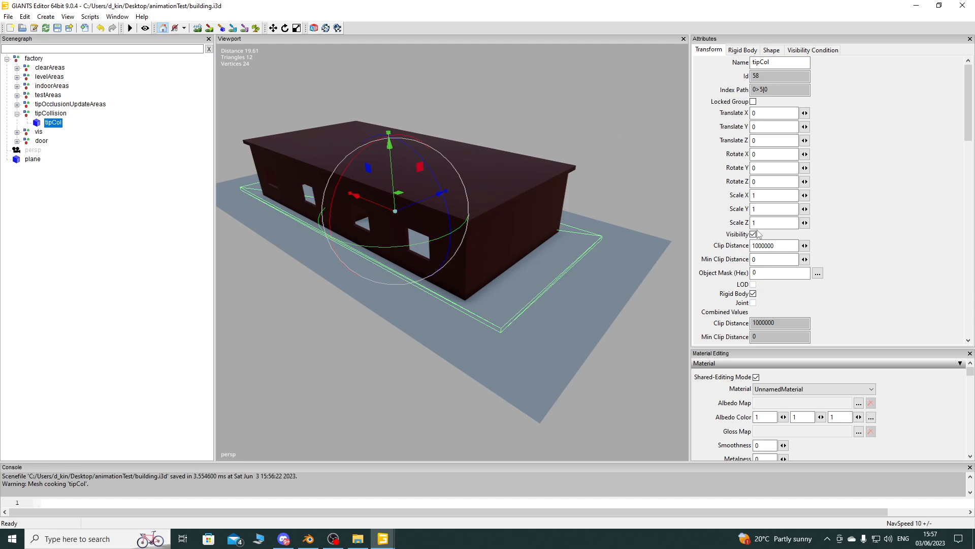
{"action": "left_click", "coordinate": [756, 233]}
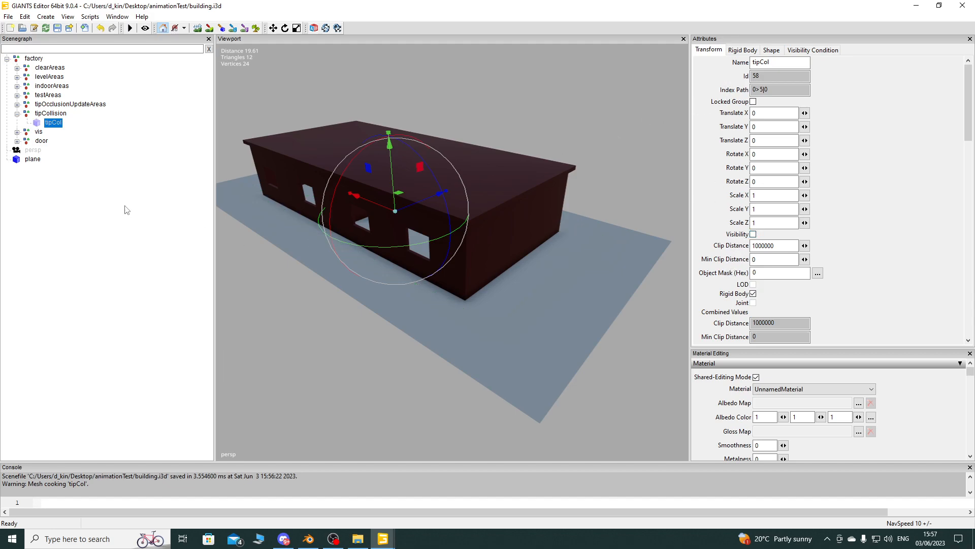
{"action": "left_click", "coordinate": [127, 210]}
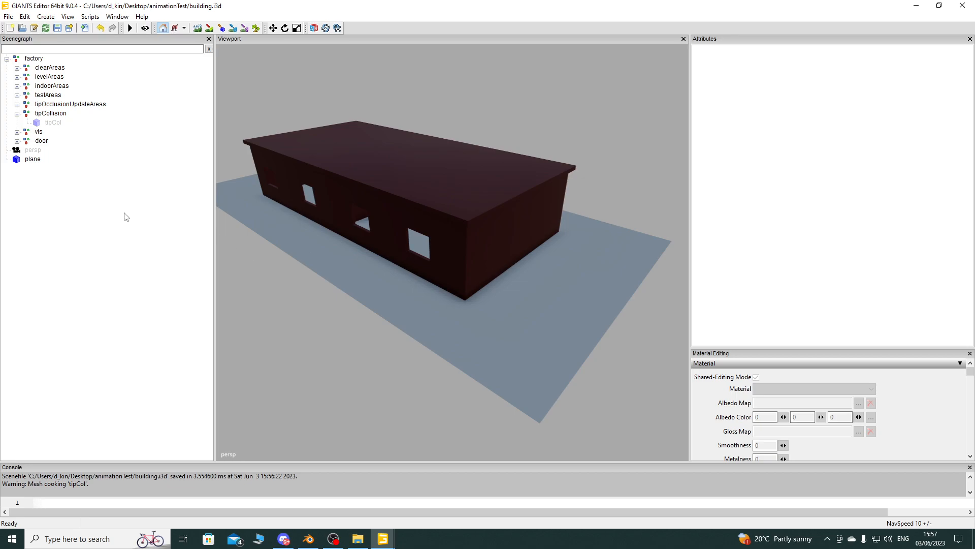
{"action": "key", "text": "ctrl+s"}
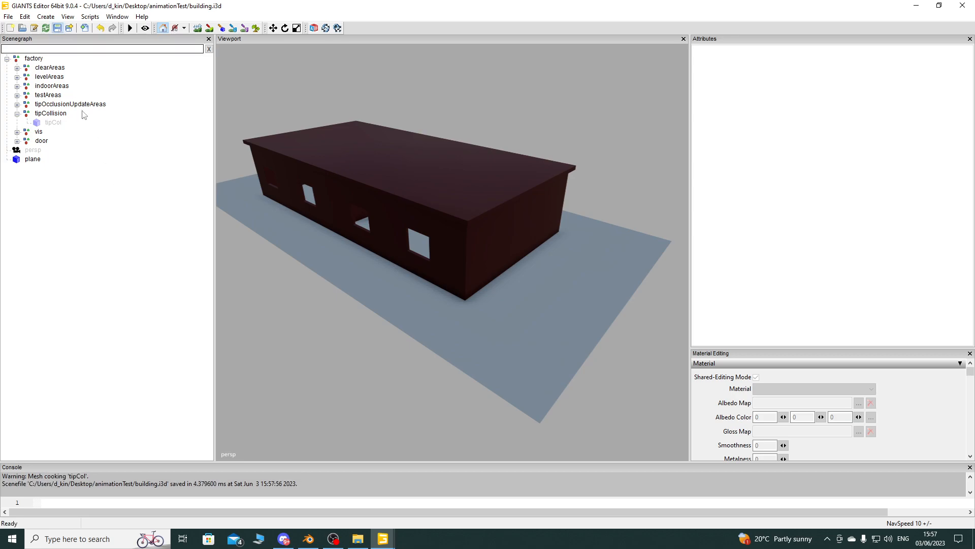
Examine the doubleDoor01 mesh in the door group, checking its transform attributes and its geometry up close
{"action": "left_click", "coordinate": [17, 141]}
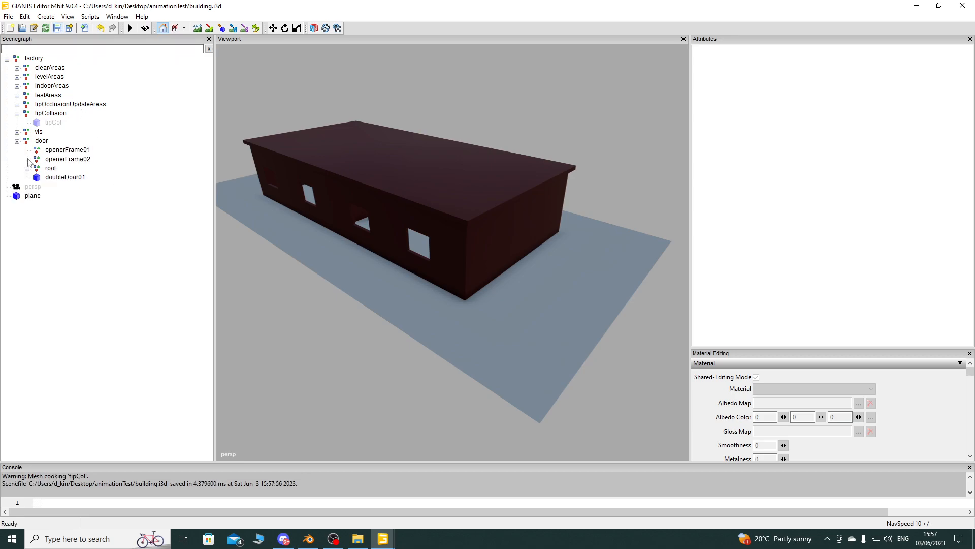
{"action": "left_click", "coordinate": [63, 177]}
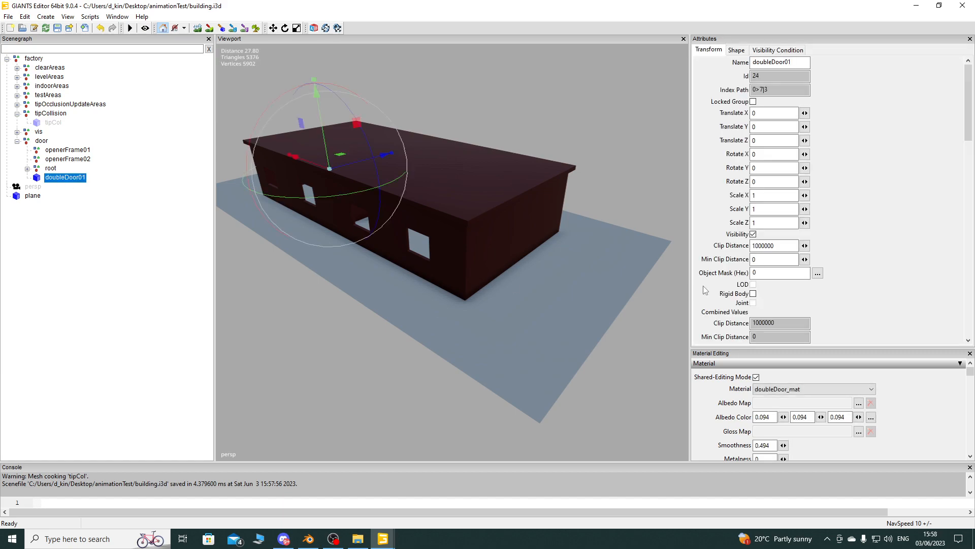
{"action": "scroll", "coordinate": [846, 232], "scroll_direction": "down", "scroll_amount": 2}
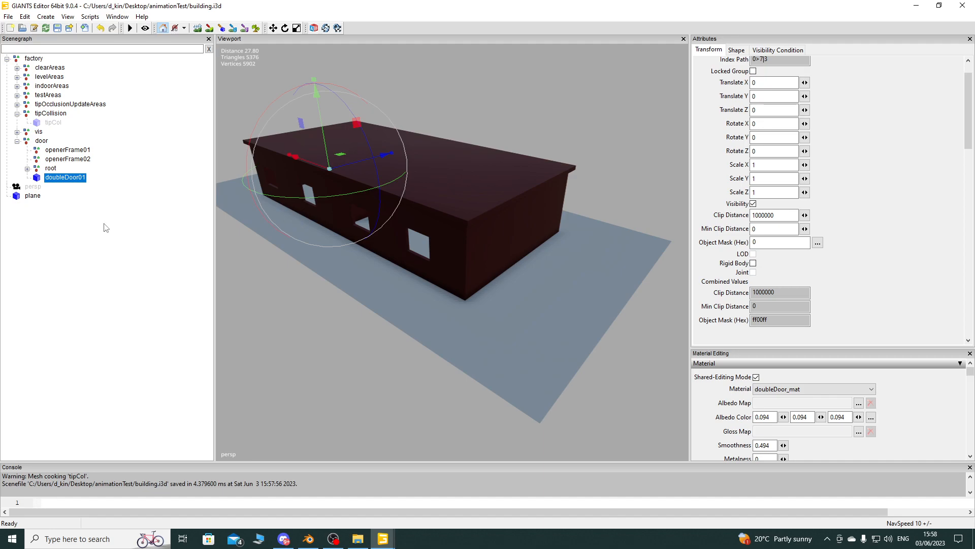
{"action": "left_click_drag", "start_coordinate": [484, 336], "coordinate": [500, 226], "text": "alt"}
{"action": "key", "text": "f"}
{"action": "right_click_drag", "start_coordinate": [500, 227], "coordinate": [504, 246], "text": "alt"}
{"action": "left_click_drag", "start_coordinate": [504, 246], "coordinate": [526, 260], "text": "alt"}
{"action": "right_click_drag", "start_coordinate": [526, 260], "coordinate": [531, 270], "text": "alt"}
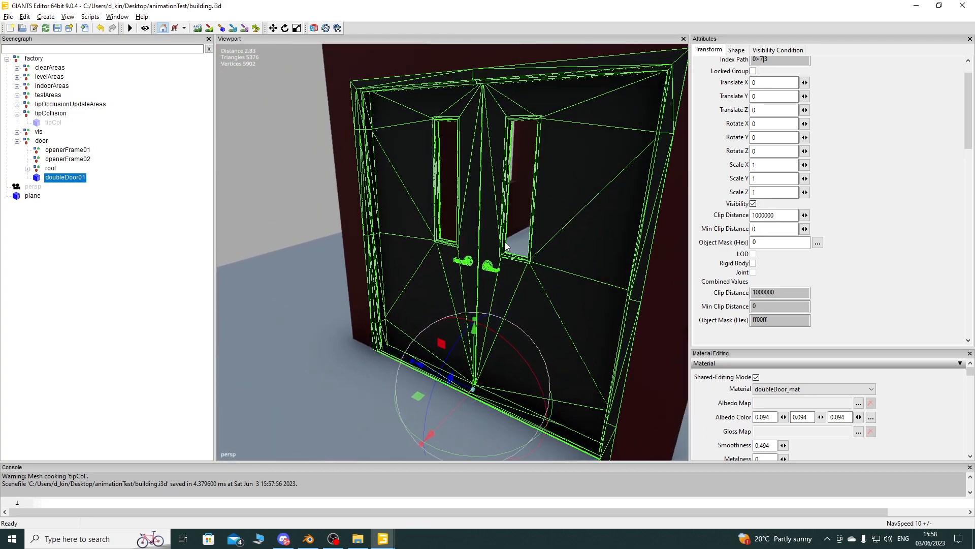
{"action": "left_click_drag", "start_coordinate": [530, 270], "coordinate": [481, 273], "text": "alt"}
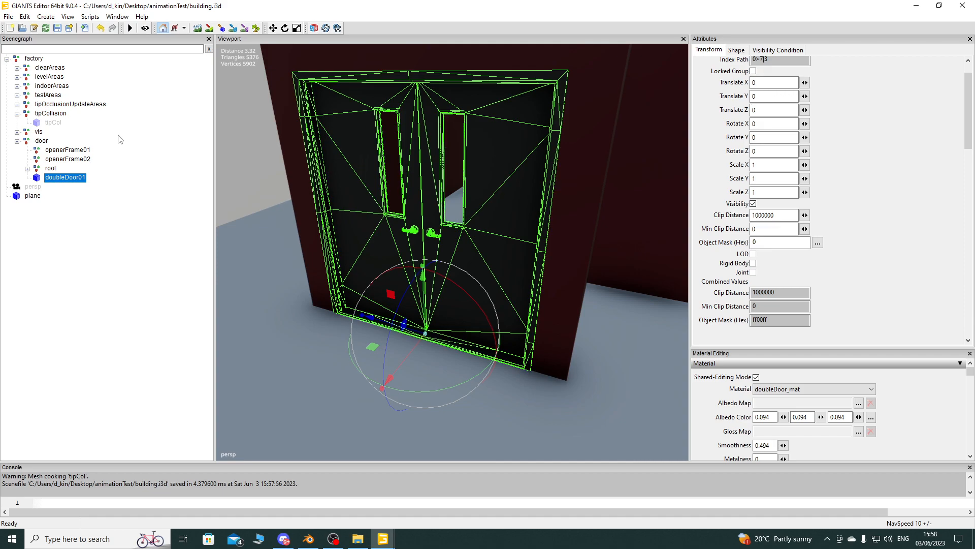
Save the building scene and close the hayLoft reference scene
{"action": "left_click", "coordinate": [57, 28]}
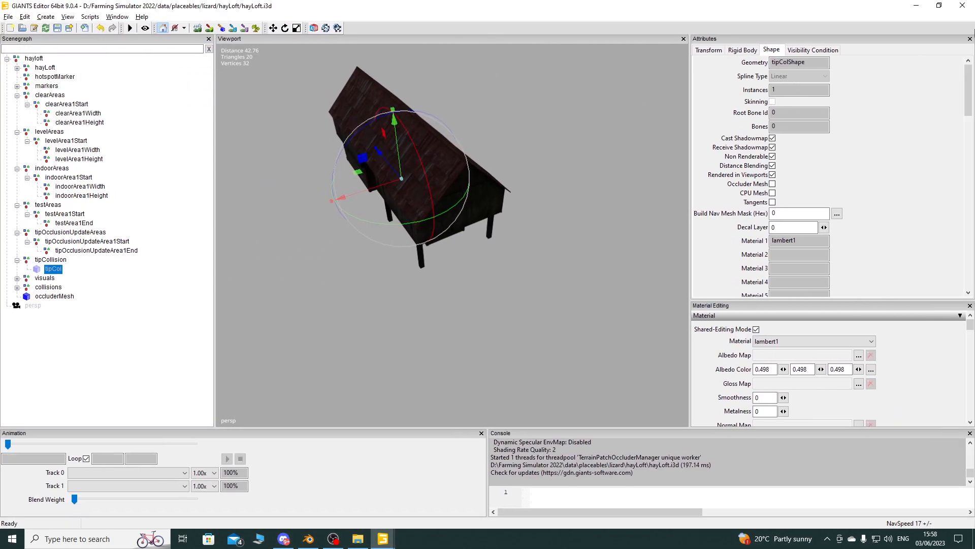
{"action": "left_click", "coordinate": [962, 6]}
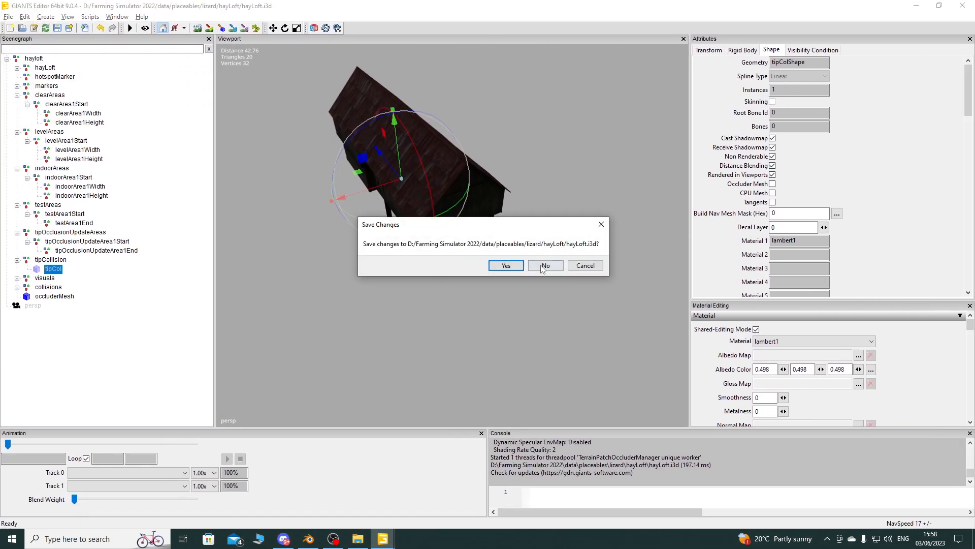
{"action": "left_click", "coordinate": [511, 264]}
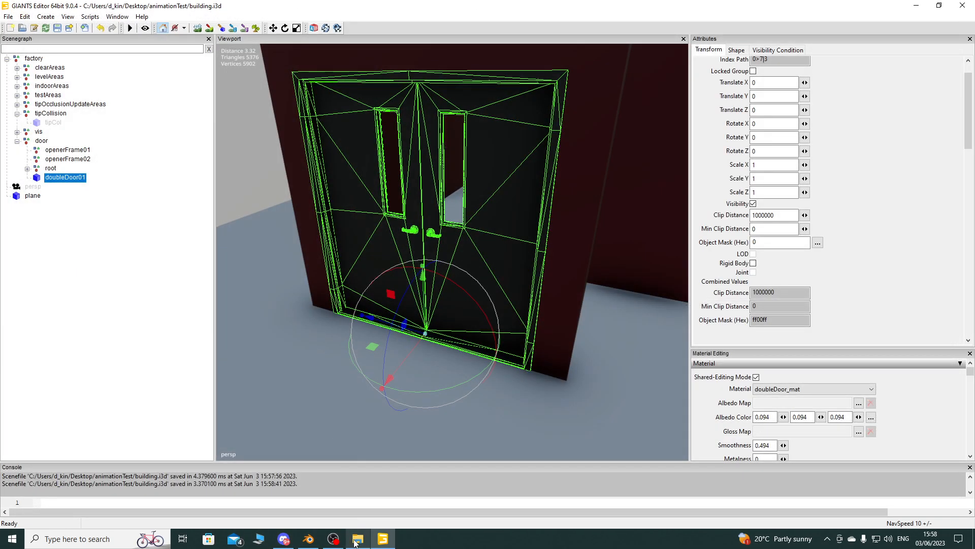
Switch to Blender and exclude the building collection from the view layer
{"action": "left_click", "coordinate": [357, 541]}
{"action": "left_click", "coordinate": [357, 541]}
{"action": "left_click", "coordinate": [308, 538]}
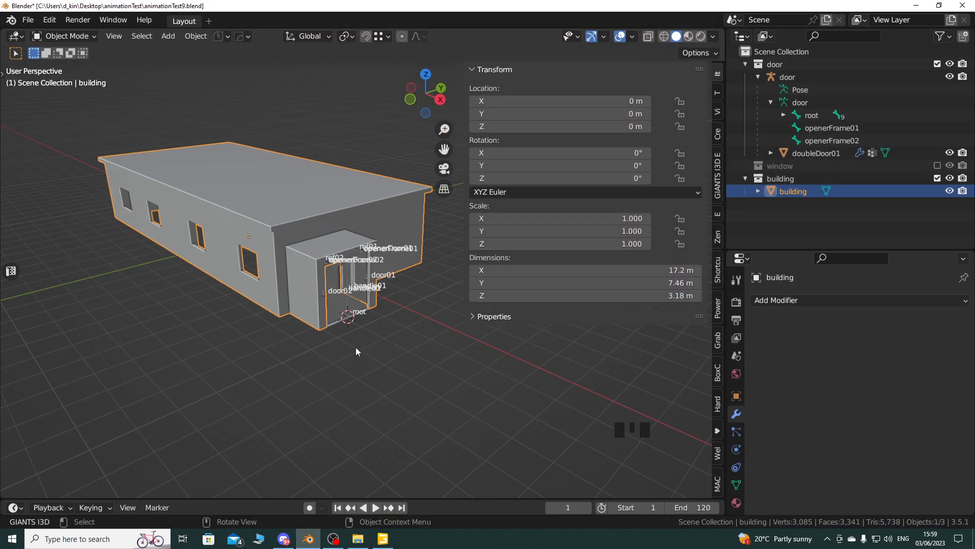
{"action": "key", "text": "n"}
{"action": "middle_click_drag", "start_coordinate": [385, 361], "coordinate": [295, 336]}
{"action": "scroll", "coordinate": [361, 346], "scroll_direction": "up", "scroll_amount": 4}
{"action": "middle_click_drag", "start_coordinate": [353, 291], "coordinate": [380, 312]}
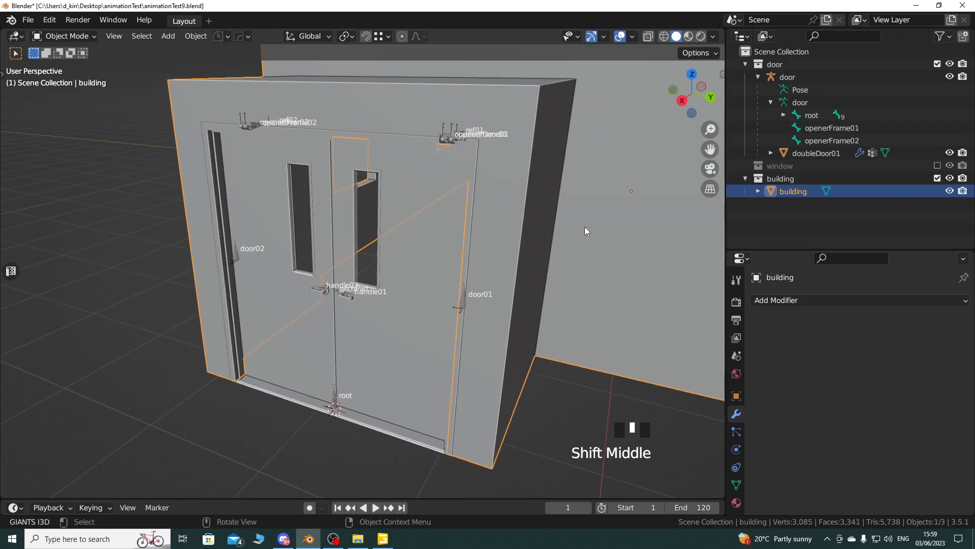
{"action": "left_click", "coordinate": [604, 239]}
{"action": "key", "text": "h"}
{"action": "middle_click_drag", "start_coordinate": [374, 254], "coordinate": [438, 279]}
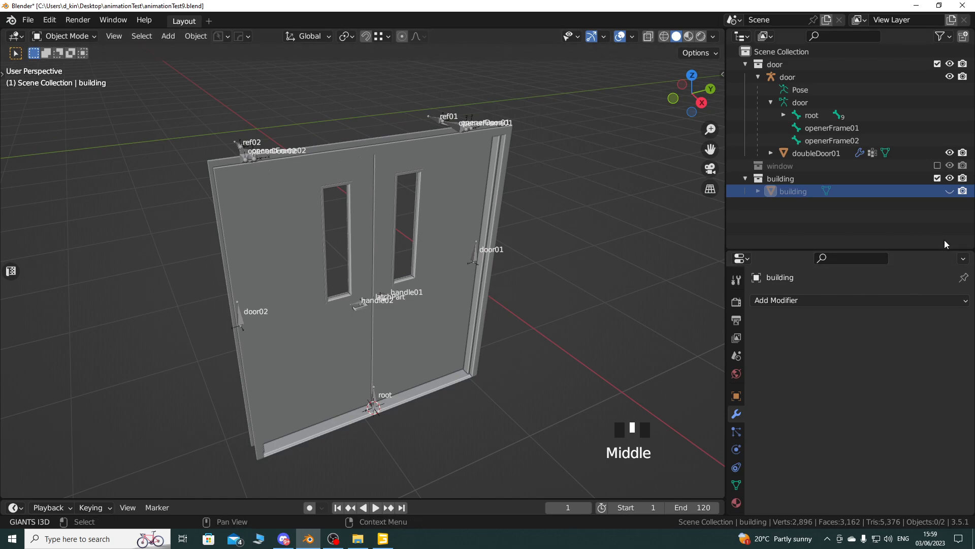
{"action": "left_click", "coordinate": [949, 191]}
{"action": "left_click", "coordinate": [937, 178]}
Examine the double door model and its bones from the front and back
{"action": "middle_click_drag", "start_coordinate": [368, 325], "coordinate": [425, 257]}
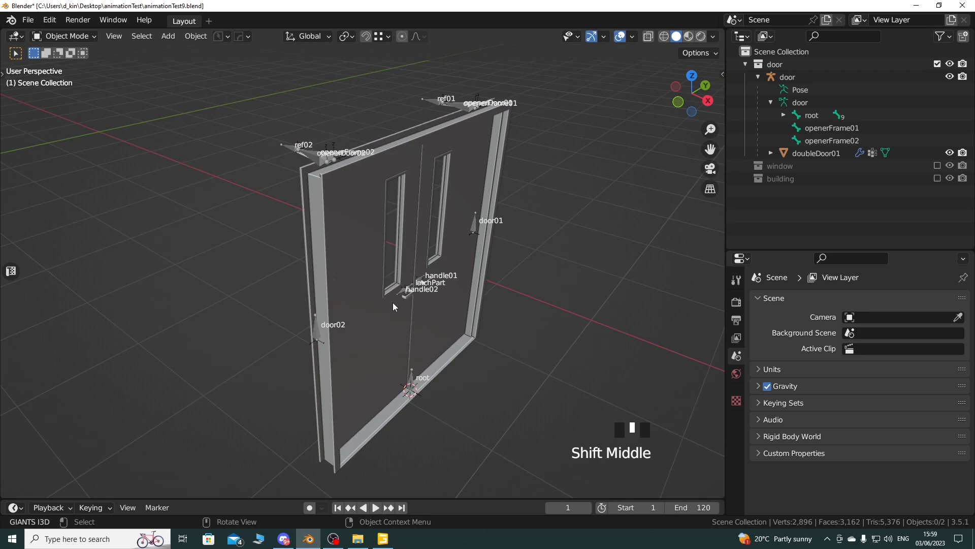
{"action": "middle_click_drag", "start_coordinate": [392, 270], "coordinate": [427, 276]}
{"action": "scroll", "coordinate": [311, 283], "scroll_direction": "up", "scroll_amount": 4}
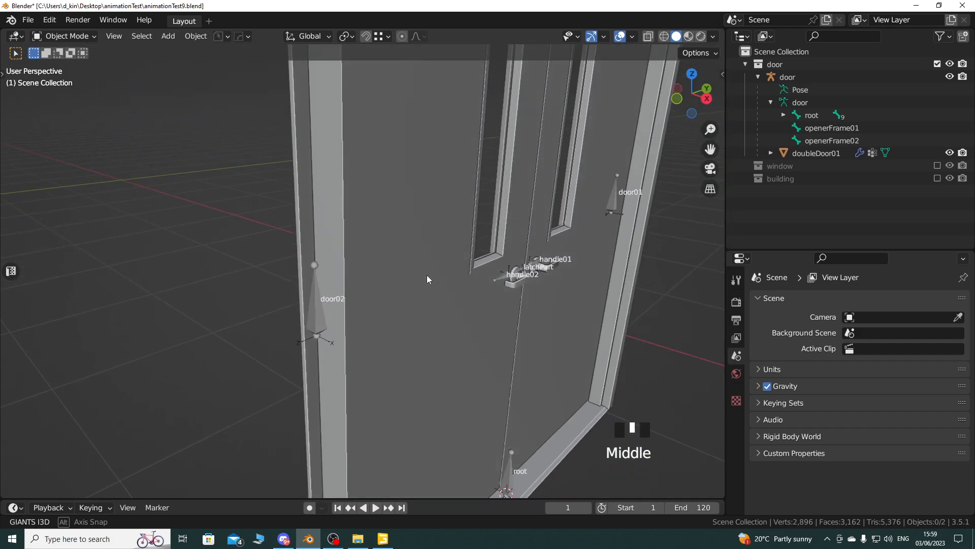
{"action": "scroll", "coordinate": [418, 343], "scroll_direction": "down", "scroll_amount": 3}
{"action": "middle_click_drag", "start_coordinate": [419, 343], "coordinate": [375, 282], "text": "shift"}
{"action": "middle_click_drag", "start_coordinate": [421, 223], "coordinate": [332, 298]}
{"action": "scroll", "coordinate": [361, 324], "scroll_direction": "up", "scroll_amount": 2}
{"action": "scroll", "coordinate": [363, 305], "scroll_direction": "down", "scroll_amount": 2}
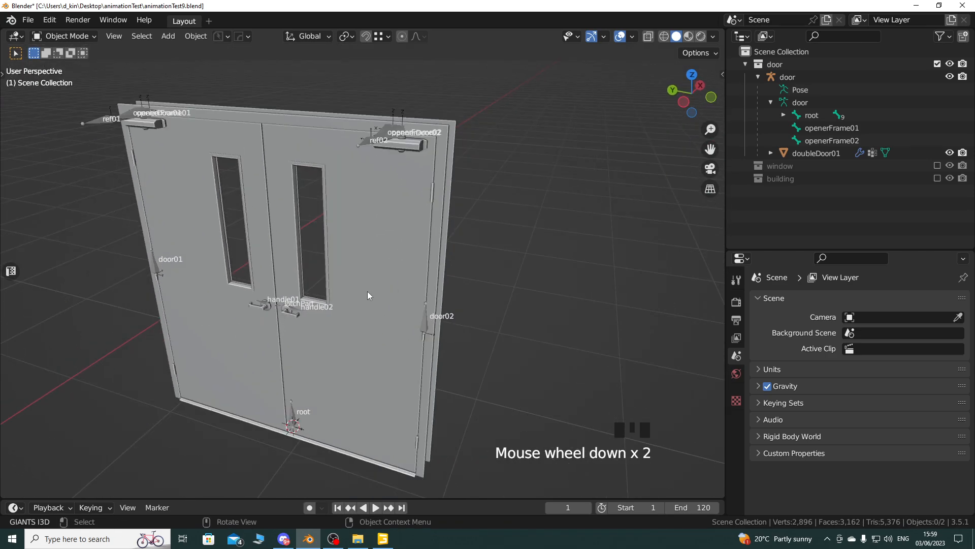
Isolate the door02 leaf of doubleDoor01 in Edit Mode by hiding all other mesh geometry
{"action": "left_click", "coordinate": [369, 302]}
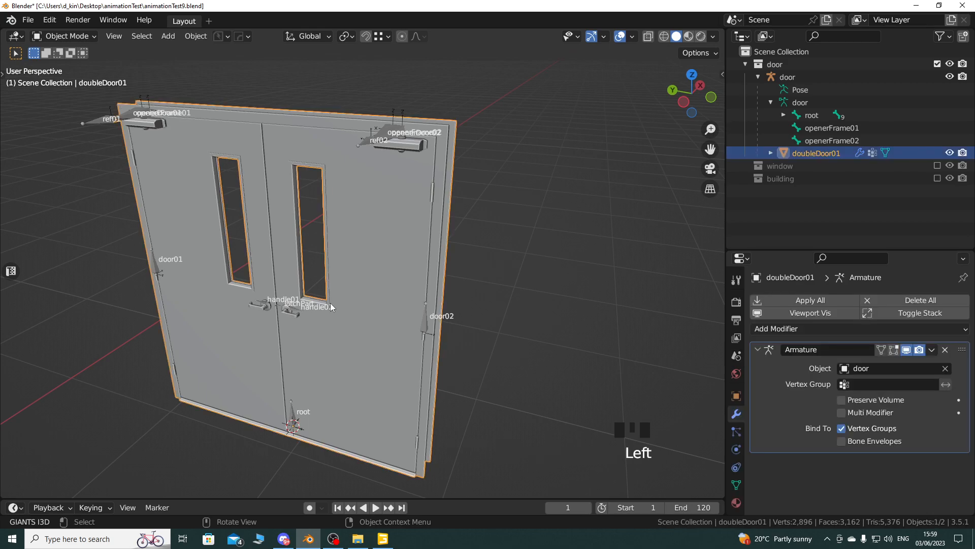
{"action": "key", "text": "Tab"}
{"action": "key", "text": "alt+a"}
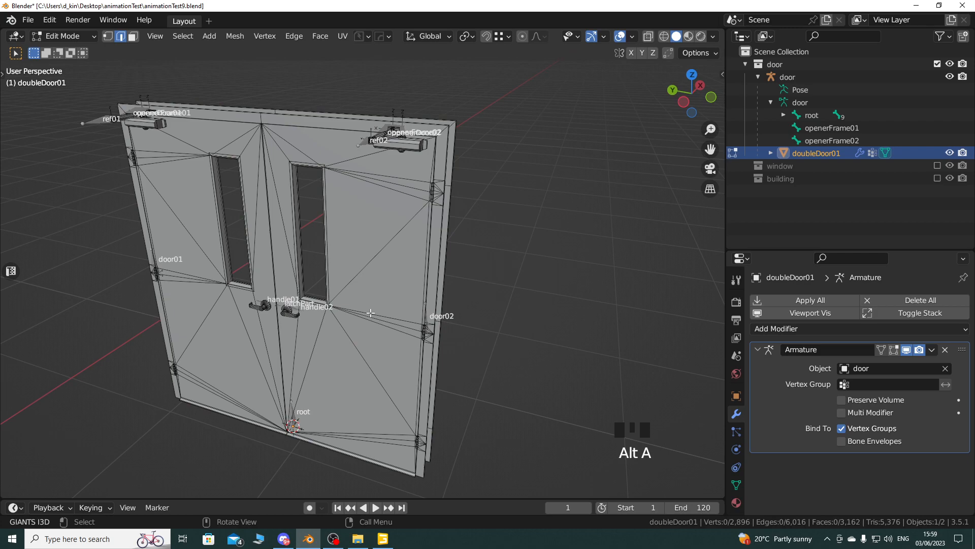
{"action": "key", "text": "l"}
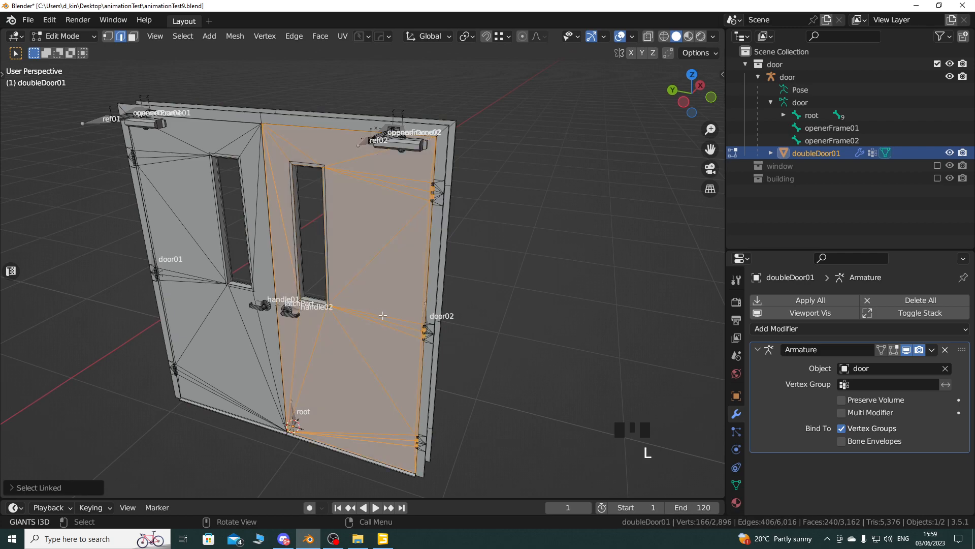
{"action": "middle_click_drag", "start_coordinate": [383, 316], "coordinate": [195, 316]}
{"action": "middle_click_drag", "start_coordinate": [345, 308], "coordinate": [316, 314], "text": "shift"}
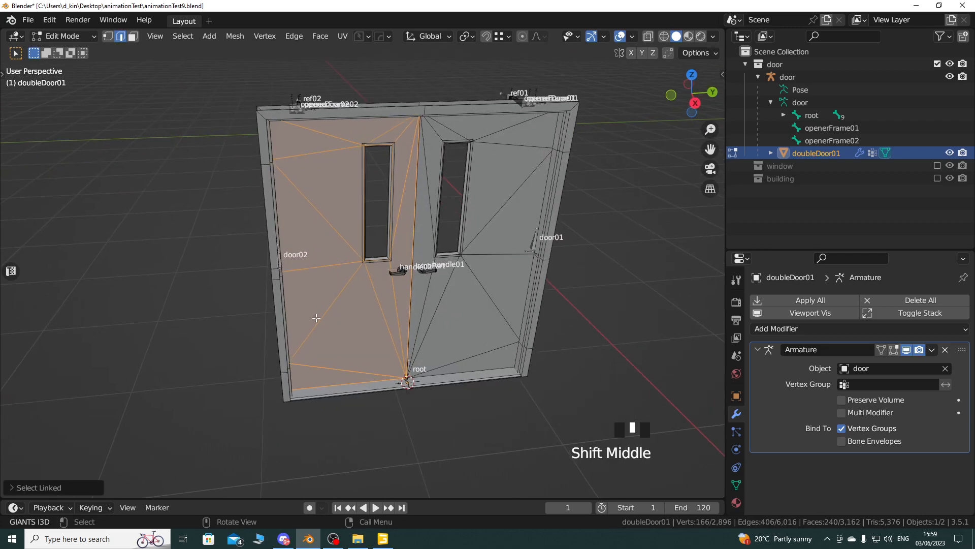
{"action": "key", "text": "ctrl+i"}
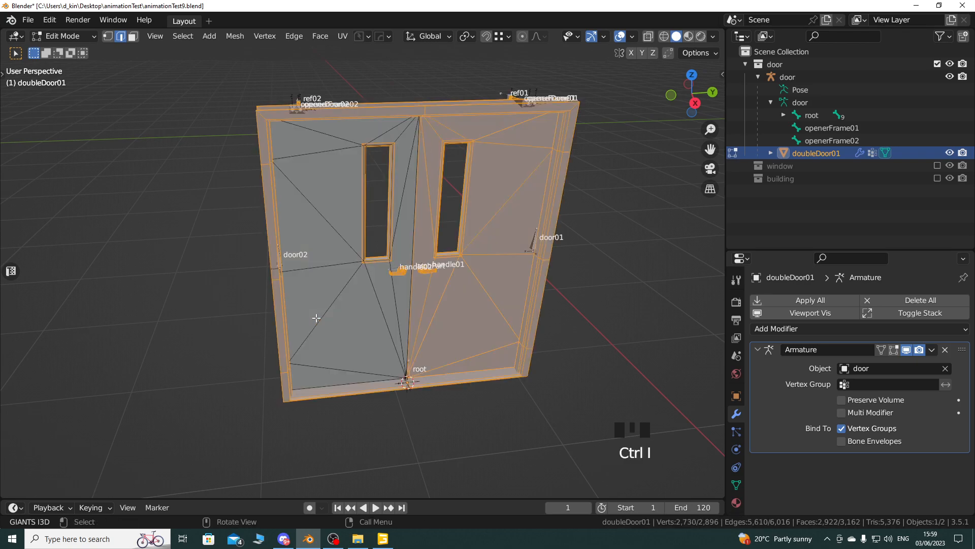
{"action": "key", "text": "h"}
Select the narrow bottom face of the door02 leaf in face select mode
{"action": "middle_click_drag", "start_coordinate": [341, 256], "coordinate": [390, 234]}
{"action": "scroll", "coordinate": [376, 282], "scroll_direction": "up", "scroll_amount": 3}
{"action": "middle_click_drag", "start_coordinate": [376, 282], "coordinate": [368, 341], "text": "shift"}
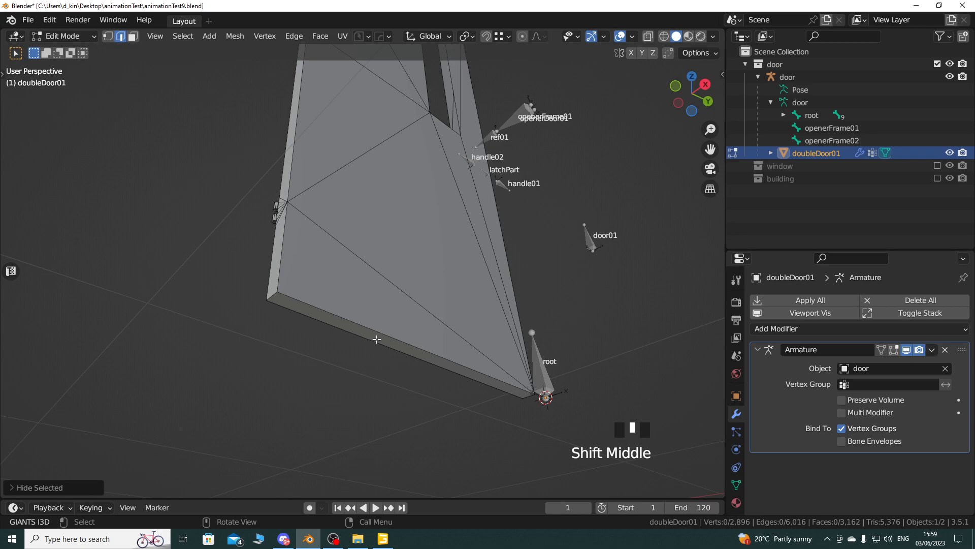
{"action": "left_click", "coordinate": [387, 347]}
{"action": "left_click", "coordinate": [389, 344]}
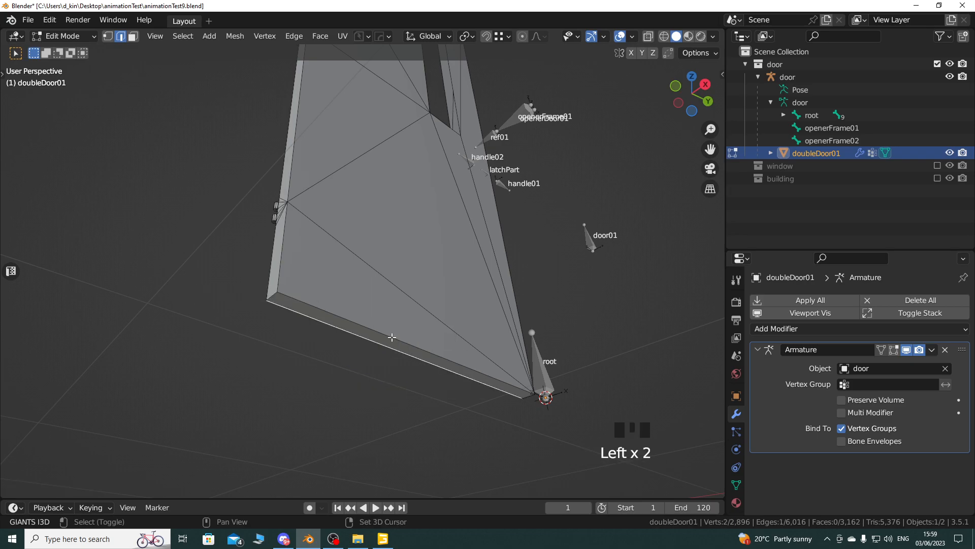
{"action": "left_click", "coordinate": [389, 340], "text": "shift"}
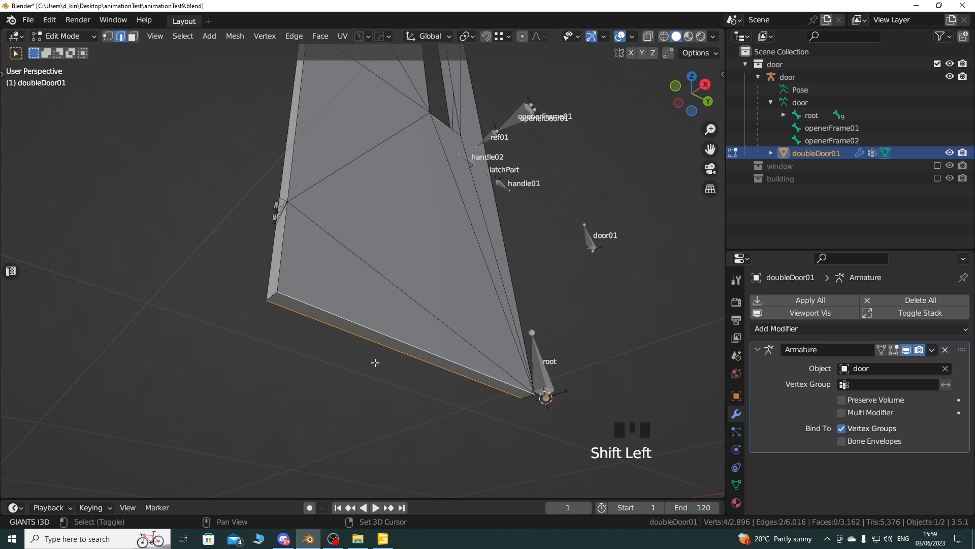
{"action": "key", "text": "3"}
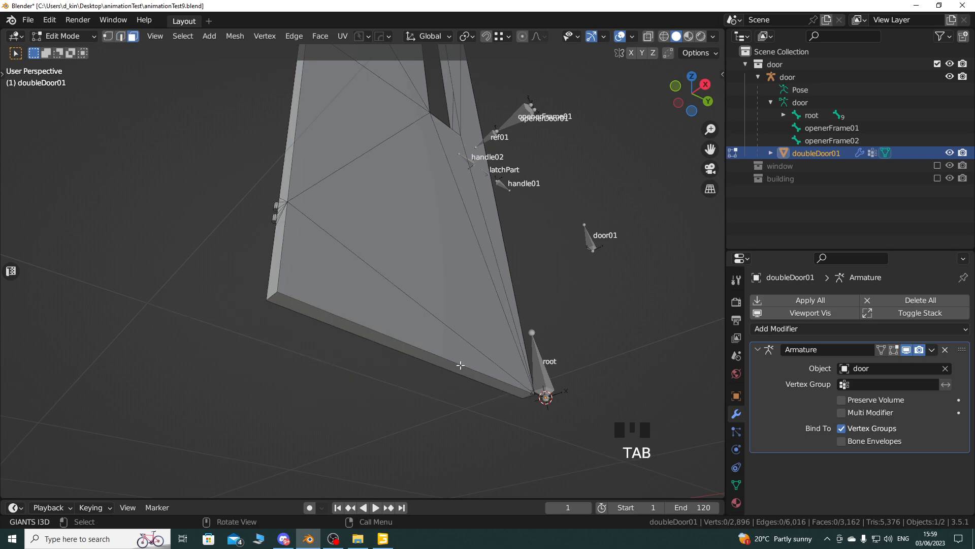
{"action": "left_click", "coordinate": [399, 347]}
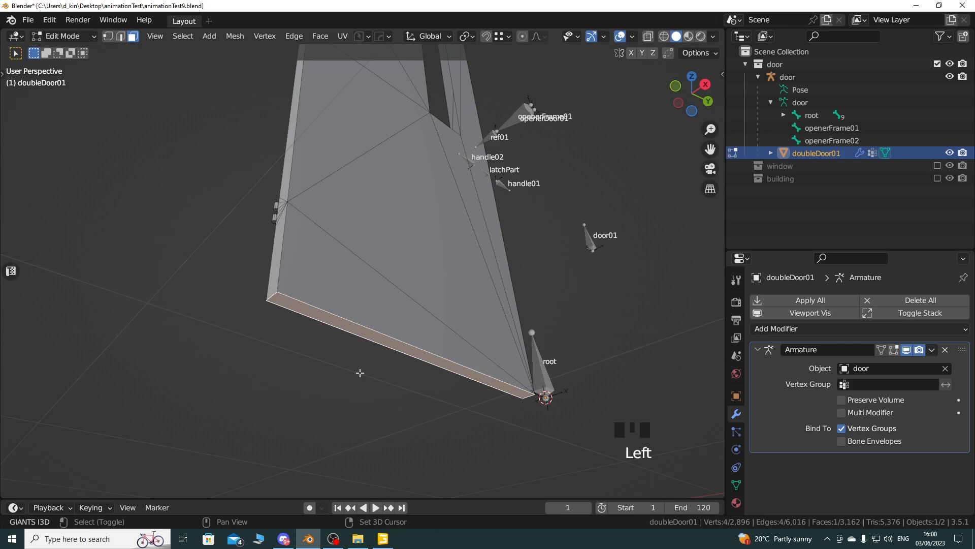
Duplicate the door leaf's bottom face in place and separate the copy into its own object
{"action": "key", "text": "shift+d"}
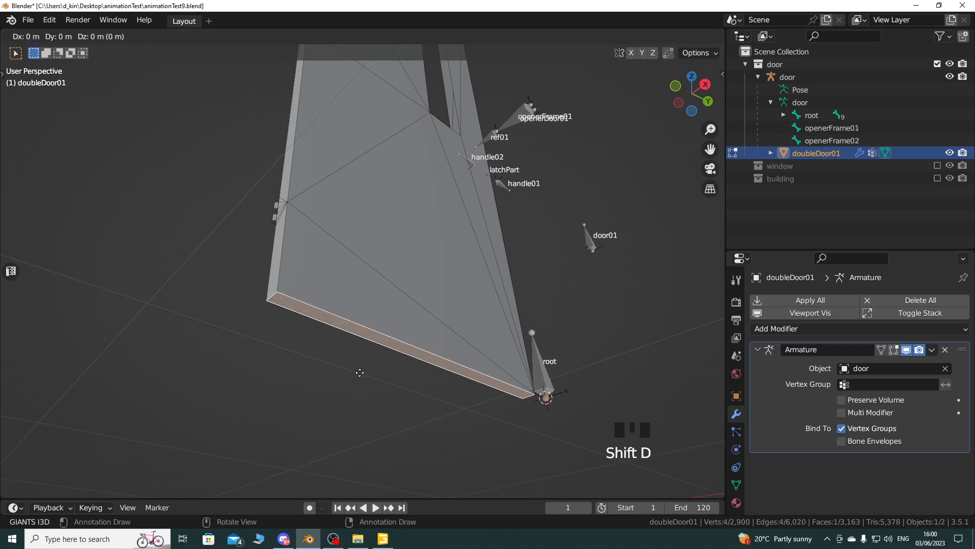
{"action": "right_click", "coordinate": [360, 373]}
{"action": "key", "text": "p"}
{"action": "left_click", "coordinate": [361, 373]}
{"action": "key", "text": "Tab"}
{"action": "key", "text": "a"}
{"action": "middle_click_drag", "start_coordinate": [535, 225], "coordinate": [449, 368]}
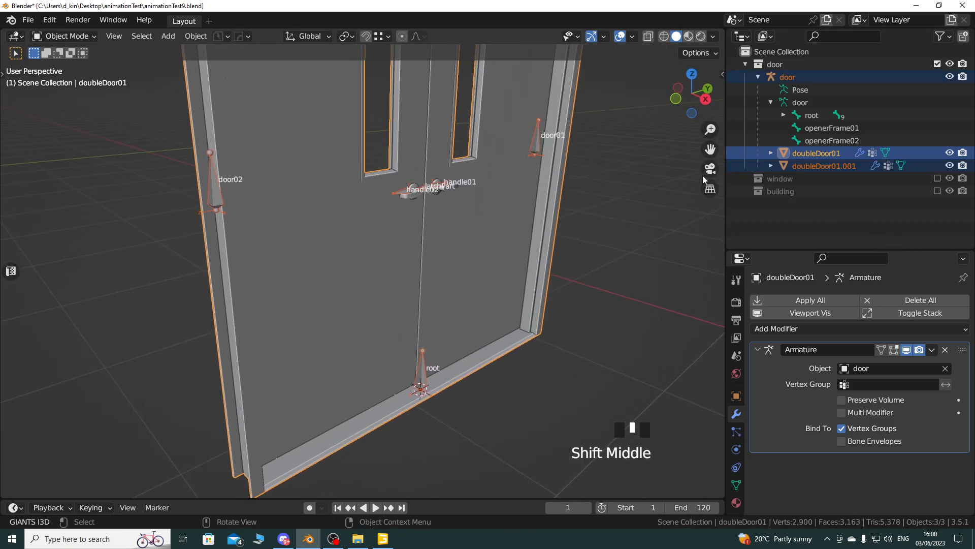
Extrude the separated bottom face, doubleDoor01.001, upward about 2.03 m to the top edge of the door leaf
{"action": "left_click", "coordinate": [834, 165]}
{"action": "scroll", "coordinate": [447, 328], "scroll_direction": "down", "scroll_amount": 3}
{"action": "middle_click_drag", "start_coordinate": [447, 328], "coordinate": [391, 316], "text": "shift"}
{"action": "key", "text": "Tab"}
{"action": "key", "text": "a"}
{"action": "scroll", "coordinate": [392, 316], "scroll_direction": "up", "scroll_amount": 3}
{"action": "middle_click_drag", "start_coordinate": [244, 340], "coordinate": [359, 354]}
{"action": "scroll", "coordinate": [337, 366], "scroll_direction": "up", "scroll_amount": 3}
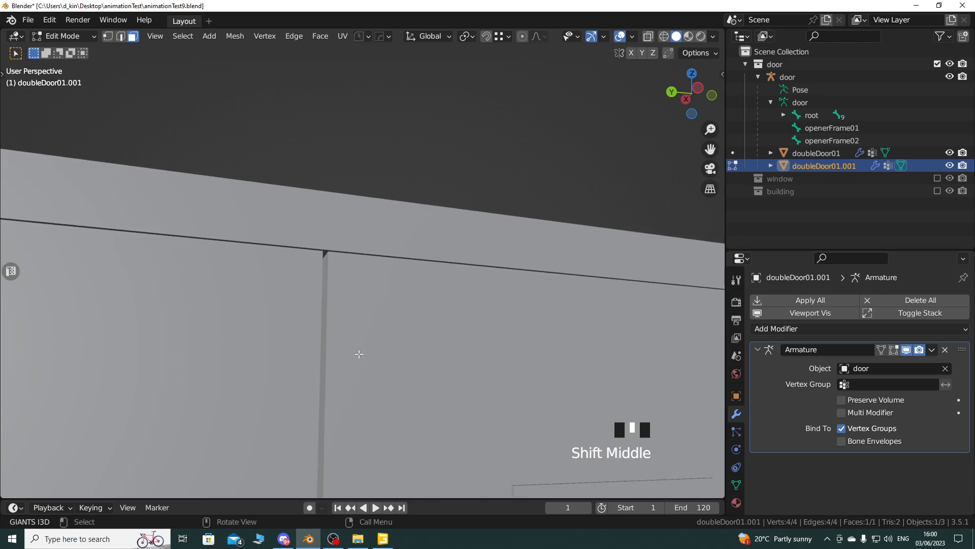
{"action": "key", "text": "e"}
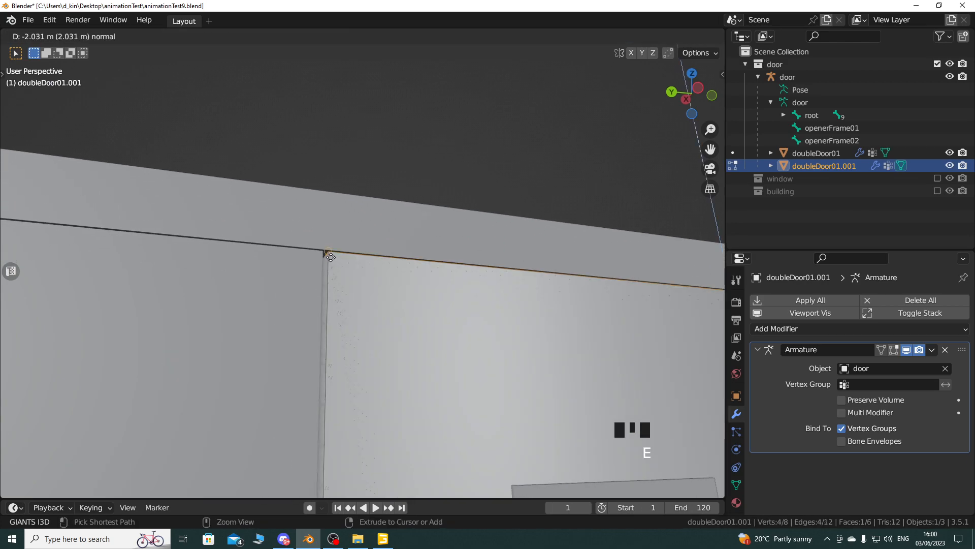
{"action": "left_click", "coordinate": [331, 256]}
{"action": "middle_click_drag", "start_coordinate": [326, 252], "coordinate": [363, 352]}
{"action": "scroll", "coordinate": [305, 372], "scroll_direction": "down", "scroll_amount": 6}
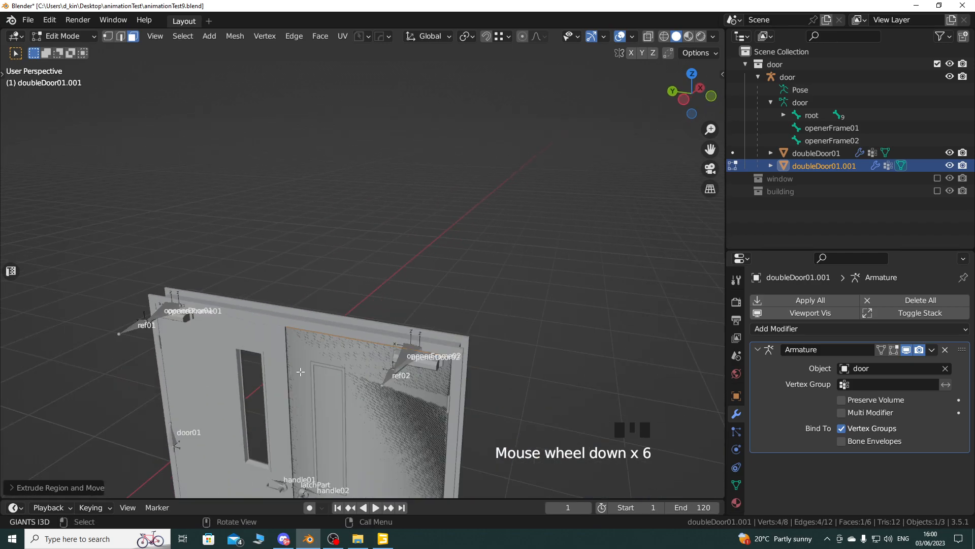
Hide the original doubleDoor01 object and examine the extruded door block from several sides
{"action": "middle_click_drag", "start_coordinate": [459, 375], "coordinate": [438, 371]}
{"action": "key", "text": "Tab"}
{"action": "left_click", "coordinate": [949, 153]}
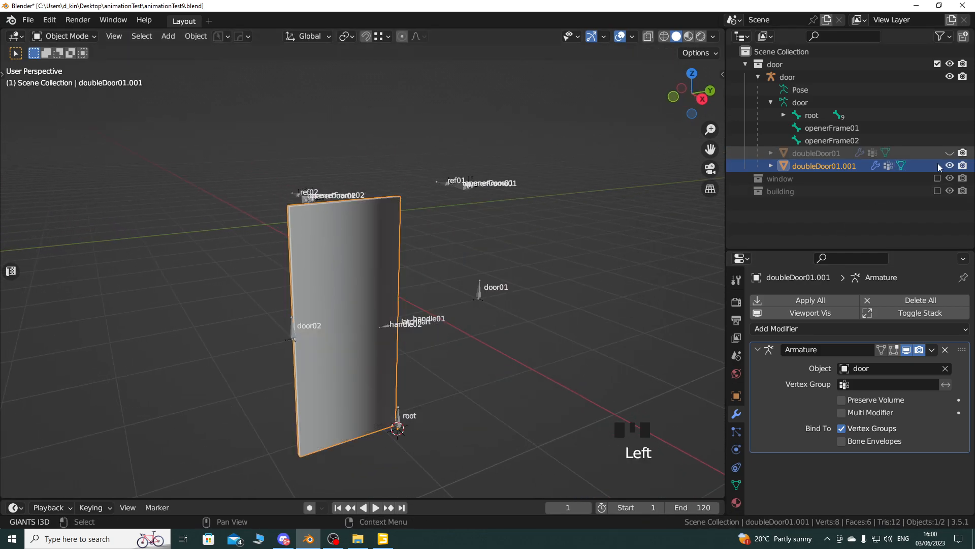
{"action": "middle_click_drag", "start_coordinate": [279, 278], "coordinate": [302, 305]}
{"action": "scroll", "coordinate": [360, 331], "scroll_direction": "up", "scroll_amount": 3}
{"action": "middle_click_drag", "start_coordinate": [360, 331], "coordinate": [415, 359], "text": "shift"}
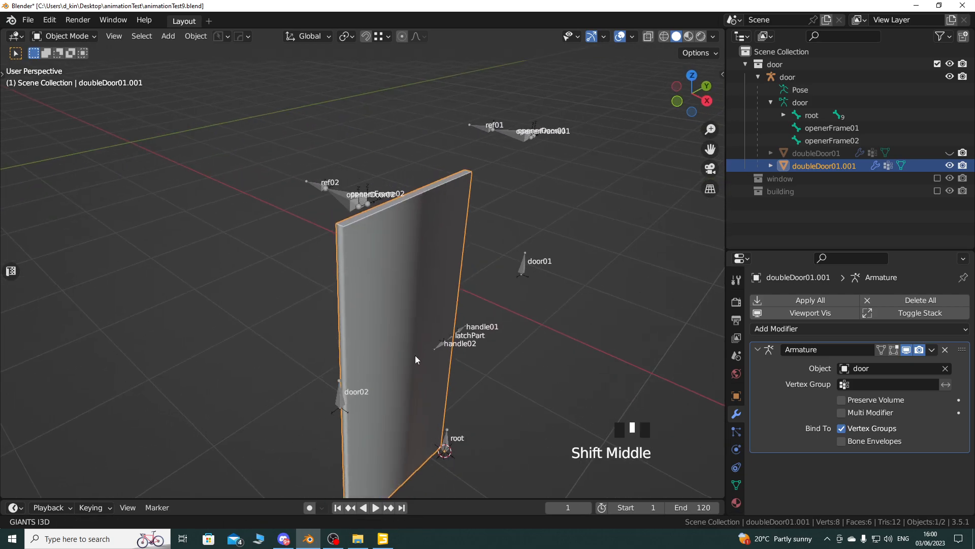
{"action": "scroll", "coordinate": [381, 269], "scroll_direction": "up", "scroll_amount": 1}
{"action": "left_click", "coordinate": [380, 270]}
{"action": "middle_click_drag", "start_coordinate": [374, 296], "coordinate": [438, 317]}
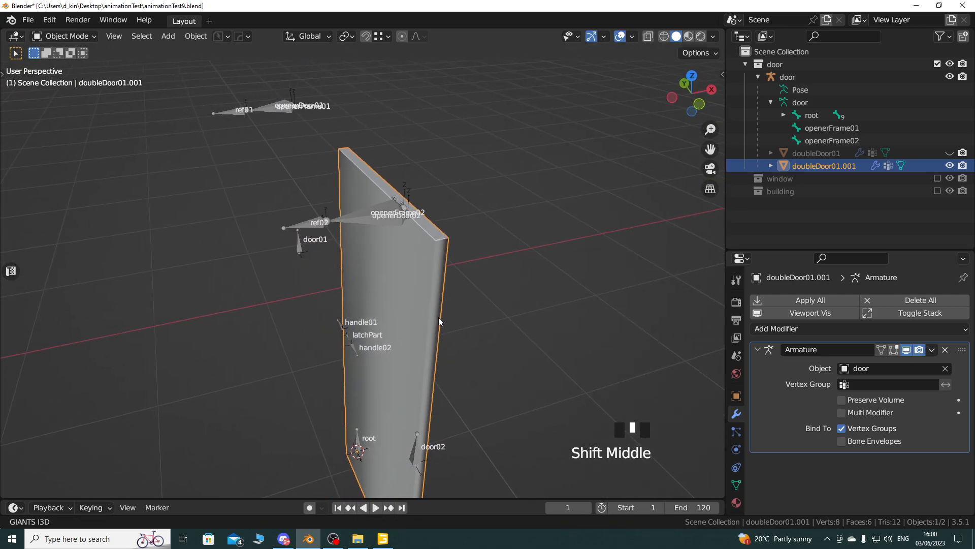
Turn on backface culling in the viewport and recalculate the normals of all faces of the door block
{"action": "left_click", "coordinate": [713, 37]}
{"action": "left_click", "coordinate": [669, 275]}
{"action": "mouse_move", "coordinate": [393, 318]}
{"action": "middle_mouse_down"}
{"action": "mouse_move", "coordinate": [385, 352]}
{"action": "mouse_move", "coordinate": [305, 272]}
{"action": "mouse_move", "coordinate": [383, 278]}
{"action": "mouse_move", "coordinate": [346, 302]}
{"action": "middle_mouse_up"}
{"action": "scroll", "coordinate": [305, 270], "scroll_direction": "down", "scroll_amount": 3}
{"action": "key", "text": "Tab"}
{"action": "key", "text": "a"}
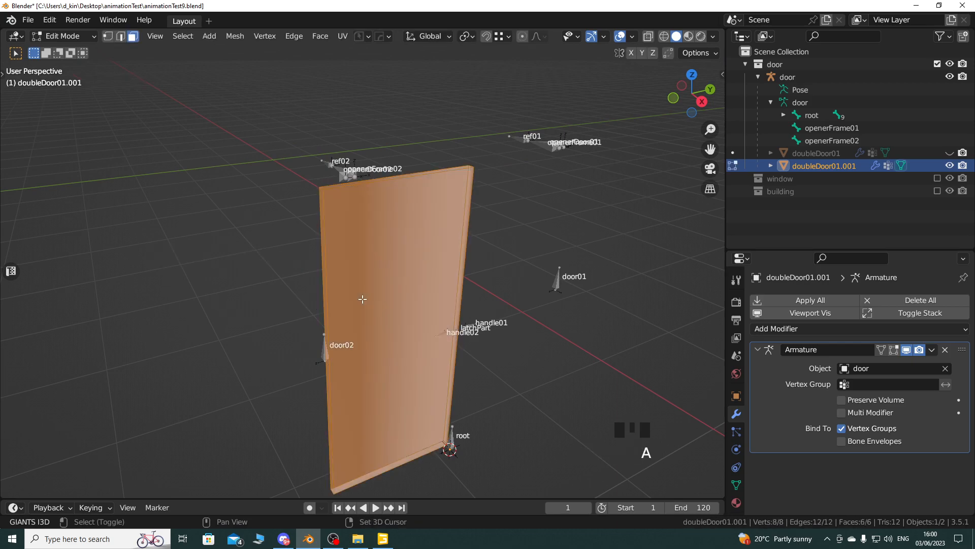
{"action": "key", "text": "shift+n"}
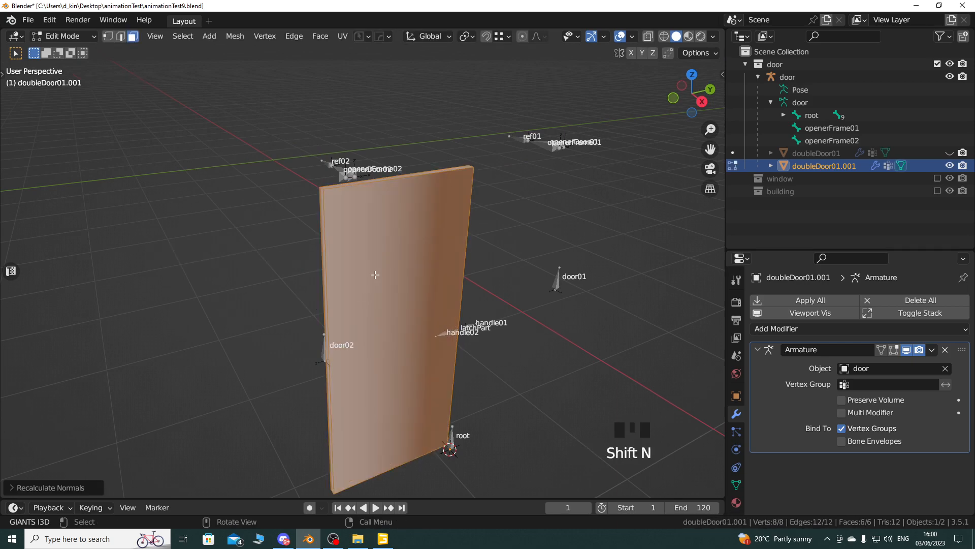
{"action": "key", "text": "Tab"}
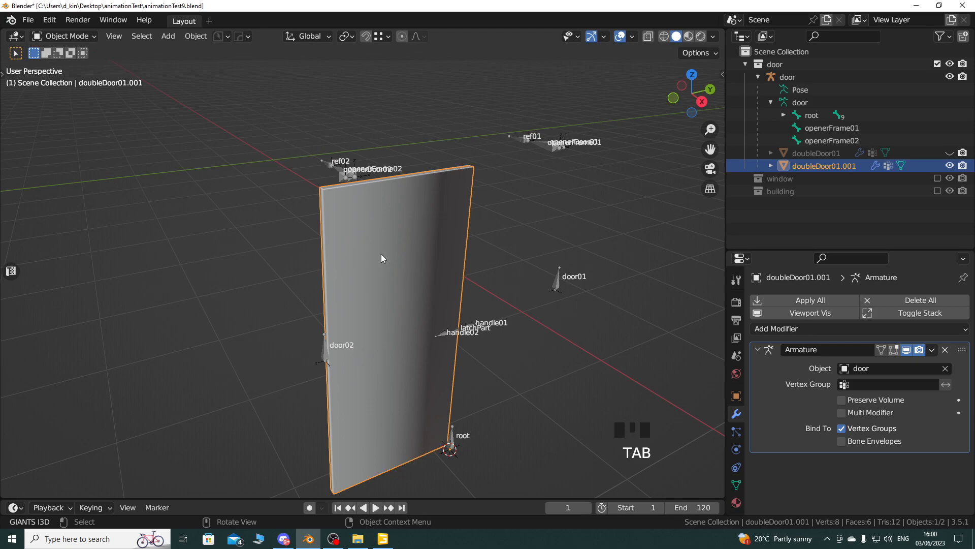
Fix the door block's smooth shading with the HOps Sharpen operation at 30° sharpness
{"action": "key", "text": "Tab"}
{"action": "key", "text": "a"}
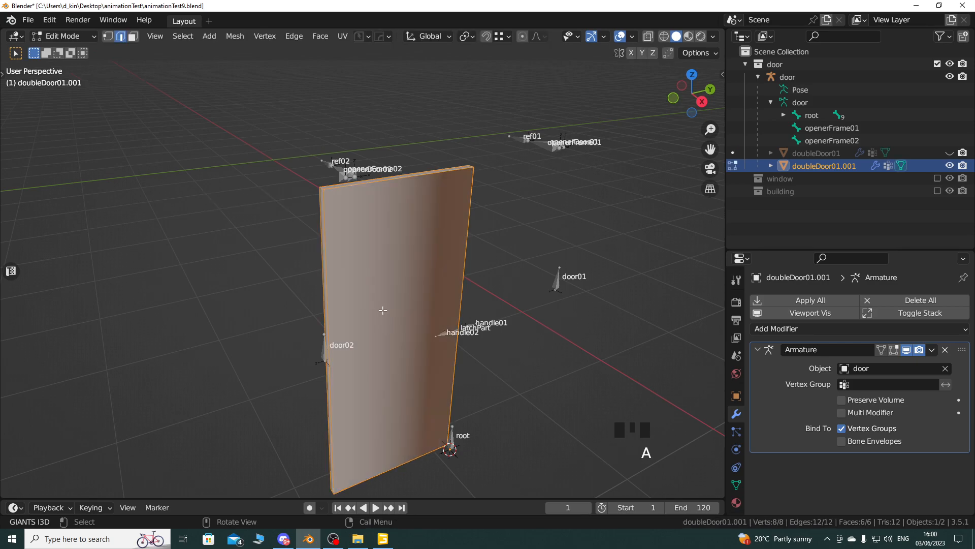
{"action": "key", "text": "ctrl"}
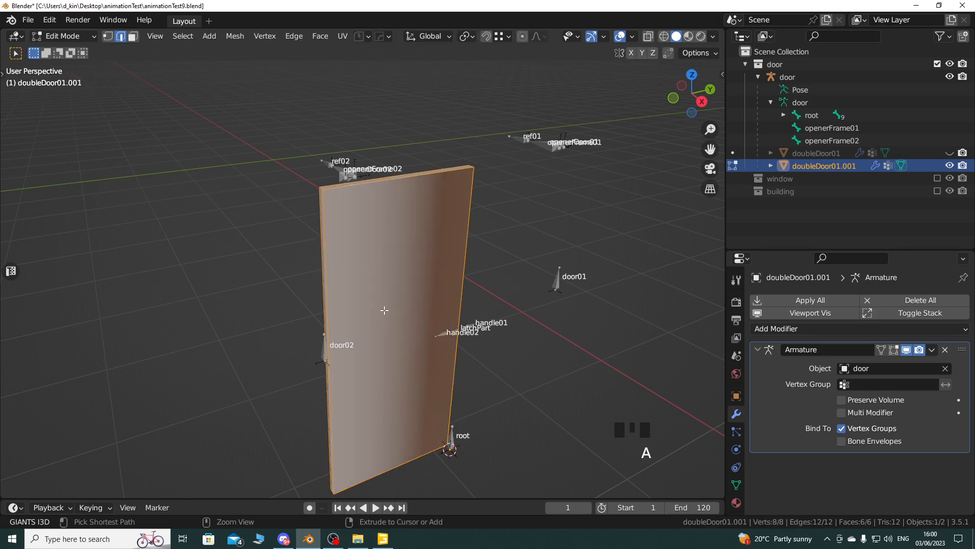
{"action": "key", "text": "ctrl+e"}
{"action": "left_click", "coordinate": [394, 399]}
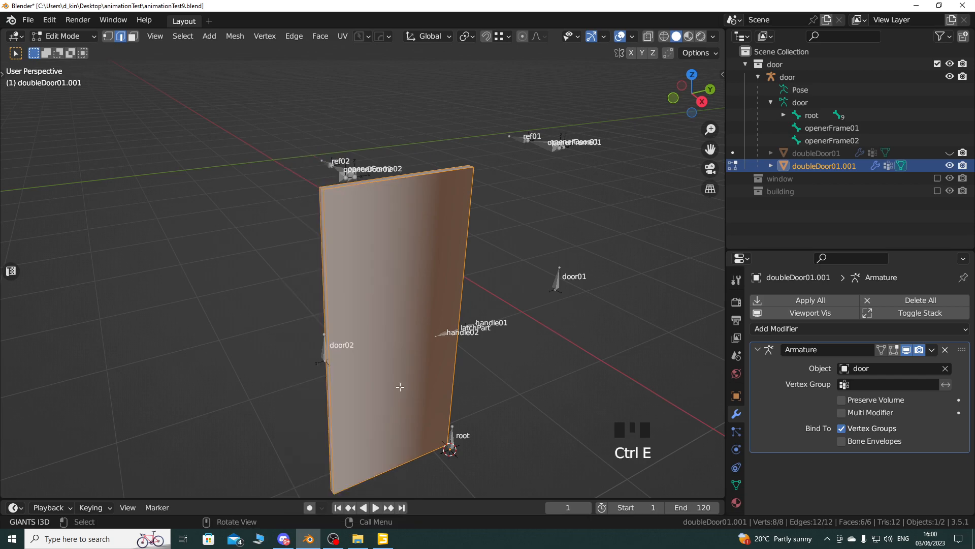
{"action": "key", "text": "Tab"}
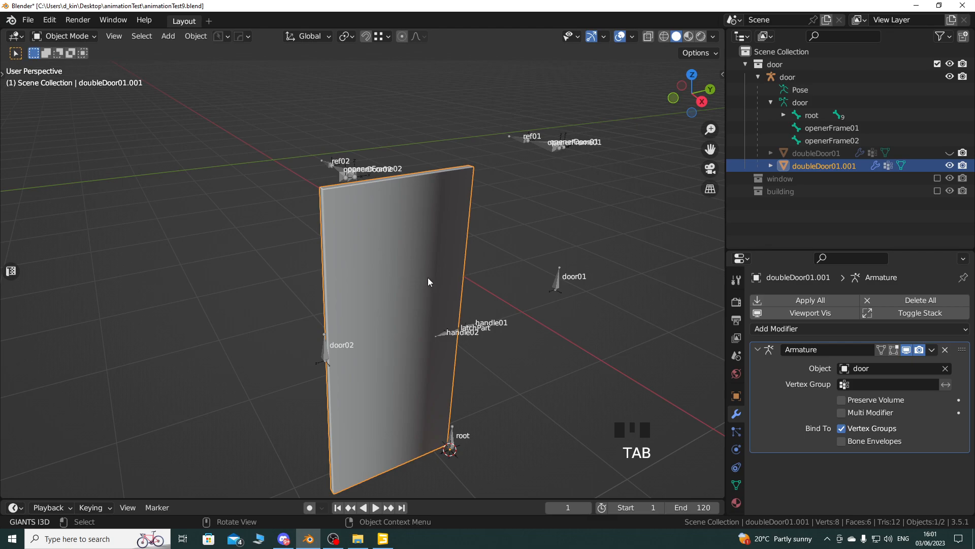
{"action": "key", "text": "q"}
{"action": "key", "text": "q"}
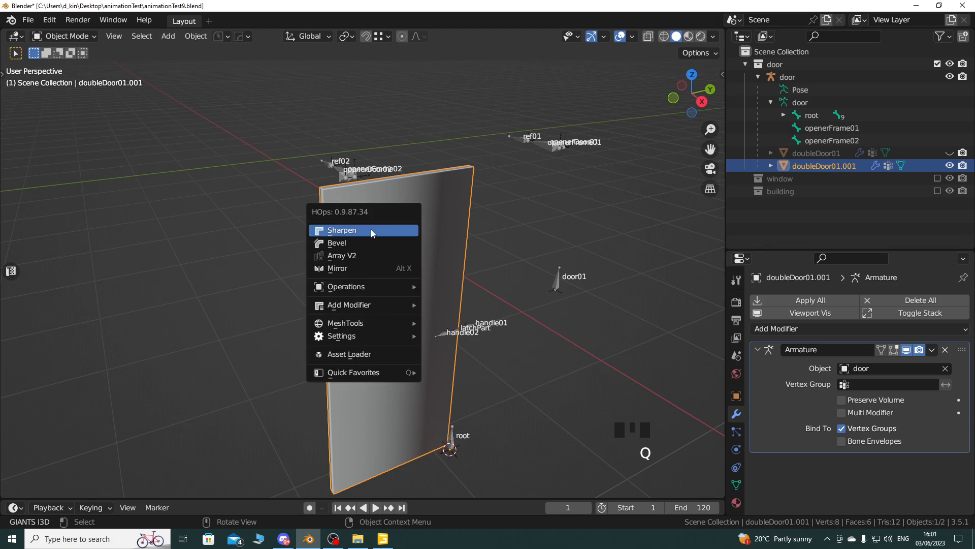
{"action": "key", "text": "q"}
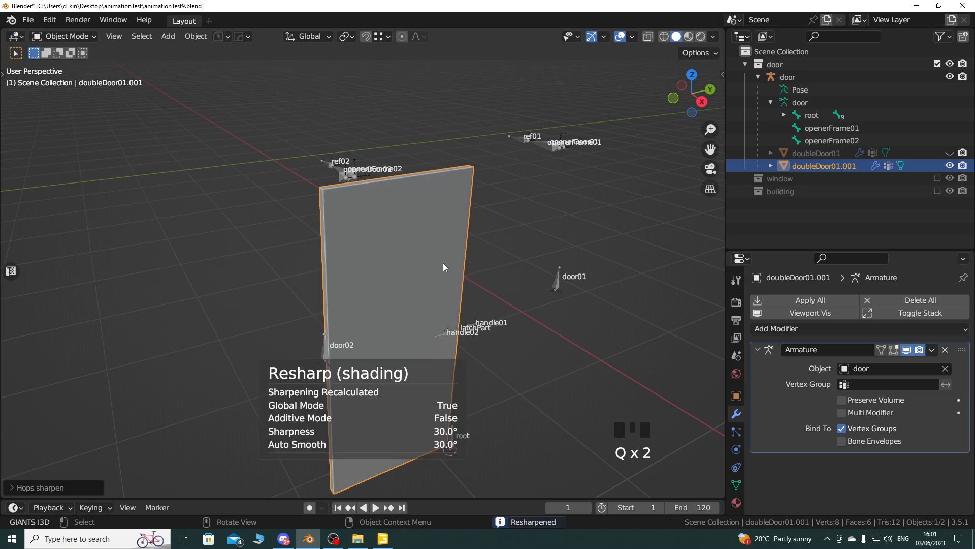
Examine the sharpened door block's shading and edges in Object and Edit Mode, using the viewport overlay options
{"action": "middle_click_drag", "start_coordinate": [507, 285], "coordinate": [445, 234]}
{"action": "scroll", "coordinate": [453, 259], "scroll_direction": "down", "scroll_amount": 2}
{"action": "scroll", "coordinate": [444, 241], "scroll_direction": "down", "scroll_amount": 2}
{"action": "right_click", "coordinate": [445, 238]}
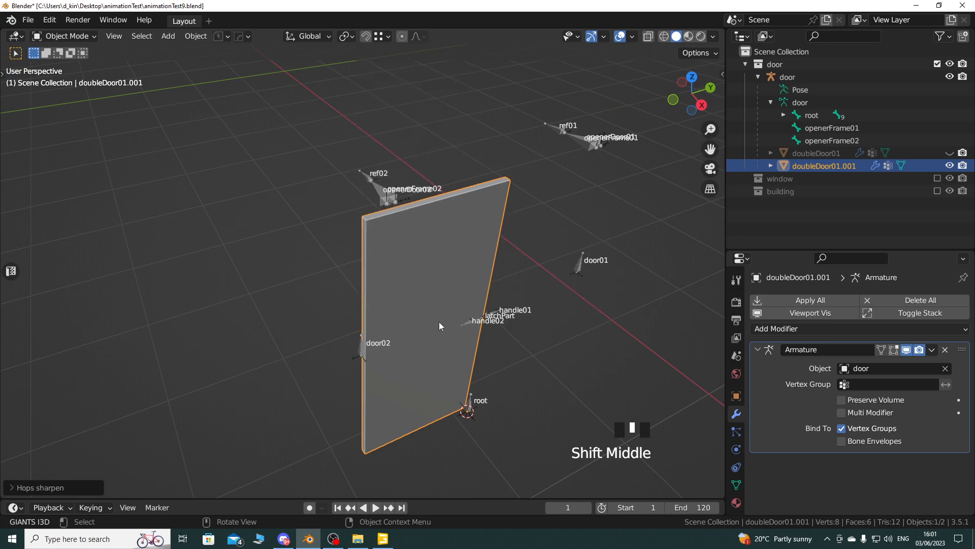
{"action": "left_click", "coordinate": [635, 35]}
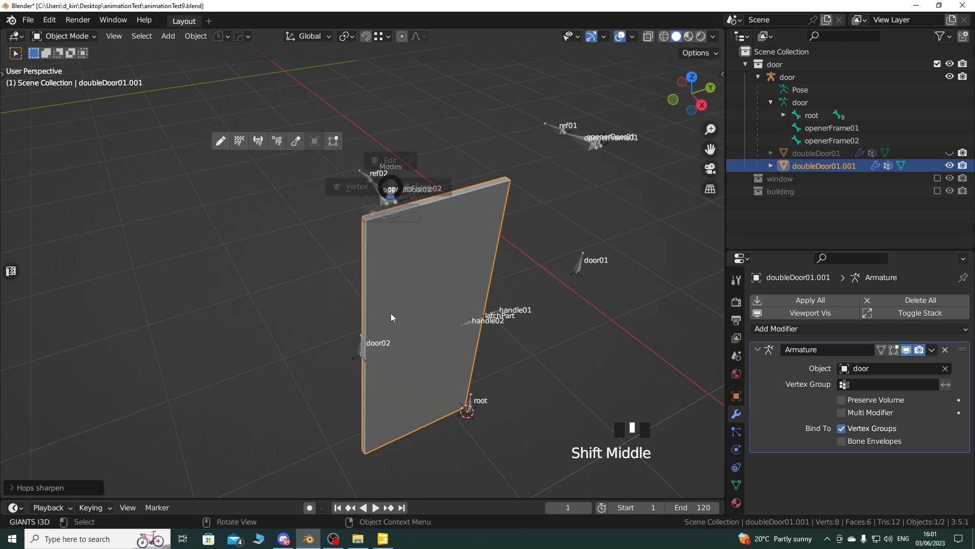
{"action": "key", "text": "Tab"}
{"action": "left_click", "coordinate": [632, 36]}
{"action": "left_click", "coordinate": [612, 364]}
{"action": "middle_click_drag", "start_coordinate": [508, 356], "coordinate": [431, 278], "text": "shift"}
{"action": "scroll", "coordinate": [412, 344], "scroll_direction": "up", "scroll_amount": 3}
{"action": "key", "text": "Tab"}
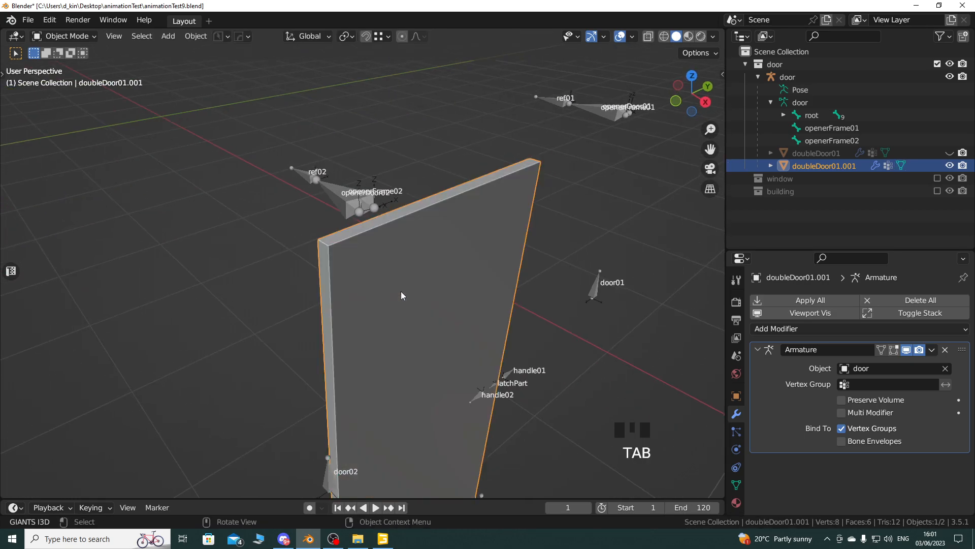
{"action": "right_click", "coordinate": [313, 279]}
{"action": "middle_click_drag", "start_coordinate": [506, 317], "coordinate": [407, 312], "text": "shift"}
{"action": "scroll", "coordinate": [462, 309], "scroll_direction": "down", "scroll_amount": 2}
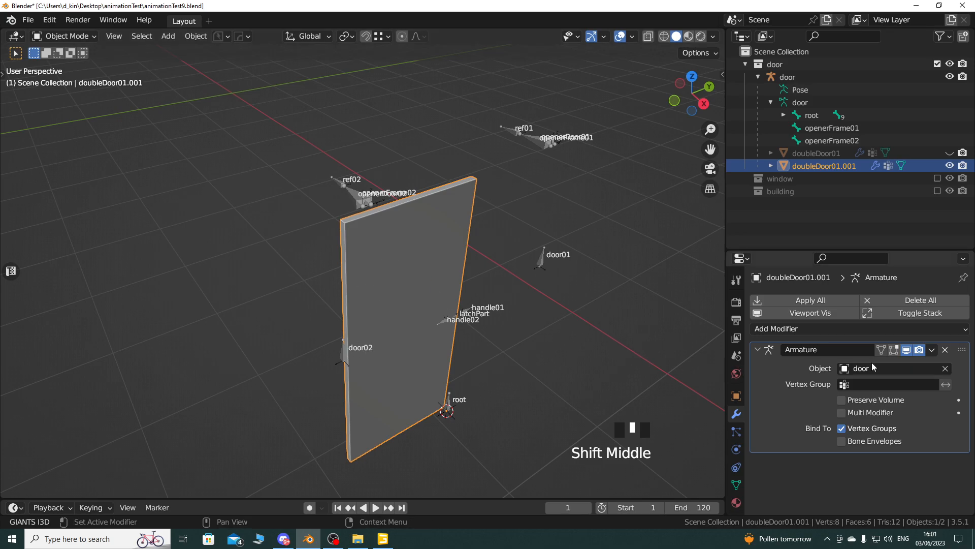
Remove the Armature modifier and delete all vertex groups from doubleDoor01.001
{"action": "left_click", "coordinate": [945, 349]}
{"action": "left_click", "coordinate": [736, 485]}
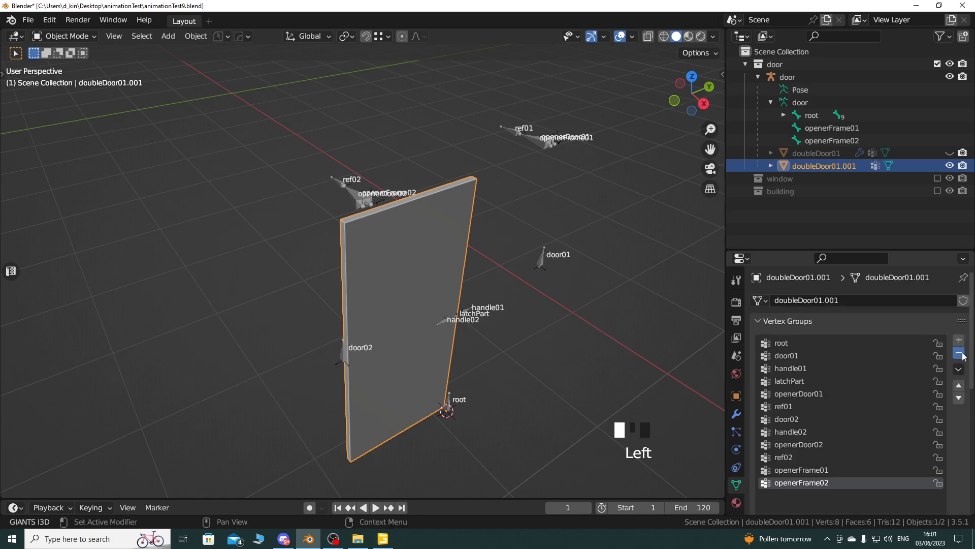
{"action": "left_click", "coordinate": [959, 352]}
{"action": "left_click", "coordinate": [959, 352]}
{"action": "left_click", "coordinate": [959, 353]}
{"action": "left_click", "coordinate": [959, 352]}
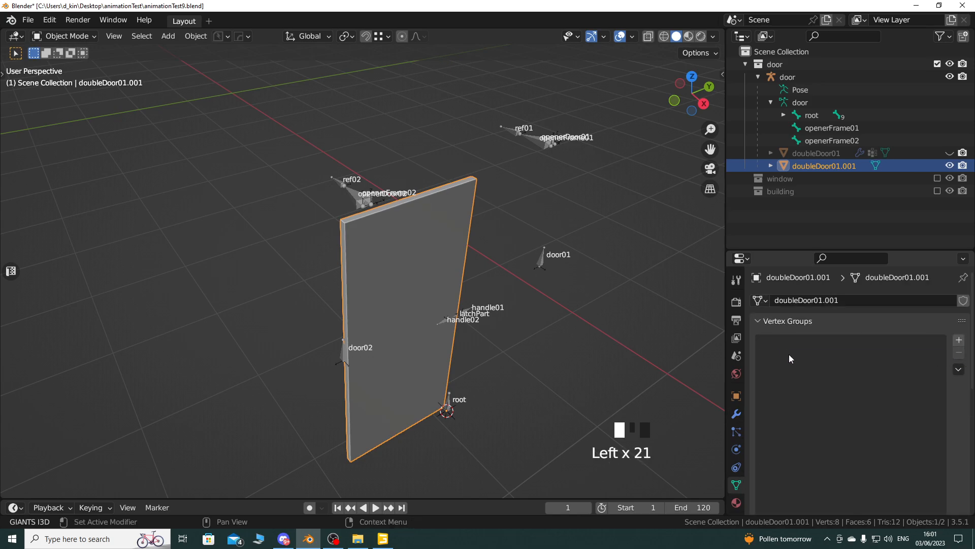
Show the object Move gizmo in the viewport to reveal the door block's origin
{"action": "middle_click_drag", "start_coordinate": [411, 304], "coordinate": [345, 366]}
{"action": "middle_click_drag", "start_coordinate": [316, 344], "coordinate": [434, 375]}
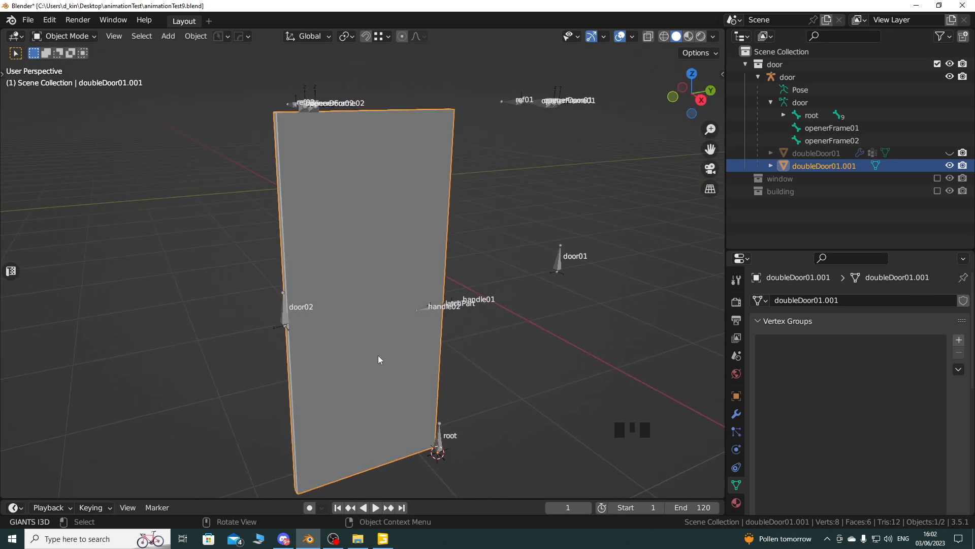
{"action": "middle_click_drag", "start_coordinate": [362, 371], "coordinate": [337, 370], "text": "shift"}
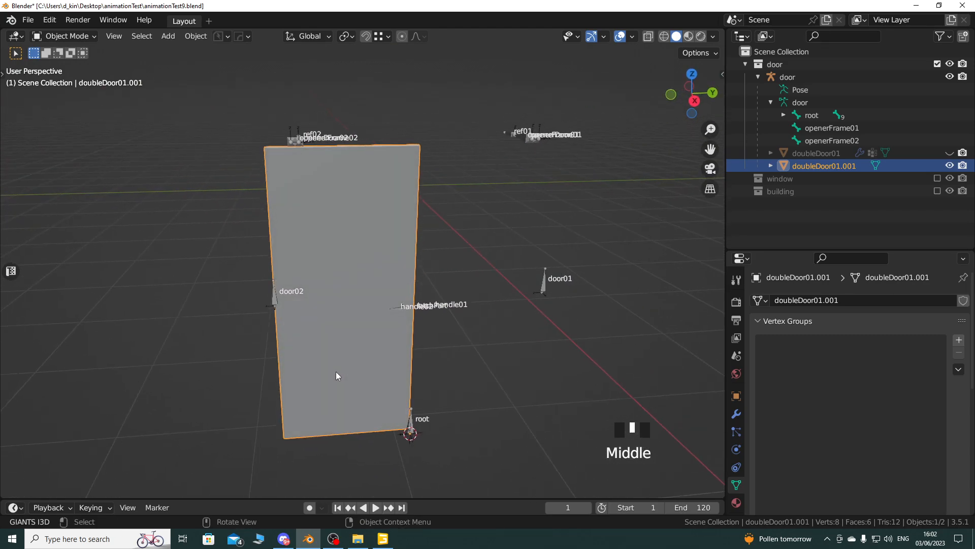
{"action": "left_click", "coordinate": [605, 37]}
{"action": "left_click", "coordinate": [569, 159]}
{"action": "middle_click_drag", "start_coordinate": [445, 386], "coordinate": [480, 413]}
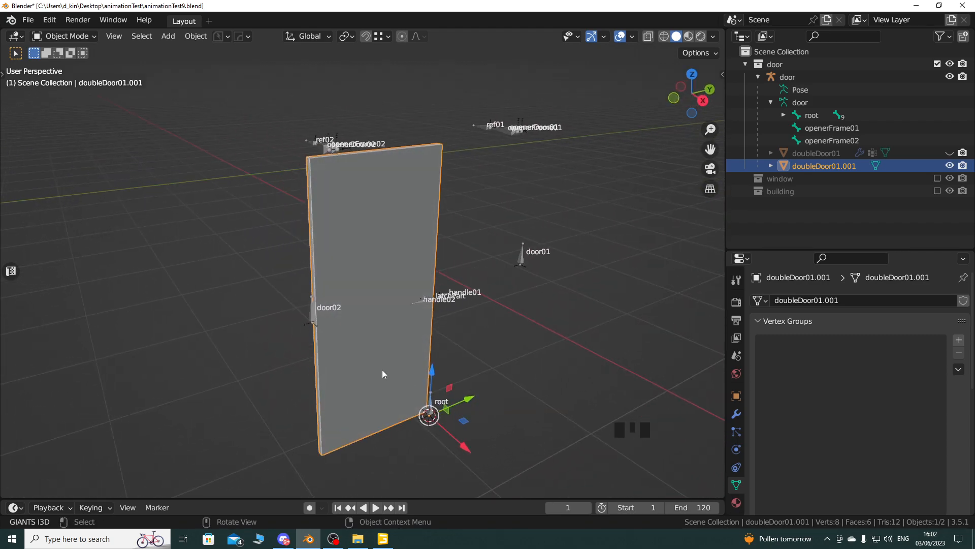
Set the door block's origin to its Center of Mass (Surface)
{"action": "mouse_move", "coordinate": [350, 347]}
{"action": "middle_mouse_down", "text": "shift"}
{"action": "mouse_move", "coordinate": [387, 329]}
{"action": "mouse_move", "coordinate": [353, 336]}
{"action": "middle_mouse_up", "text": "shift"}
{"action": "scroll", "coordinate": [380, 327], "scroll_direction": "up", "scroll_amount": 4}
{"action": "scroll", "coordinate": [375, 330], "scroll_direction": "down", "scroll_amount": 2}
{"action": "right_click", "coordinate": [352, 332]}
{"action": "mouse_move", "coordinate": [353, 333]}
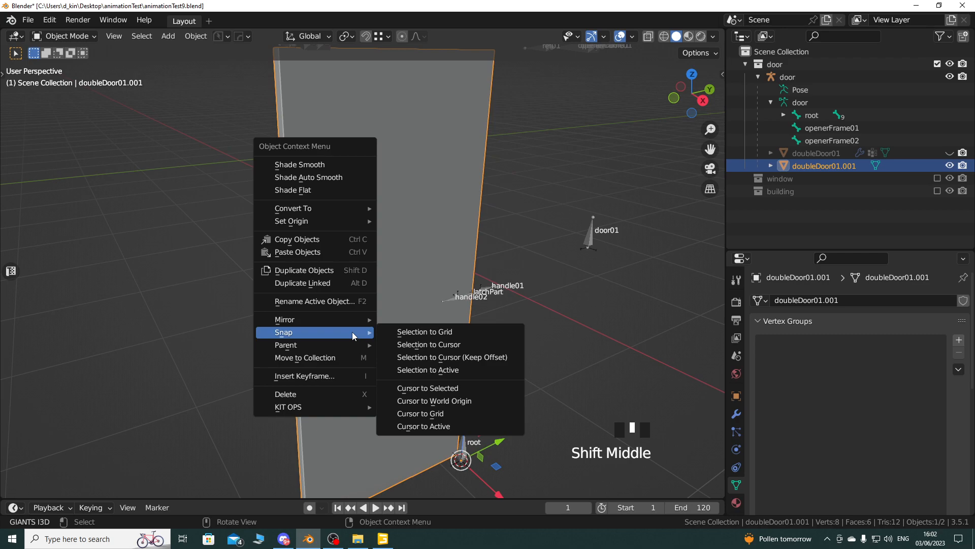
{"action": "mouse_move", "coordinate": [329, 221]}
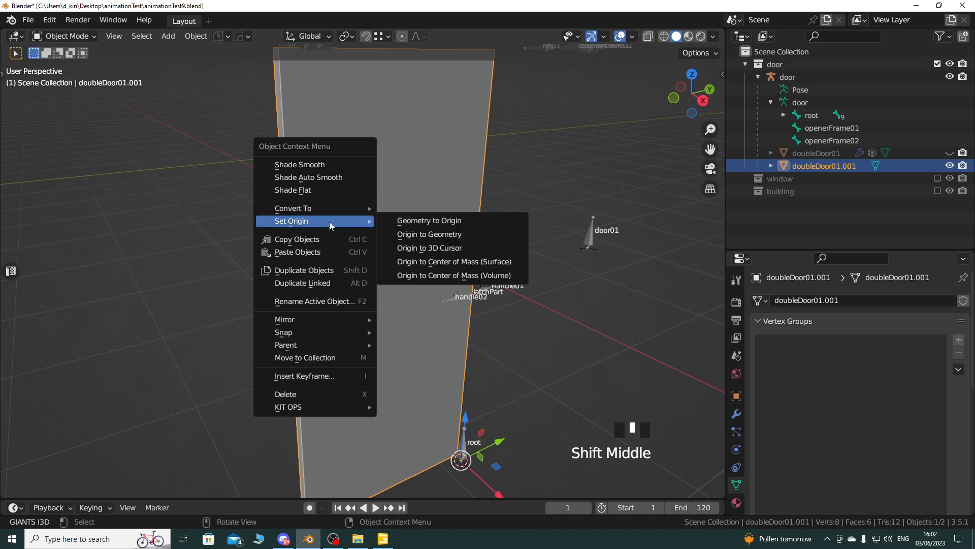
{"action": "left_click", "coordinate": [448, 261]}
{"action": "middle_click_drag", "start_coordinate": [455, 289], "coordinate": [395, 309]}
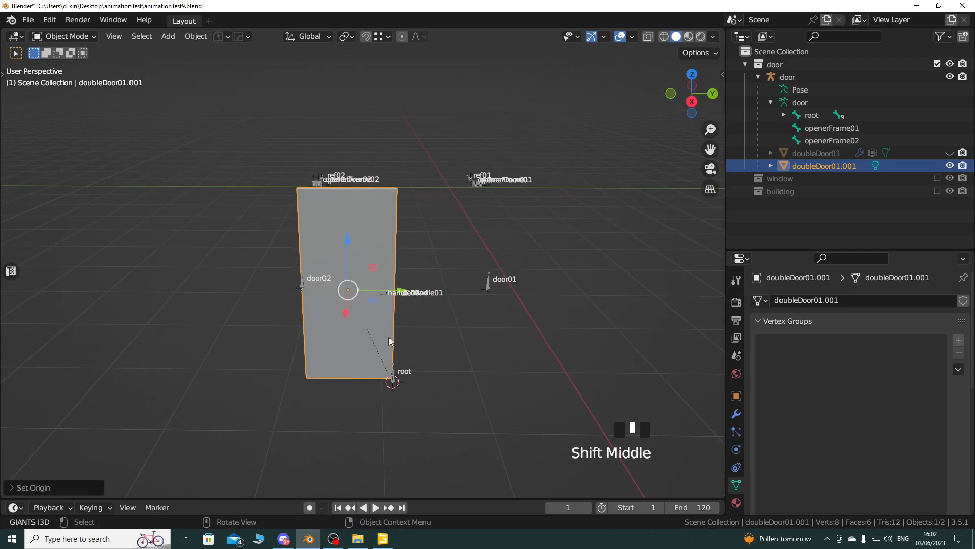
Examine where the armature's root bone sits relative to the lower corner of the door block
{"action": "middle_click_drag", "start_coordinate": [367, 405], "coordinate": [400, 400]}
{"action": "middle_click_drag", "start_coordinate": [400, 400], "coordinate": [391, 327], "text": "shift"}
{"action": "scroll", "coordinate": [350, 320], "scroll_direction": "up", "scroll_amount": 5}
{"action": "scroll", "coordinate": [355, 329], "scroll_direction": "up", "scroll_amount": 2}
{"action": "left_click", "coordinate": [408, 293]}
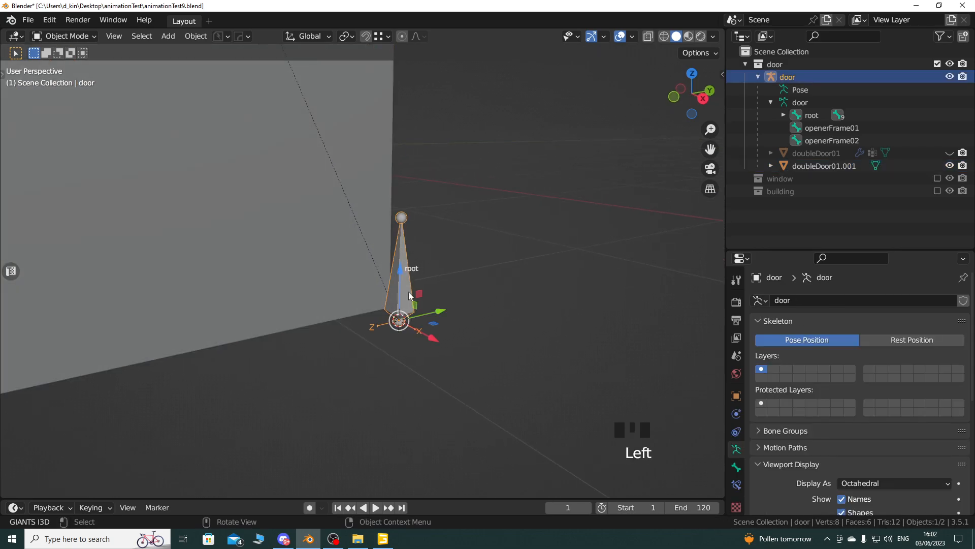
{"action": "left_click", "coordinate": [299, 224]}
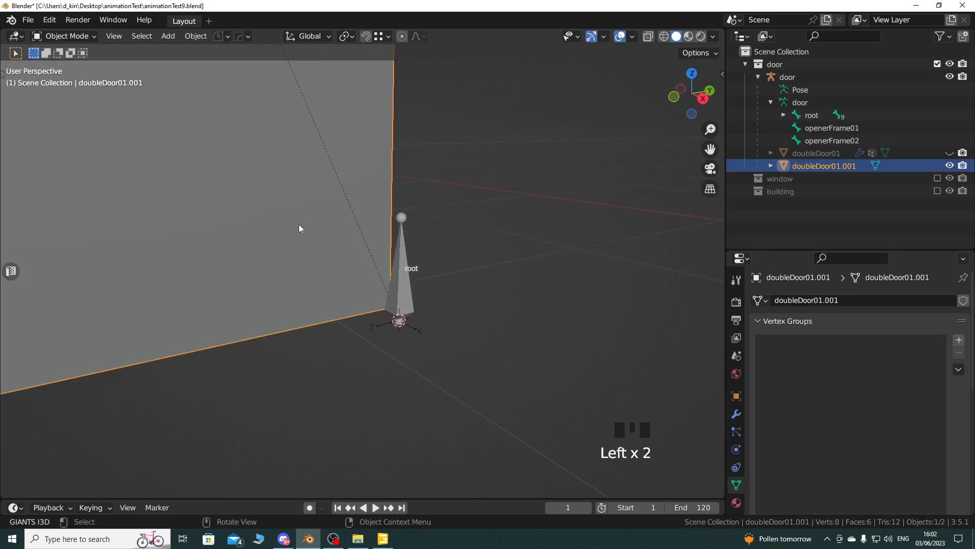
{"action": "left_click", "coordinate": [402, 298], "text": "shift"}
{"action": "middle_click_drag", "start_coordinate": [465, 343], "coordinate": [413, 319]}
{"action": "scroll", "coordinate": [421, 365], "scroll_direction": "down", "scroll_amount": 2}
{"action": "scroll", "coordinate": [395, 315], "scroll_direction": "down", "scroll_amount": 3}
Set the door block's origin to the 3D cursor at the root bone
{"action": "left_click", "coordinate": [347, 301]}
{"action": "scroll", "coordinate": [382, 336], "scroll_direction": "up", "scroll_amount": 3}
{"action": "scroll", "coordinate": [387, 321], "scroll_direction": "down", "scroll_amount": 2}
{"action": "right_click", "coordinate": [413, 319]}
{"action": "mouse_move", "coordinate": [413, 319]}
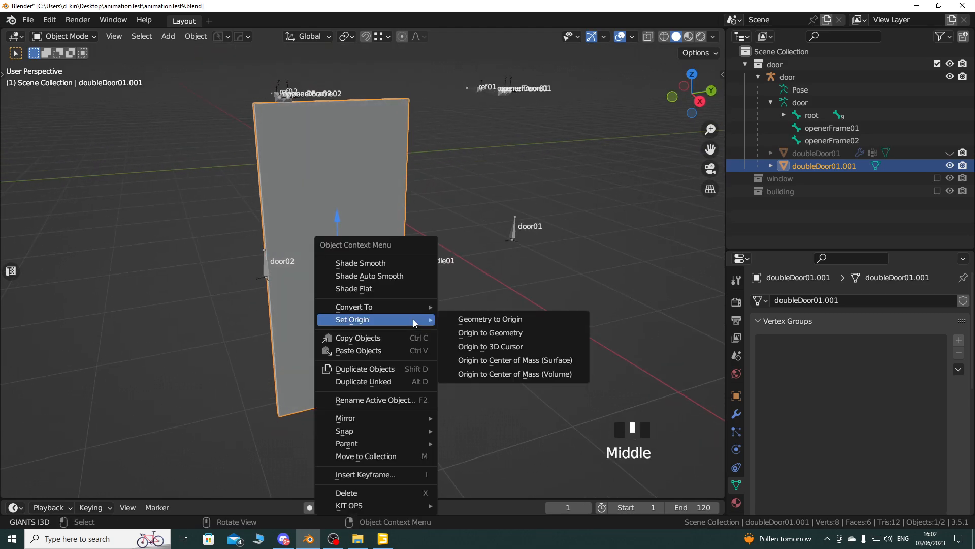
{"action": "left_click", "coordinate": [488, 346]}
{"action": "middle_click_drag", "start_coordinate": [489, 343], "coordinate": [410, 336]}
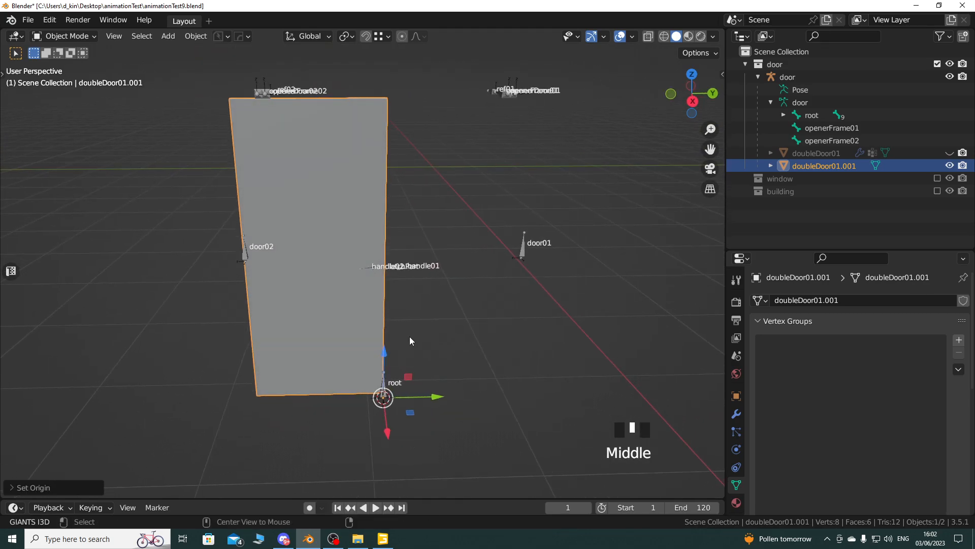
Mirror the door block across its origin to the door01 side and check the mesh in Edit Mode
{"action": "key", "text": "alt+x"}
{"action": "left_click", "coordinate": [430, 333]}
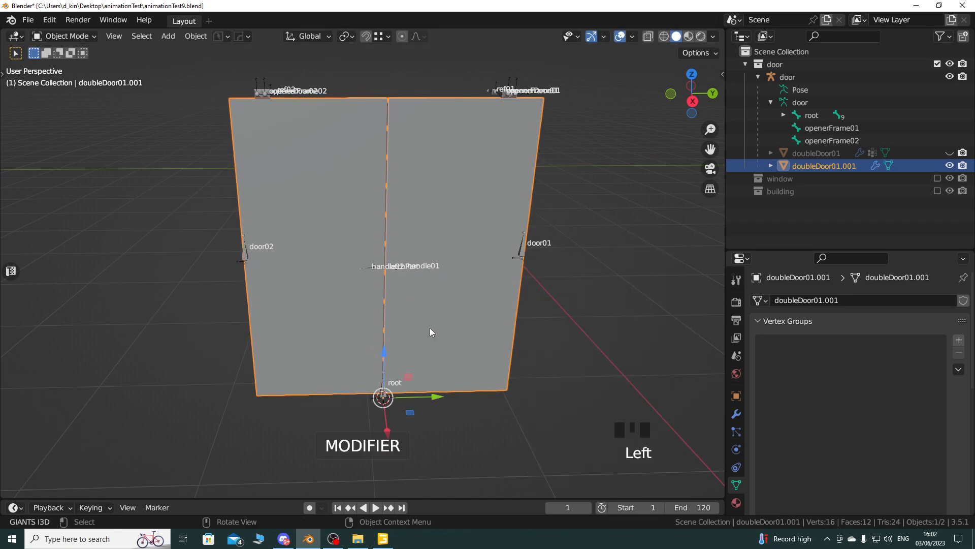
{"action": "middle_click_drag", "start_coordinate": [335, 334], "coordinate": [361, 325]}
{"action": "key", "text": "Tab"}
{"action": "key", "text": "a"}
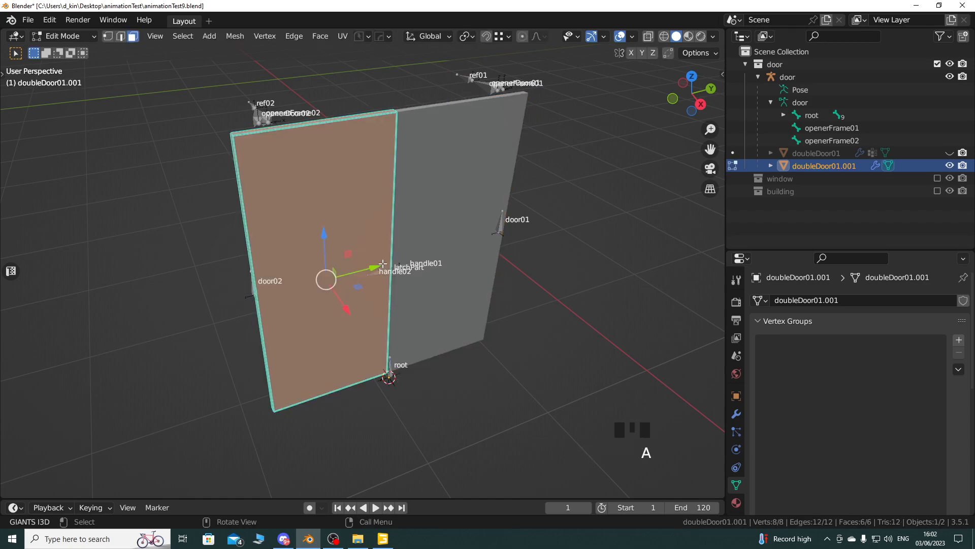
{"action": "key", "text": "Tab"}
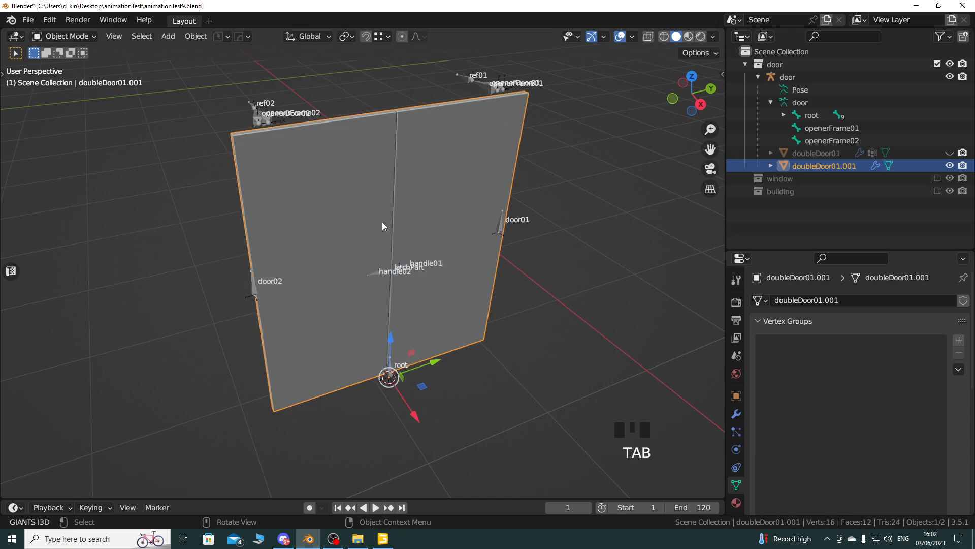
Apply the mirror modifier on the door block with the HOps Smart Apply operation
{"action": "key", "text": "q"}
{"action": "mouse_move", "coordinate": [357, 280]}
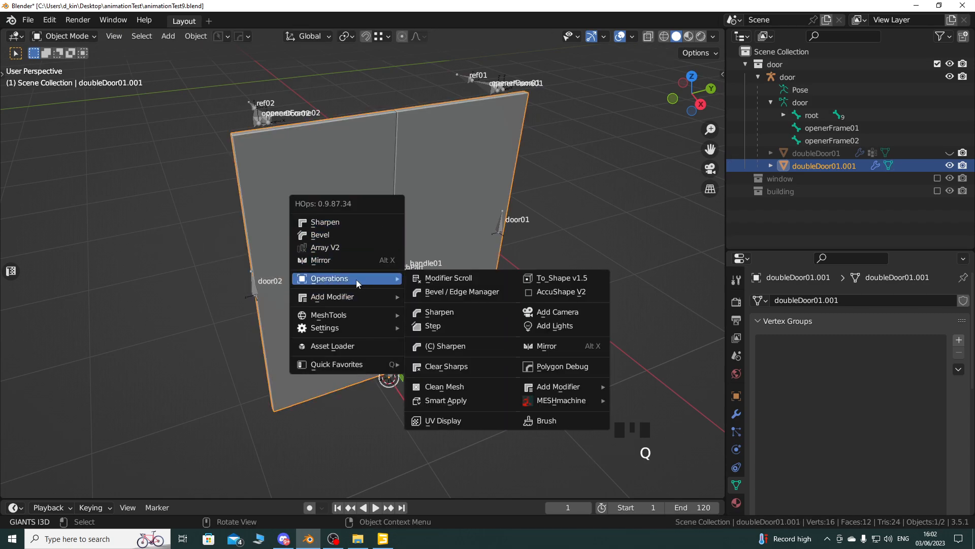
{"action": "left_click", "coordinate": [438, 400]}
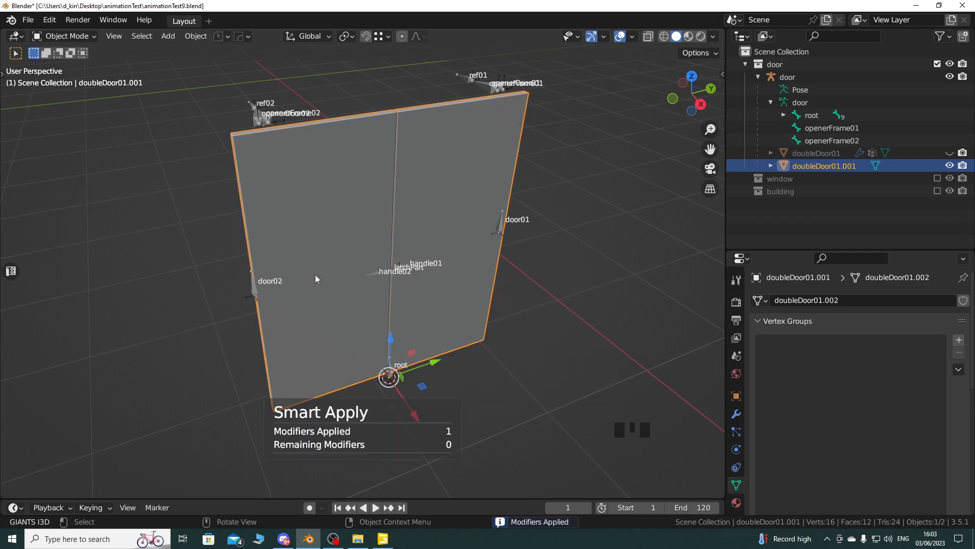
Separate the mirrored mesh by loose parts and select each leaf block in turn to check the split
{"action": "key", "text": "Tab"}
{"action": "key", "text": "a"}
{"action": "key", "text": "p"}
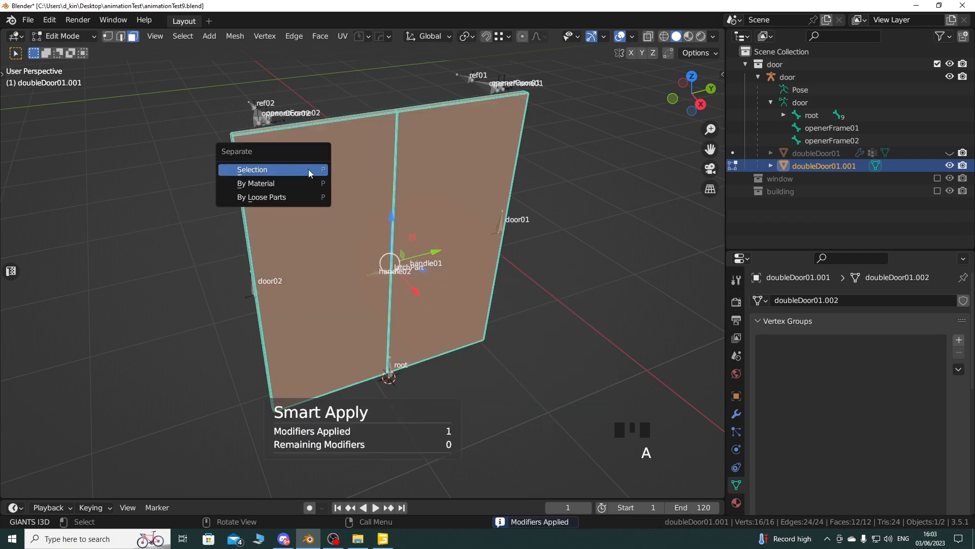
{"action": "left_click", "coordinate": [293, 196]}
{"action": "key", "text": "Tab"}
{"action": "middle_click_drag", "start_coordinate": [347, 223], "coordinate": [318, 275]}
{"action": "left_click", "coordinate": [318, 274]}
{"action": "left_click", "coordinate": [427, 269]}
{"action": "left_click", "coordinate": [441, 260]}
{"action": "left_click", "coordinate": [440, 256]}
{"action": "left_click", "coordinate": [316, 255]}
{"action": "left_click", "coordinate": [321, 251]}
{"action": "left_click", "coordinate": [310, 251]}
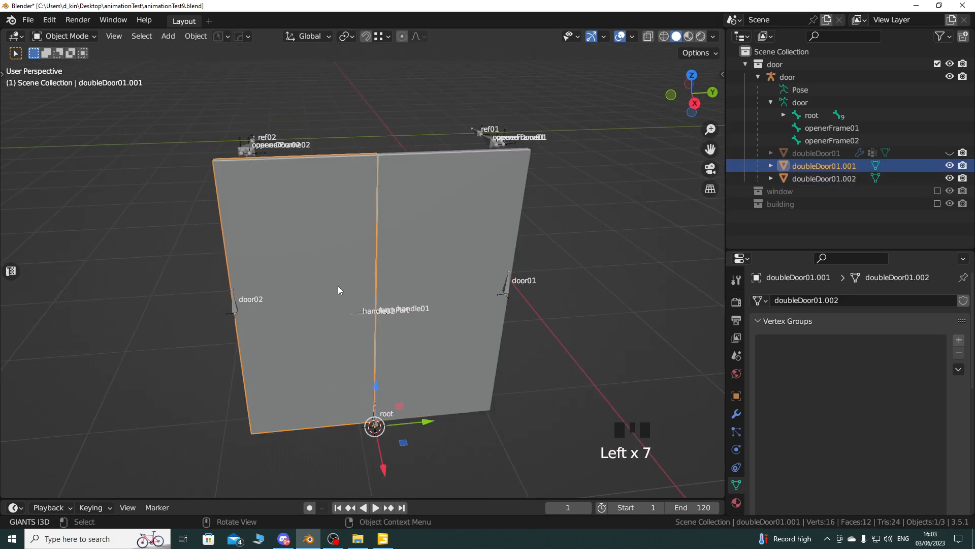
Unhide doubleDoor01 and compare the doubleDoor01.001 and doubleDoor01.002 blocks against its two leaves
{"action": "left_click", "coordinate": [950, 153]}
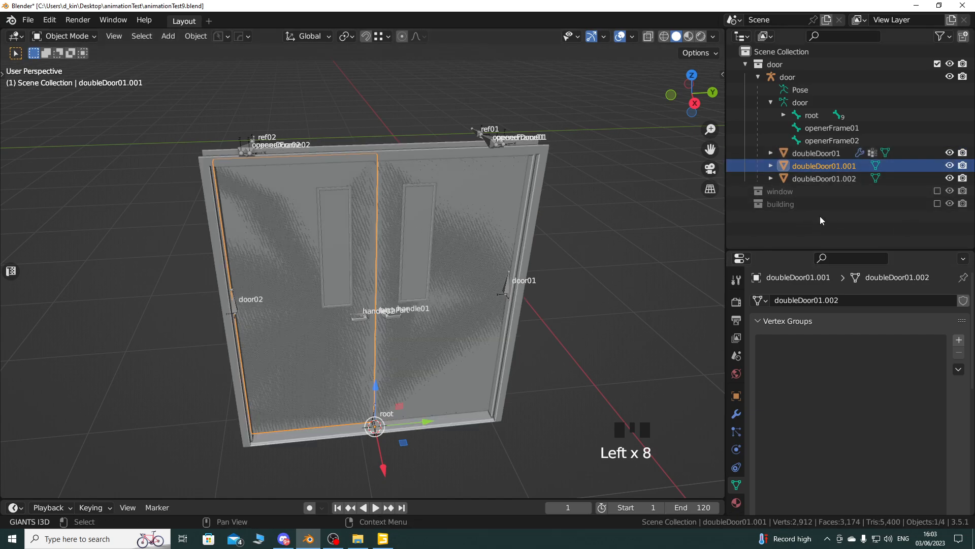
{"action": "left_click", "coordinate": [842, 179]}
{"action": "left_click", "coordinate": [839, 166]}
{"action": "left_click", "coordinate": [839, 179]}
{"action": "left_click", "coordinate": [839, 166]}
{"action": "left_click", "coordinate": [838, 178]}
{"action": "left_click", "coordinate": [837, 166]}
{"action": "left_click", "coordinate": [837, 178]}
{"action": "left_click", "coordinate": [837, 167]}
{"action": "left_click", "coordinate": [838, 179]}
{"action": "left_click", "coordinate": [837, 166]}
{"action": "left_click", "coordinate": [837, 179]}
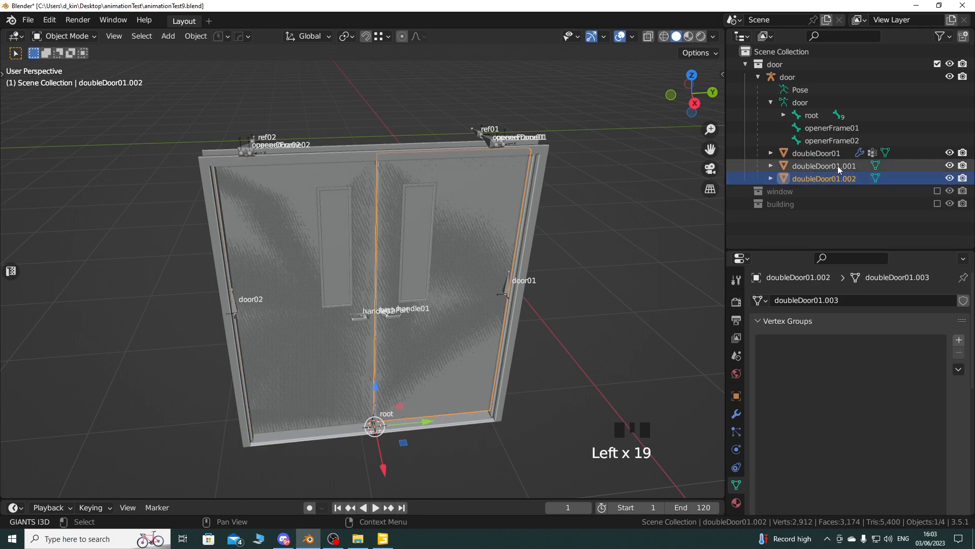
Replace the doubleDoor_mat material on doubleDoor01.001 with a new material named col_mat
{"action": "left_click", "coordinate": [837, 165]}
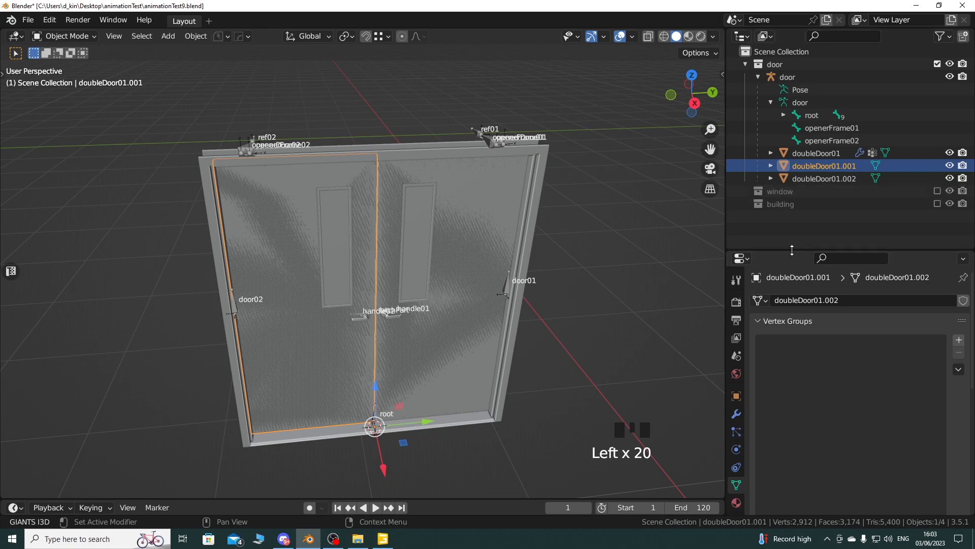
{"action": "left_click_drag", "start_coordinate": [792, 250], "coordinate": [792, 181]}
{"action": "left_click", "coordinate": [737, 431]}
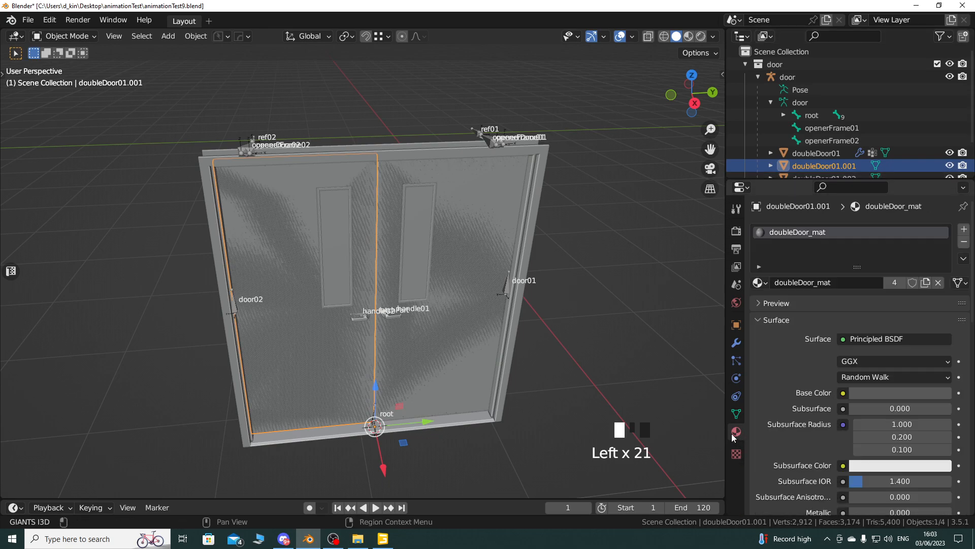
{"action": "double_click", "coordinate": [964, 242]}
{"action": "left_click", "coordinate": [800, 281]}
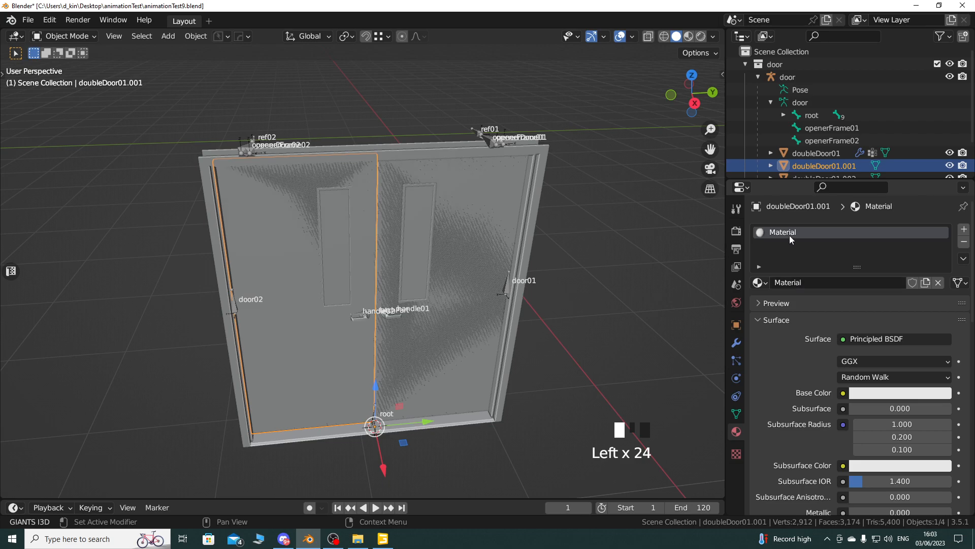
{"action": "type", "text": "co"}
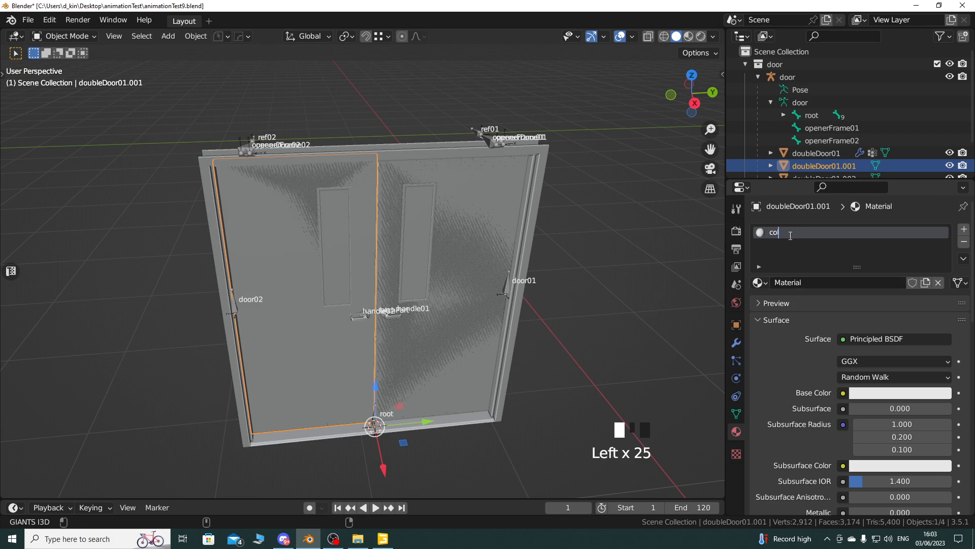
{"action": "type", "text": "l_mat"}
{"action": "key", "text": "Return"}
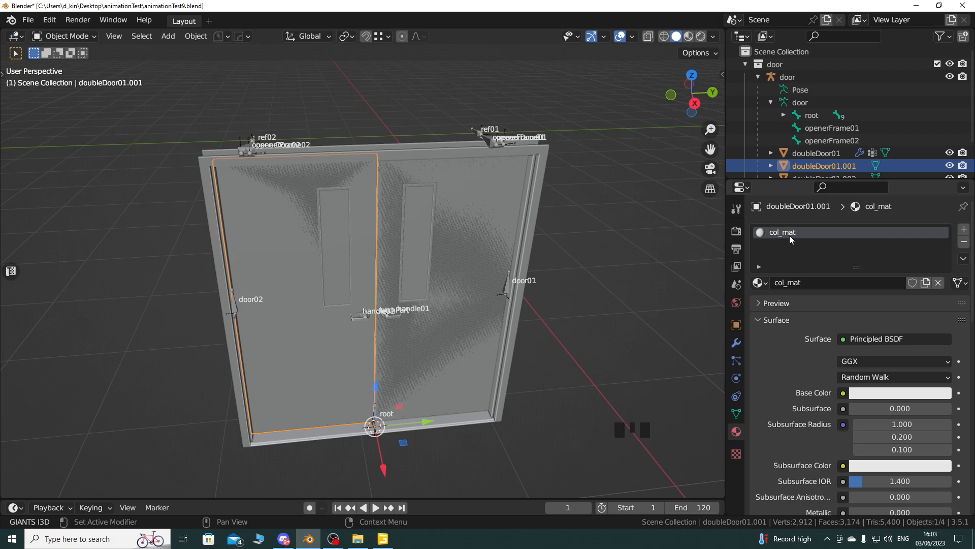
Copy the col_mat material from doubleDoor01.001 to doubleDoor01.002
{"action": "left_click_drag", "start_coordinate": [829, 178], "coordinate": [828, 208]}
{"action": "left_click", "coordinate": [825, 179], "text": "shift"}
{"action": "left_click", "coordinate": [964, 290]}
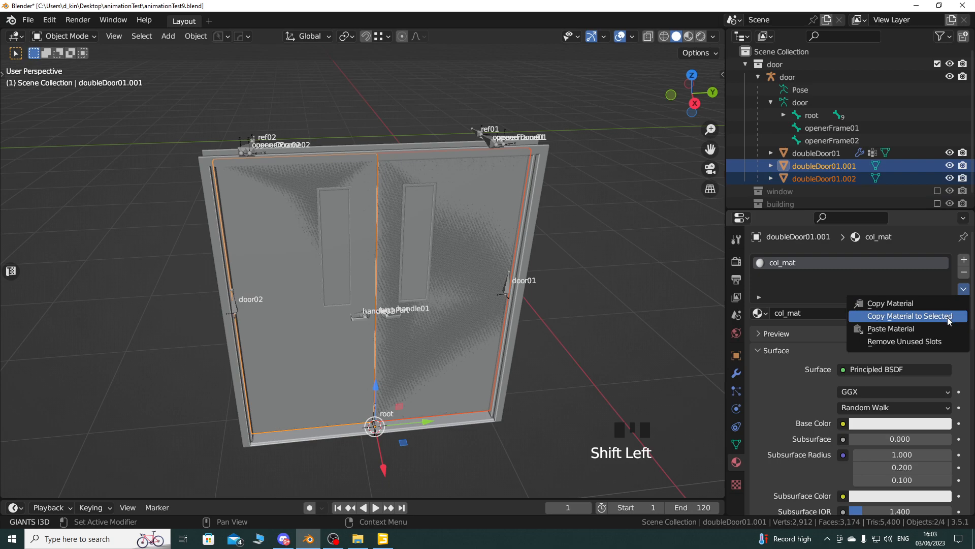
{"action": "left_click", "coordinate": [910, 316]}
{"action": "left_click", "coordinate": [597, 274]}
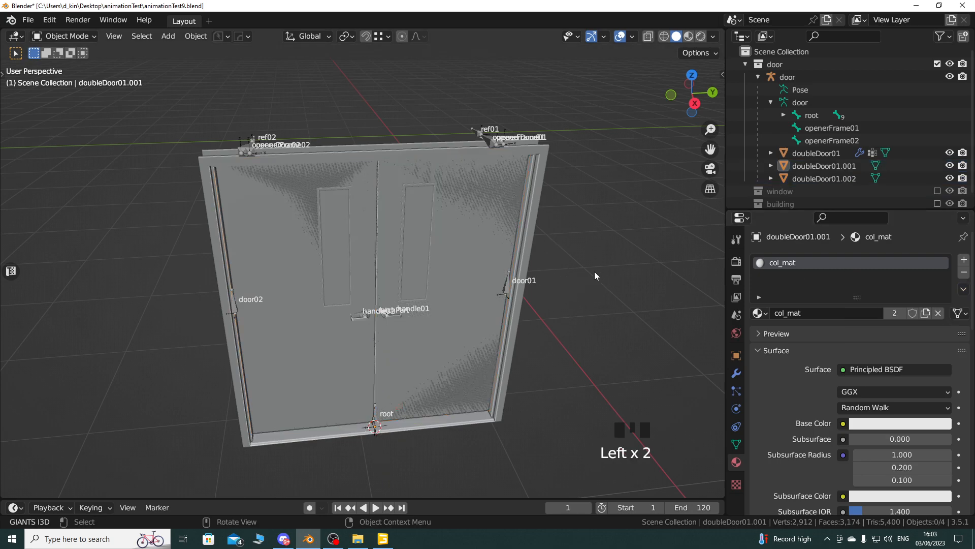
Check the location, rotation and scale values of doubleDoor01.001 and doubleDoor01.002
{"action": "left_click", "coordinate": [824, 165]}
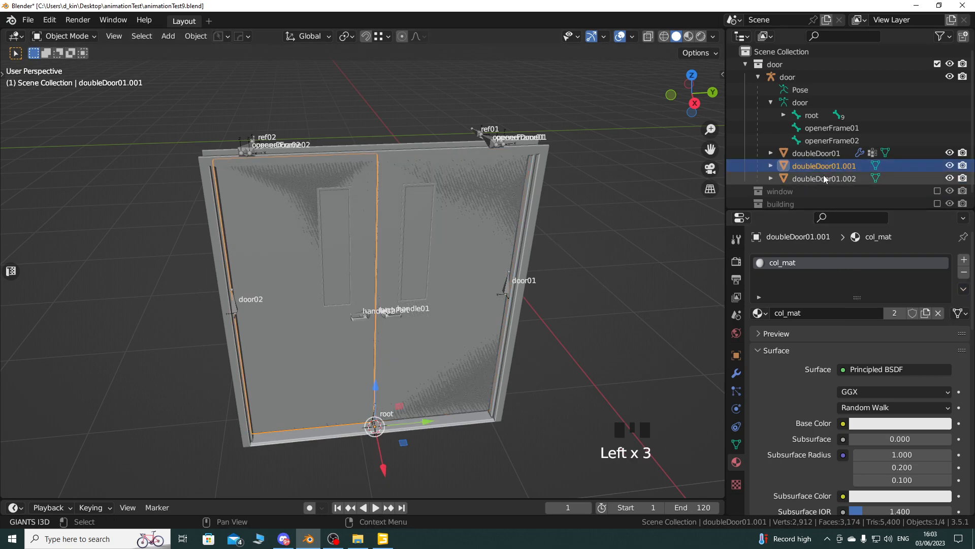
{"action": "left_click", "coordinate": [824, 177]}
{"action": "key", "text": "n"}
{"action": "left_click", "coordinate": [812, 166]}
{"action": "left_click", "coordinate": [815, 180]}
{"action": "left_click", "coordinate": [819, 165]}
{"action": "left_click", "coordinate": [819, 181]}
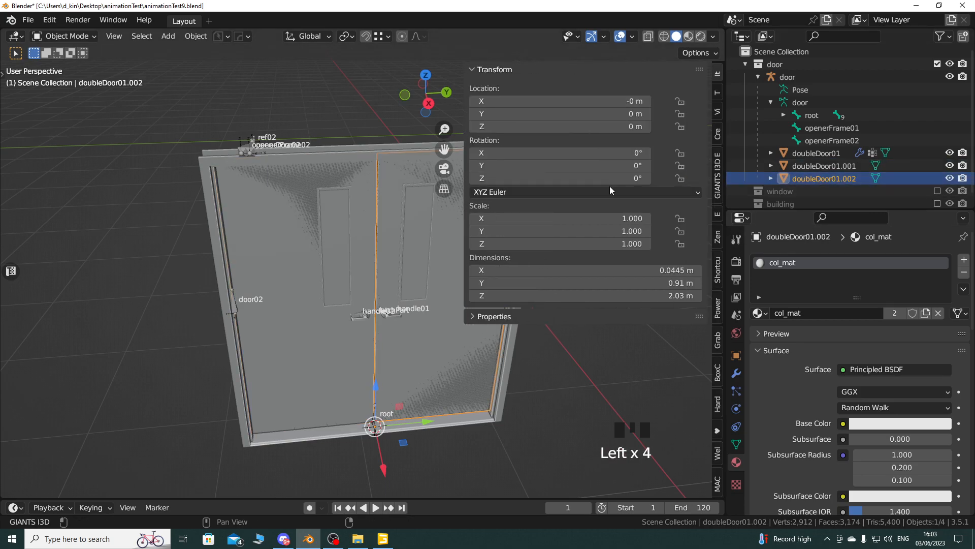
{"action": "key", "text": "n"}
Hide doubleDoor01 and set the origin of doubleDoor01.002 to its Center of Mass (Surface)
{"action": "middle_click_drag", "start_coordinate": [388, 312], "coordinate": [391, 362]}
{"action": "scroll", "coordinate": [388, 355], "scroll_direction": "down", "scroll_amount": 2}
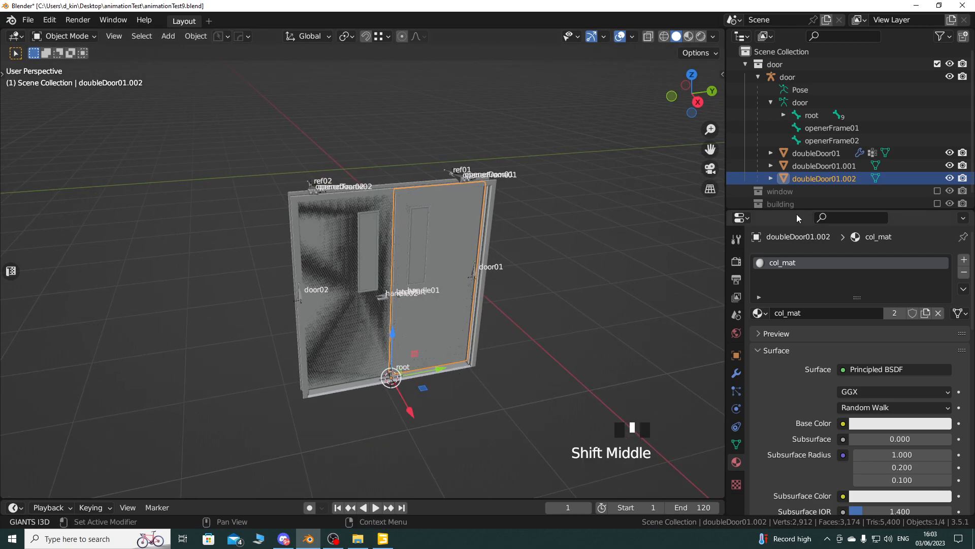
{"action": "left_click", "coordinate": [947, 153]}
{"action": "middle_click_drag", "start_coordinate": [379, 364], "coordinate": [354, 339]}
{"action": "scroll", "coordinate": [352, 346], "scroll_direction": "up", "scroll_amount": 4}
{"action": "scroll", "coordinate": [350, 344], "scroll_direction": "down", "scroll_amount": 2}
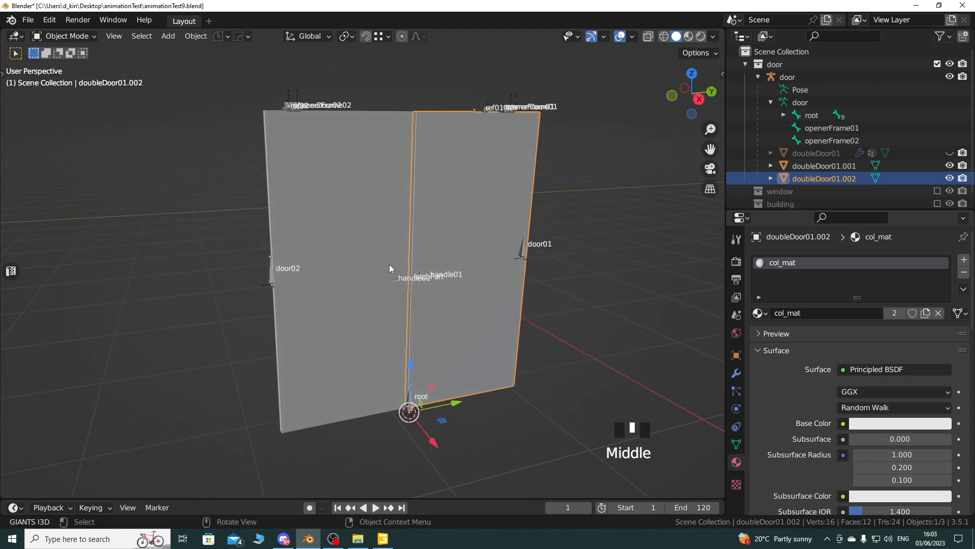
{"action": "right_click", "coordinate": [379, 216]}
{"action": "mouse_move", "coordinate": [447, 215]}
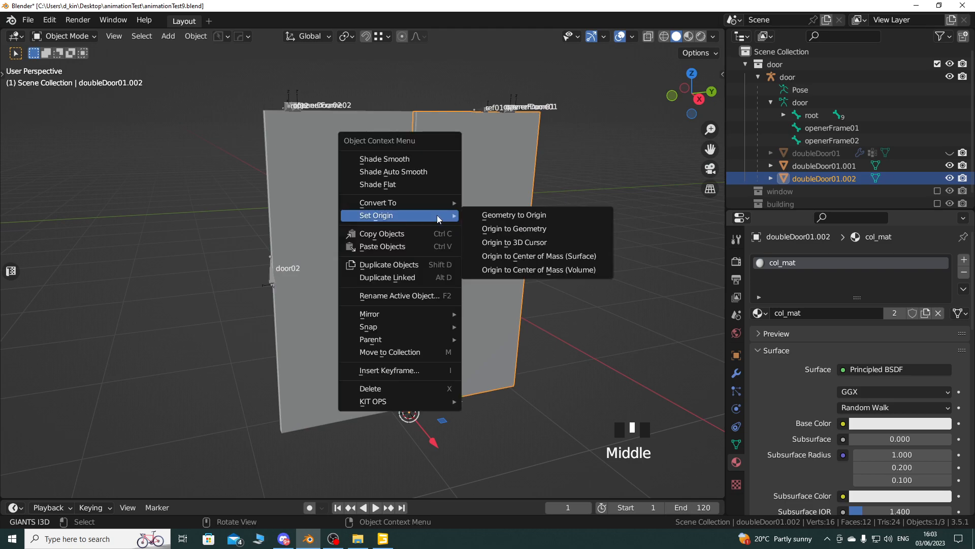
{"action": "left_click", "coordinate": [534, 248]}
Set the origin of doubleDoor01.001 to its Center of Mass (Surface)
{"action": "left_click", "coordinate": [342, 255]}
{"action": "right_click", "coordinate": [342, 255]}
{"action": "mouse_move", "coordinate": [370, 256]}
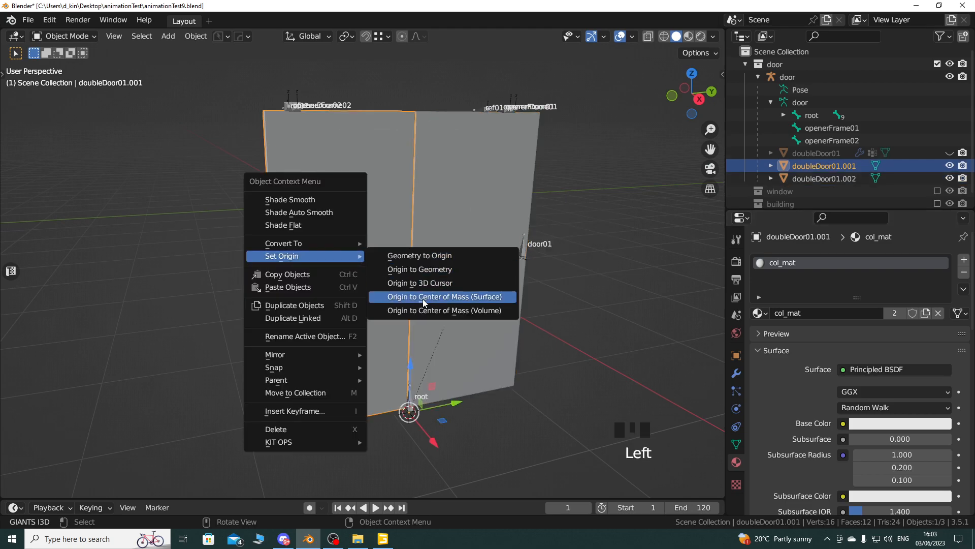
{"action": "left_click", "coordinate": [483, 296]}
{"action": "middle_click_drag", "start_coordinate": [494, 284], "coordinate": [478, 313]}
{"action": "middle_click_drag", "start_coordinate": [416, 266], "coordinate": [421, 291]}
{"action": "scroll", "coordinate": [397, 266], "scroll_direction": "down", "scroll_amount": 2}
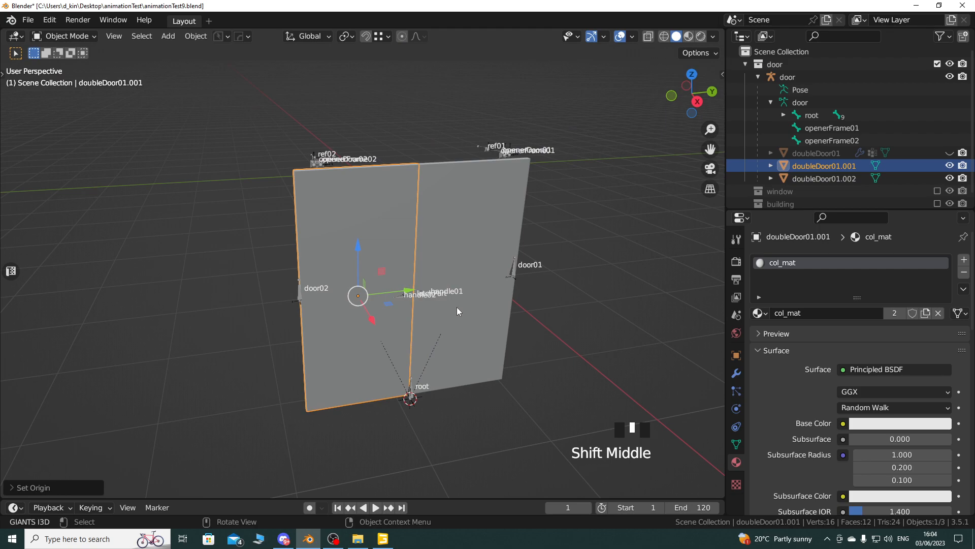
{"action": "middle_click_drag", "start_coordinate": [461, 307], "coordinate": [469, 307]}
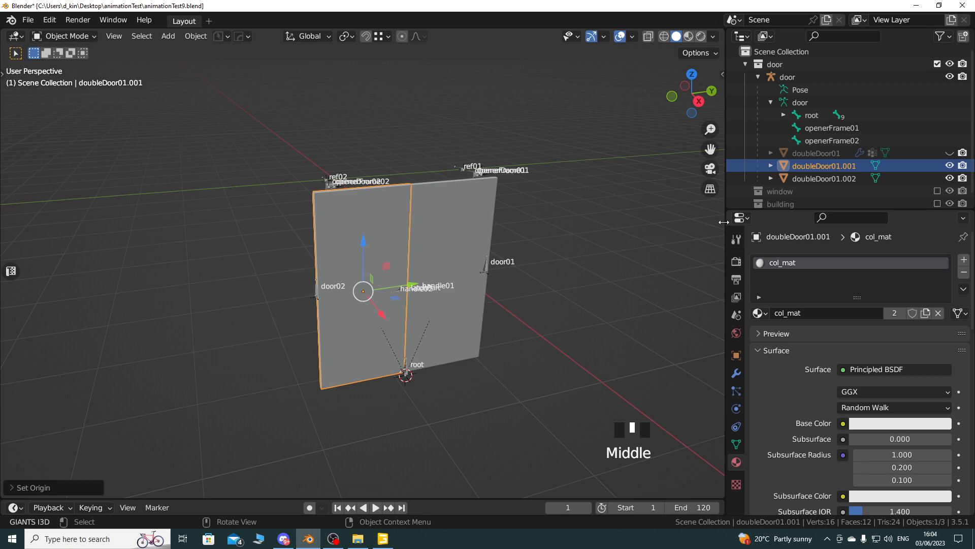
Rename the doubleDoor01.001 collision block as doubleDoor01_col
{"action": "left_click_drag", "start_coordinate": [800, 208], "coordinate": [799, 274]}
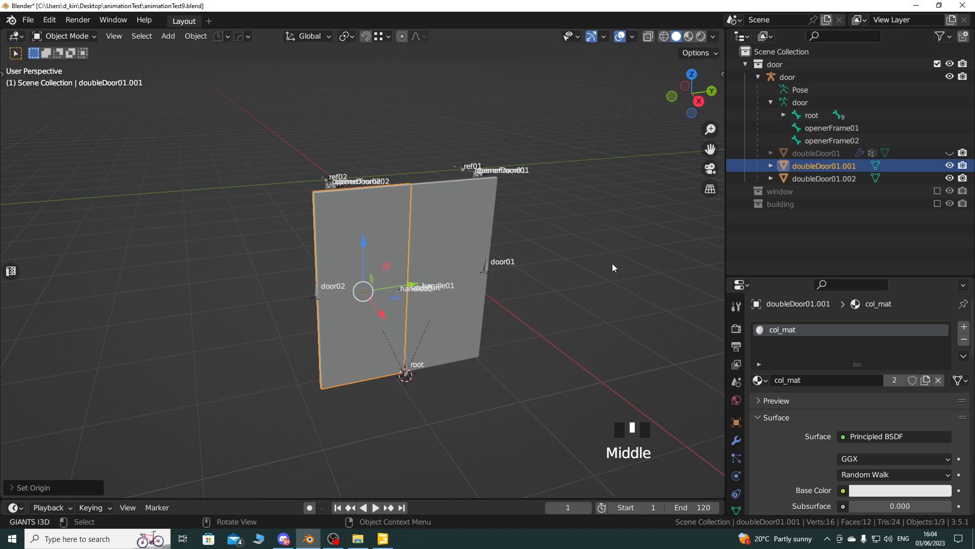
{"action": "middle_click_drag", "start_coordinate": [616, 261], "coordinate": [255, 272]}
{"action": "left_click", "coordinate": [836, 166]}
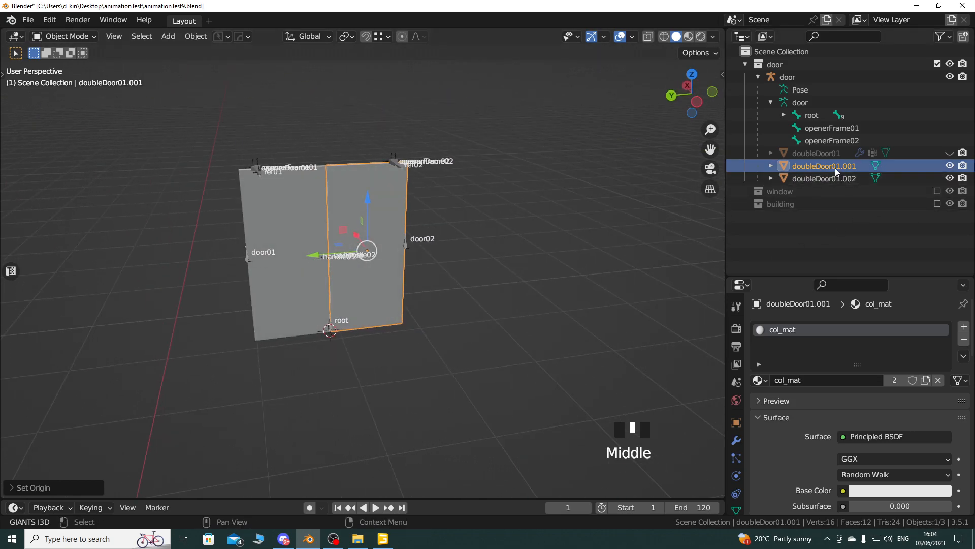
{"action": "double_click", "coordinate": [834, 167]}
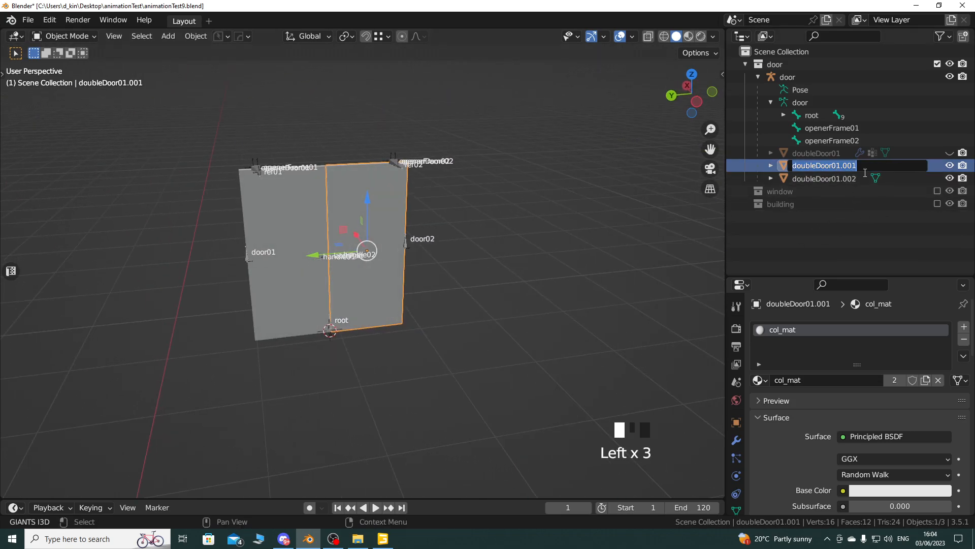
{"action": "left_click", "coordinate": [867, 166]}
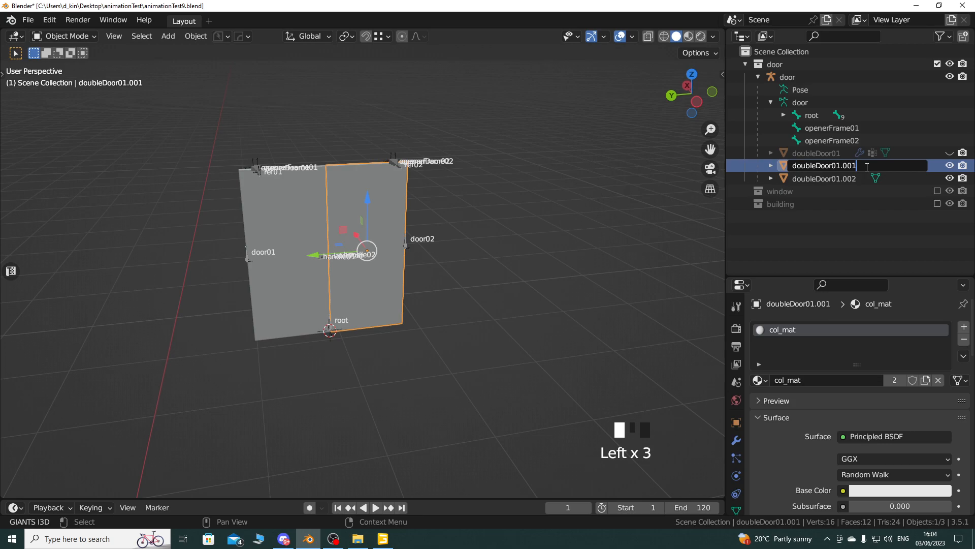
{"action": "type", "text": "_col"}
{"action": "key", "text": "Return"}
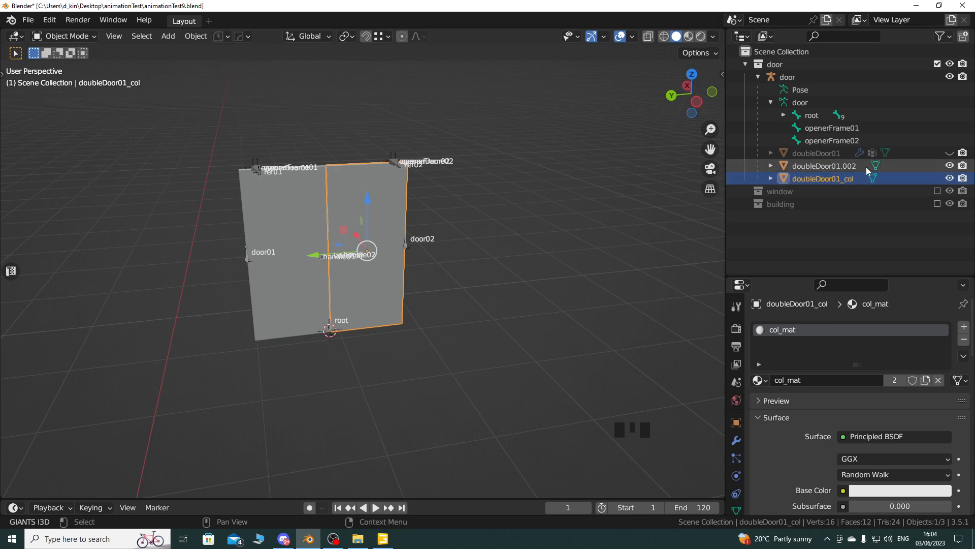
Give the doubleDoor01.002 collision block the name doubleDoor01_col as well
{"action": "double_click", "coordinate": [856, 166]}
{"action": "left_click", "coordinate": [876, 162]}
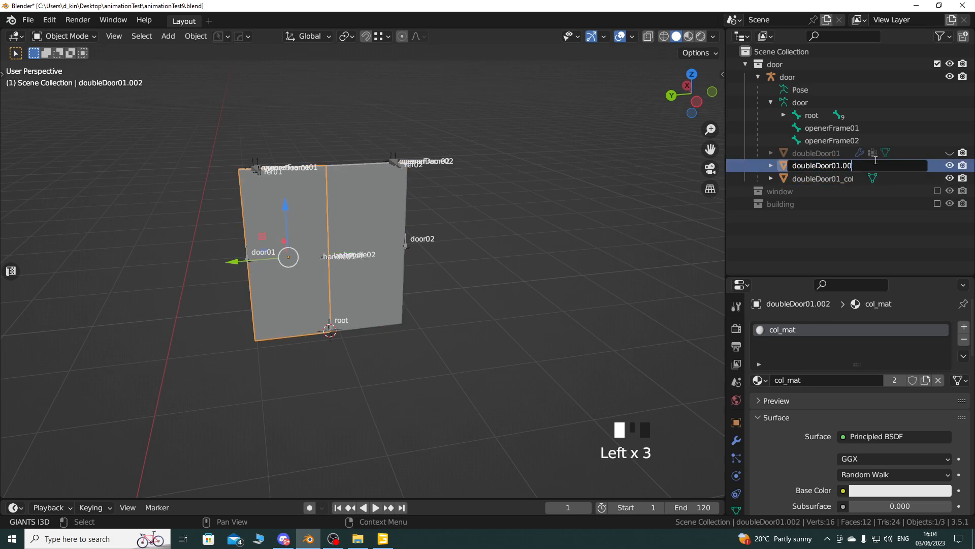
{"action": "type", "text": "_"}
{"action": "type", "text": "col"}
{"action": "key", "text": "Return"}
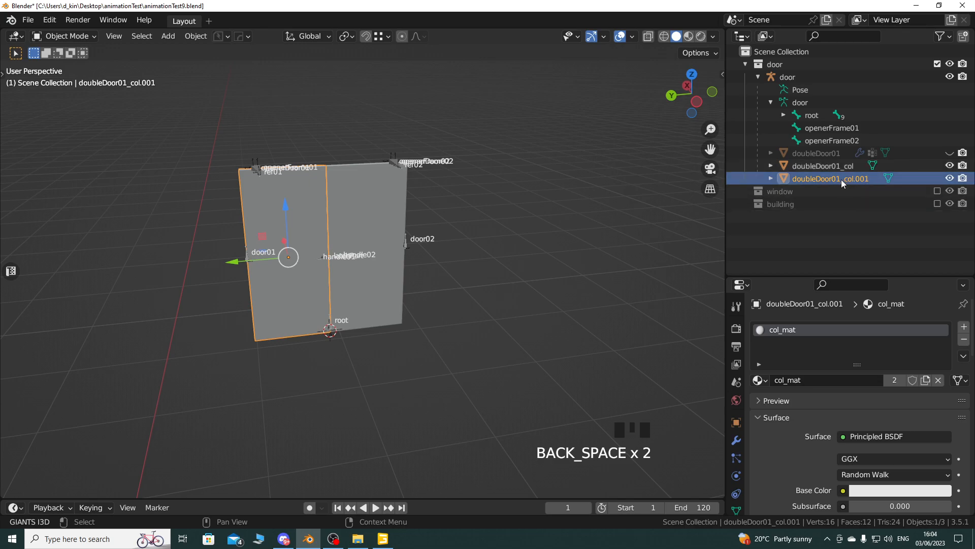
Rename the doubleDoor01_col collision block as doubleDoor02_col, and doubleDoor01_col.001 as doubleDoor01_col
{"action": "left_click", "coordinate": [837, 166]}
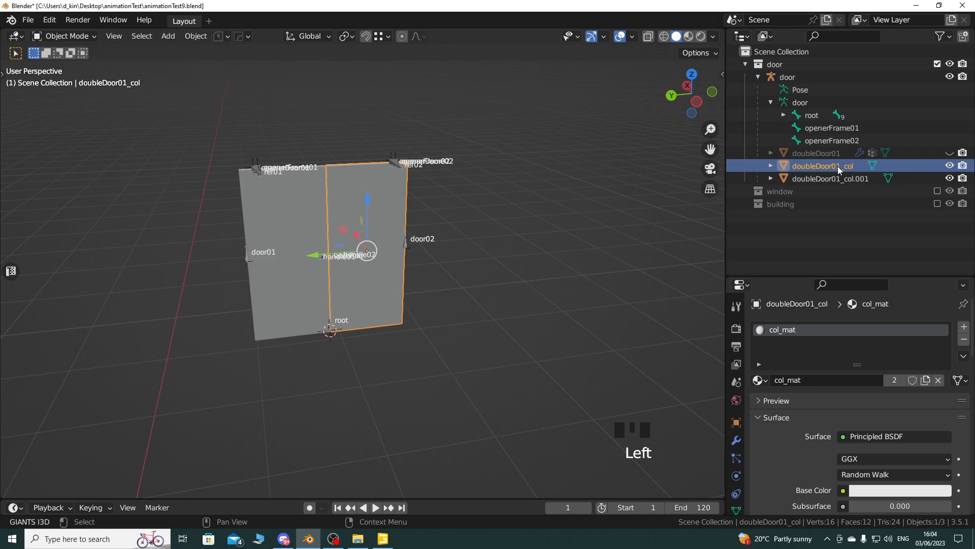
{"action": "double_click", "coordinate": [837, 166]}
{"action": "left_click", "coordinate": [841, 166]}
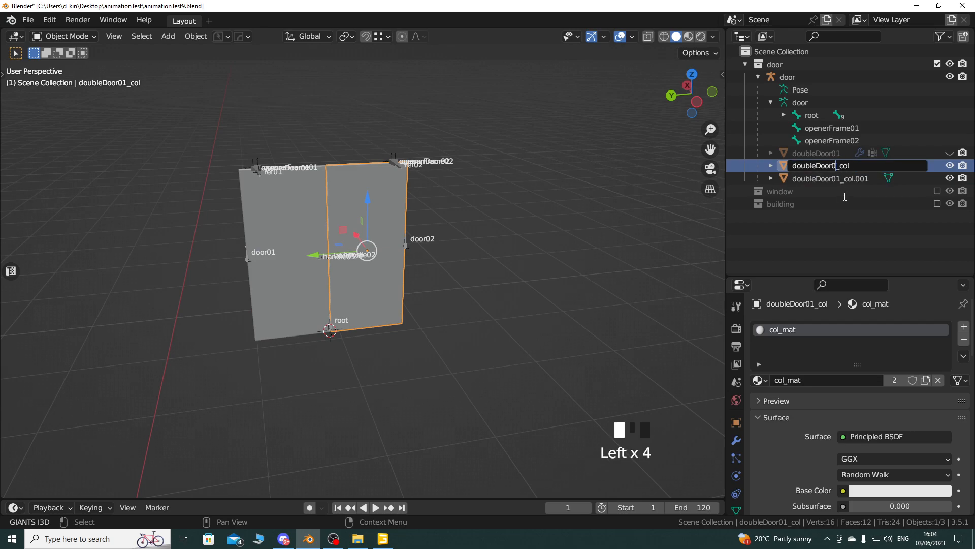
{"action": "key", "text": "Return"}
{"action": "double_click", "coordinate": [844, 165]}
{"action": "left_click", "coordinate": [912, 165]}
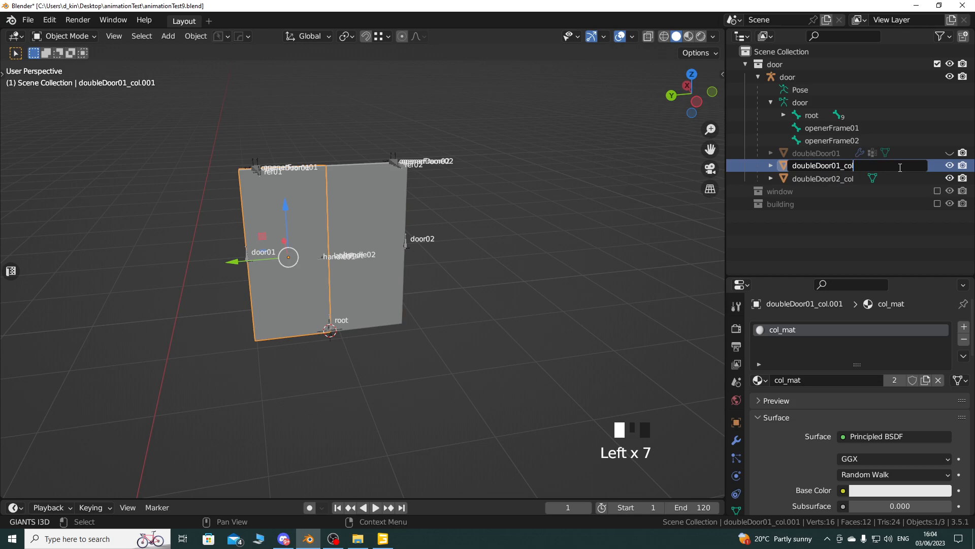
{"action": "key", "text": "Return"}
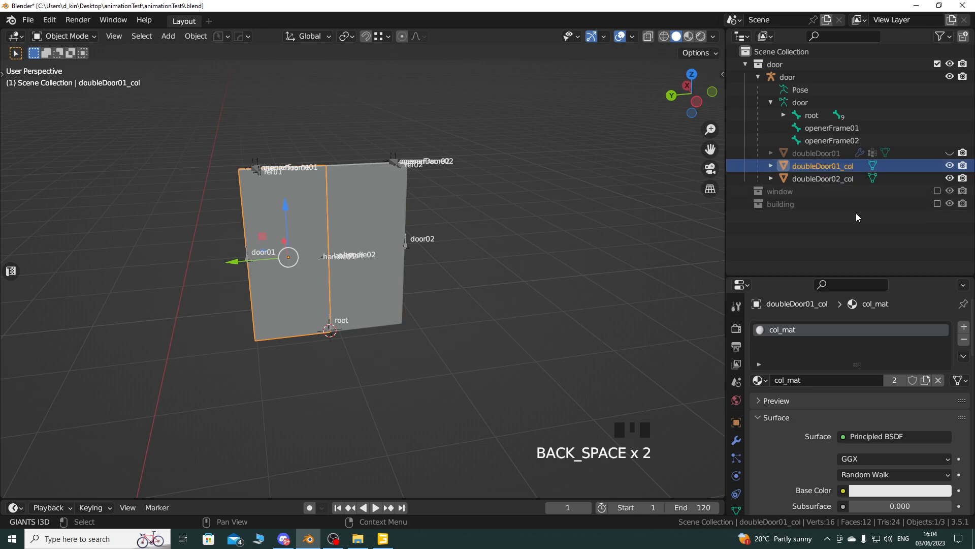
Rename the mesh data of both collision blocks to match their objects, doubleDoor01_col and doubleDoor02_col
{"action": "left_click", "coordinate": [736, 508]}
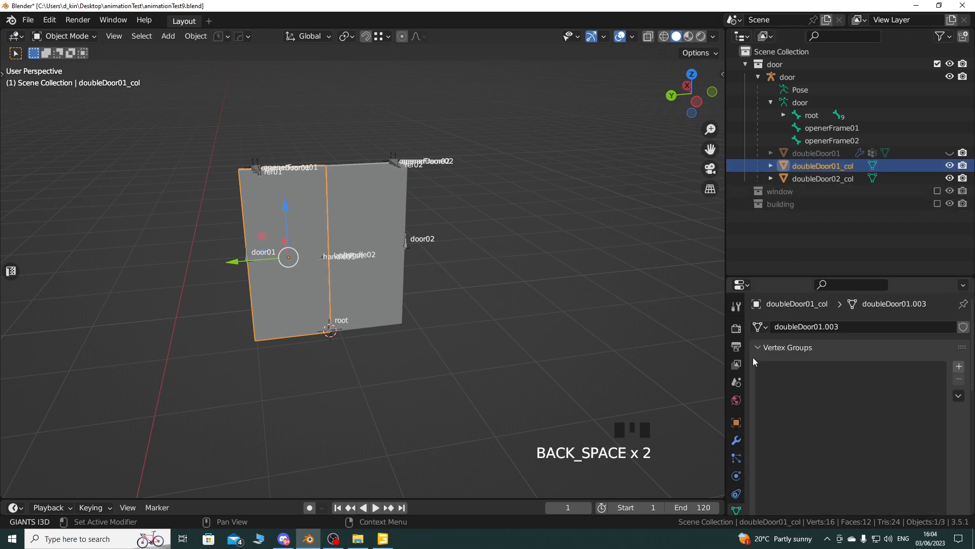
{"action": "left_click", "coordinate": [851, 179]}
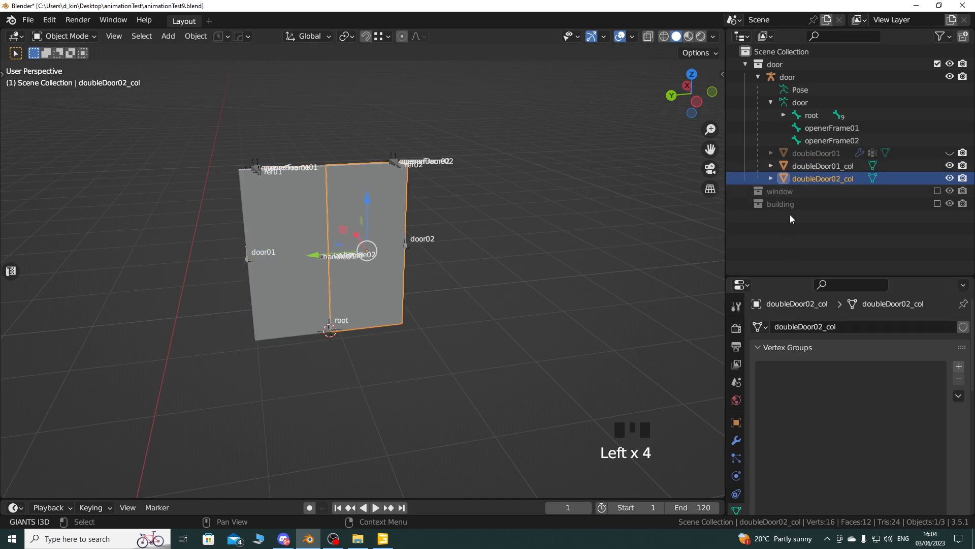
Inspect both collision blocks and review the GIANTS I3D Exporter options with the two blocks selected
{"action": "middle_click_drag", "start_coordinate": [372, 281], "coordinate": [554, 297]}
{"action": "middle_click_drag", "start_coordinate": [366, 352], "coordinate": [460, 304], "text": "shift"}
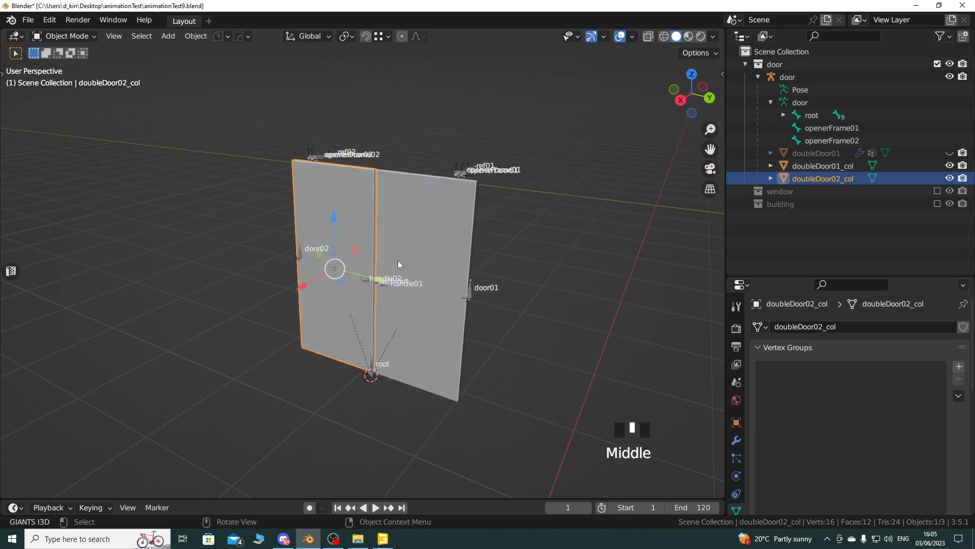
{"action": "middle_click_drag", "start_coordinate": [527, 254], "coordinate": [496, 259]}
{"action": "left_click", "coordinate": [812, 166]}
{"action": "left_click", "coordinate": [813, 178], "text": "shift"}
{"action": "key", "text": "n"}
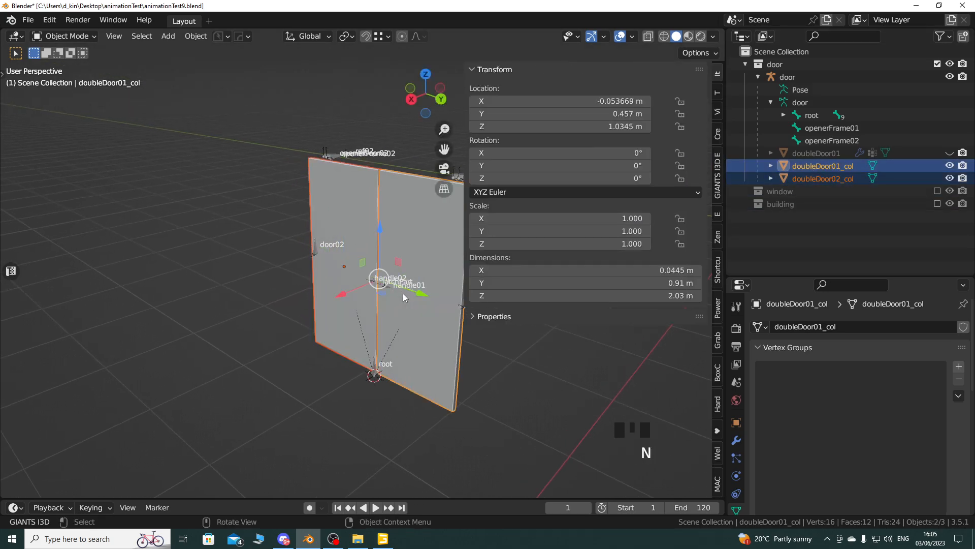
{"action": "left_click", "coordinate": [718, 178]}
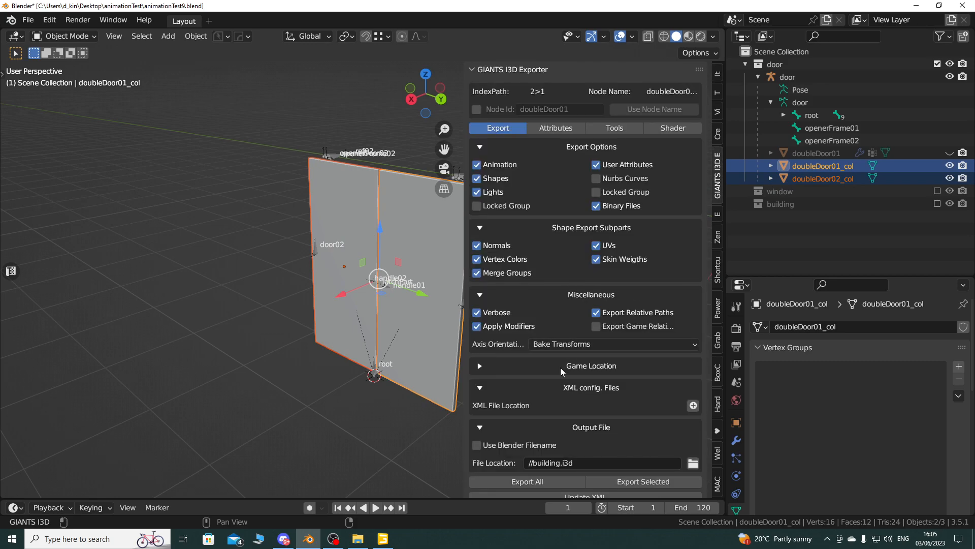
{"action": "left_click", "coordinate": [220, 290]}
{"action": "key", "text": "n"}
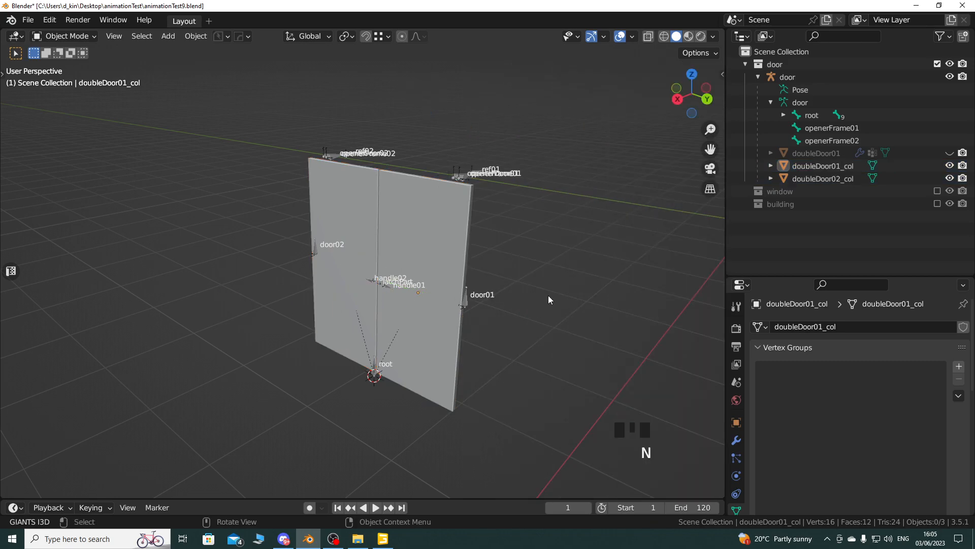
Change the base color of the doubleDoor01_col block's col_mat material to light blue, about RGB 0.227, 0.682, 0.8
{"action": "left_click", "coordinate": [439, 247]}
{"action": "scroll", "coordinate": [736, 482], "scroll_direction": "down", "scroll_amount": 3}
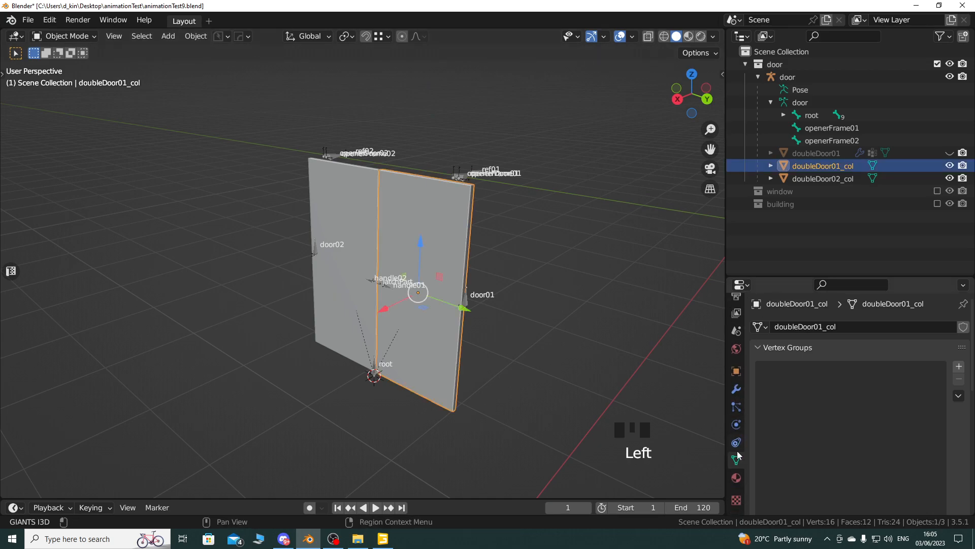
{"action": "left_click", "coordinate": [737, 477]}
{"action": "scroll", "coordinate": [804, 402], "scroll_direction": "down", "scroll_amount": 2}
{"action": "left_click", "coordinate": [875, 410]}
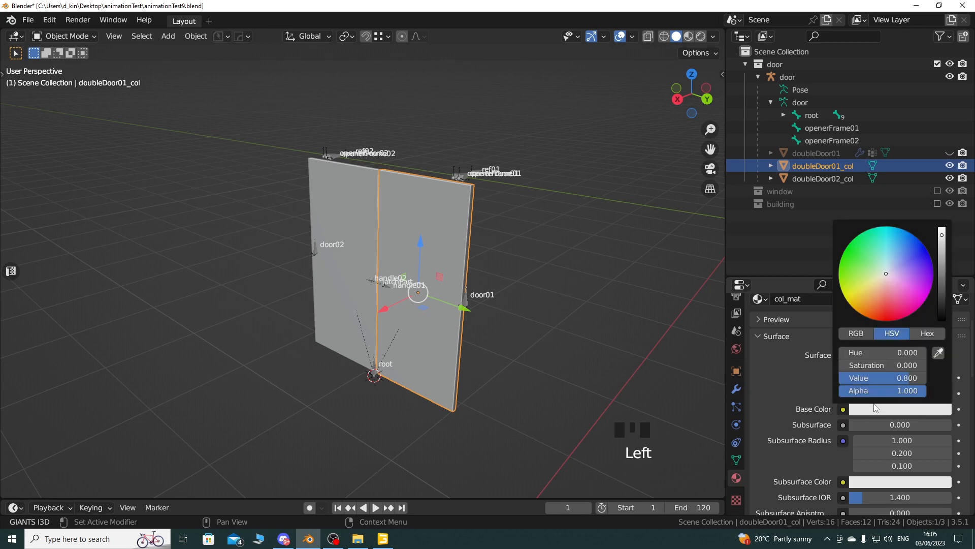
{"action": "left_click", "coordinate": [900, 263]}
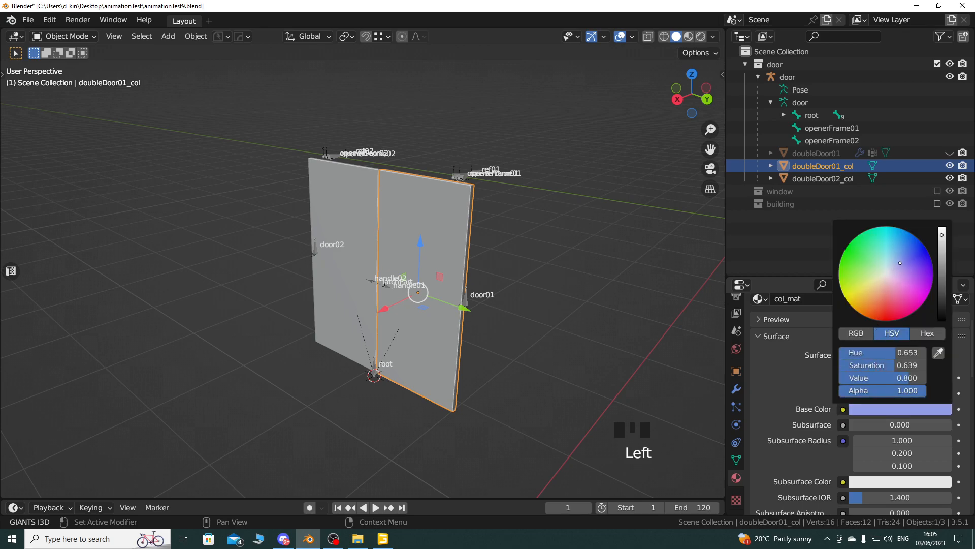
{"action": "left_click_drag", "start_coordinate": [900, 263], "coordinate": [890, 254]}
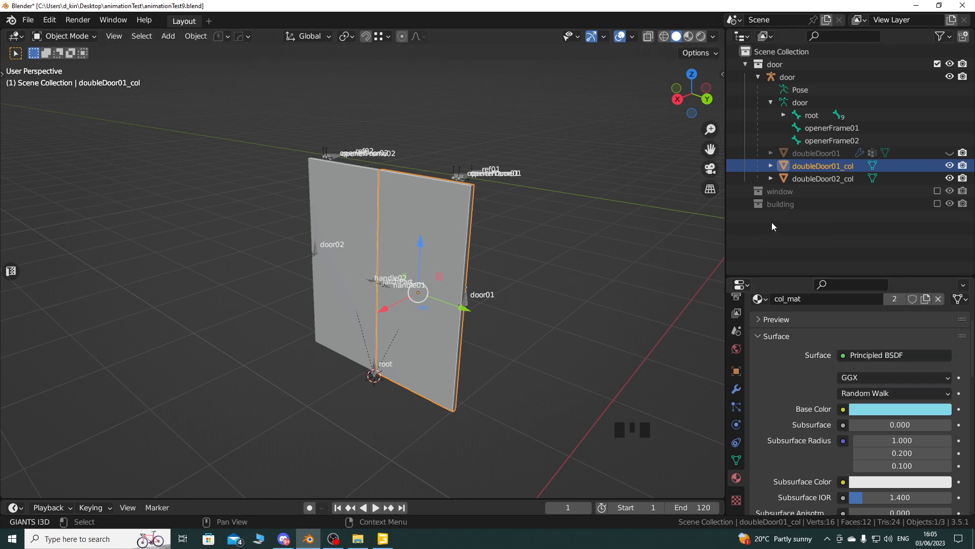
Select both collision blocks and export only the selection with the GIANTS I3D Exporter to doorCol.i3d in the animationTest folder
{"action": "left_click", "coordinate": [812, 179], "text": "shift"}
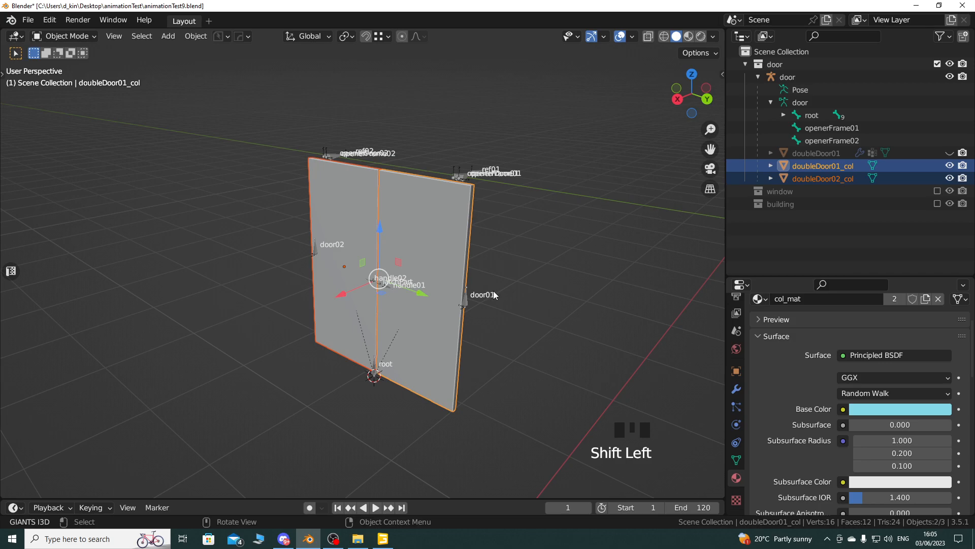
{"action": "key", "text": "n"}
{"action": "left_click", "coordinate": [693, 462]}
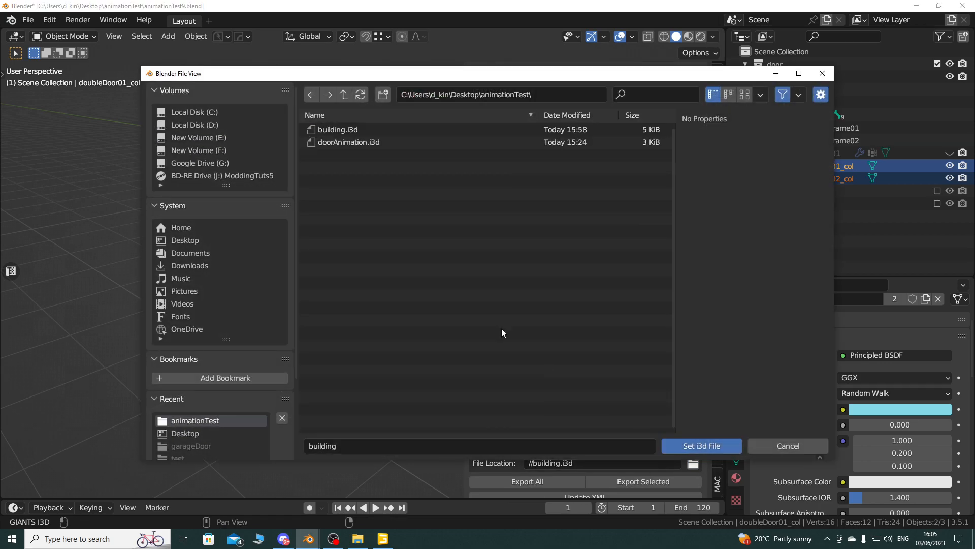
{"action": "left_click", "coordinate": [359, 447]}
{"action": "type", "text": "doo"}
{"action": "left_click", "coordinate": [690, 444]}
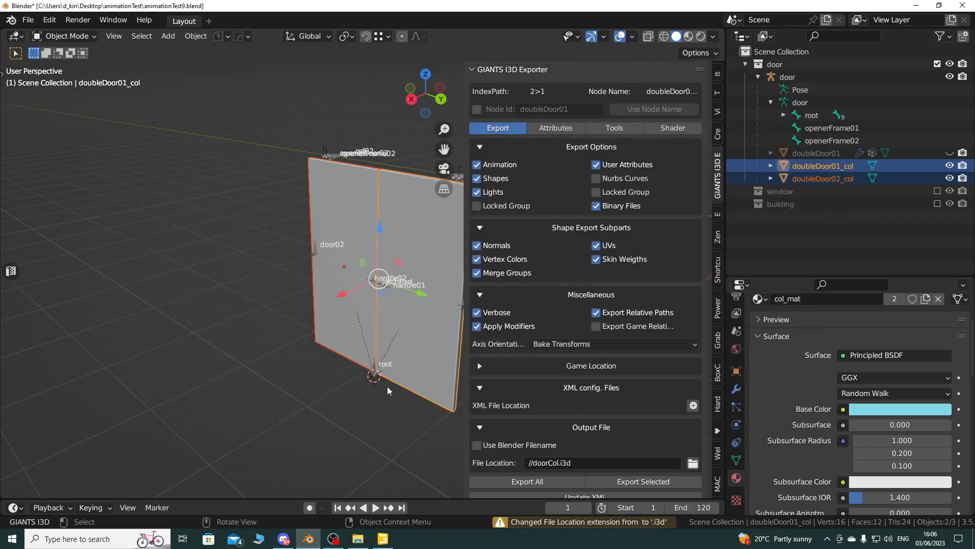
{"action": "left_click", "coordinate": [624, 480]}
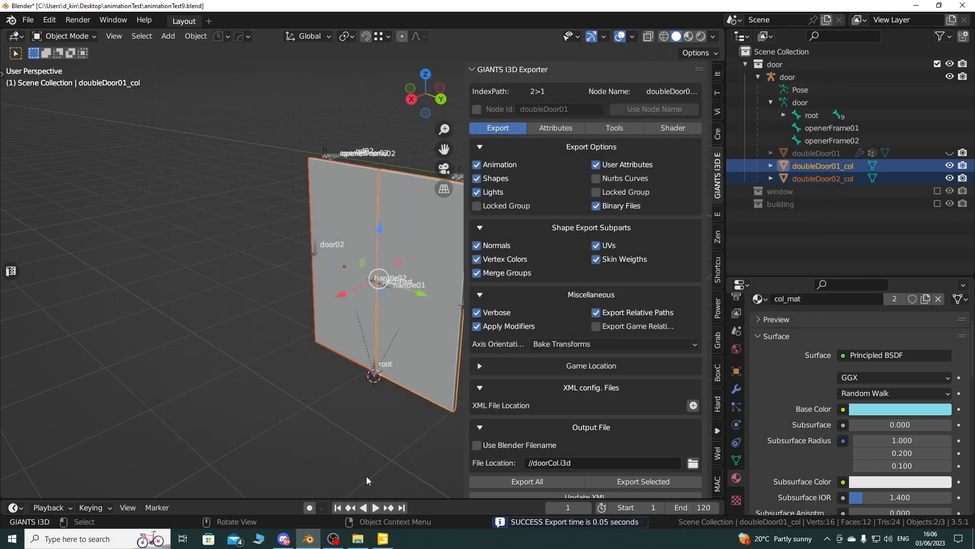
Switch to GIANTS Editor and import doorCol.i3d from the animationTest folder into the building.i3d scene
{"action": "left_click", "coordinate": [383, 538]}
{"action": "left_click", "coordinate": [167, 279]}
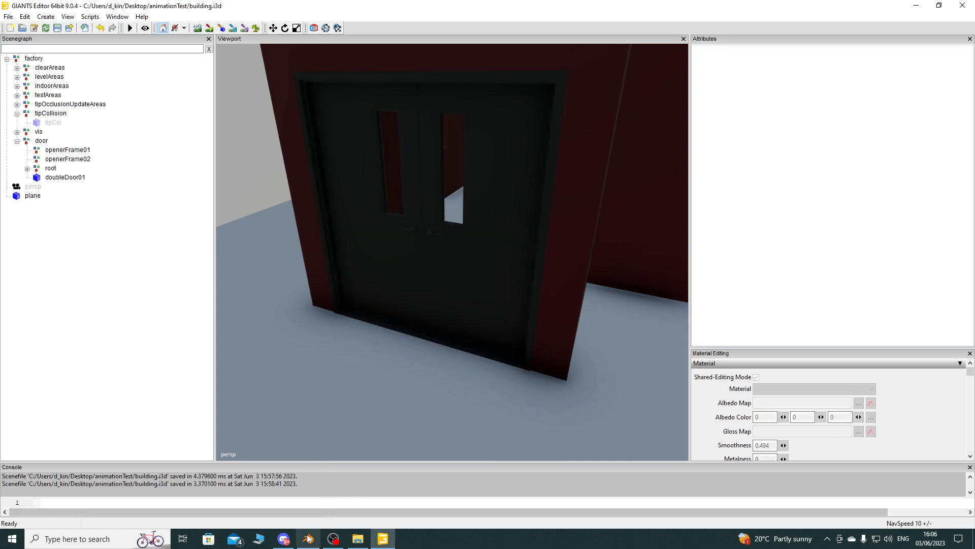
{"action": "left_click", "coordinate": [357, 539]}
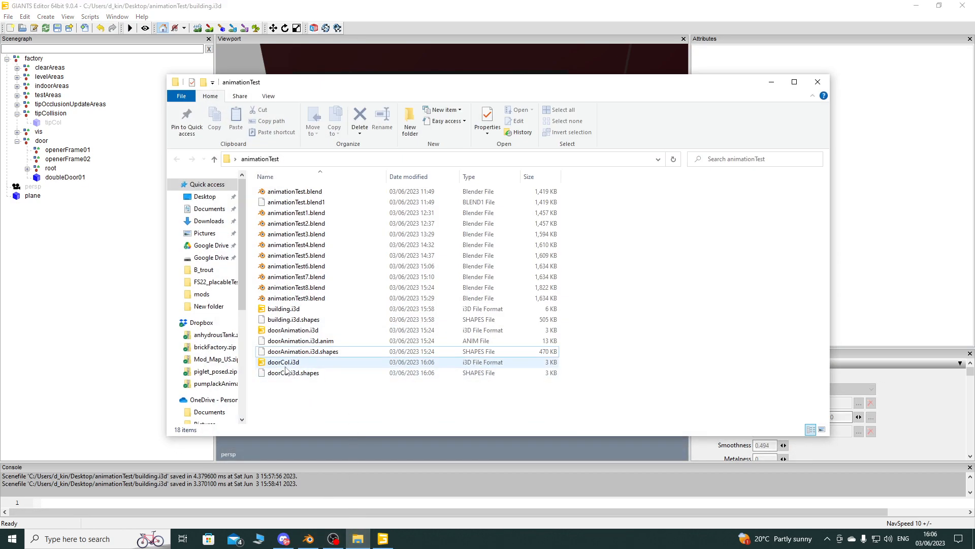
{"action": "left_click_drag", "start_coordinate": [472, 88], "coordinate": [747, 87]}
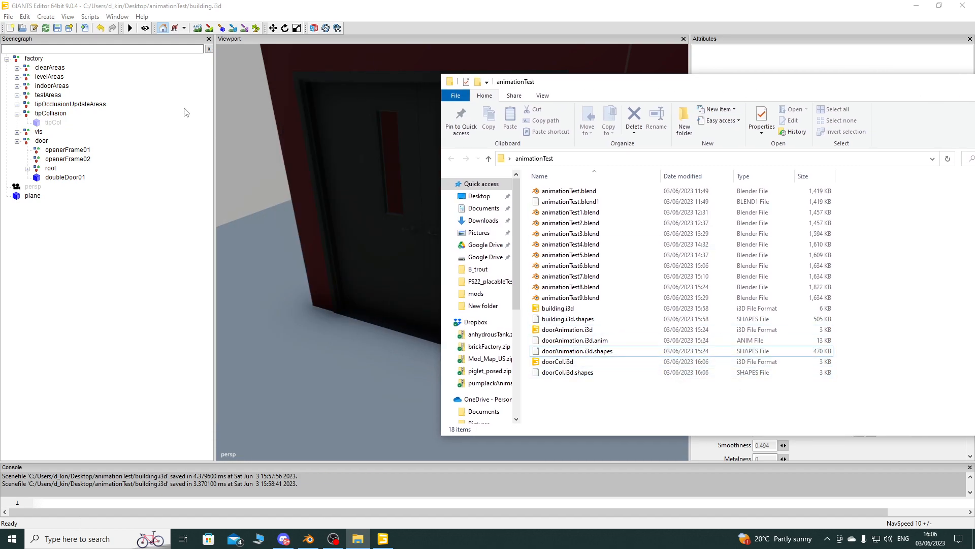
{"action": "double_click", "coordinate": [556, 361]}
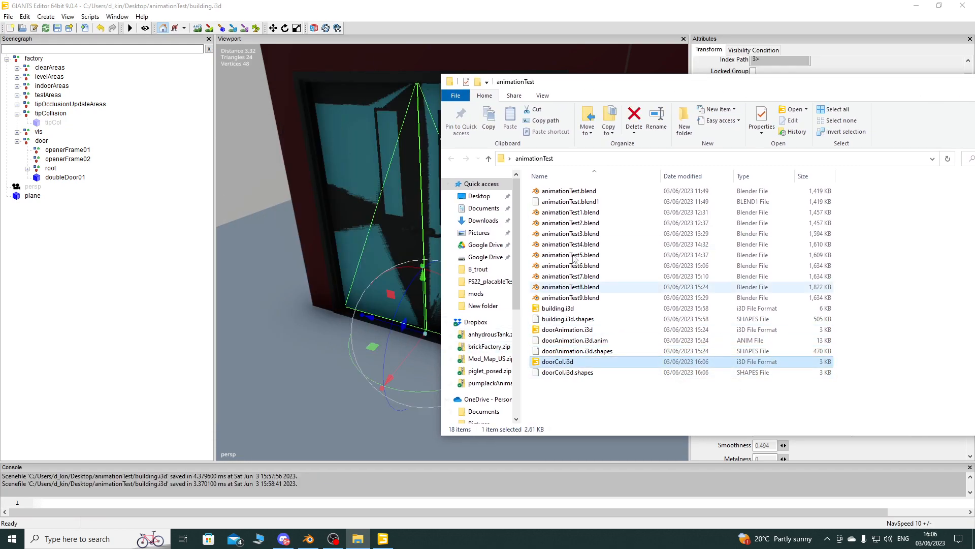
{"action": "left_click_drag", "start_coordinate": [932, 86], "coordinate": [661, 97]}
{"action": "left_click", "coordinate": [774, 93]}
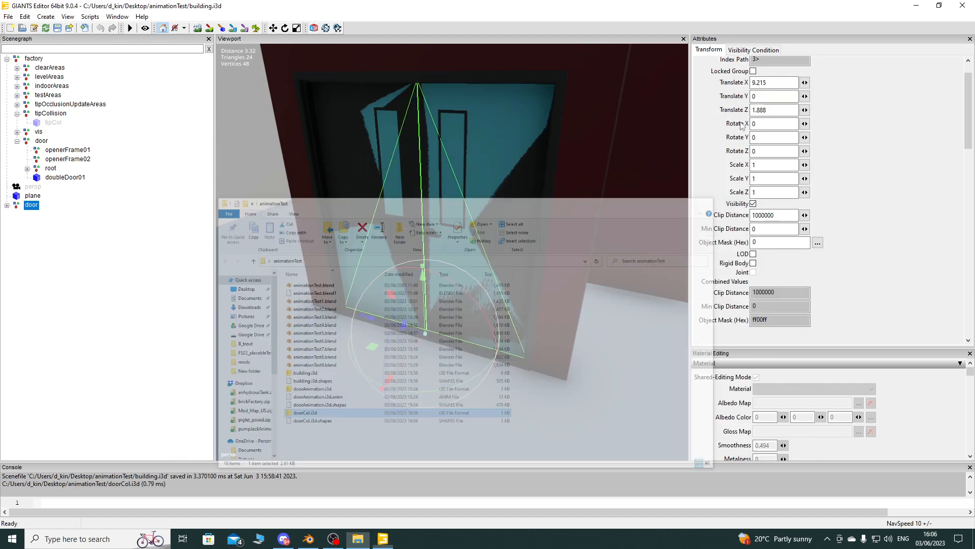
Move doubleDoor01_col under door01 and doubleDoor02_col under door02 in the factory's door group, and delete the leftover imported door group
{"action": "left_click", "coordinate": [6, 205]}
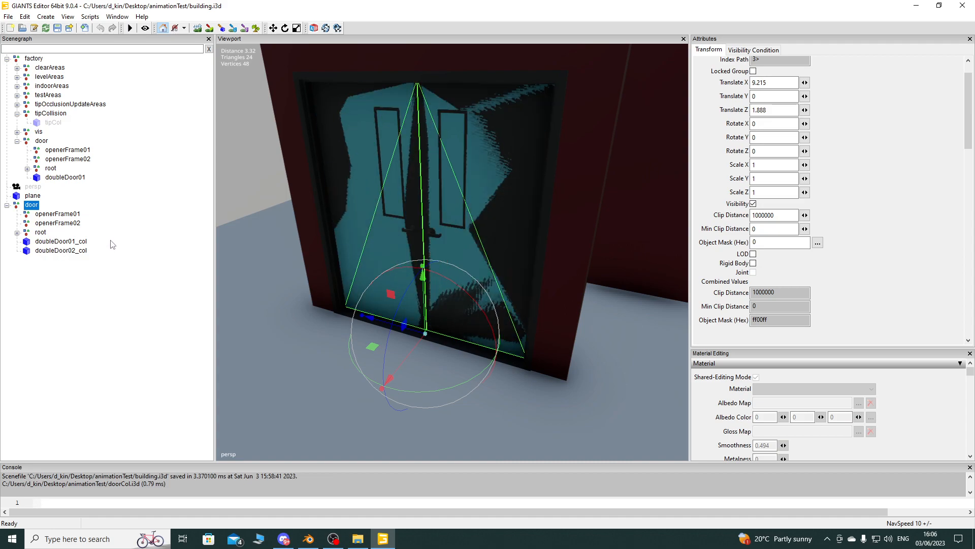
{"action": "left_click", "coordinate": [70, 244]}
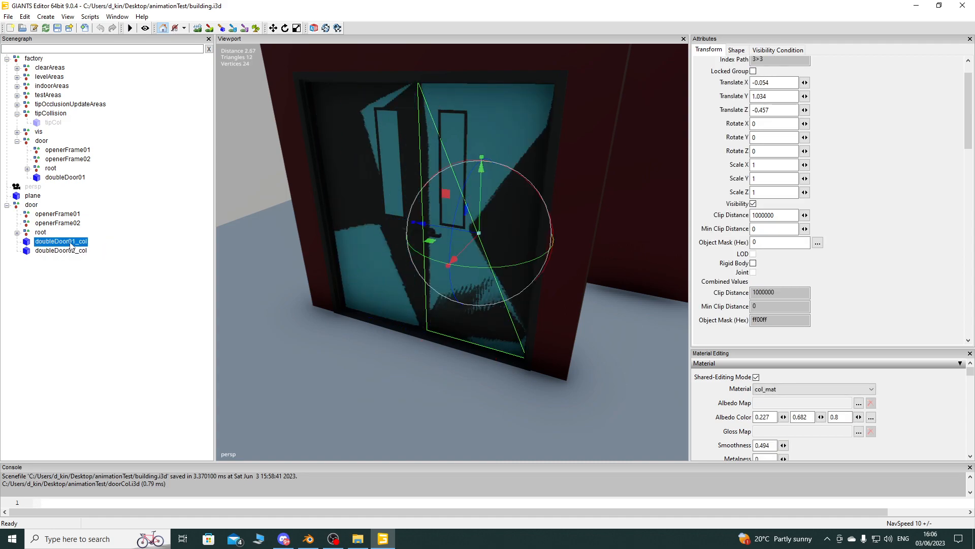
{"action": "left_click", "coordinate": [27, 168]}
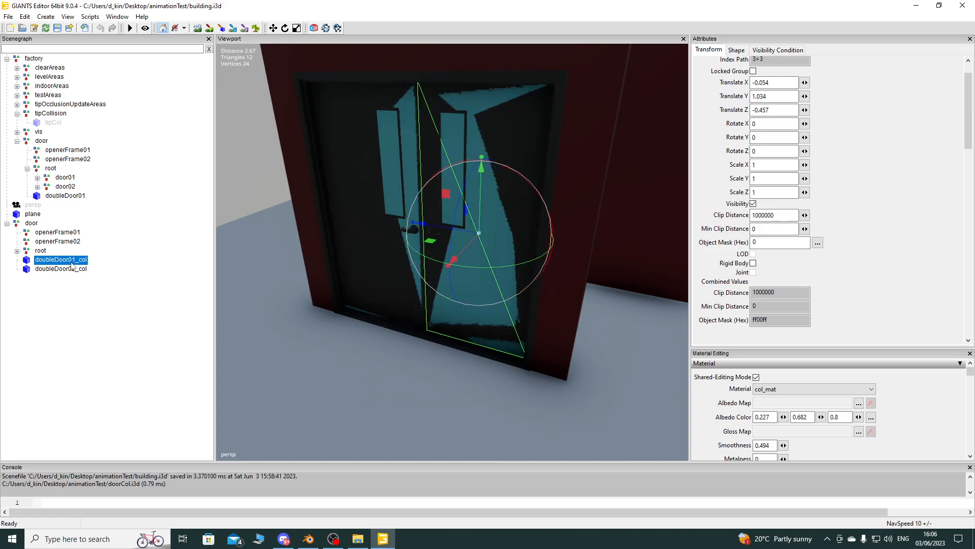
{"action": "key", "text": "Delete"}
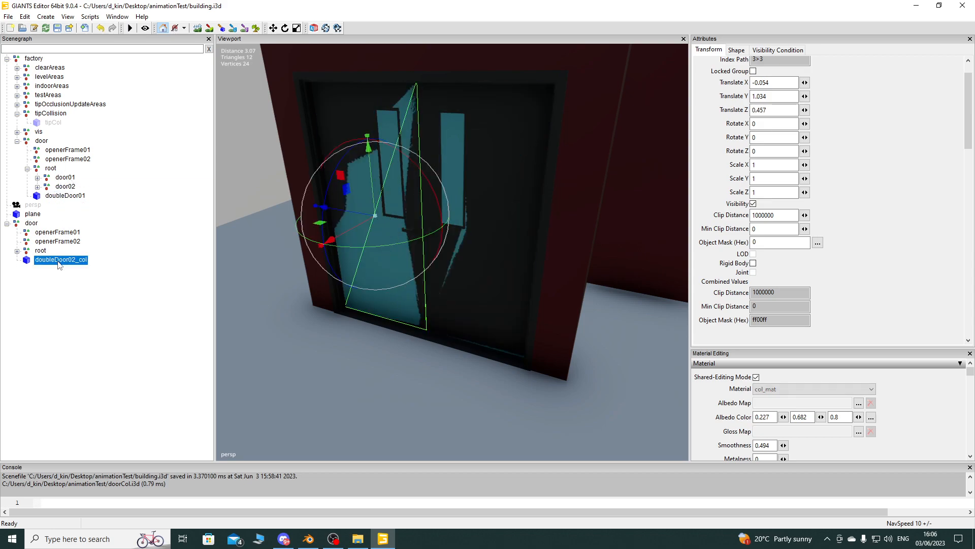
{"action": "left_click", "coordinate": [64, 187]}
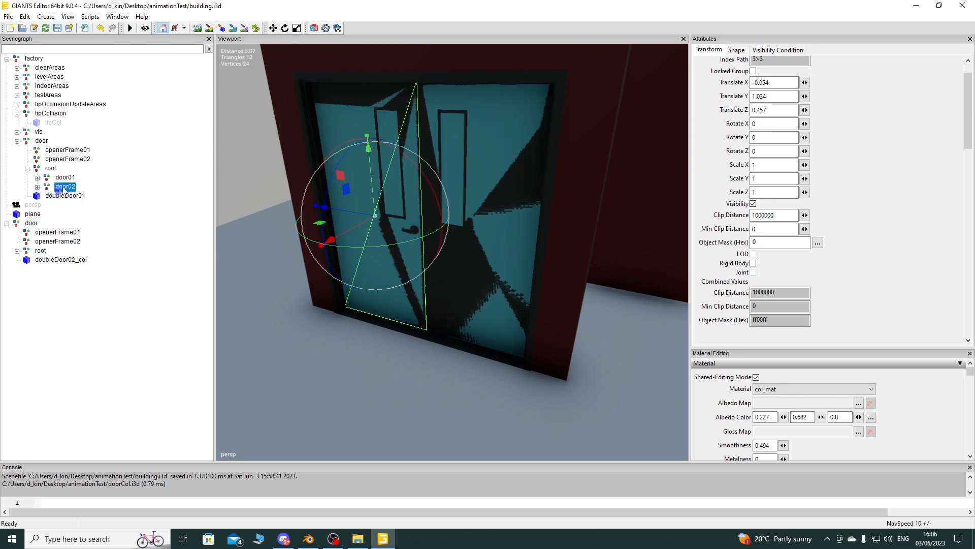
{"action": "left_click", "coordinate": [31, 223]}
{"action": "key", "text": "Delete"}
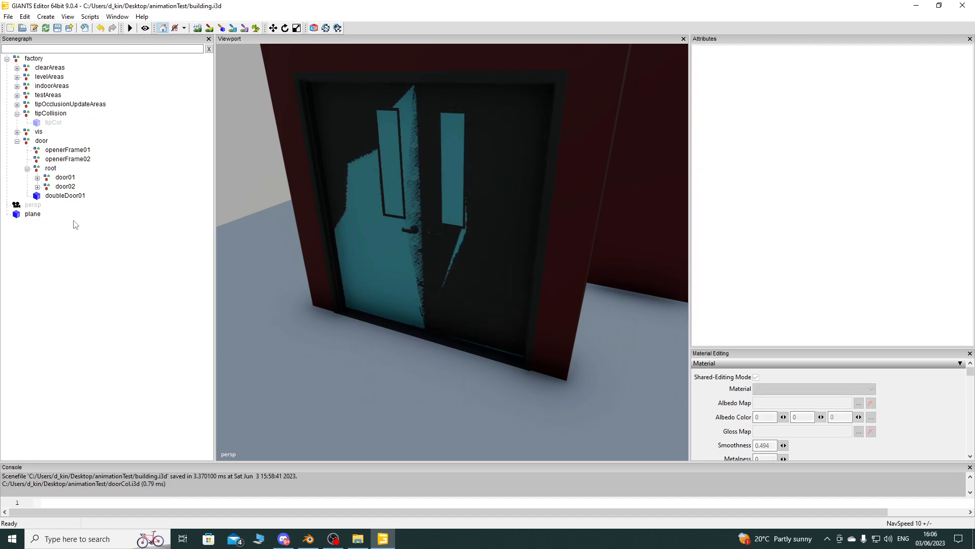
Make doubleDoor01_col under door01 a rigid body
{"action": "left_click", "coordinate": [37, 187]}
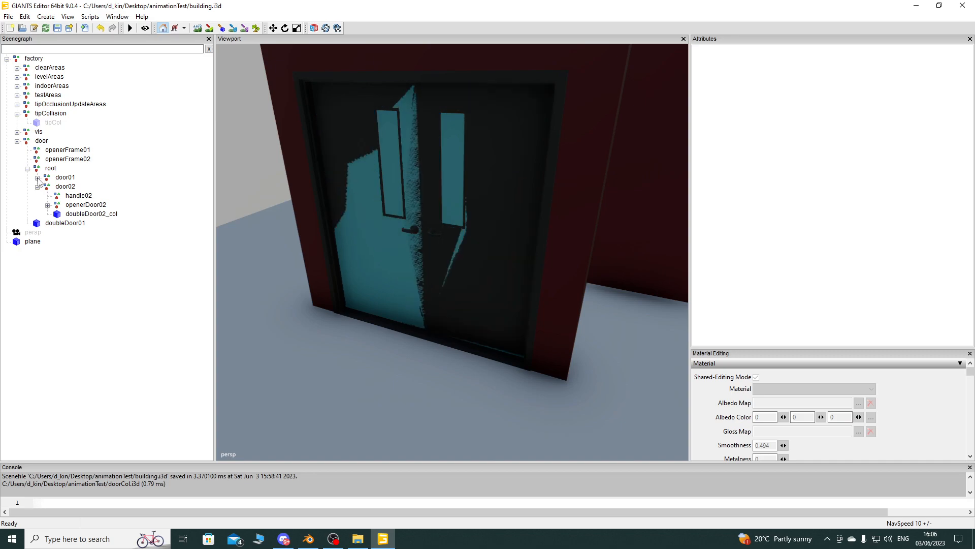
{"action": "left_click", "coordinate": [37, 177]}
{"action": "left_click", "coordinate": [92, 215]}
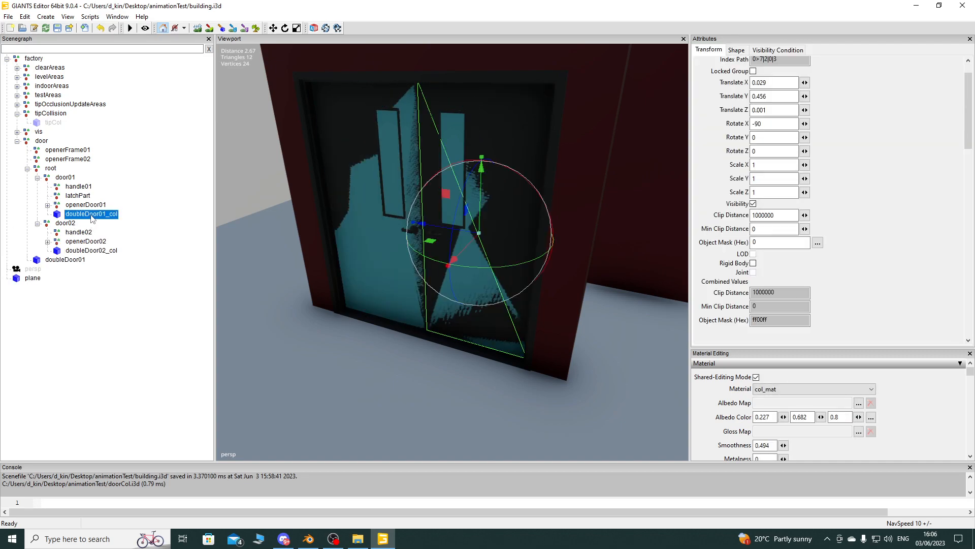
{"action": "left_click", "coordinate": [753, 263]}
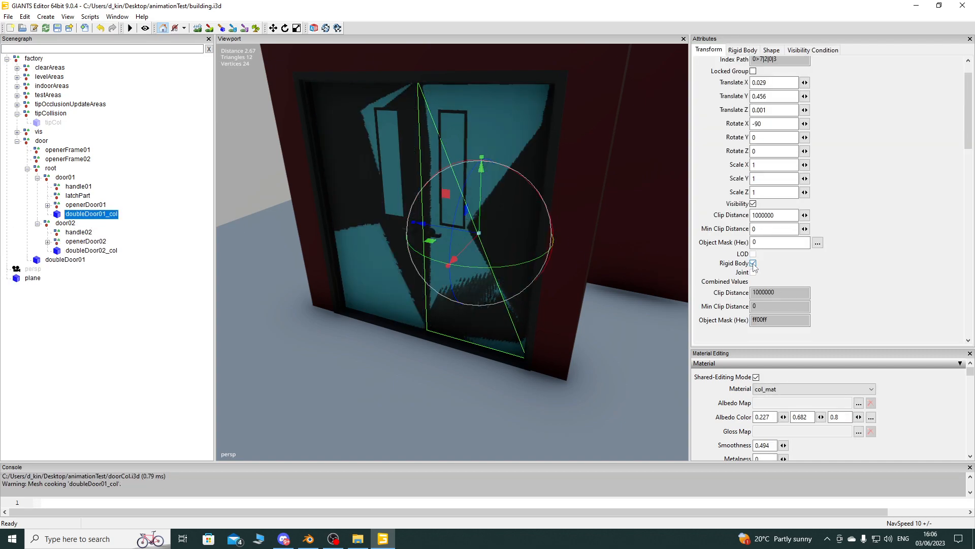
Enable Cast Shadowmap, Receive Shadowmap and Non Renderable for the doubleDoor01_col shape, and disable Tangents
{"action": "left_click", "coordinate": [772, 49]}
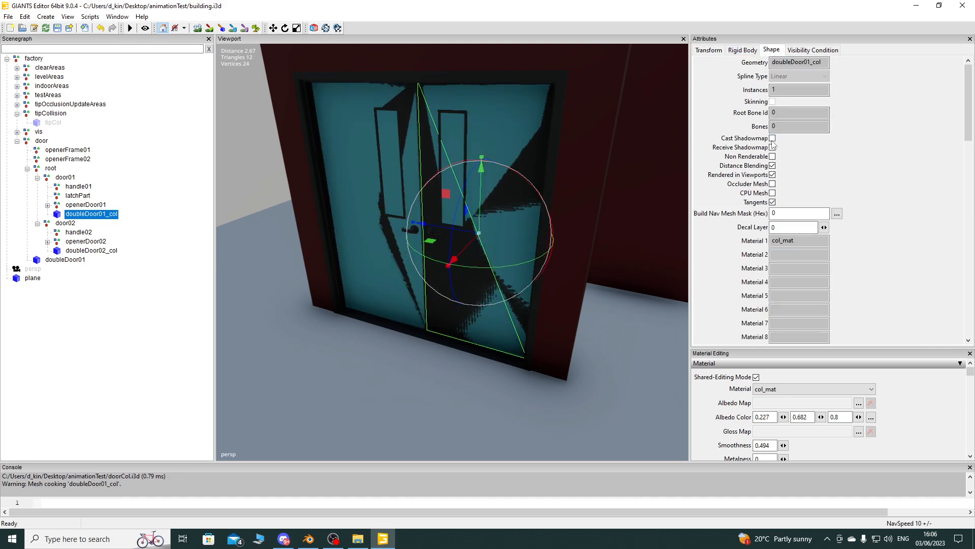
{"action": "left_click", "coordinate": [772, 138]}
{"action": "left_click", "coordinate": [772, 147]}
{"action": "left_click", "coordinate": [773, 156]}
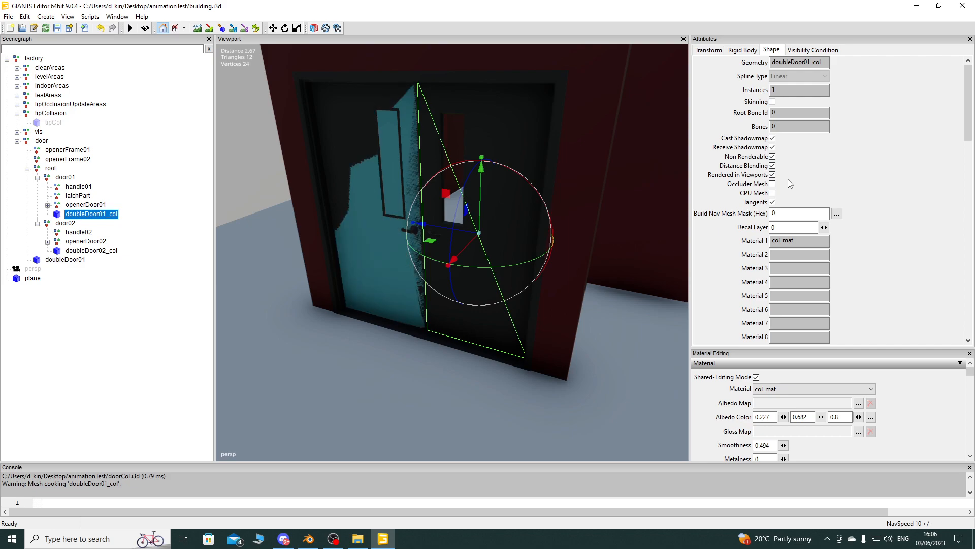
{"action": "left_click", "coordinate": [773, 202]}
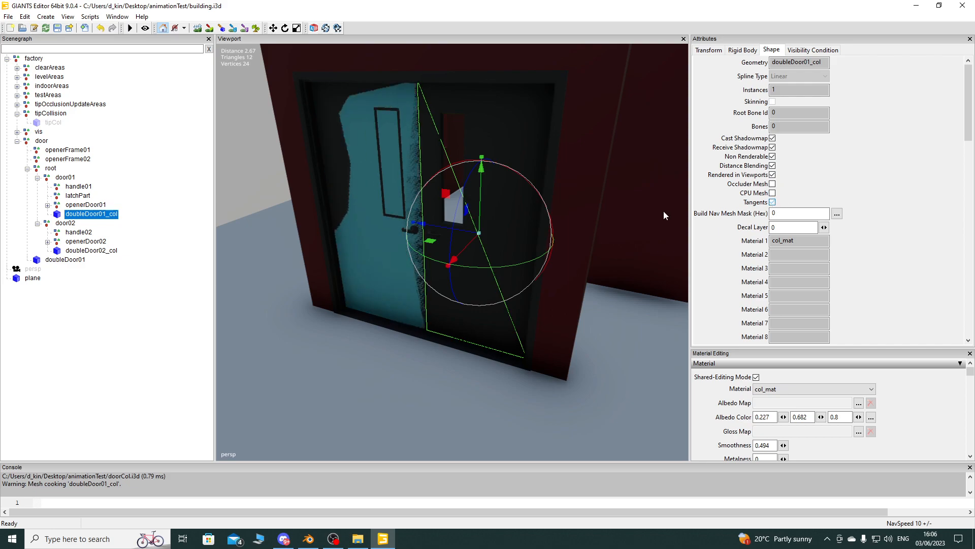
Make doubleDoor02_col a rigid body, enable Cast Shadowmap, Receive Shadowmap and Non Renderable for its shape, and disable Tangents
{"action": "left_click", "coordinate": [89, 251]}
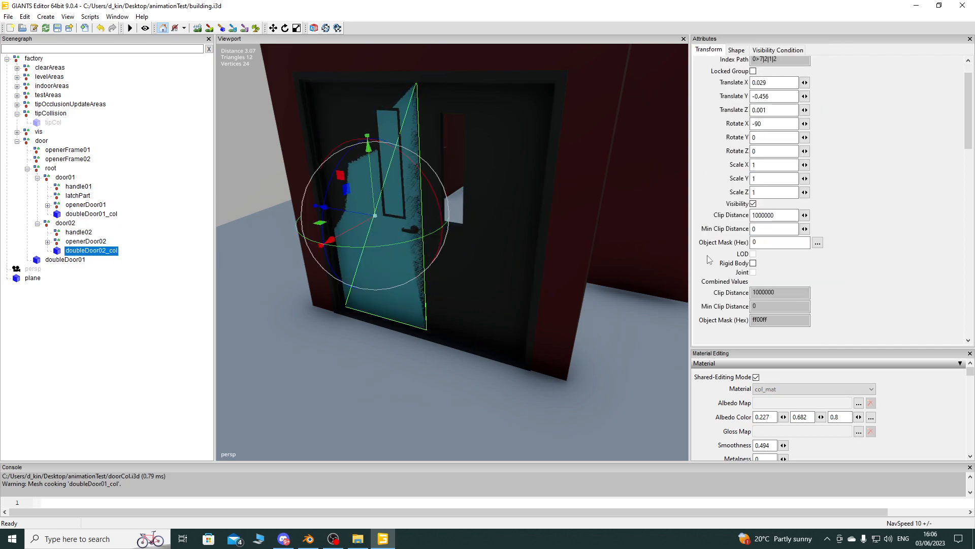
{"action": "left_click", "coordinate": [753, 263]}
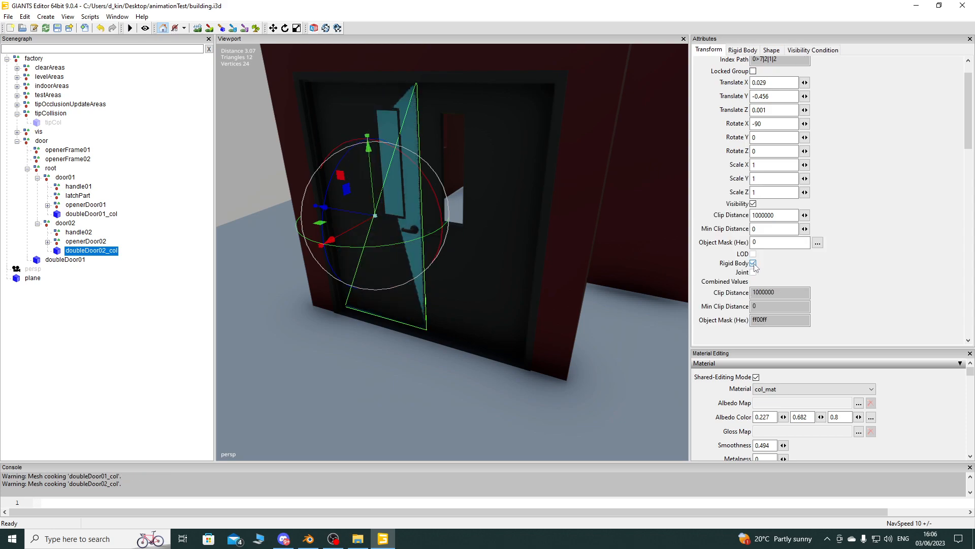
{"action": "left_click", "coordinate": [774, 51]}
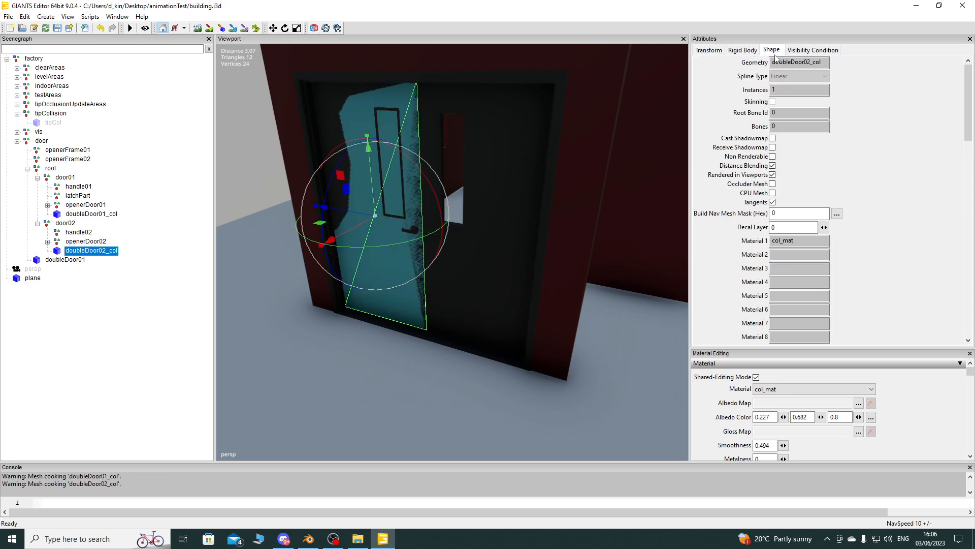
{"action": "left_click", "coordinate": [773, 156]}
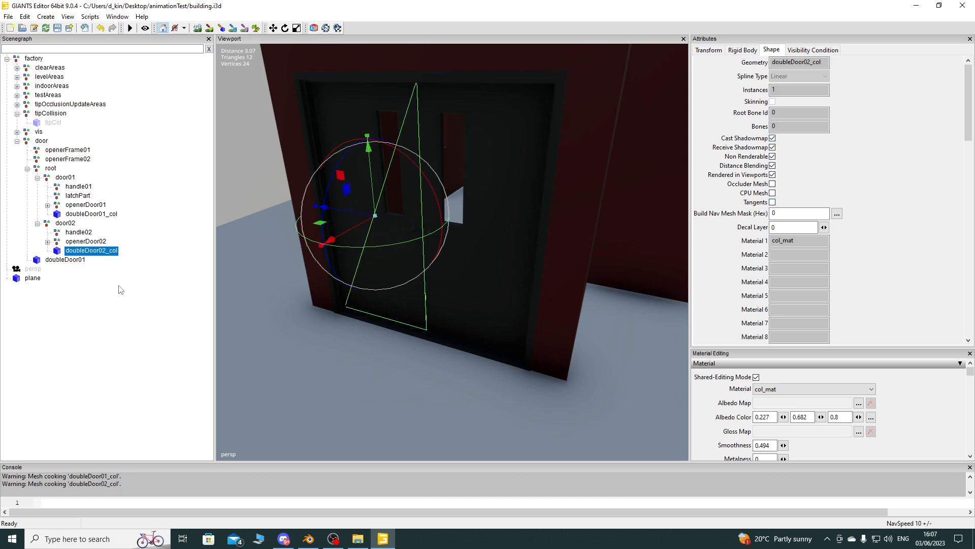
Add a light and swing door01 open about 34° around Z to check its collision mesh, and undo both changes
{"action": "right_click_drag", "start_coordinate": [343, 316], "coordinate": [450, 281]}
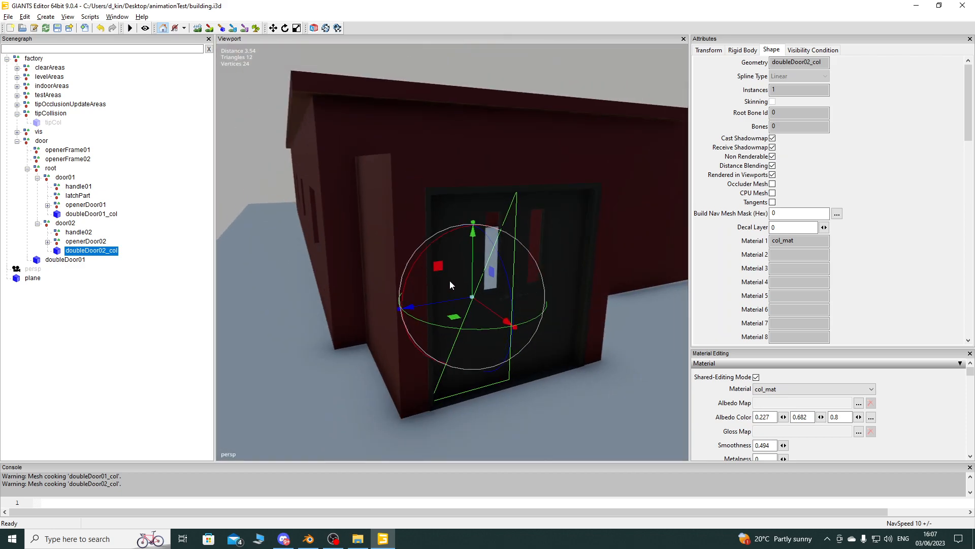
{"action": "key", "text": "ctrl+l"}
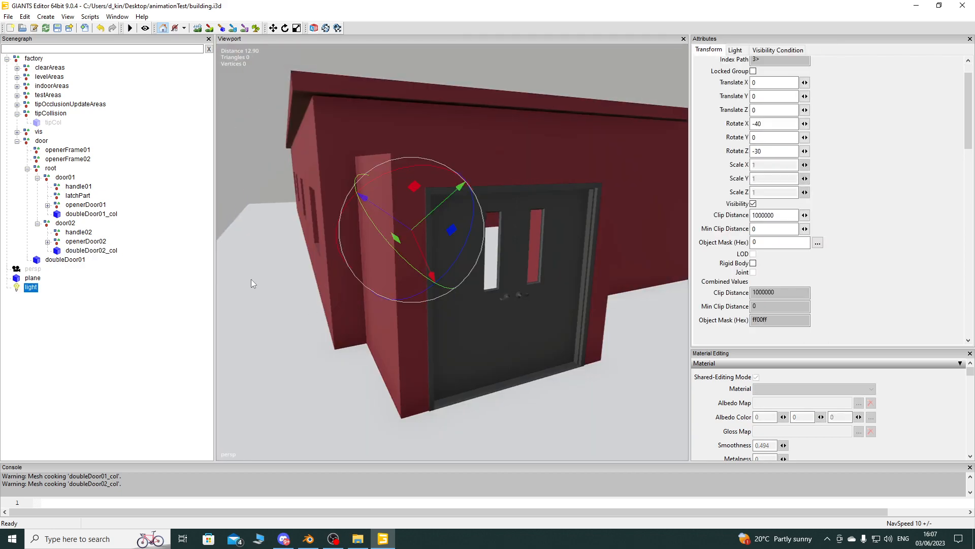
{"action": "left_click", "coordinate": [65, 178]}
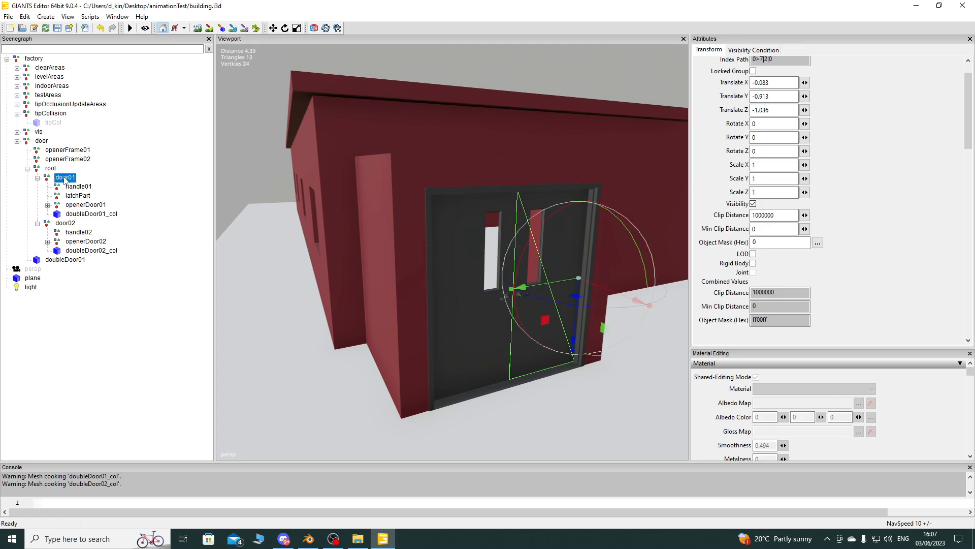
{"action": "left_click", "coordinate": [107, 217]}
{"action": "left_click", "coordinate": [71, 179]}
{"action": "left_click_drag", "start_coordinate": [584, 305], "coordinate": [614, 308]}
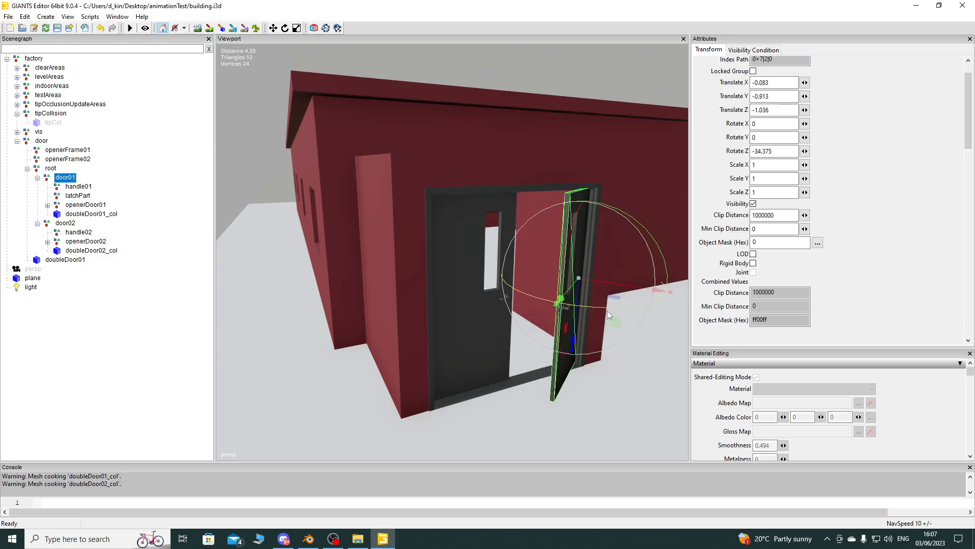
{"action": "left_click", "coordinate": [94, 214]}
{"action": "right_click_drag", "start_coordinate": [583, 217], "coordinate": [533, 325]}
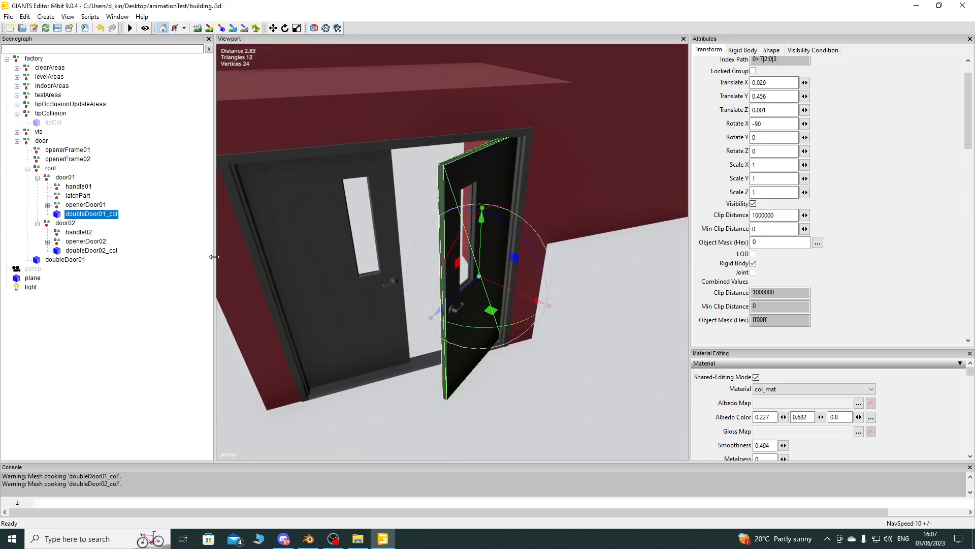
{"action": "key", "text": "ctrl+z"}
{"action": "key", "text": "ctrl+z"}
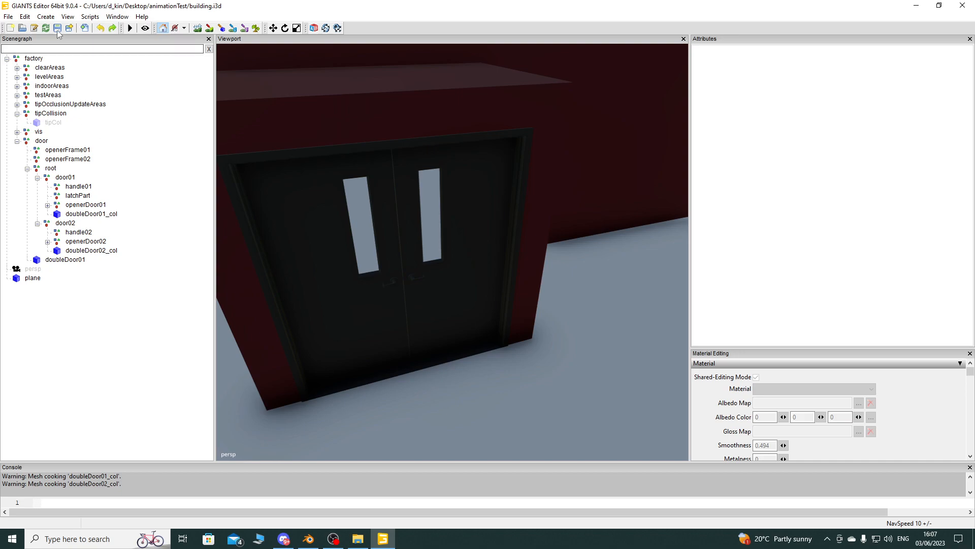
Make the building mesh in the vis group a rigid body and save the building.i3d scene
{"action": "key", "text": "ctrl+s"}
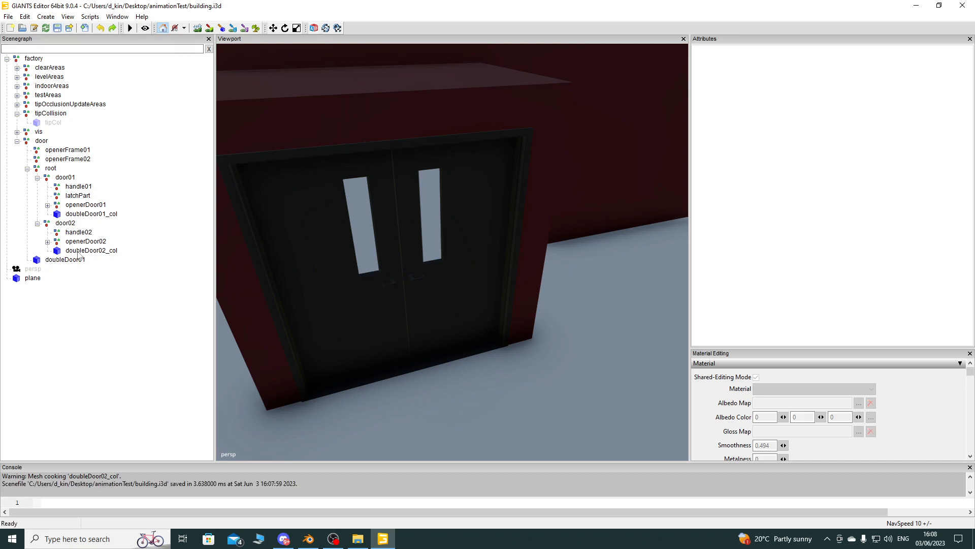
{"action": "left_click", "coordinate": [17, 132]}
{"action": "left_click", "coordinate": [55, 142]}
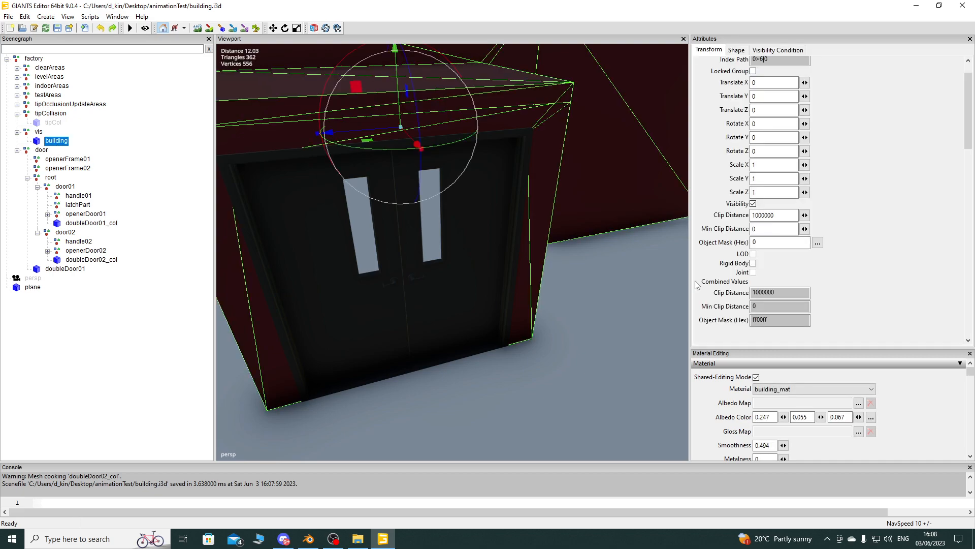
{"action": "left_click", "coordinate": [754, 263]}
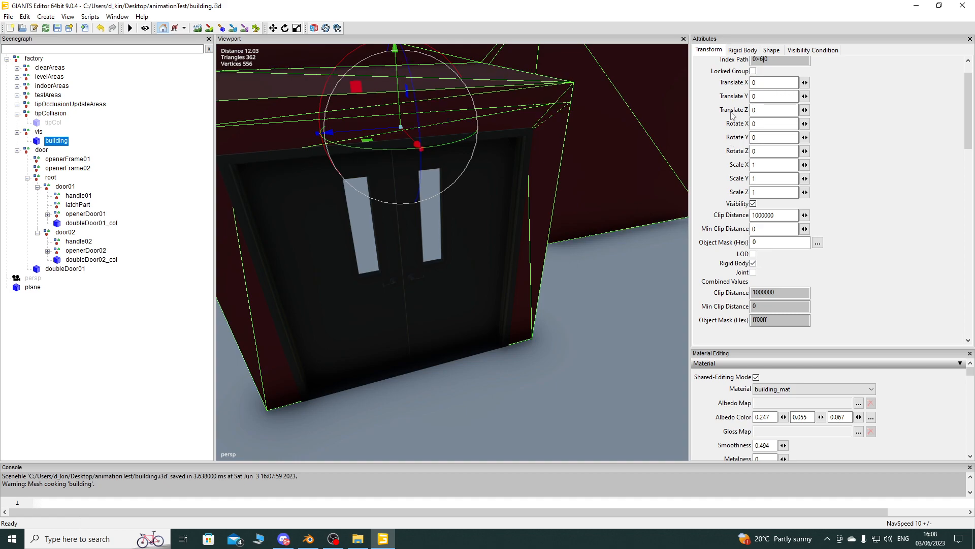
{"action": "left_click", "coordinate": [771, 50]}
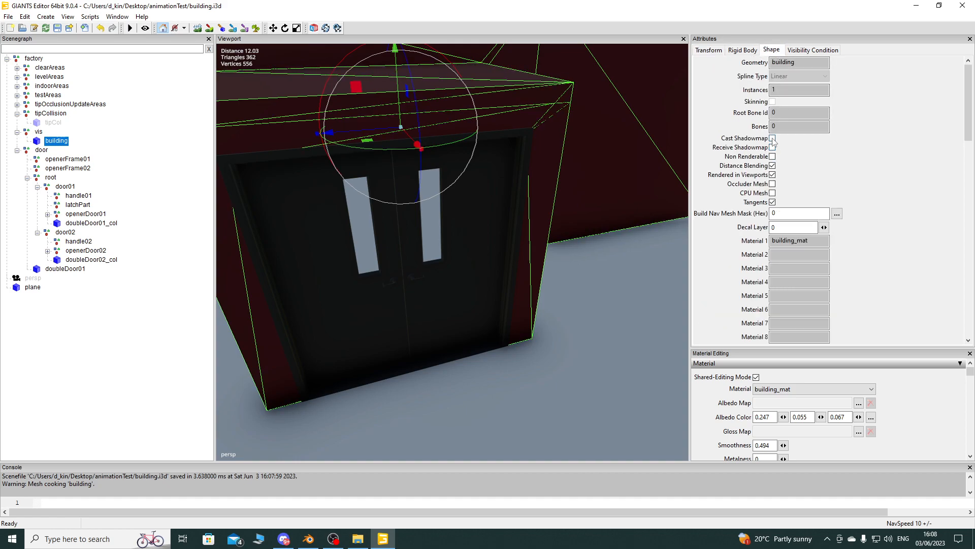
{"action": "left_click", "coordinate": [708, 49]}
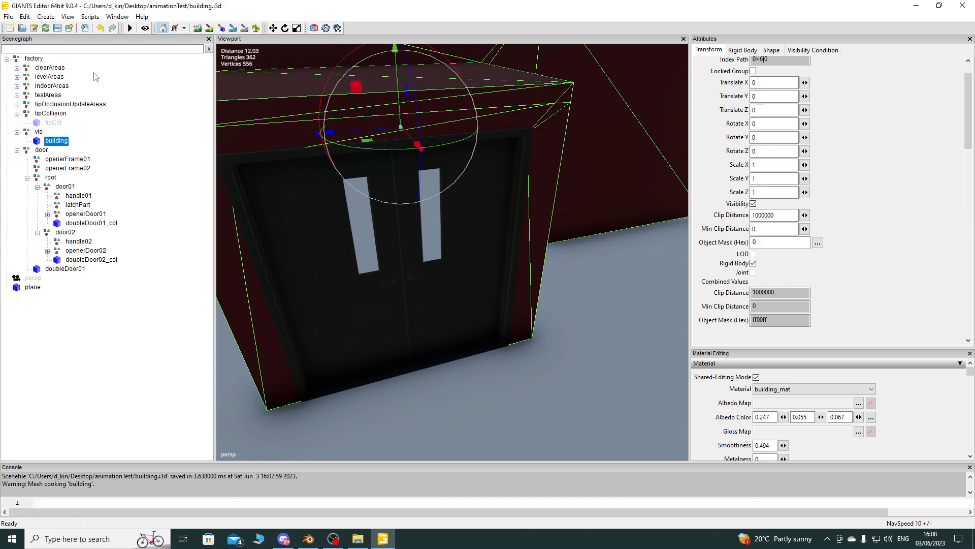
{"action": "left_click", "coordinate": [58, 28]}
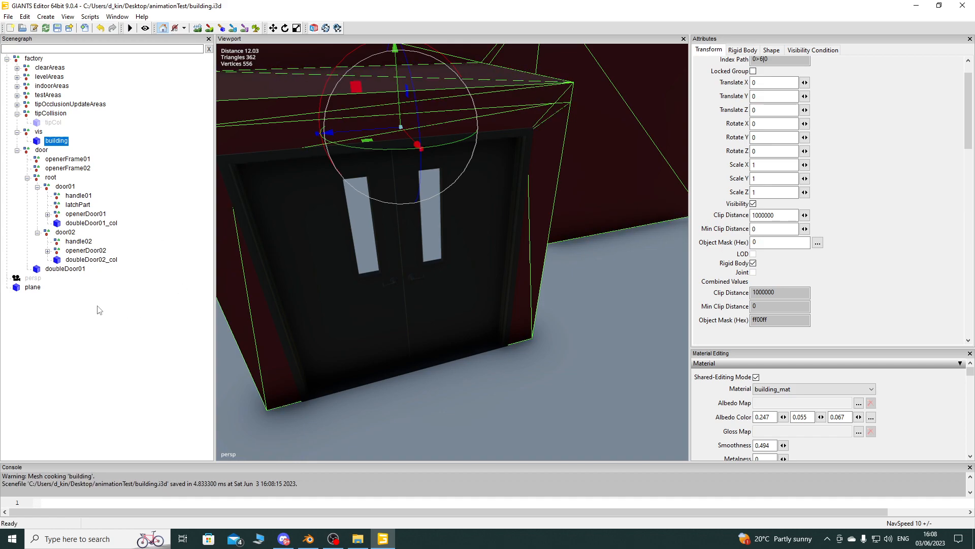
Collapse the root, door, vis and tipCollision groups in the scenegraph and save the scene
{"action": "left_click_drag", "start_coordinate": [254, 274], "coordinate": [417, 324], "text": "alt"}
{"action": "scroll", "coordinate": [486, 250], "scroll_direction": "up", "scroll_amount": 5}
{"action": "left_click_drag", "start_coordinate": [486, 250], "coordinate": [505, 295], "text": "alt"}
{"action": "scroll", "coordinate": [489, 294], "scroll_direction": "down", "scroll_amount": 5}
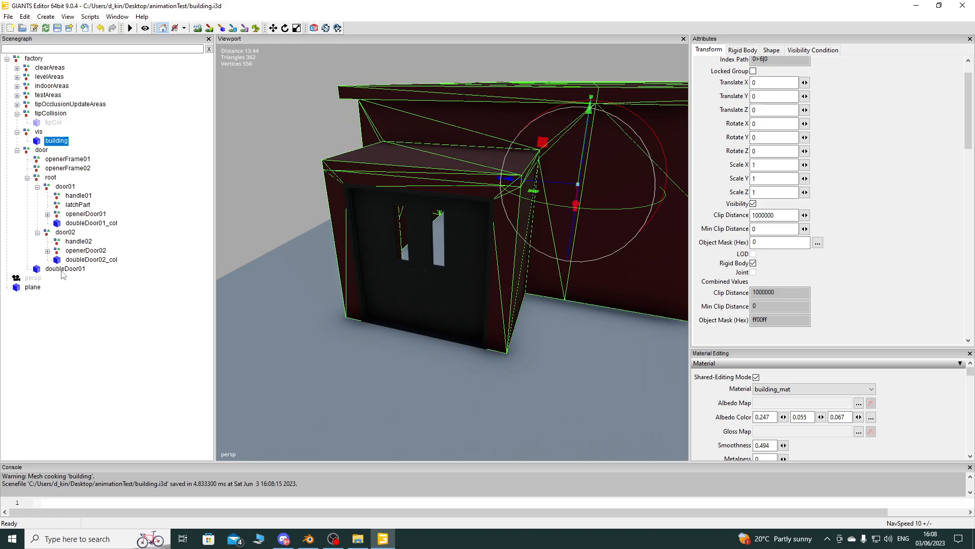
{"action": "left_click", "coordinate": [27, 177]}
{"action": "left_click", "coordinate": [17, 150]}
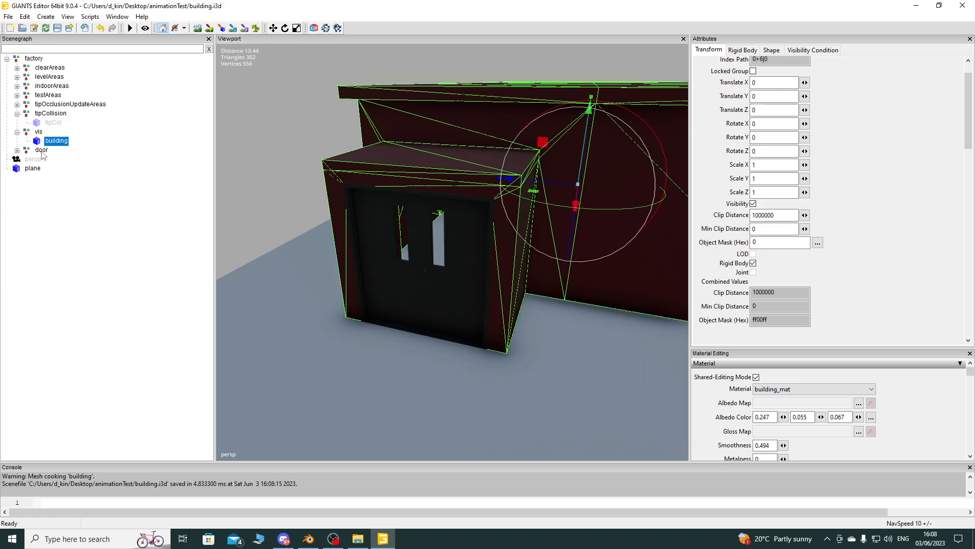
{"action": "left_click", "coordinate": [42, 150]}
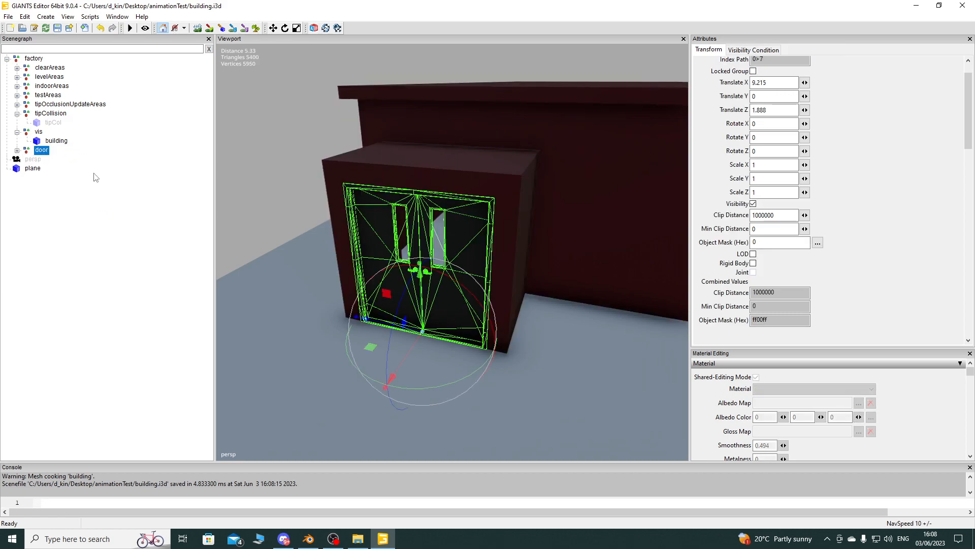
{"action": "left_click", "coordinate": [18, 136]}
{"action": "left_click", "coordinate": [17, 131]}
{"action": "left_click", "coordinate": [17, 114]}
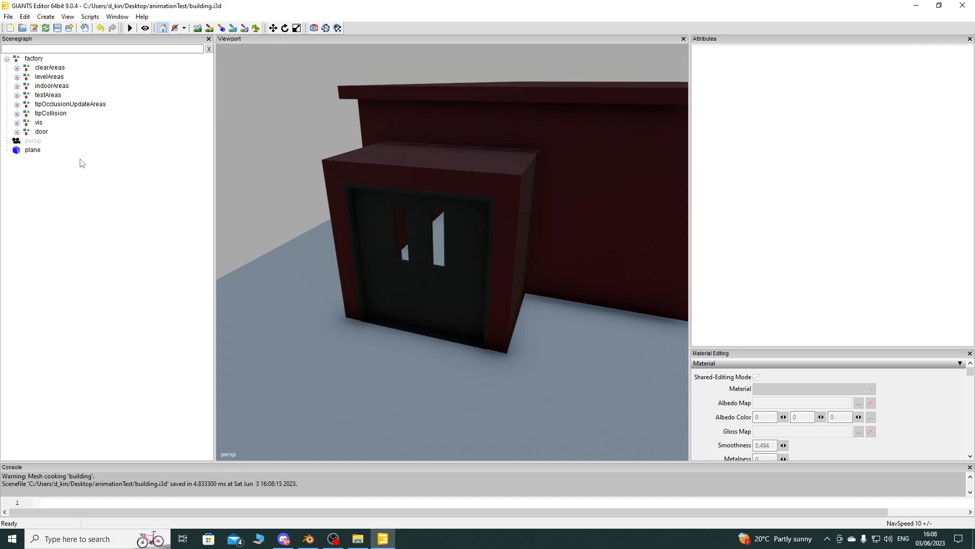
{"action": "key", "text": "ctrl+s"}
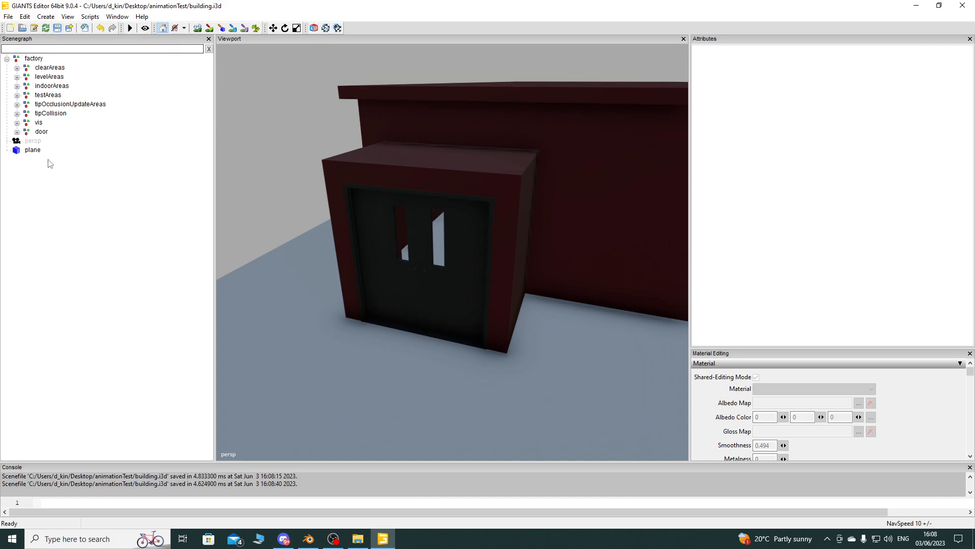
Delete the plane from the scene, save building.i3d and close GIANTS Editor
{"action": "left_click", "coordinate": [31, 150]}
{"action": "key", "text": "Delete"}
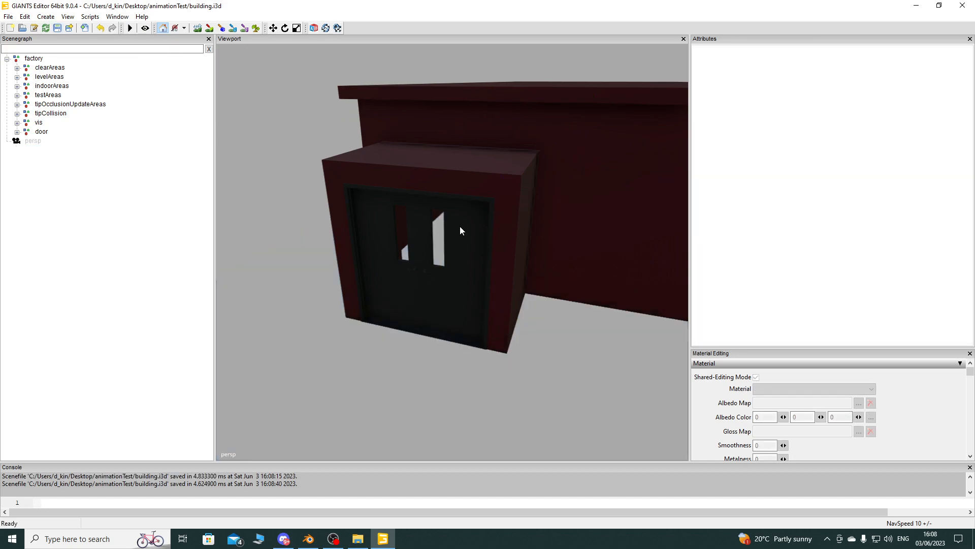
{"action": "left_click", "coordinate": [58, 29]}
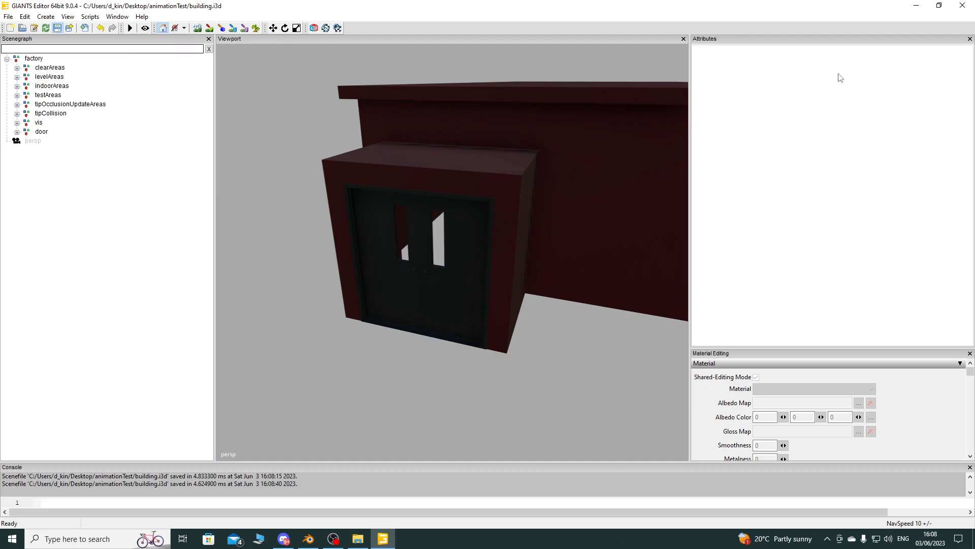
{"action": "left_click", "coordinate": [963, 5]}
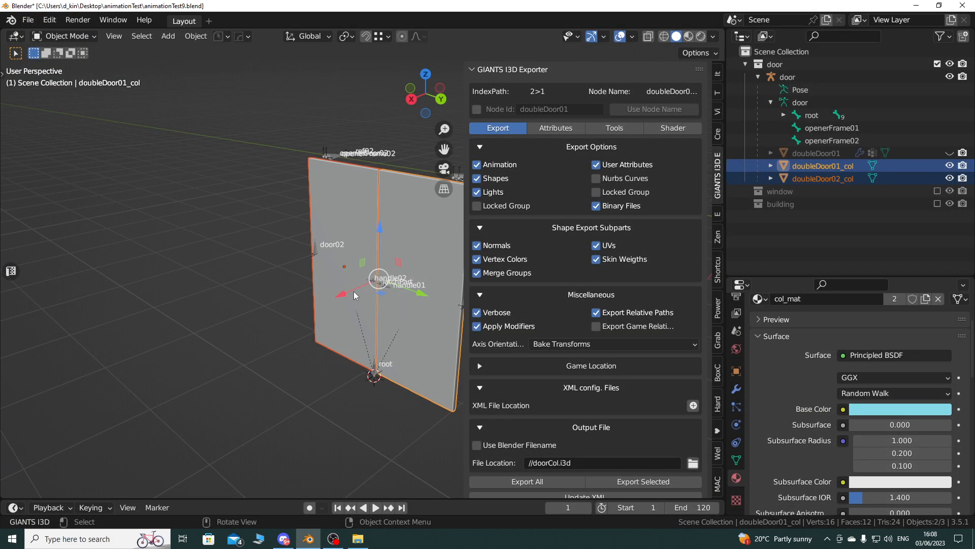
In Blender, select the door armature and snap the 3D cursor to the world origin
{"action": "middle_click_drag", "start_coordinate": [331, 285], "coordinate": [291, 310]}
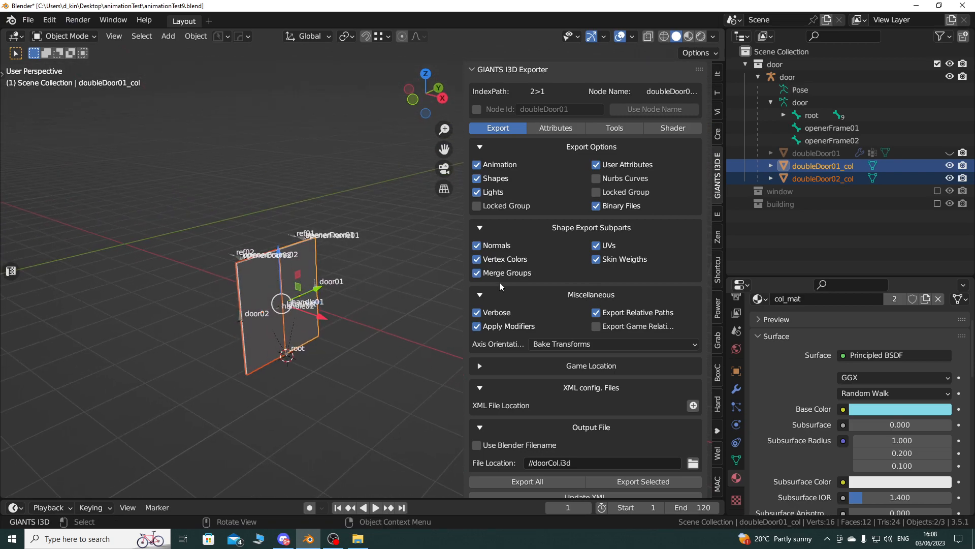
{"action": "left_click", "coordinate": [813, 228]}
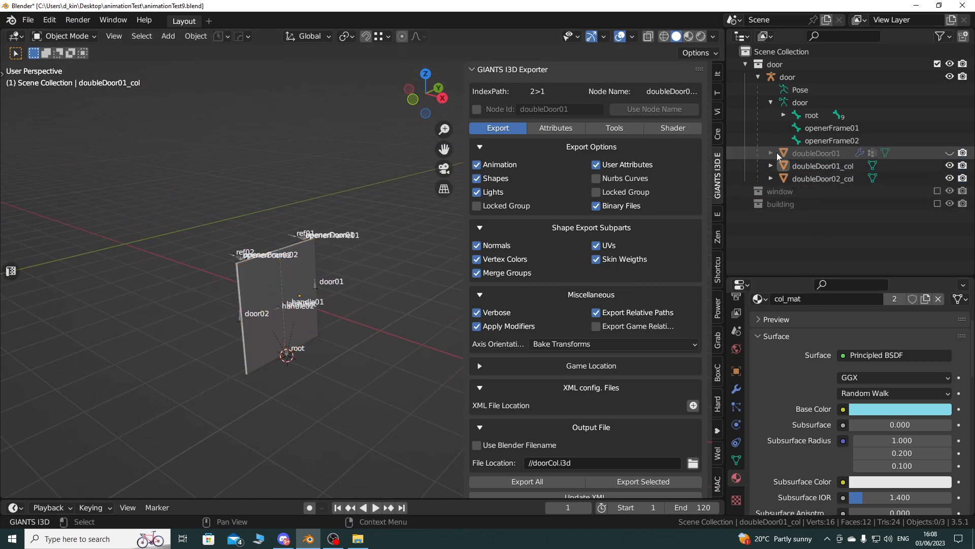
{"action": "left_click", "coordinate": [759, 77]}
{"action": "left_click", "coordinate": [786, 78]}
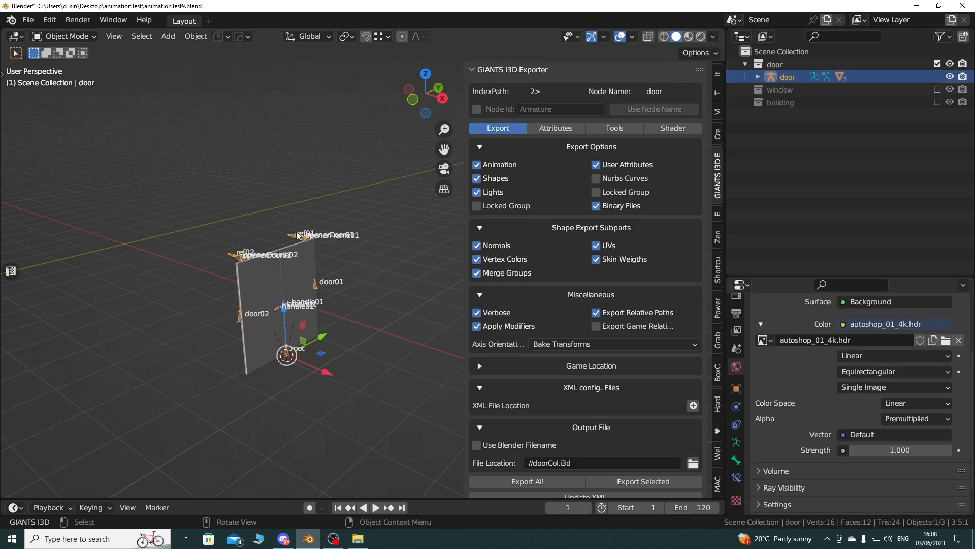
{"action": "key", "text": "n"}
{"action": "middle_click_drag", "start_coordinate": [335, 259], "coordinate": [416, 287]}
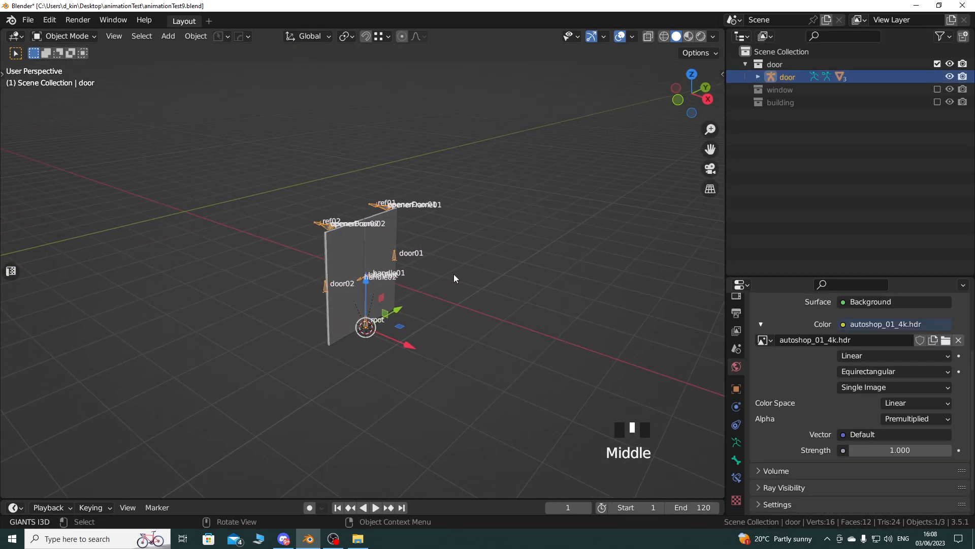
{"action": "key", "text": "shift+s"}
{"action": "left_click", "coordinate": [370, 226]}
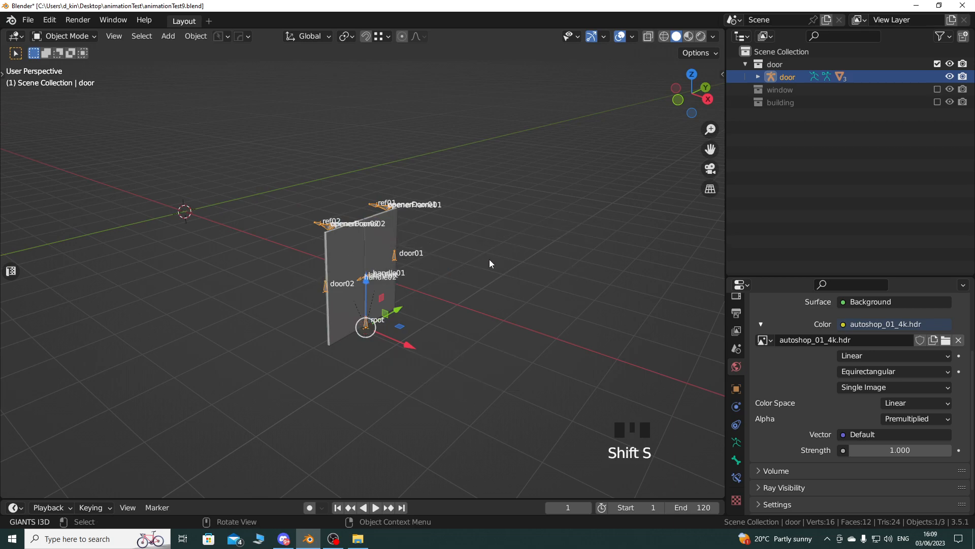
Clear the door armature's location to place it and its collision meshes at the world origin
{"action": "key", "text": "alt+g"}
{"action": "middle_click_drag", "start_coordinate": [170, 263], "coordinate": [355, 293]}
{"action": "scroll", "coordinate": [349, 342], "scroll_direction": "up", "scroll_amount": 4}
{"action": "middle_click_drag", "start_coordinate": [348, 342], "coordinate": [441, 208]}
{"action": "mouse_move", "coordinate": [407, 240]}
{"action": "middle_mouse_down"}
{"action": "mouse_move", "coordinate": [437, 240]}
{"action": "mouse_move", "coordinate": [356, 246]}
{"action": "mouse_move", "coordinate": [417, 245]}
{"action": "middle_mouse_up"}
{"action": "scroll", "coordinate": [481, 243], "scroll_direction": "down", "scroll_amount": 2}
{"action": "middle_click_drag", "start_coordinate": [482, 248], "coordinate": [471, 237], "text": "shift"}
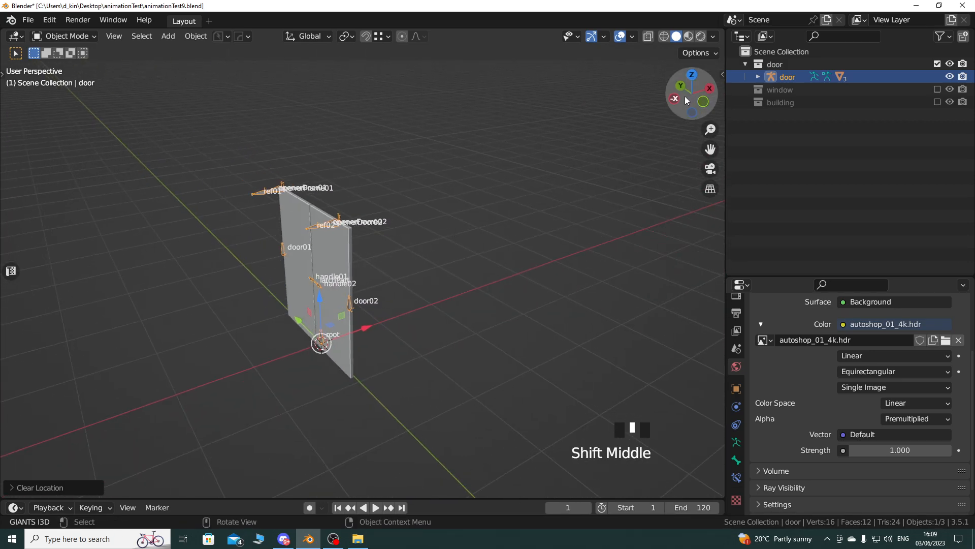
Select both doubleDoor01_col and doubleDoor02_col inside the door armature
{"action": "left_click", "coordinate": [757, 77]}
{"action": "left_click", "coordinate": [819, 166]}
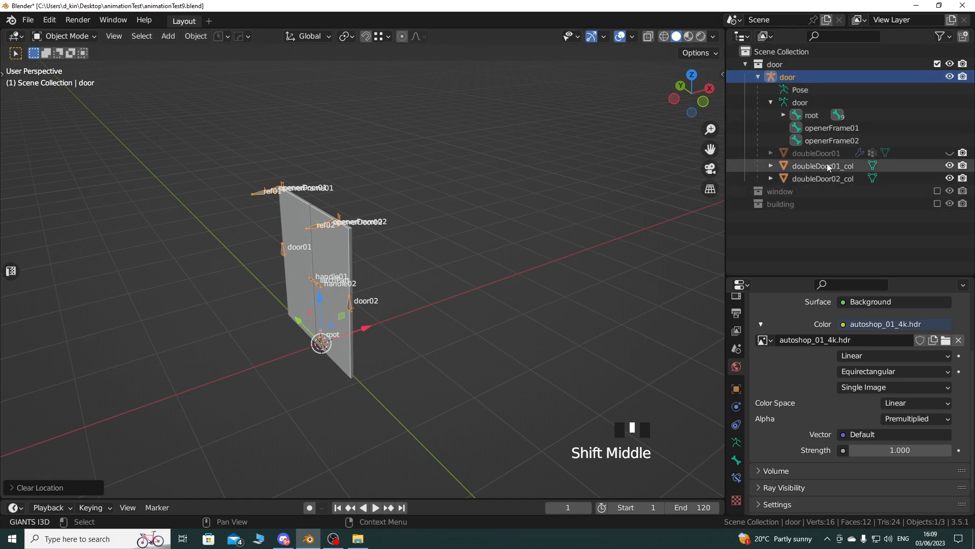
{"action": "left_click", "coordinate": [823, 167]}
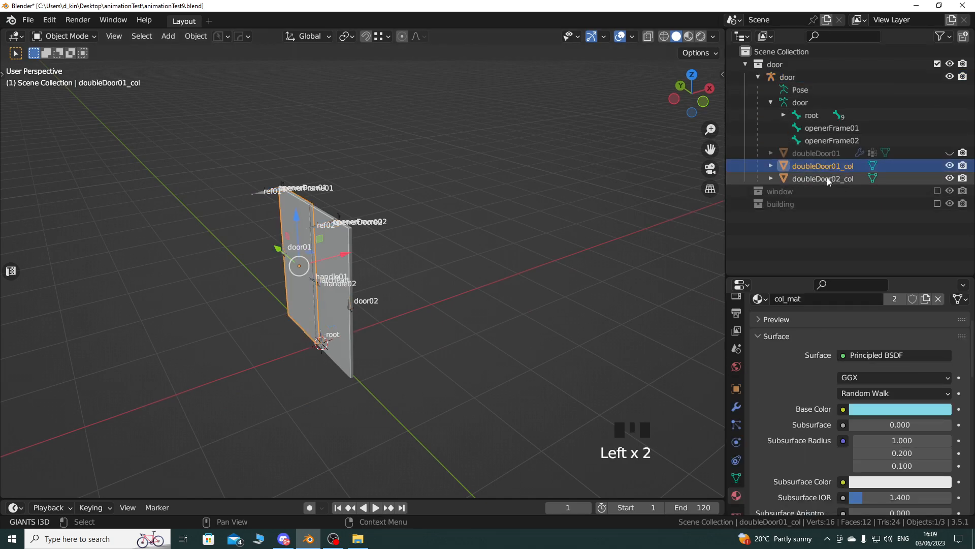
{"action": "left_click", "coordinate": [827, 178], "text": "shift"}
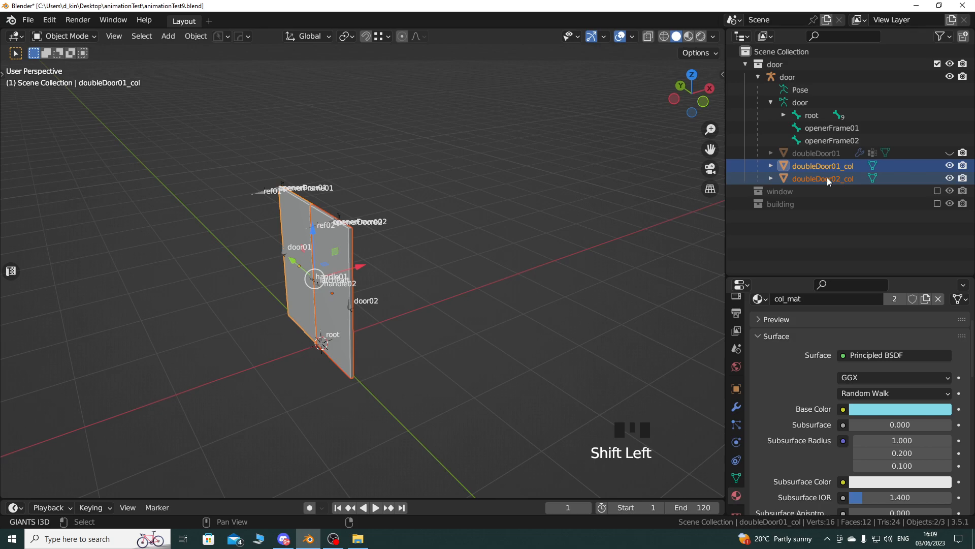
{"action": "middle_click_drag", "start_coordinate": [553, 275], "coordinate": [471, 266]}
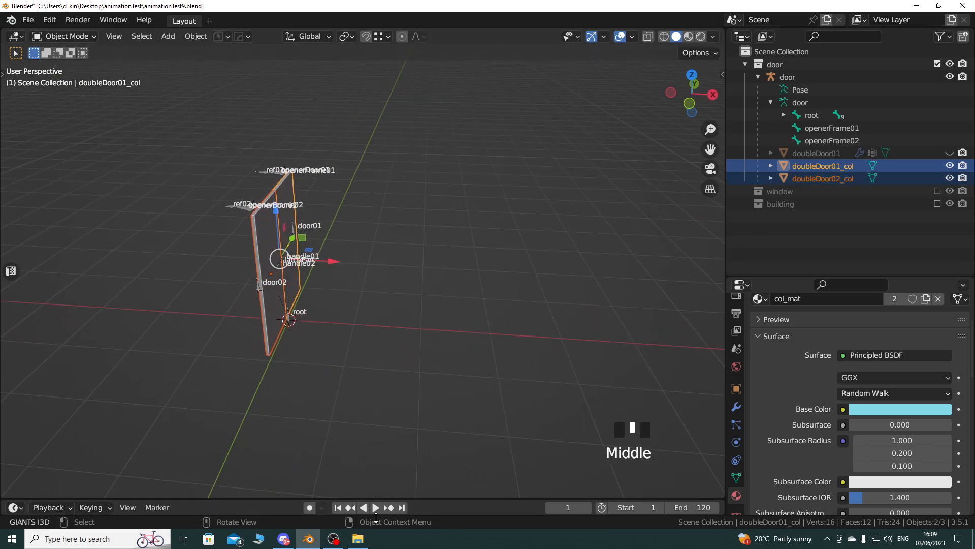
Delete the outdated doorCol.i3d and doorCol.i3d.shapes files from the animationTest folder and close the folder window
{"action": "left_click", "coordinate": [358, 539]}
{"action": "left_click", "coordinate": [295, 384], "text": "shift"}
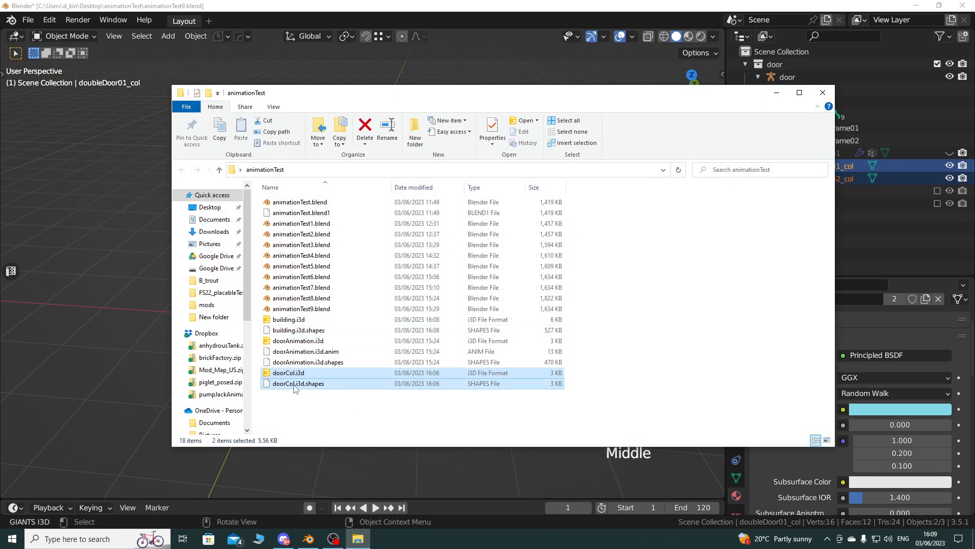
{"action": "key", "text": "Delete"}
{"action": "left_click", "coordinate": [823, 93]}
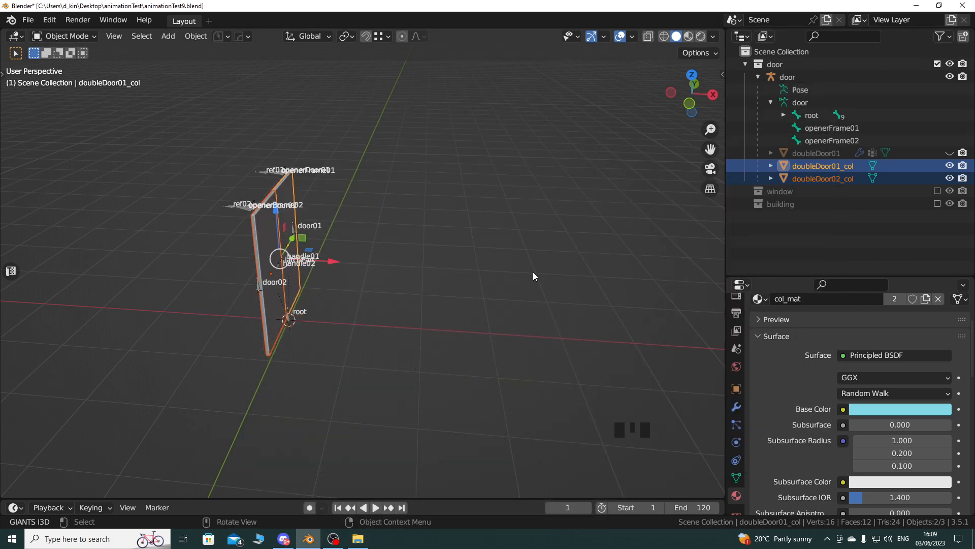
Export the selected collision meshes to doorCol.i3d with the GIANTS I3D Exporter
{"action": "middle_click_drag", "start_coordinate": [406, 288], "coordinate": [411, 319], "text": "shift"}
{"action": "key", "text": "n"}
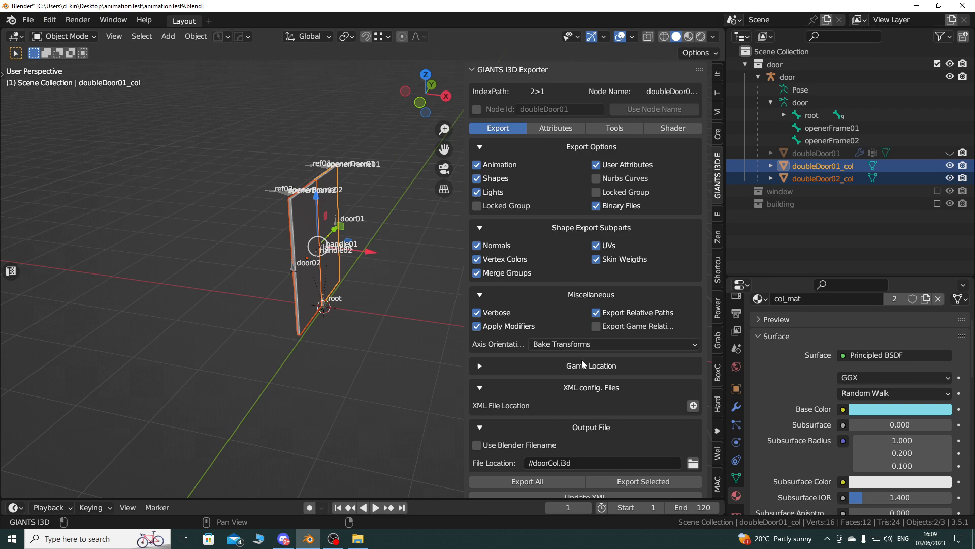
{"action": "left_click", "coordinate": [635, 481]}
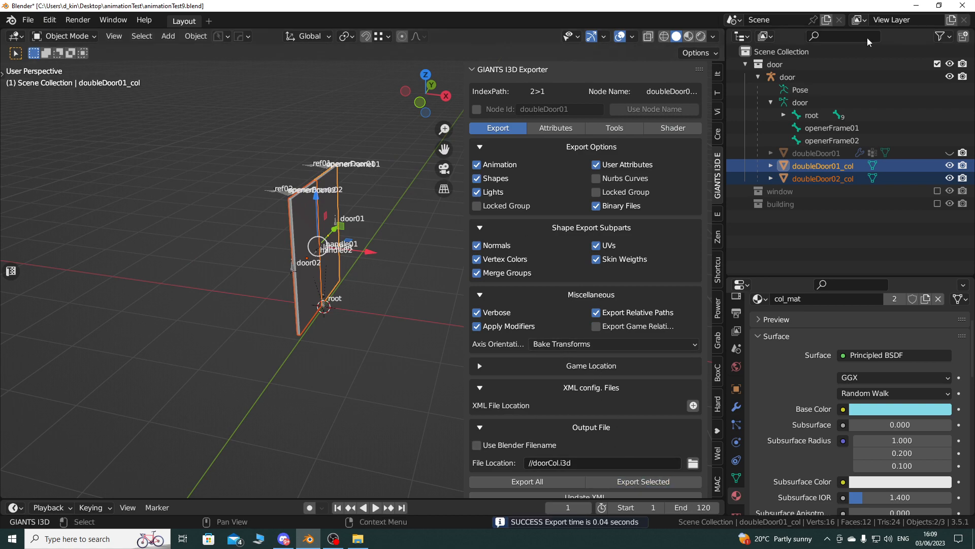
Open doorAnimation.i3d from the animationTest folder in GIANTS Editor version 9.0.4
{"action": "left_click", "coordinate": [916, 6]}
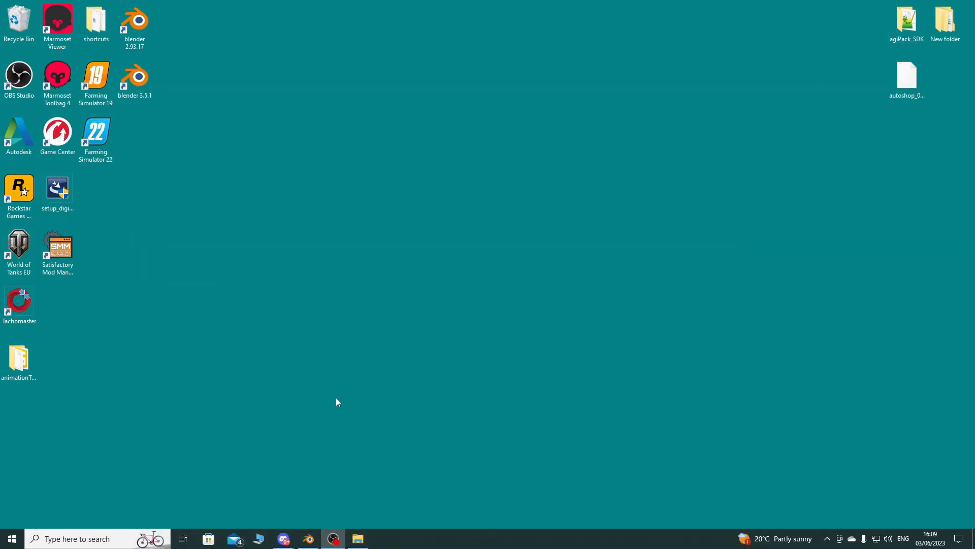
{"action": "left_click", "coordinate": [358, 538]}
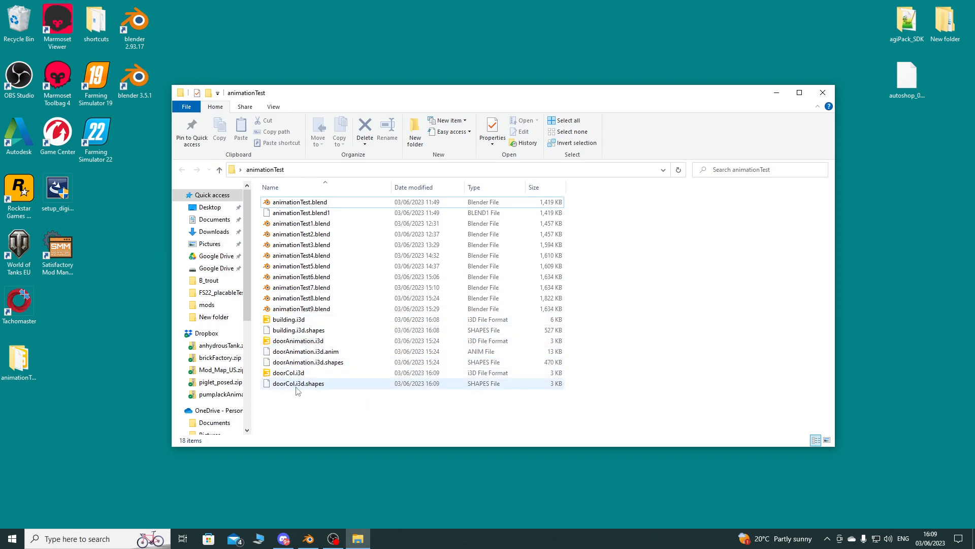
{"action": "left_click", "coordinate": [296, 345]}
{"action": "double_click", "coordinate": [296, 345]}
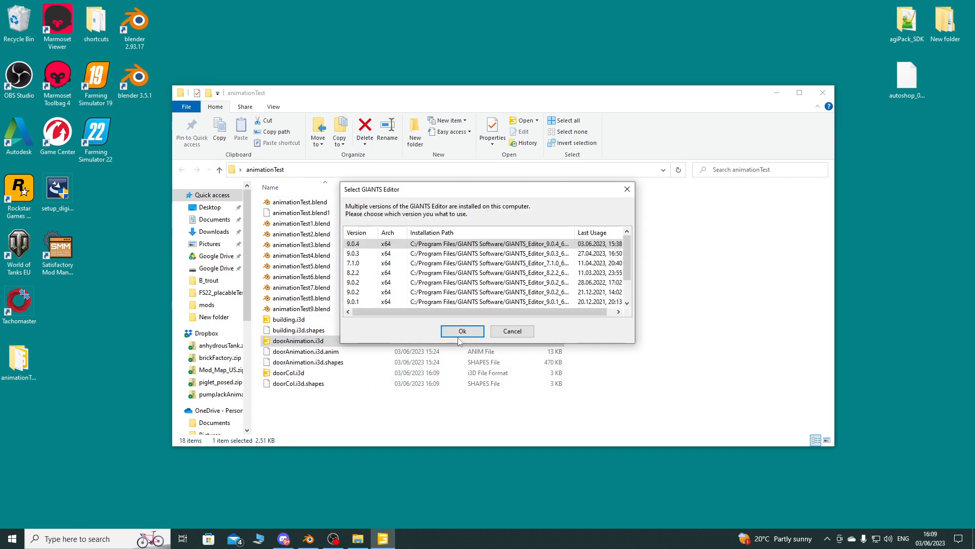
{"action": "left_click", "coordinate": [466, 332]}
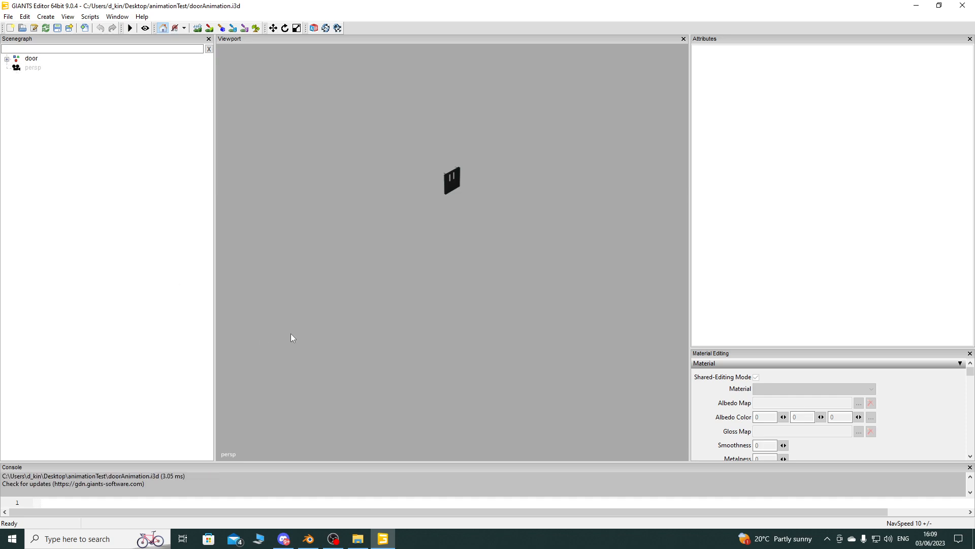
Import doorCol.i3d from the animationTest folder into the open doorAnimation scene
{"action": "left_click", "coordinate": [357, 538]}
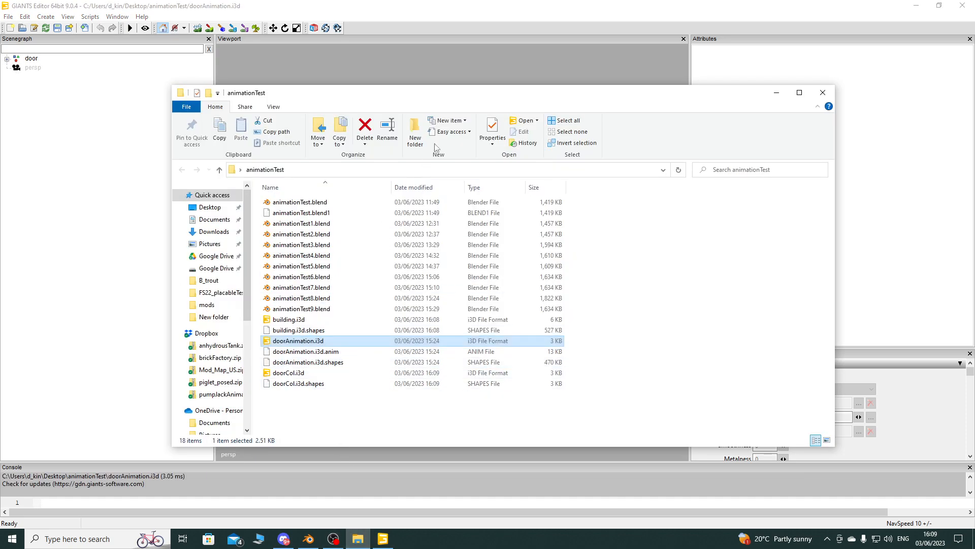
{"action": "left_click_drag", "start_coordinate": [290, 372], "coordinate": [524, 81]}
{"action": "left_click", "coordinate": [777, 92]}
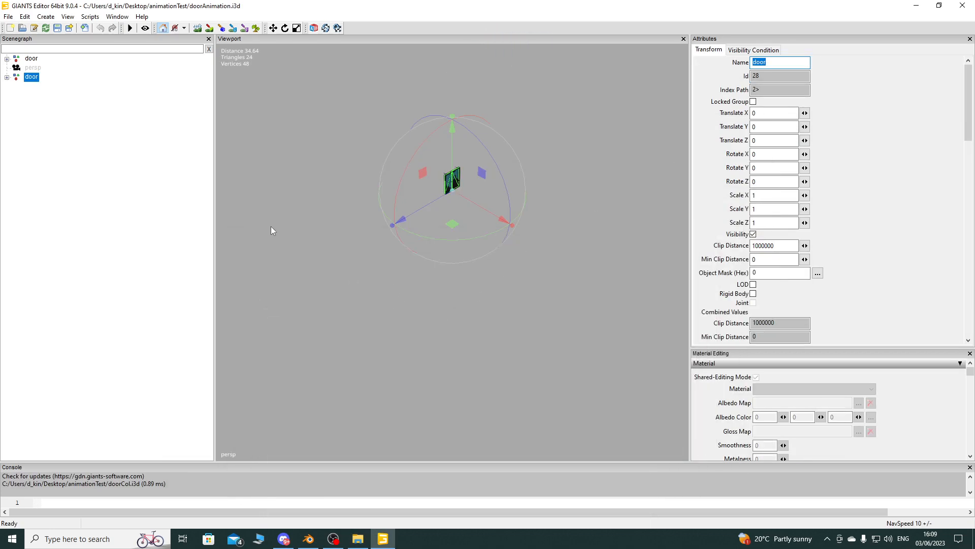
Move doubleDoor01_col under door01 and doubleDoor02_col under door02 in the original door, and delete the leftover imported door group
{"action": "left_click", "coordinate": [7, 59]}
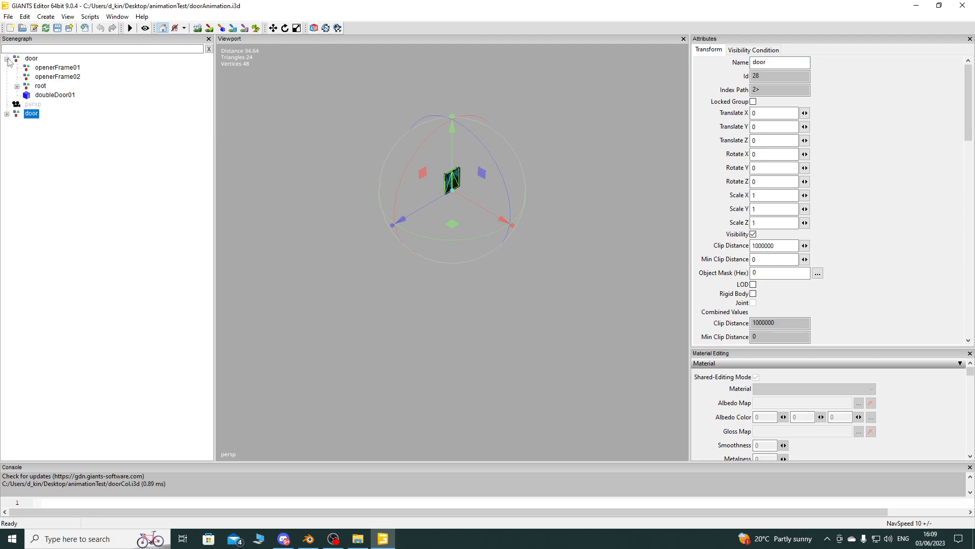
{"action": "left_click", "coordinate": [16, 87]}
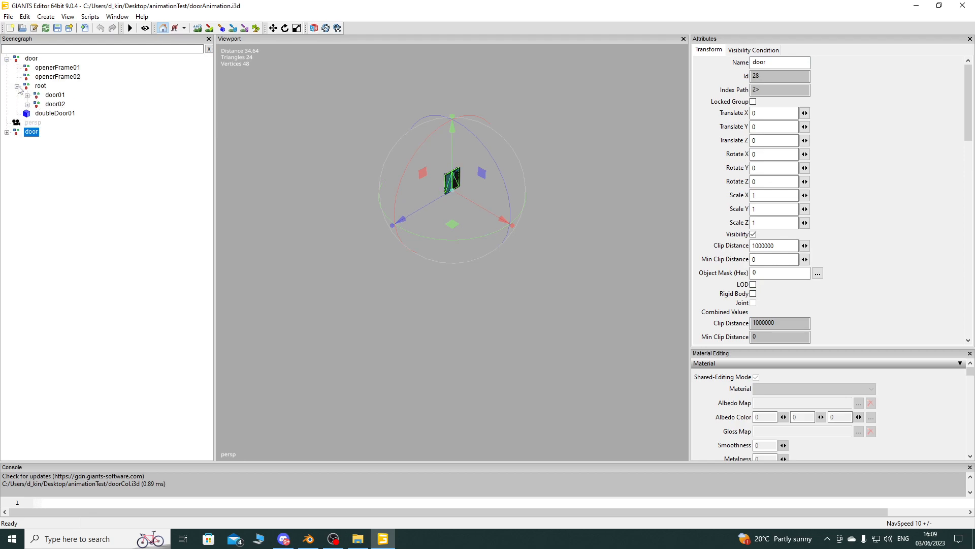
{"action": "left_click", "coordinate": [7, 132]}
{"action": "left_click", "coordinate": [56, 168]}
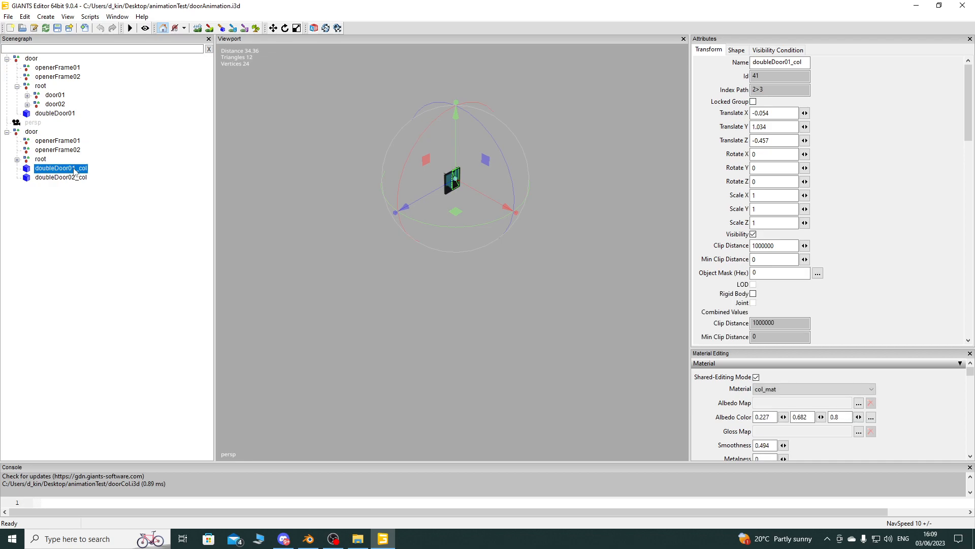
{"action": "left_click_drag", "start_coordinate": [56, 168], "coordinate": [68, 101]}
{"action": "left_click", "coordinate": [68, 168]}
{"action": "left_click_drag", "start_coordinate": [68, 168], "coordinate": [55, 112]}
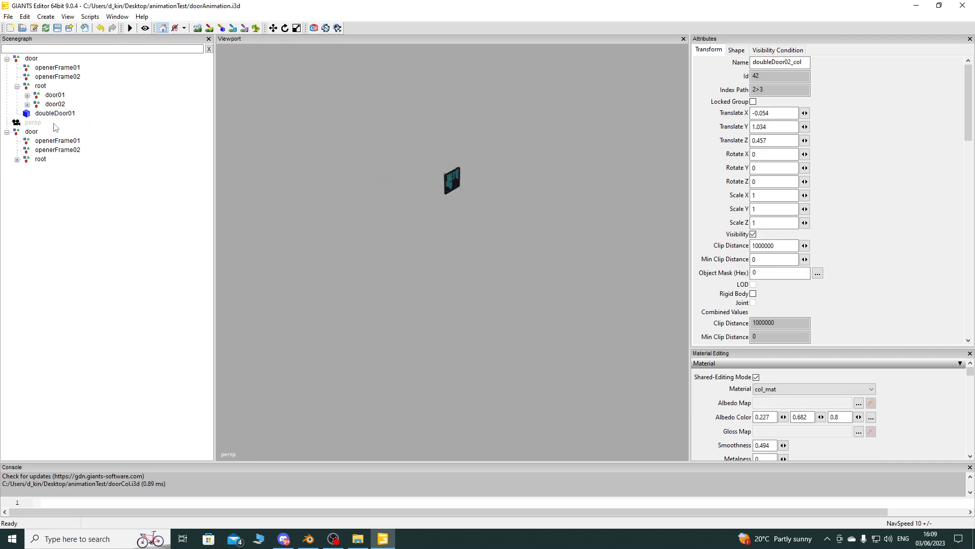
{"action": "left_click", "coordinate": [32, 133]}
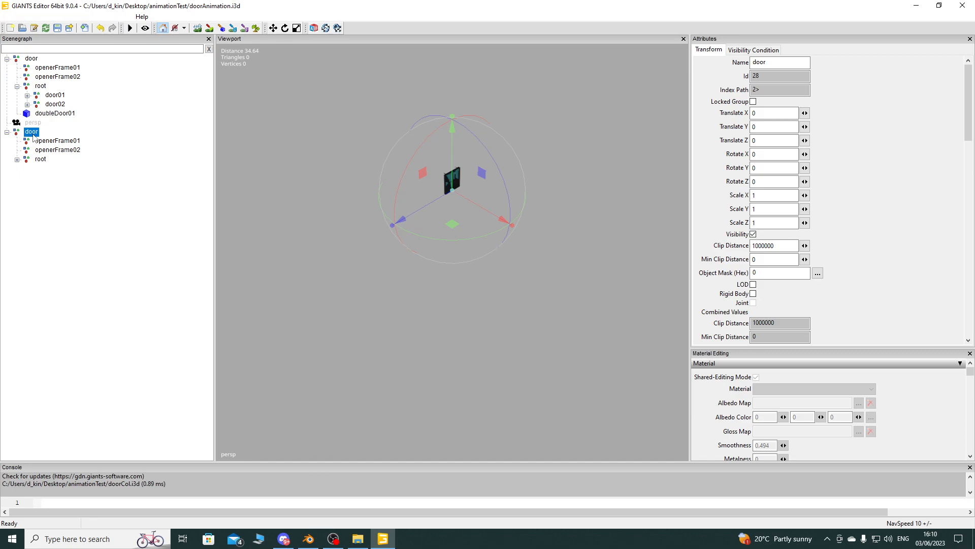
{"action": "key", "text": "Delete"}
Make doubleDoor01_col a rigid body, enable Cast Shadowmap, Receive Shadowmap and Non Renderable, and disable Tangents
{"action": "left_click", "coordinate": [27, 95]}
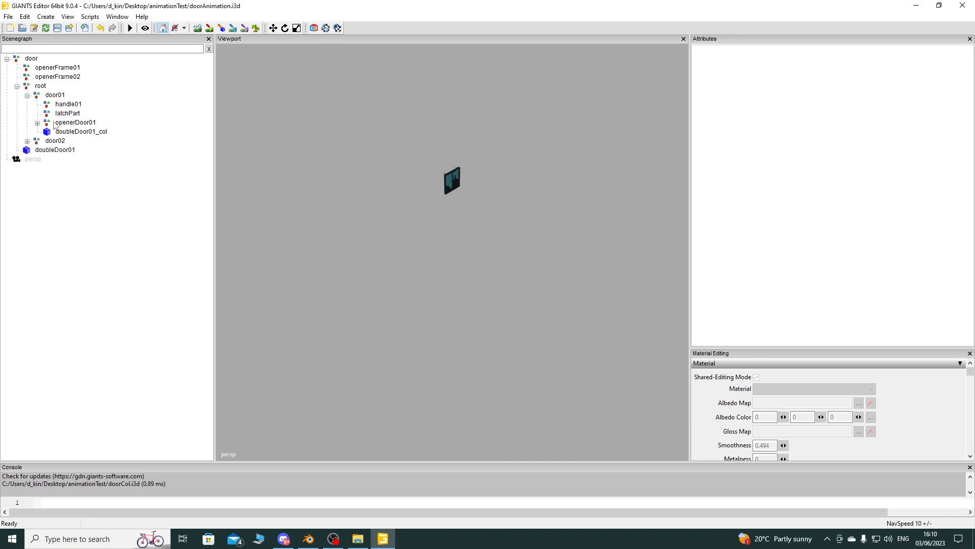
{"action": "left_click", "coordinate": [64, 132]}
{"action": "key", "text": "f"}
{"action": "left_click_drag", "start_coordinate": [311, 290], "coordinate": [469, 293], "text": "alt"}
{"action": "right_click_drag", "start_coordinate": [468, 294], "coordinate": [469, 247], "text": "alt"}
{"action": "left_click_drag", "start_coordinate": [469, 248], "coordinate": [556, 266], "text": "alt"}
{"action": "right_click_drag", "start_coordinate": [556, 266], "coordinate": [563, 294], "text": "alt"}
{"action": "left_click_drag", "start_coordinate": [562, 294], "coordinate": [480, 268], "text": "alt"}
{"action": "mouse_move", "coordinate": [481, 268]}
{"action": "right_mouse_down", "text": "alt"}
{"action": "mouse_move", "coordinate": [467, 284]}
{"action": "mouse_move", "coordinate": [485, 273]}
{"action": "right_mouse_up", "text": "alt"}
{"action": "left_click_drag", "start_coordinate": [484, 273], "coordinate": [428, 251], "text": "alt"}
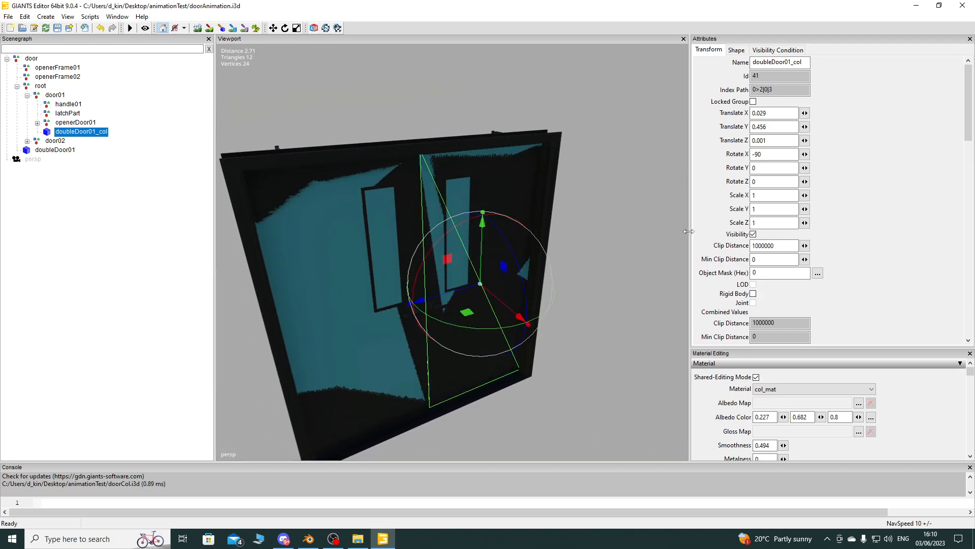
{"action": "left_click", "coordinate": [753, 294]}
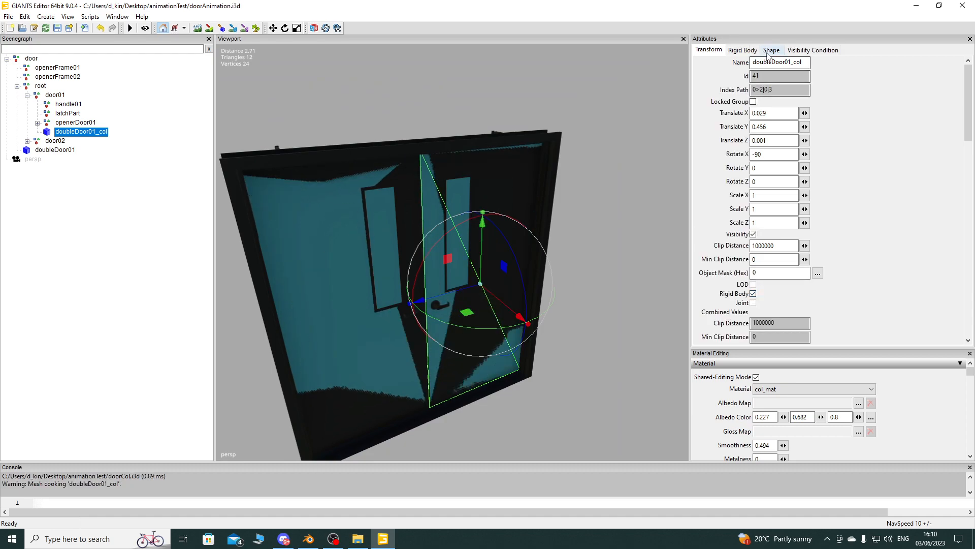
{"action": "left_click", "coordinate": [770, 51]}
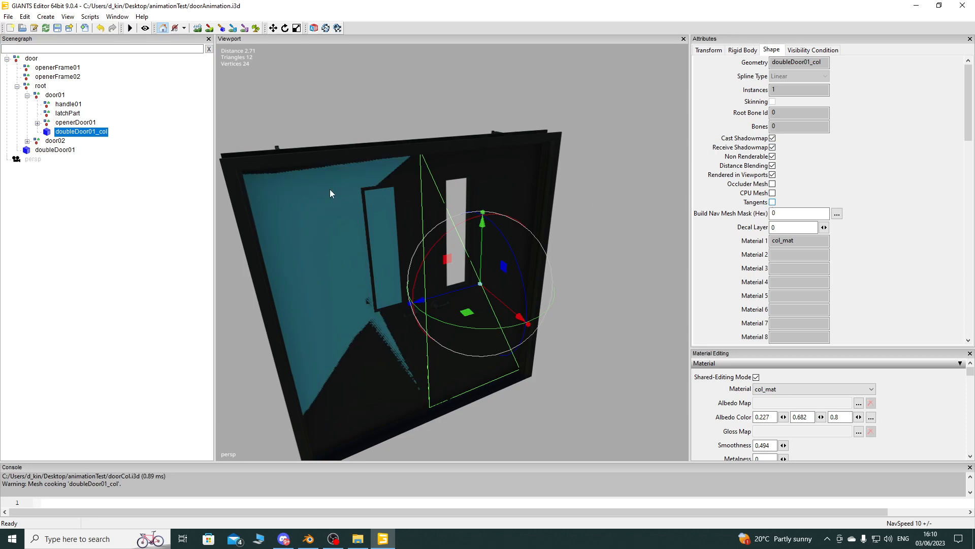
Make doubleDoor02_col a rigid body, enable Cast Shadowmap, Receive Shadowmap and Non Renderable, and disable Tangents
{"action": "left_click", "coordinate": [27, 141]}
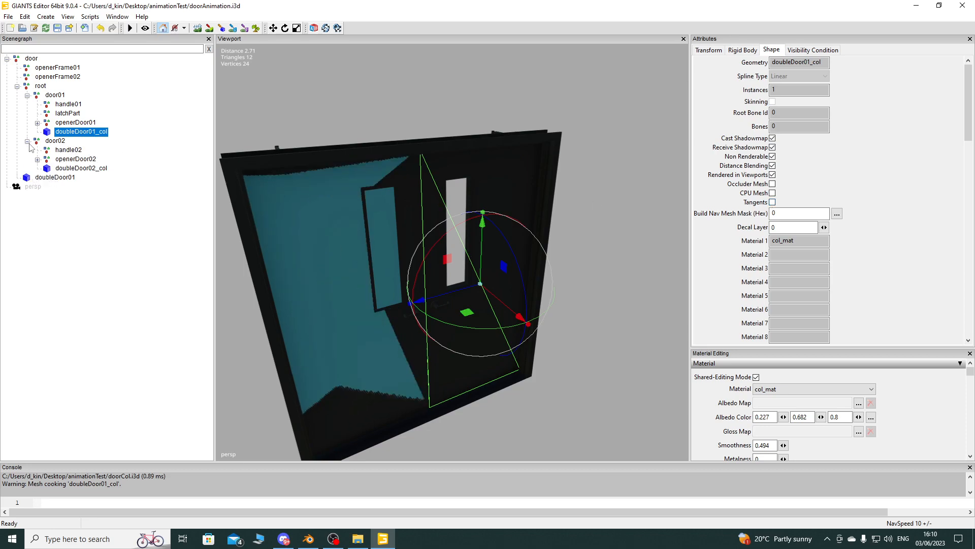
{"action": "left_click", "coordinate": [321, 208]}
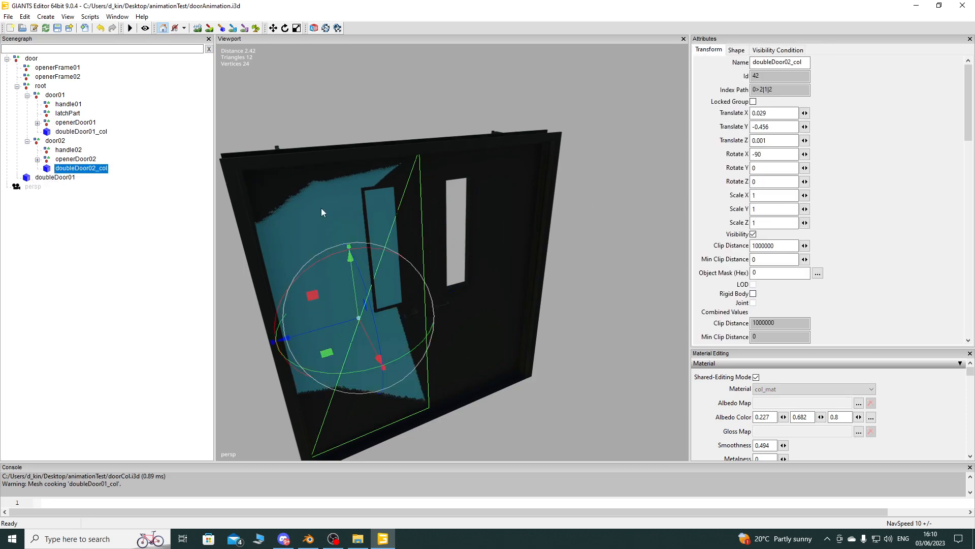
{"action": "left_click", "coordinate": [753, 293]}
{"action": "left_click", "coordinate": [771, 50]}
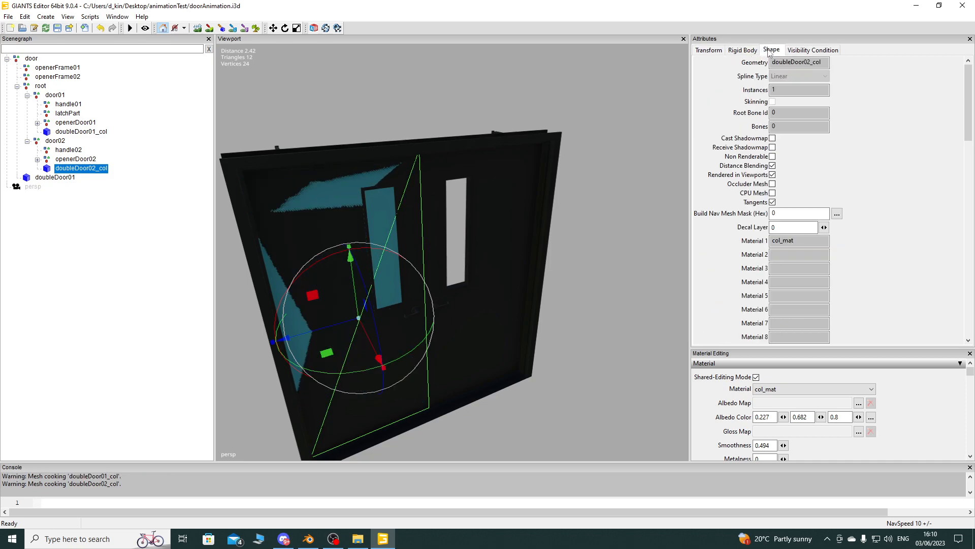
{"action": "left_click", "coordinate": [772, 138]}
{"action": "left_click", "coordinate": [772, 147]}
{"action": "left_click", "coordinate": [772, 156]}
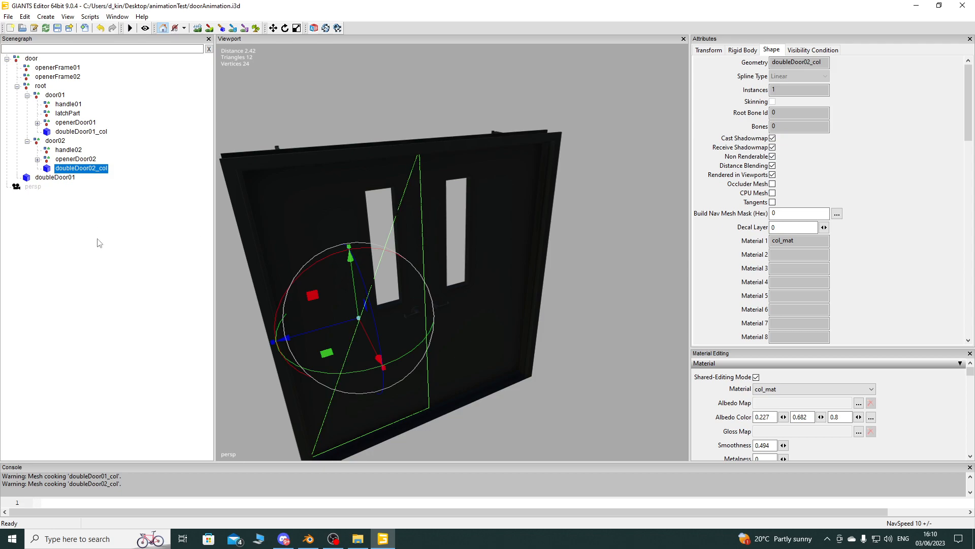
Show the animation controls for openerFrame02, scrub to about 1725 ms, and select doubleDoor01_col to check that it follows its door
{"action": "middle_click_drag", "start_coordinate": [229, 243], "coordinate": [367, 240], "text": "alt"}
{"action": "scroll", "coordinate": [373, 249], "scroll_direction": "down", "scroll_amount": 5}
{"action": "scroll", "coordinate": [375, 212], "scroll_direction": "up", "scroll_amount": 8}
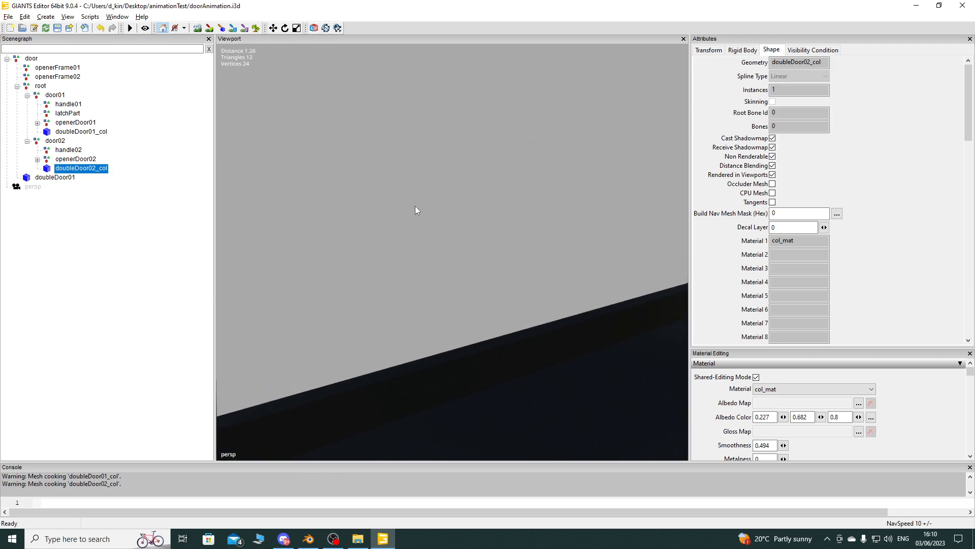
{"action": "scroll", "coordinate": [415, 206], "scroll_direction": "down", "scroll_amount": 5}
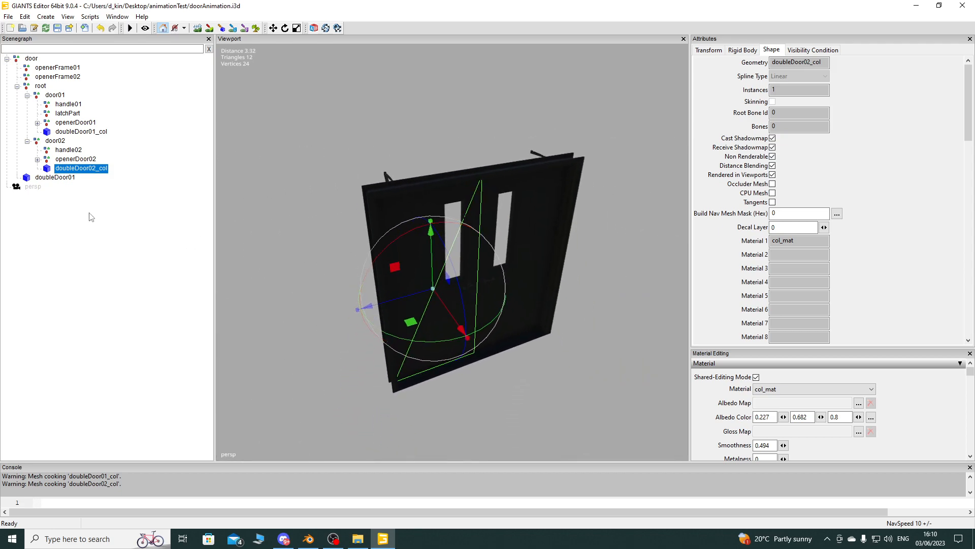
{"action": "left_click", "coordinate": [64, 77]}
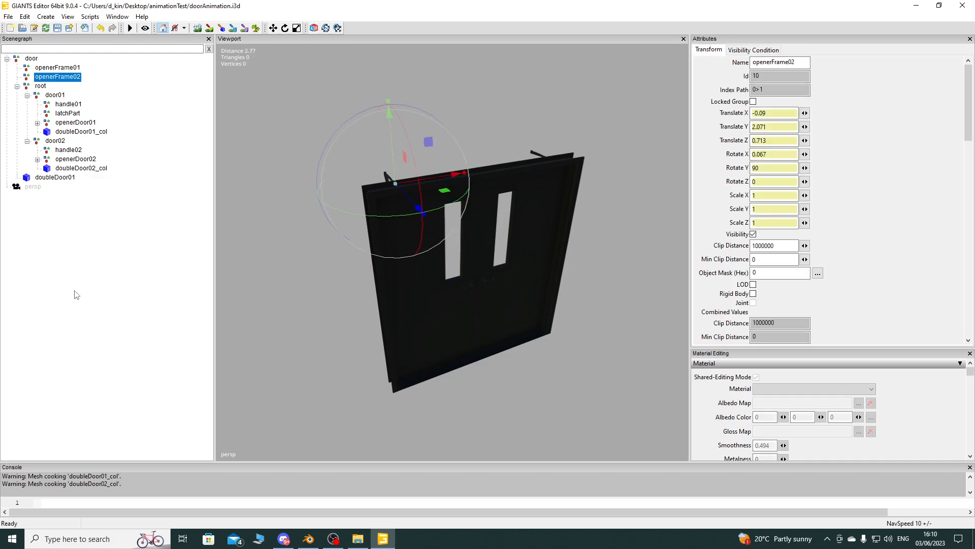
{"action": "left_click", "coordinate": [117, 16]}
{"action": "left_click", "coordinate": [151, 86]}
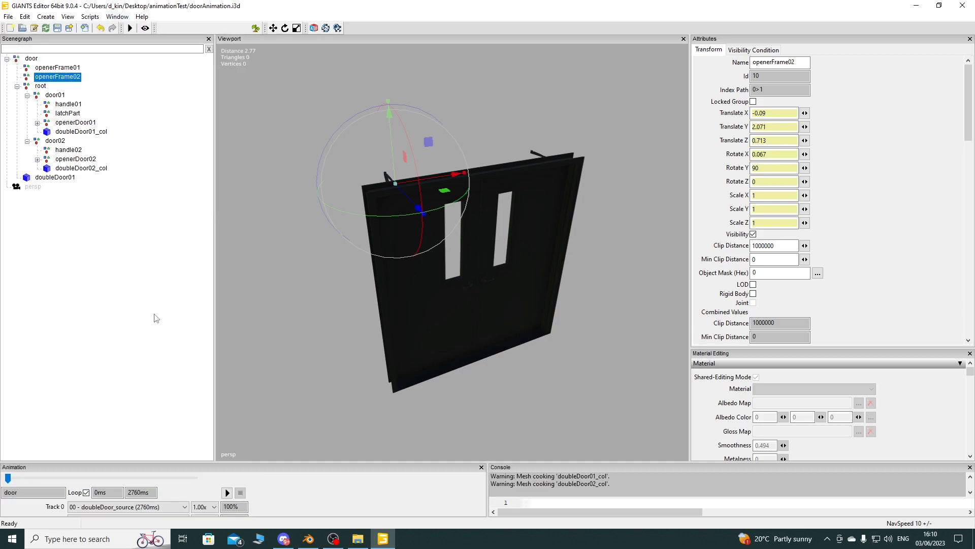
{"action": "left_click_drag", "start_coordinate": [11, 481], "coordinate": [128, 482]}
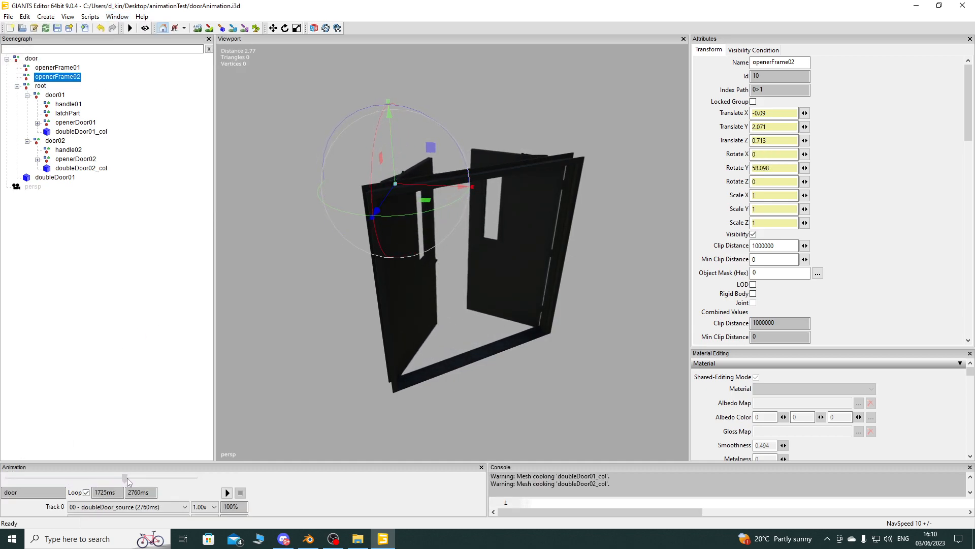
{"action": "left_click", "coordinate": [94, 132]}
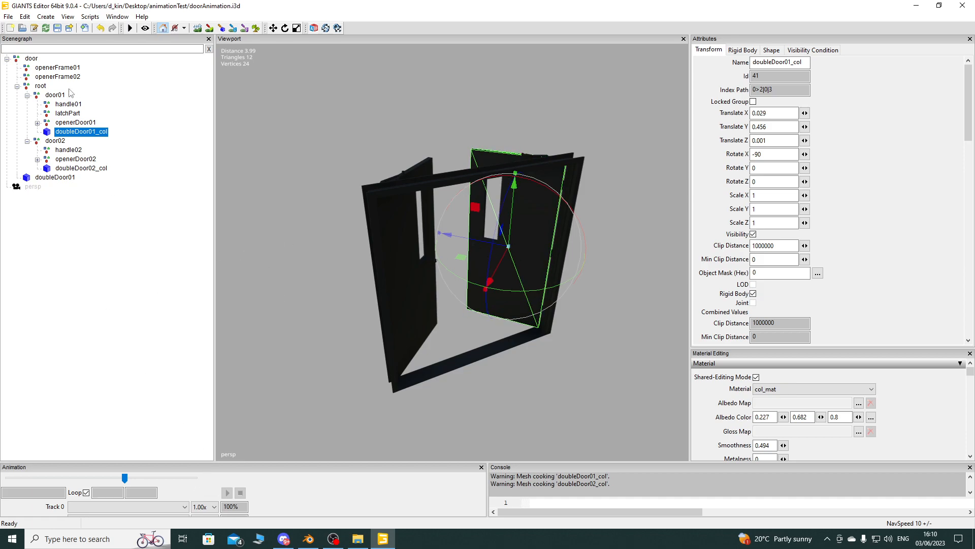
Select openerFrame02 again, play the door animation and stop it
{"action": "left_click", "coordinate": [58, 76]}
{"action": "left_click", "coordinate": [227, 492]}
{"action": "left_click", "coordinate": [241, 492]}
Clear the selection, save doorAnimation.i3d and close GIANTS Editor
{"action": "left_click", "coordinate": [59, 290]}
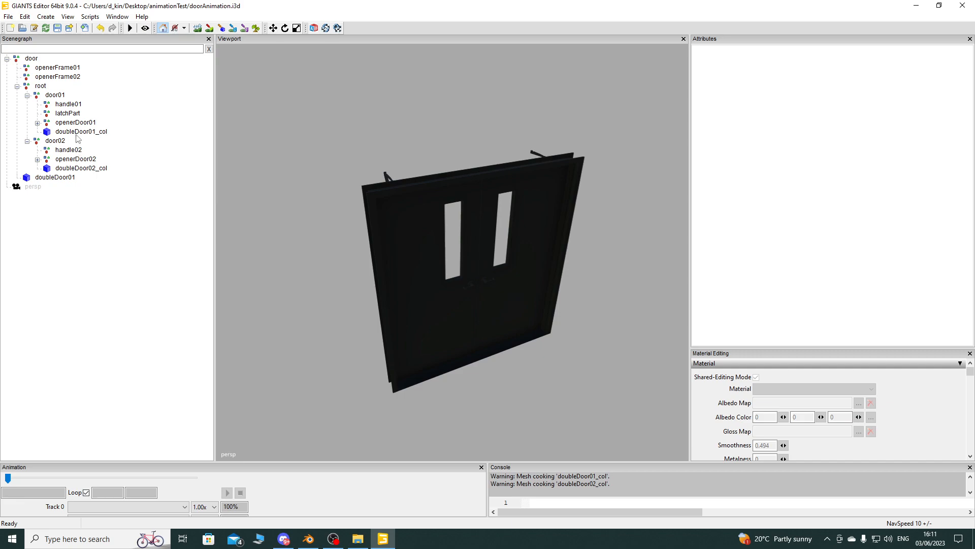
{"action": "left_click", "coordinate": [59, 29]}
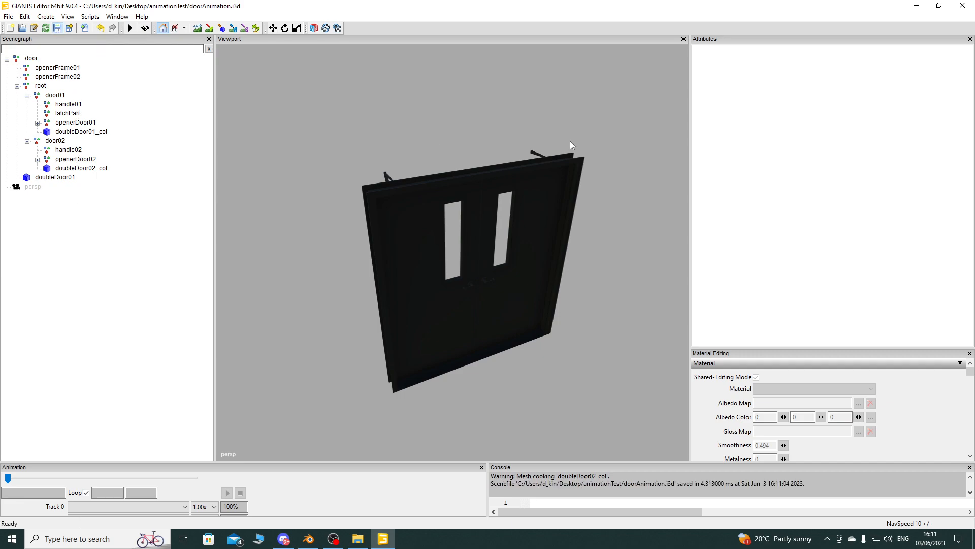
{"action": "left_click", "coordinate": [963, 7]}
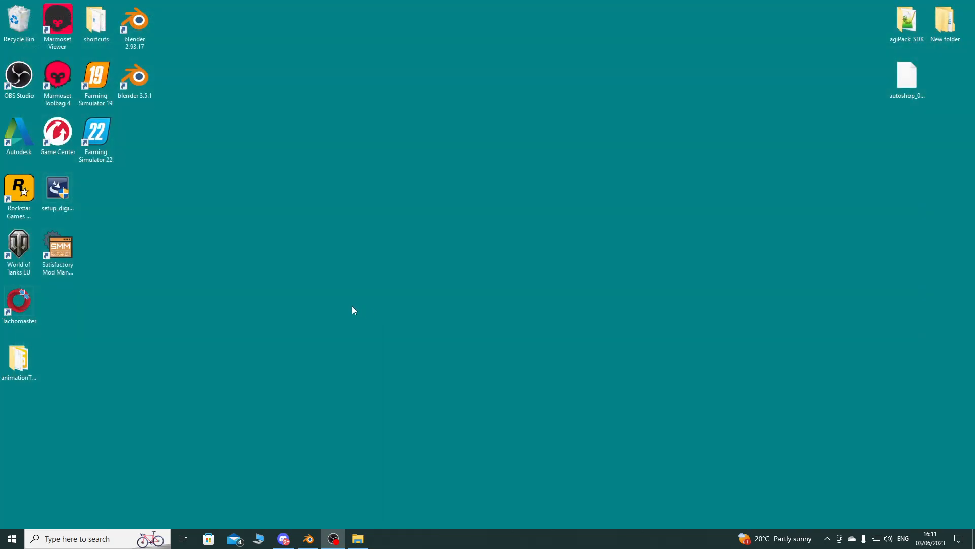
Return to the animationTest folder and delete doorCol.i3d and doorCol.i3d.shapes
{"action": "left_click", "coordinate": [308, 539]}
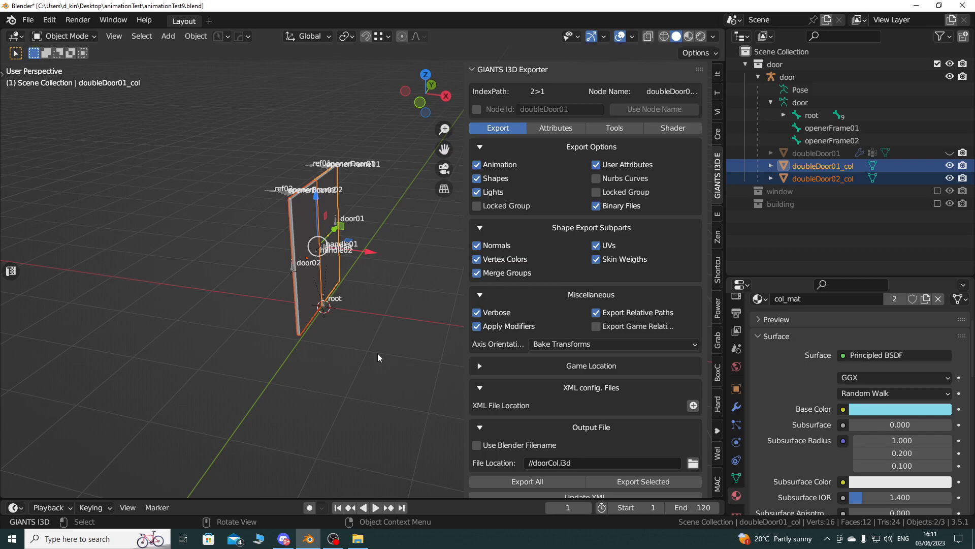
{"action": "left_click", "coordinate": [916, 5]}
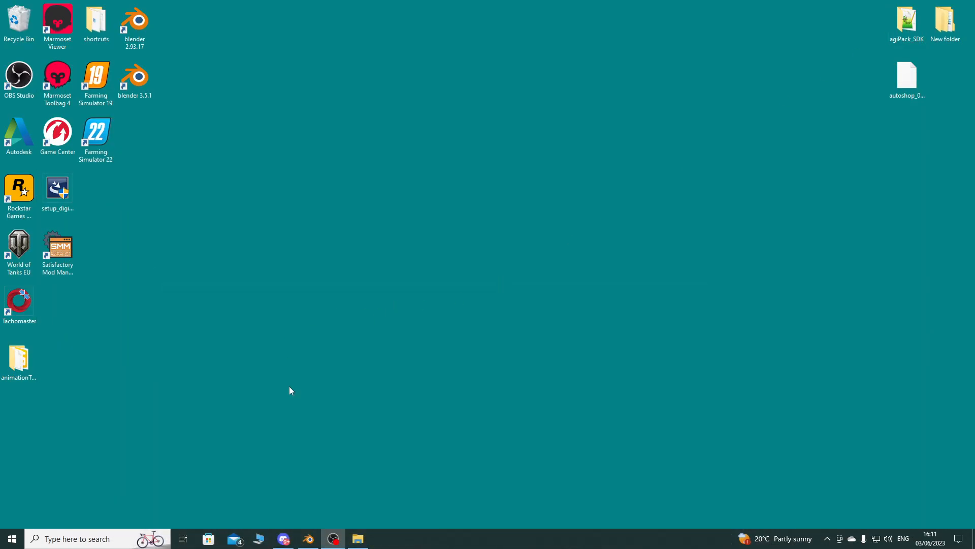
{"action": "left_click", "coordinate": [358, 539]}
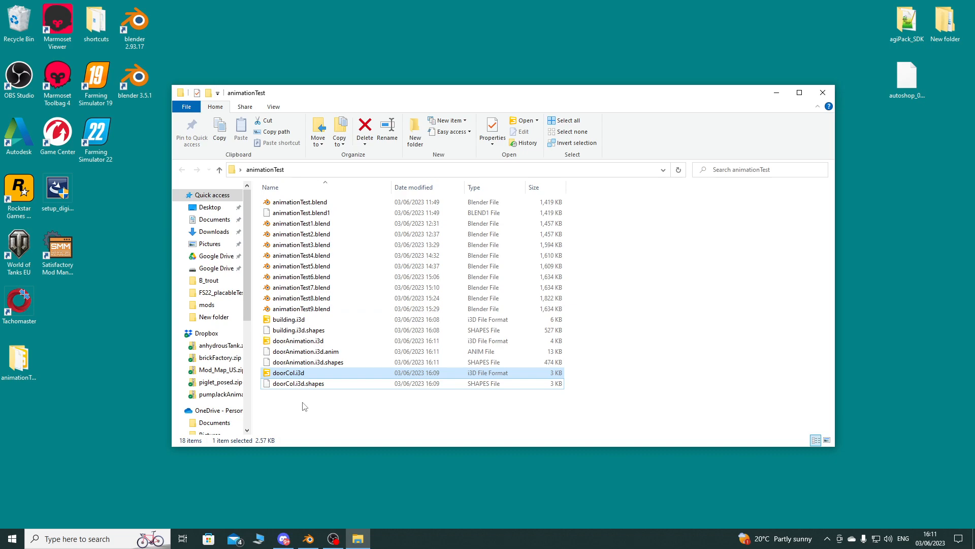
{"action": "left_click", "coordinate": [305, 384], "text": "ctrl"}
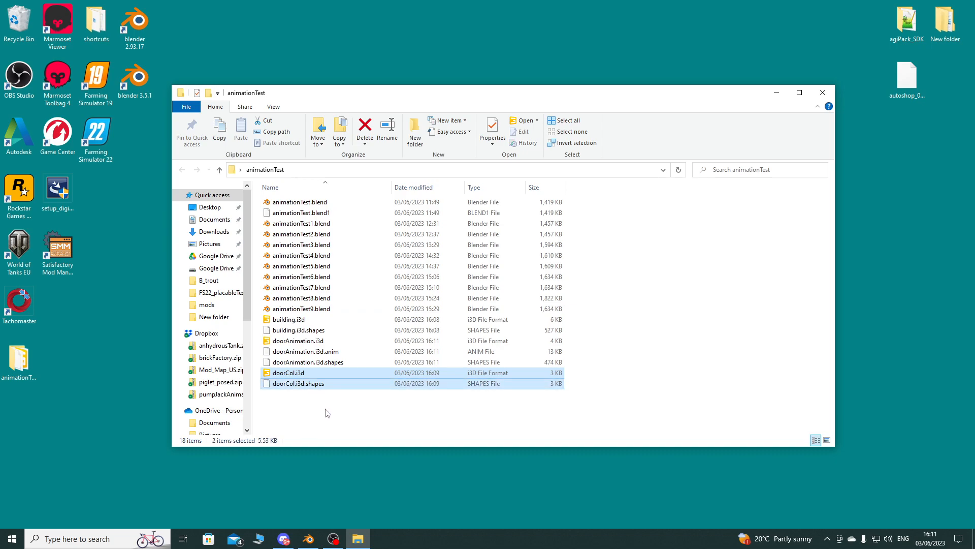
{"action": "key", "text": "Delete"}
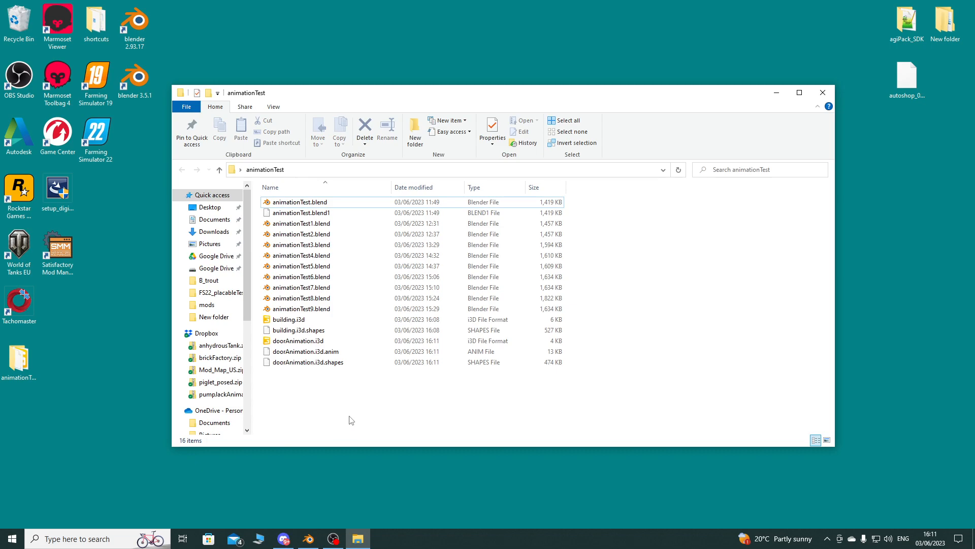